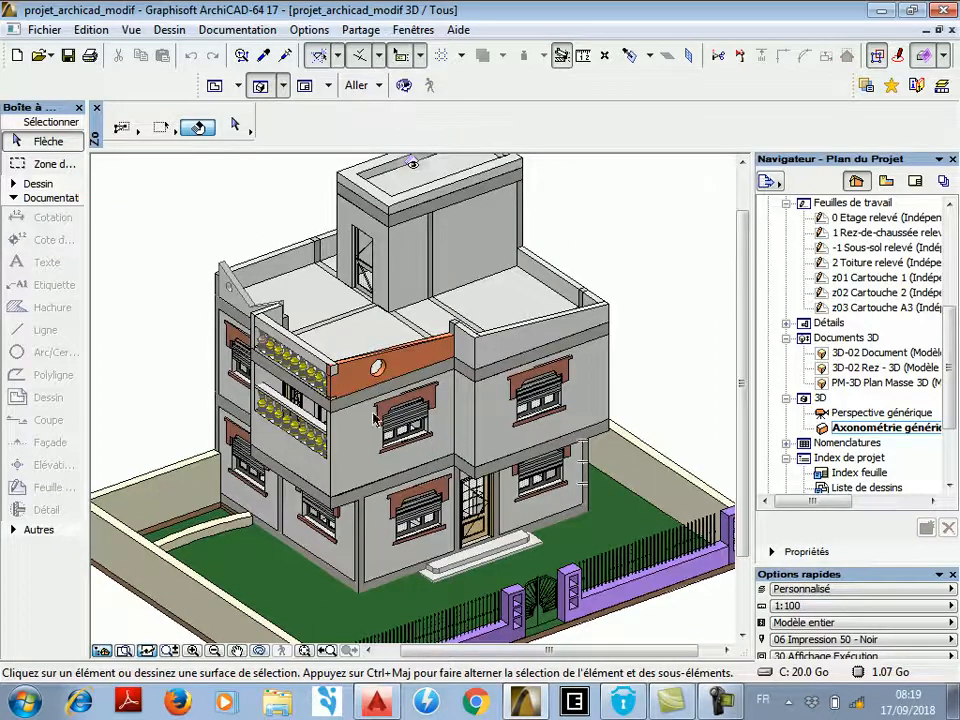
# Expand the Dessin tool group and examine the entrance gate and front fence of the 3D house model.
pyautogui.click(40, 185)
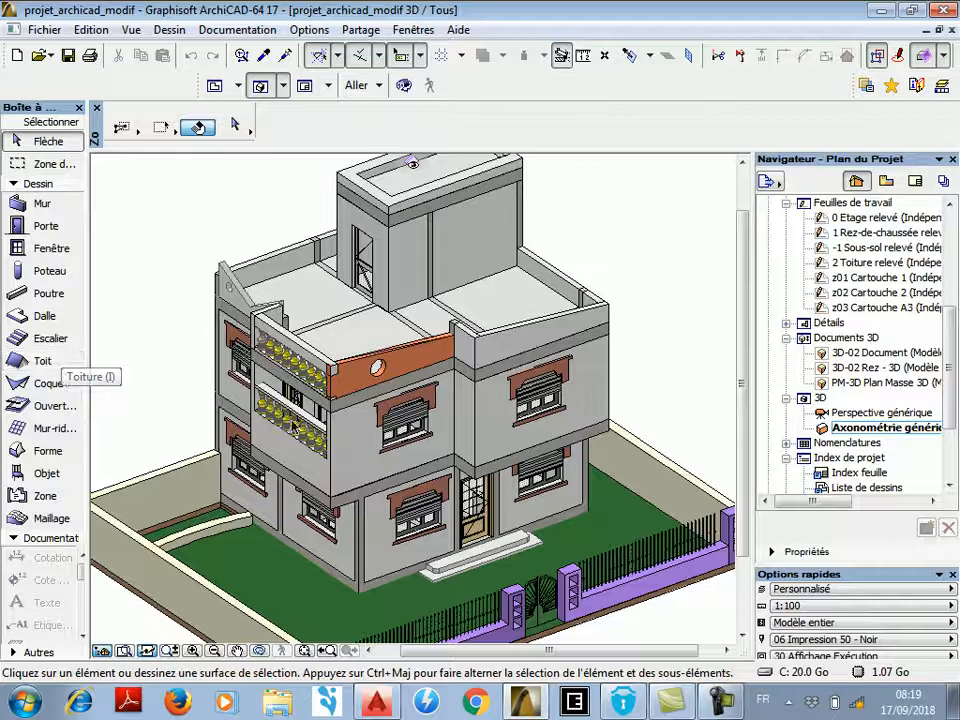
pyautogui.scroll(5, 452, 226)
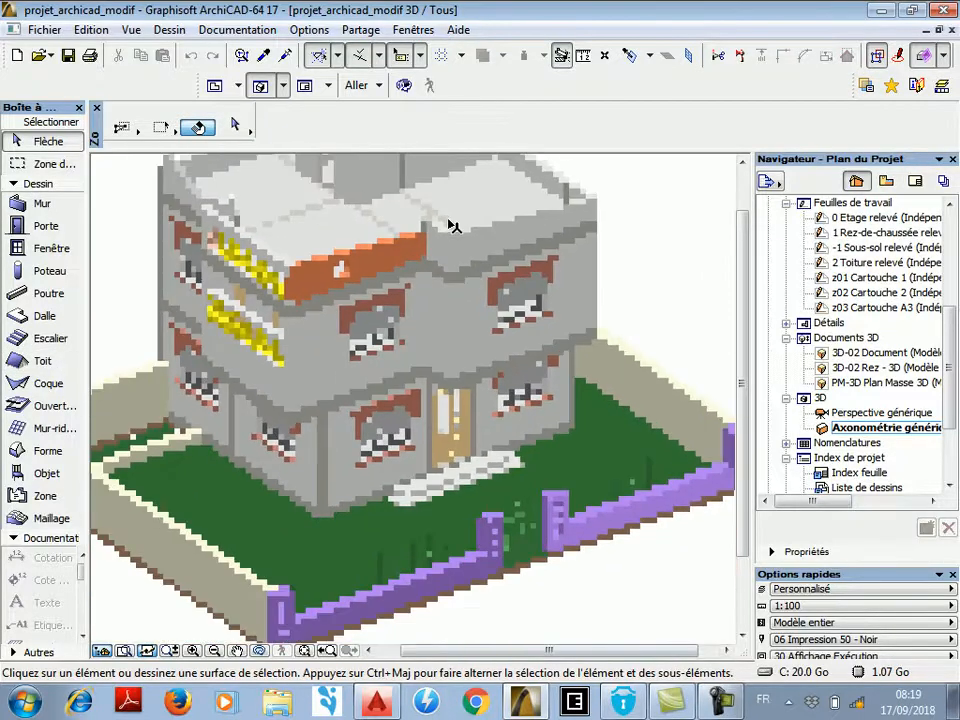
pyautogui.scroll(-1, 534, 561)
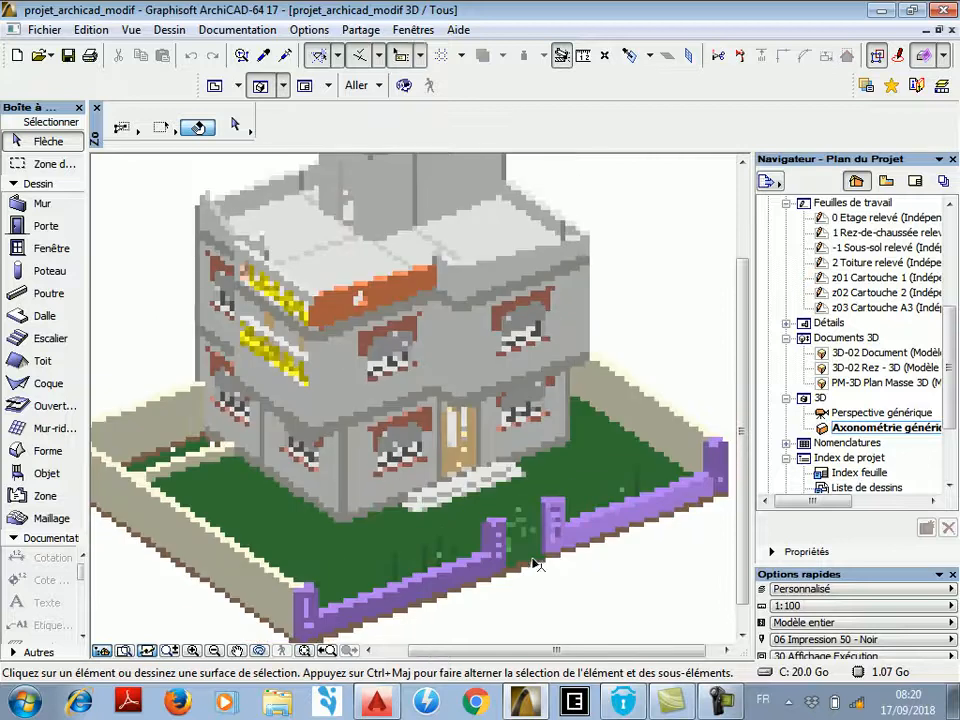
pyautogui.scroll(1, 532, 560)
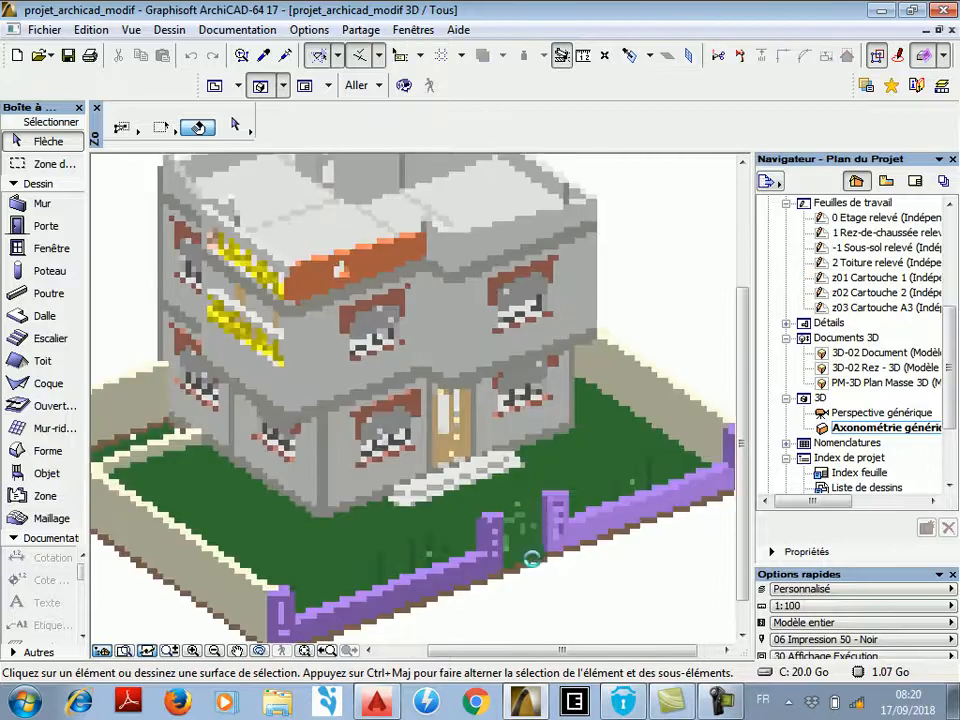
pyautogui.scroll(1, 523, 553)
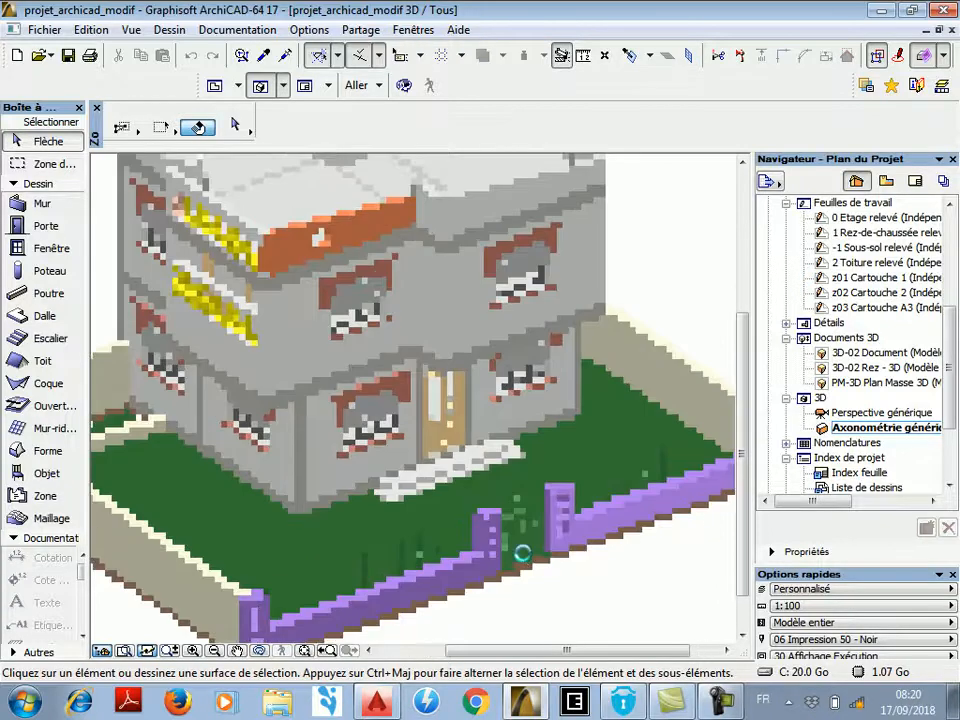
pyautogui.scroll(1, 530, 560)
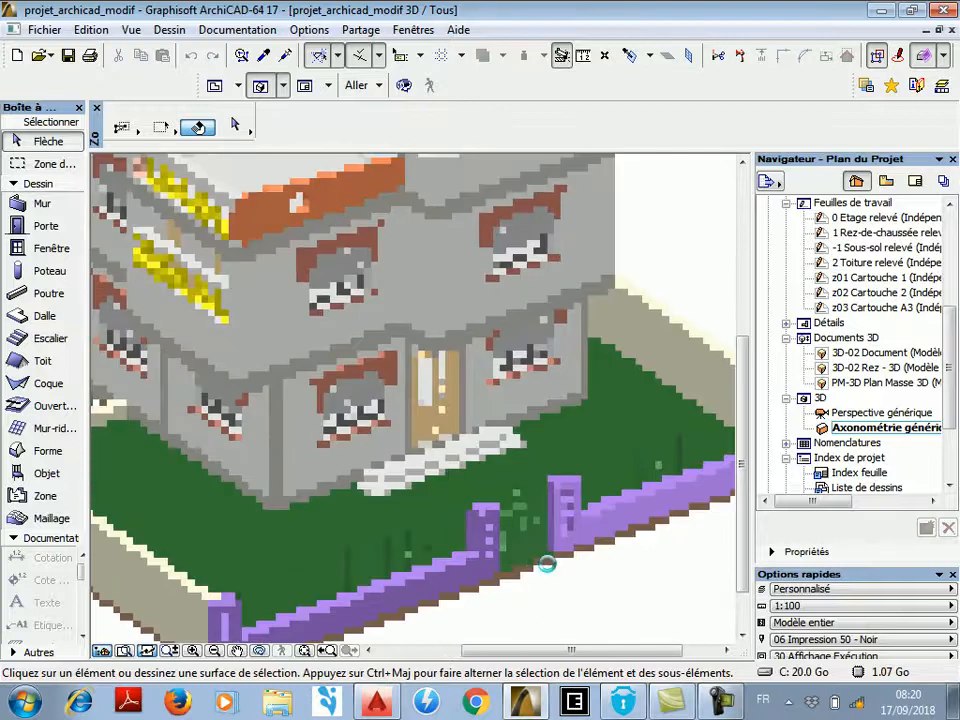
pyautogui.scroll(1, 547, 564)
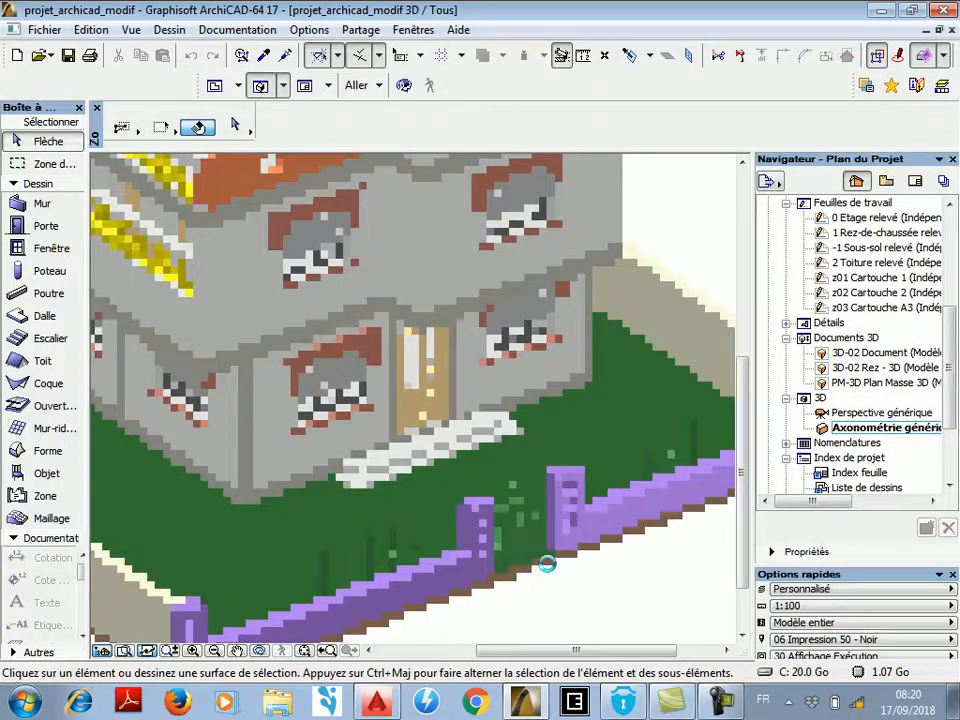
pyautogui.scroll(1, 547, 564)
pyautogui.scroll(1, 547, 564)
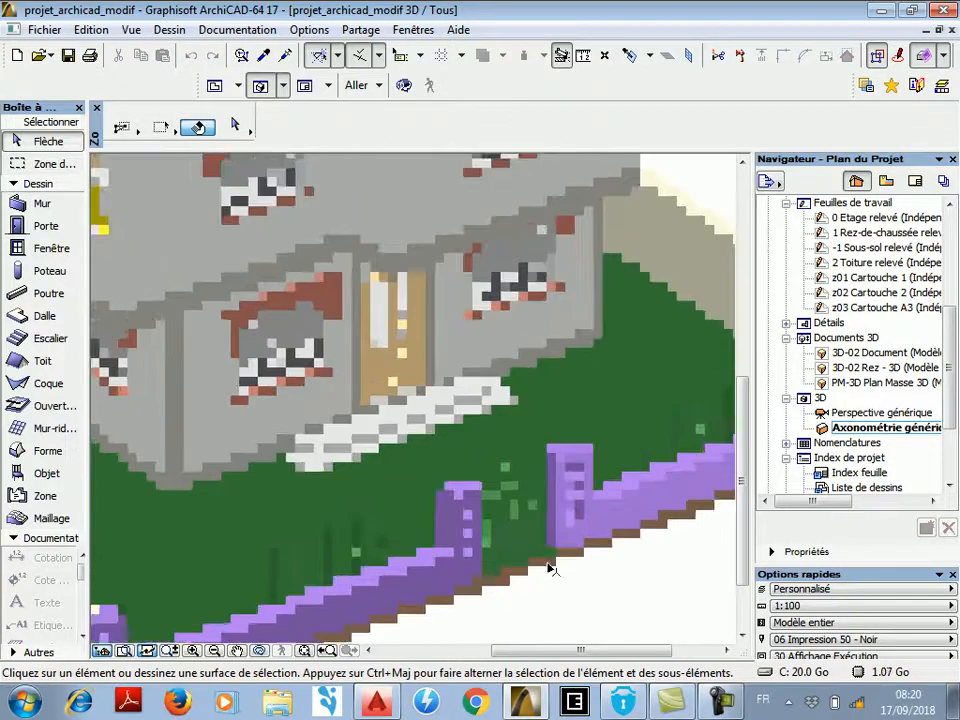
pyautogui.scroll(1, 547, 564)
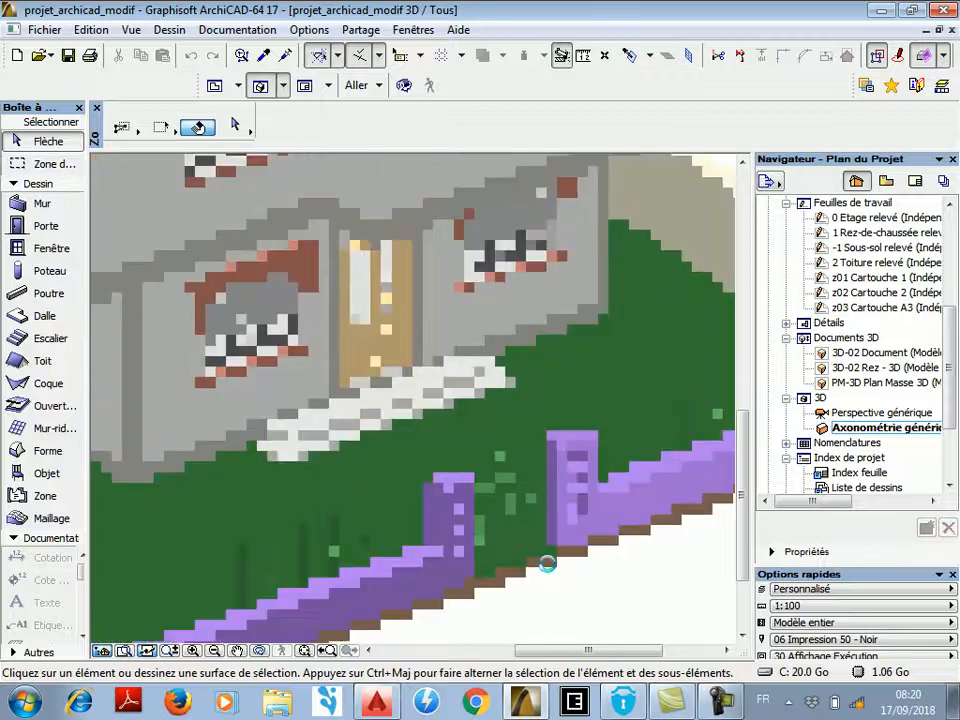
pyautogui.scroll(3, 547, 564)
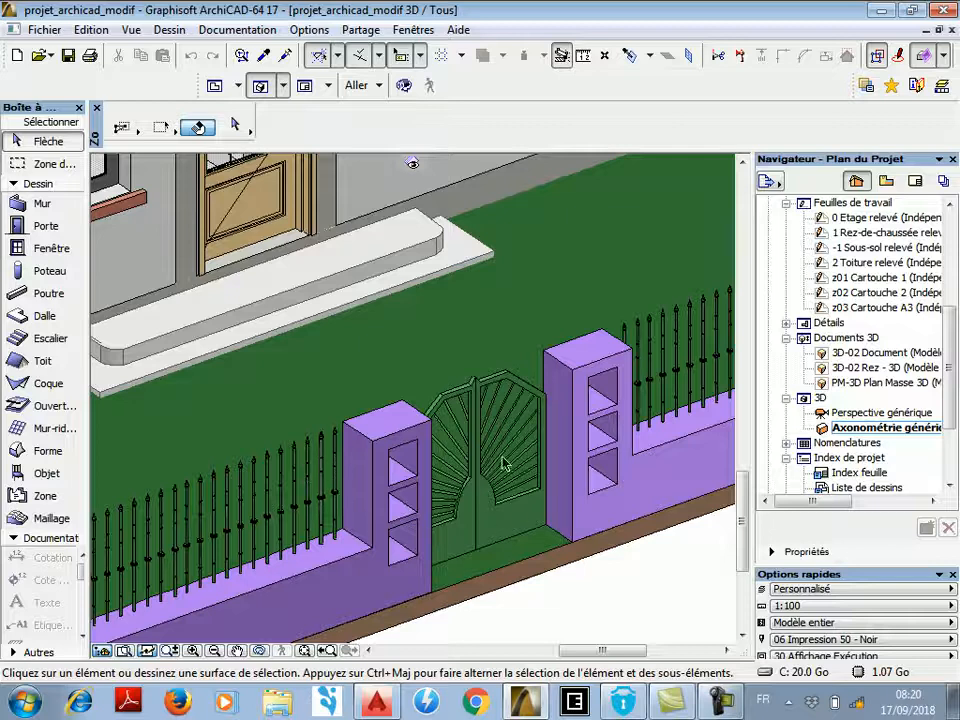
# Examine the house's facade, windows and balcony balustrades in the 3D model.
pyautogui.scroll(3, 526, 484)
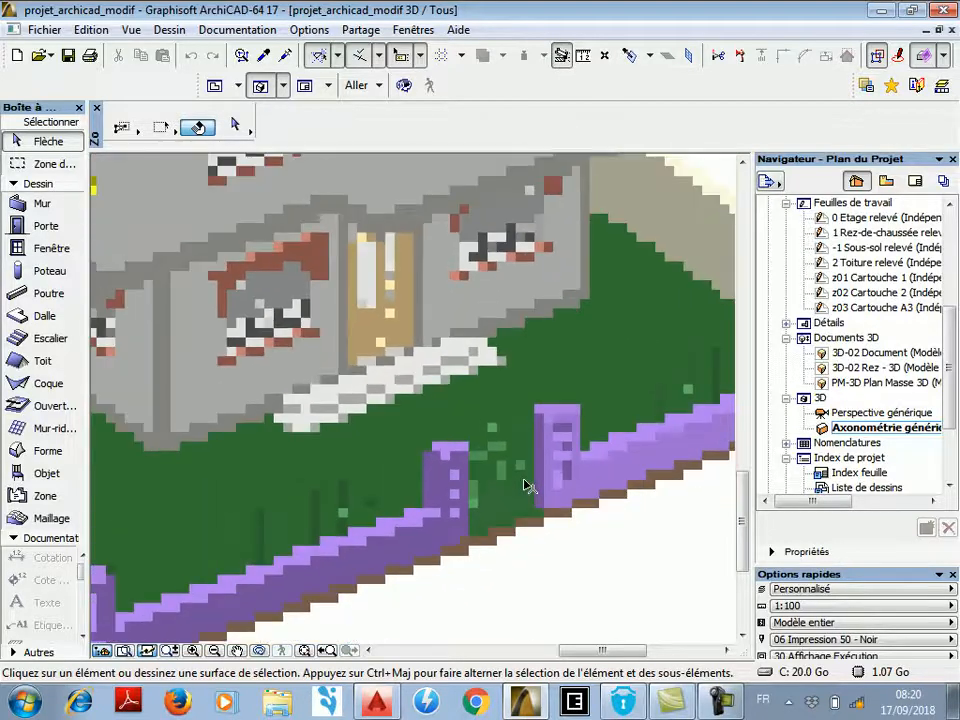
pyautogui.scroll(1, 572, 484)
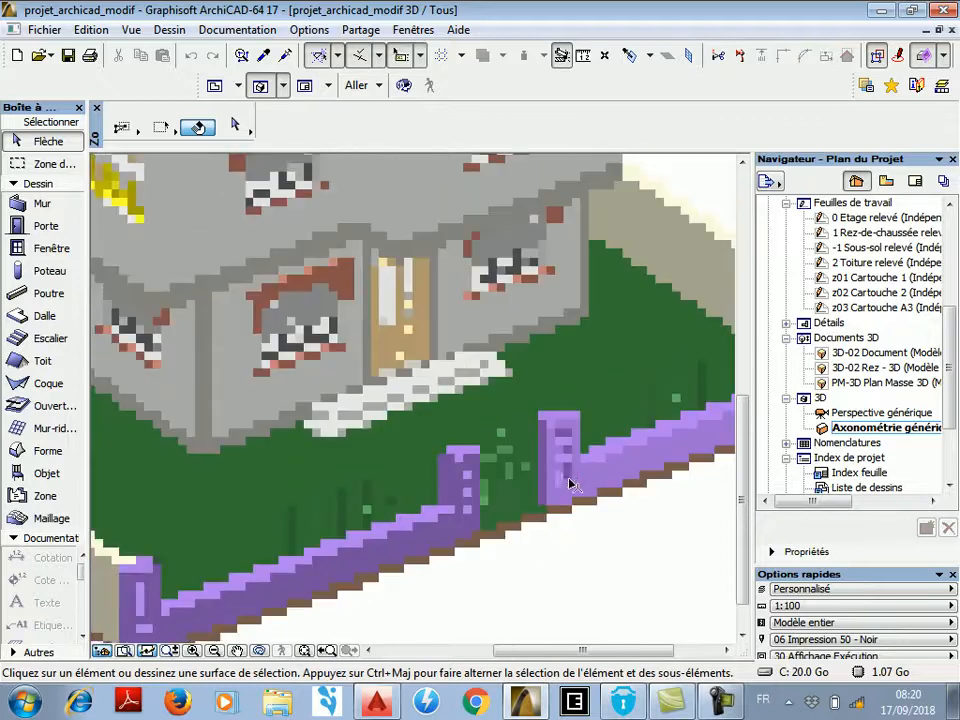
pyautogui.scroll(-1, 567, 480)
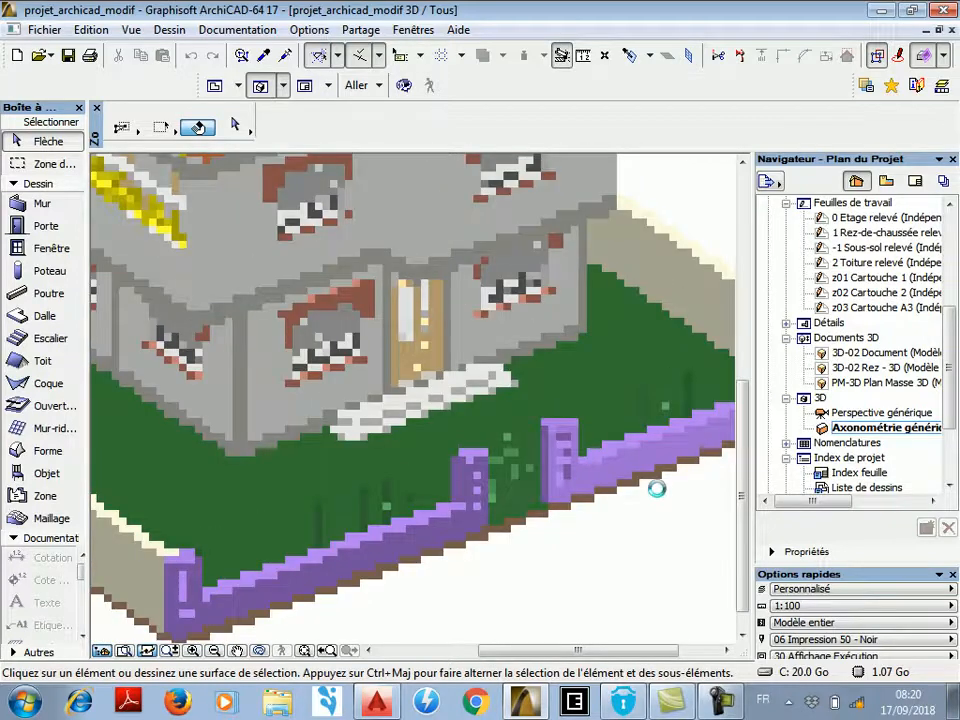
pyautogui.scroll(-1, 657, 489)
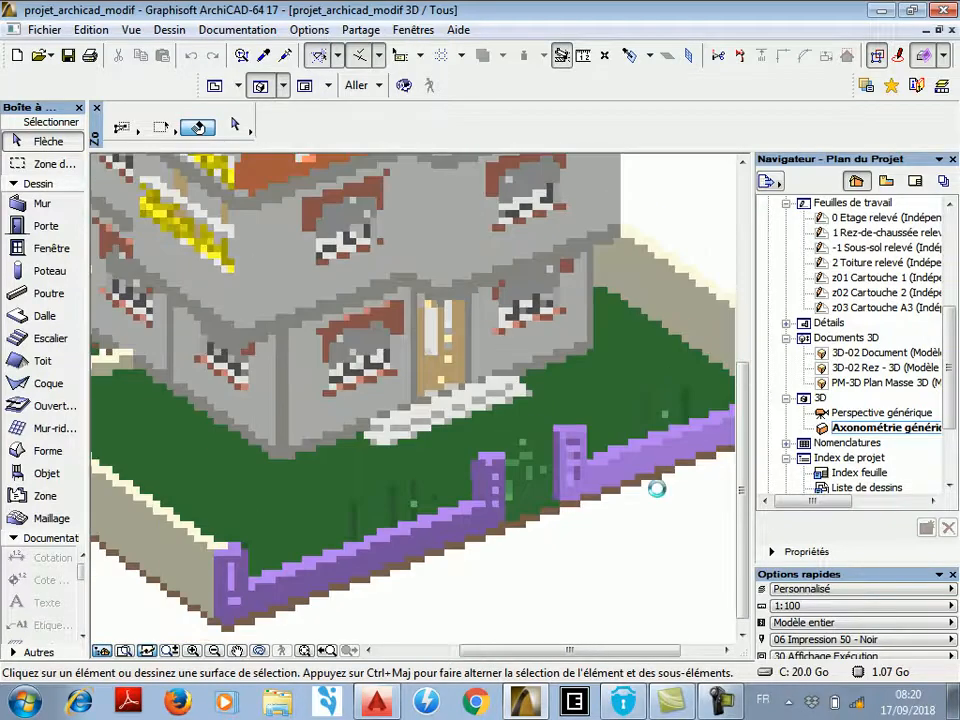
pyautogui.scroll(-1, 656, 489)
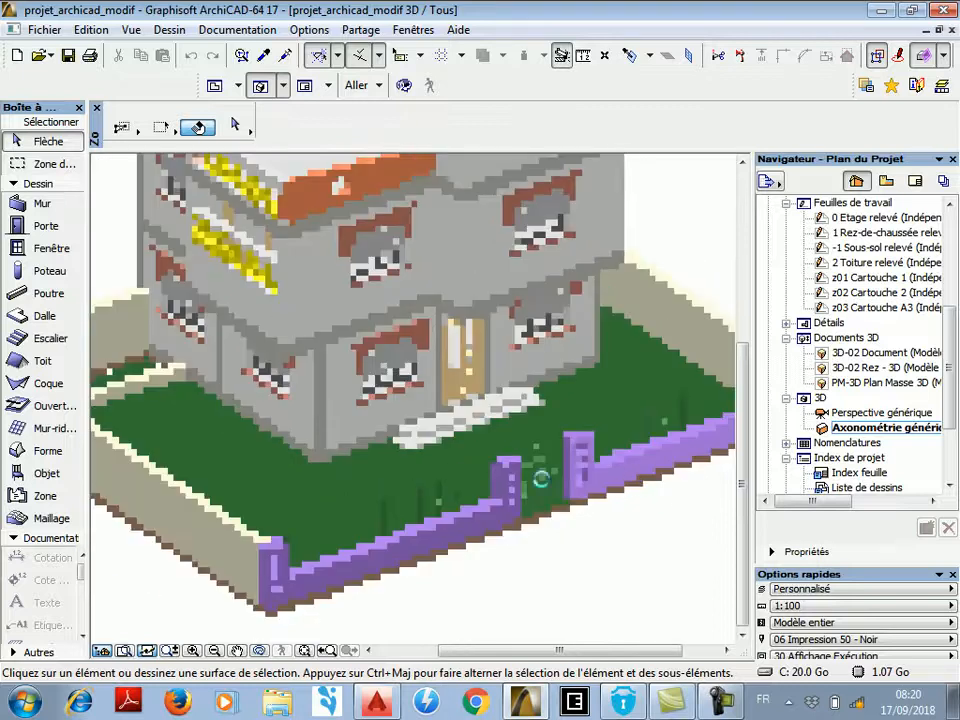
pyautogui.scroll(5, 263, 172)
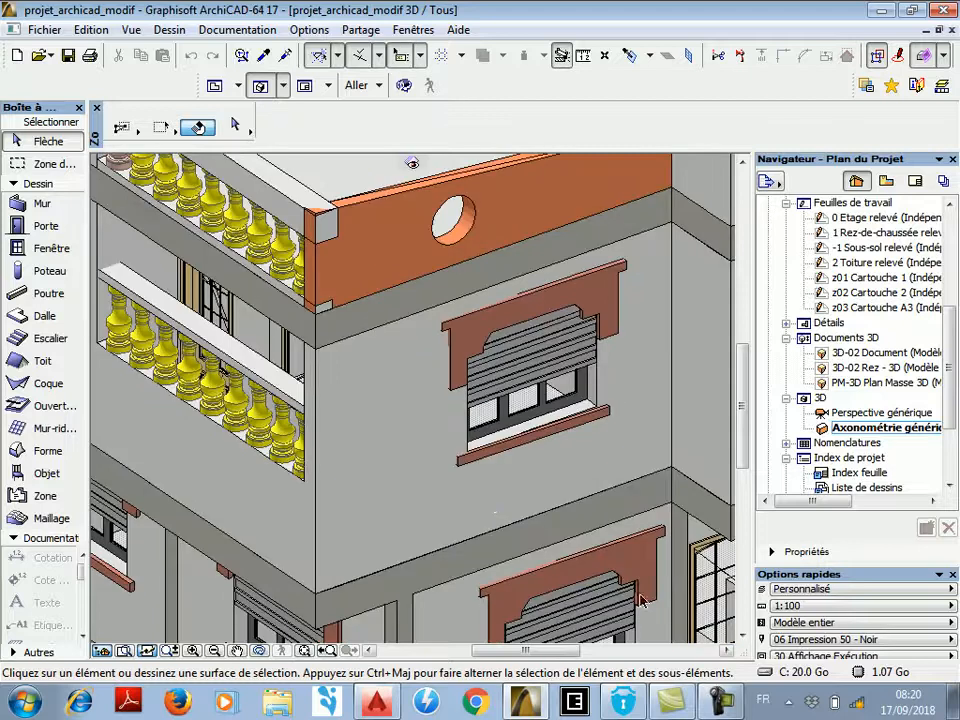
pyautogui.click(238, 651)
pyautogui.moveTo(360, 455); pyautogui.dragTo(419, 436)
pyautogui.scroll(-4, 455, 424)
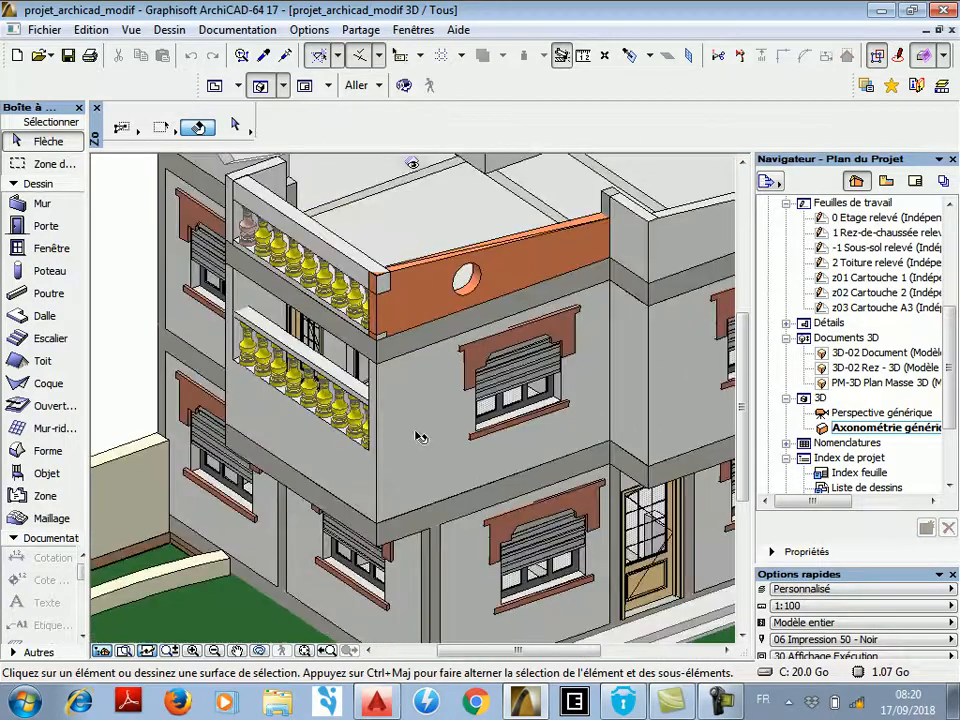
# Create a new project from the ArchiCAD 17 DEFAUT.tpl template with Profil par défaut, without saving the open project.
pyautogui.click(16, 57)
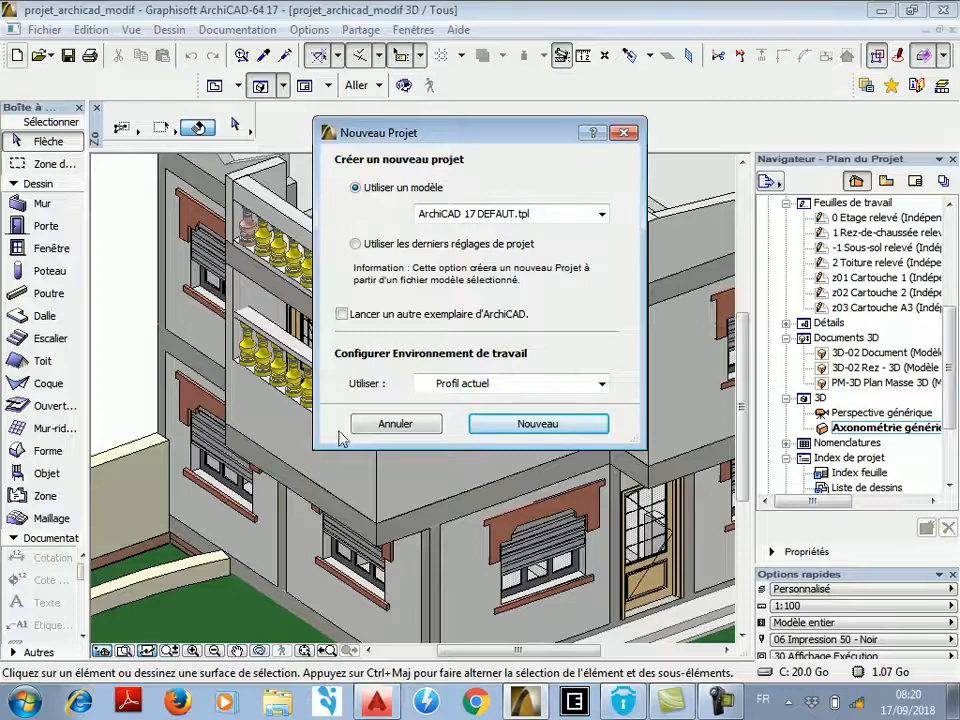
pyautogui.click(602, 384)
pyautogui.click(570, 417)
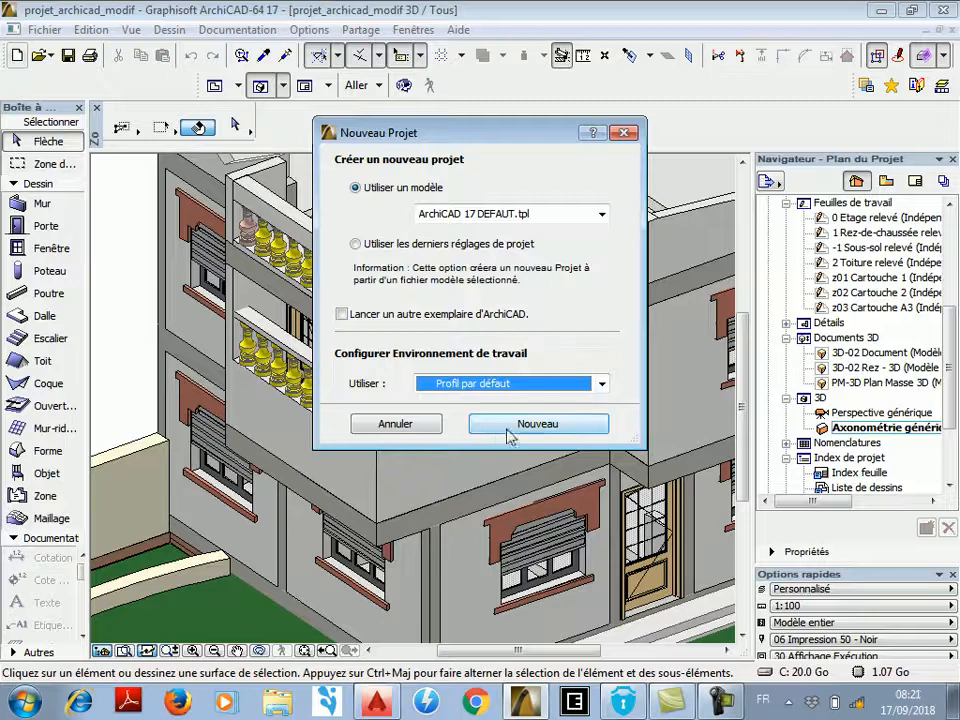
pyautogui.click(537, 424)
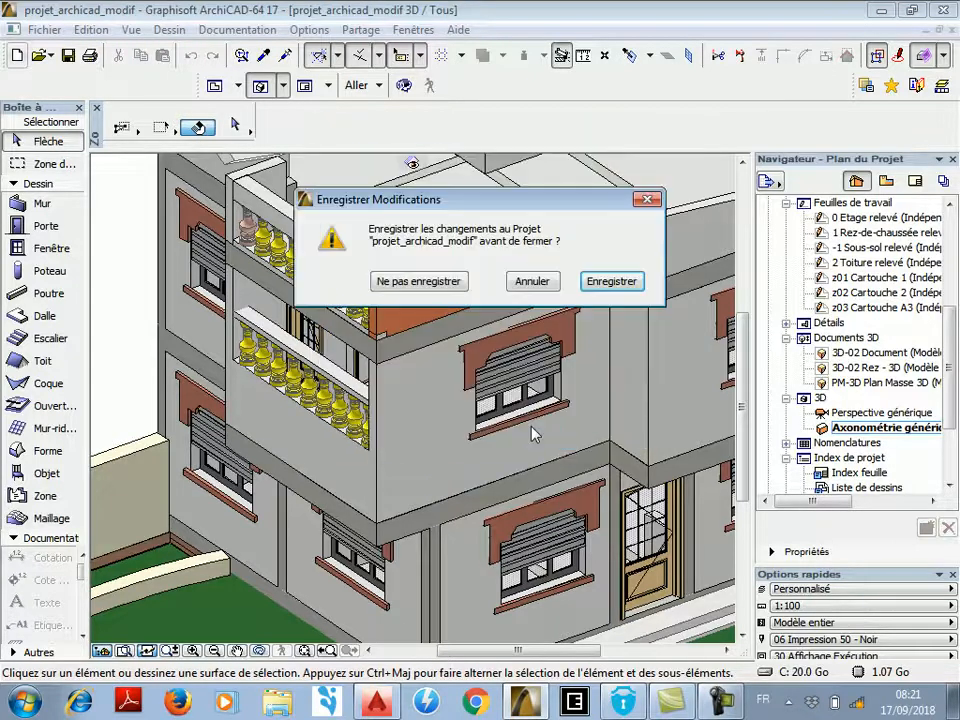
pyautogui.click(440, 282)
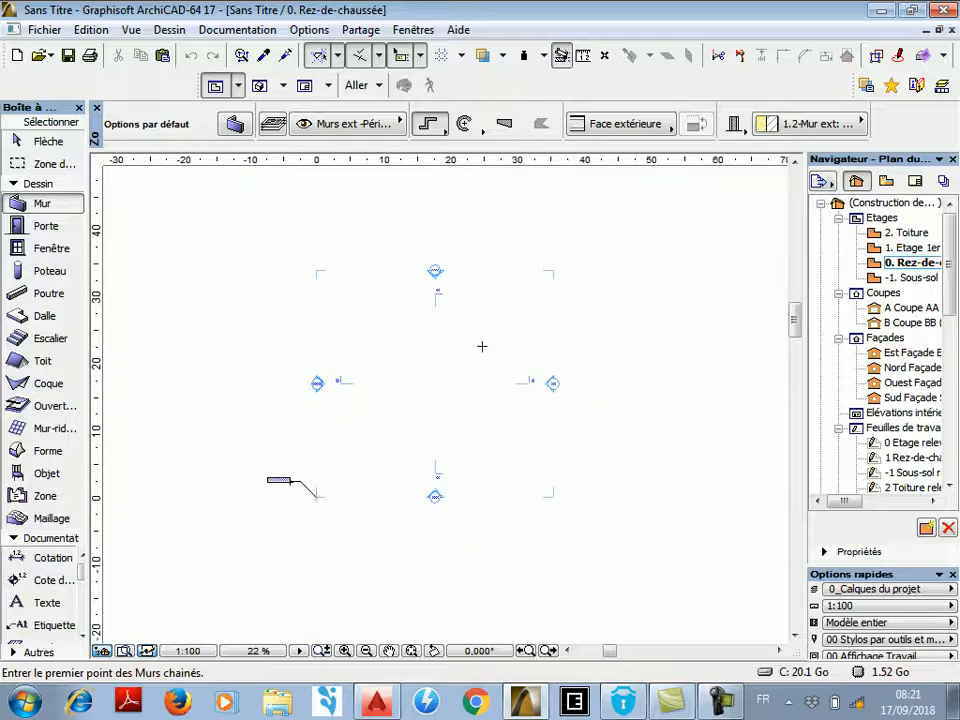
# Review the default options of the Porte, Fenêtre, Poteau, Poutre, Dalle, Escalier and Toit tools.
pyautogui.scroll(-2, 668, 302)
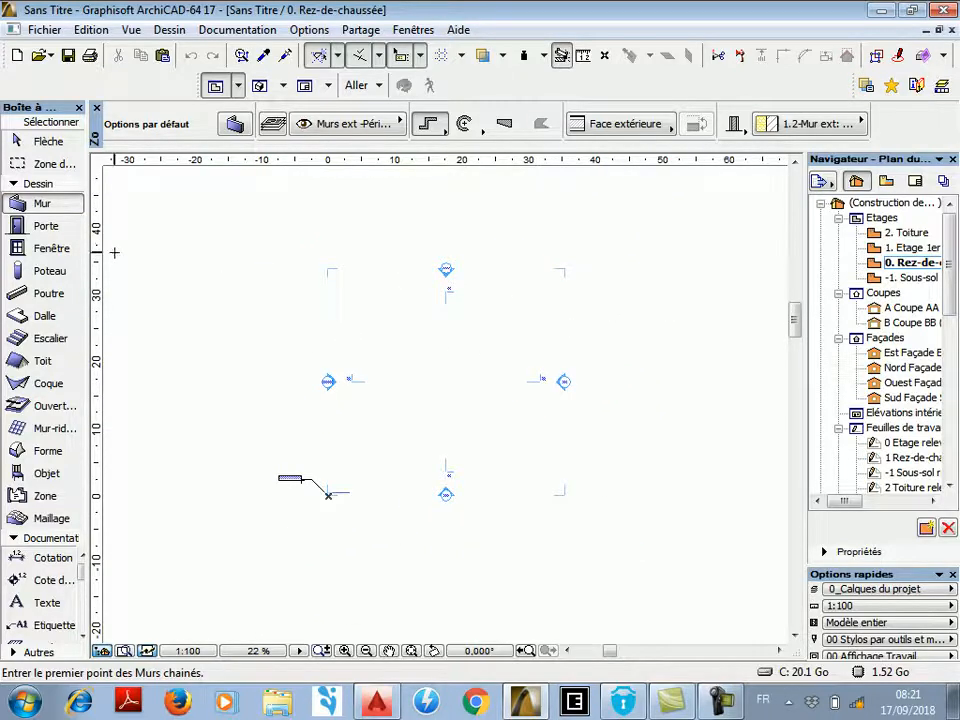
pyautogui.click(56, 227)
pyautogui.click(55, 250)
pyautogui.click(53, 273)
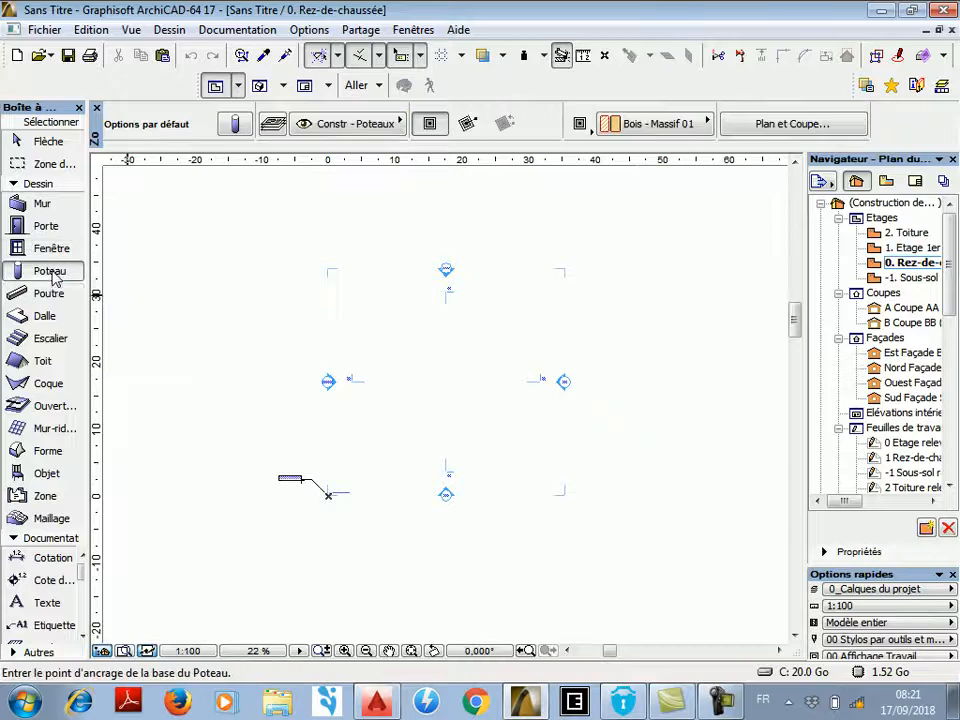
pyautogui.click(52, 295)
pyautogui.click(52, 318)
pyautogui.click(50, 342)
pyautogui.click(47, 366)
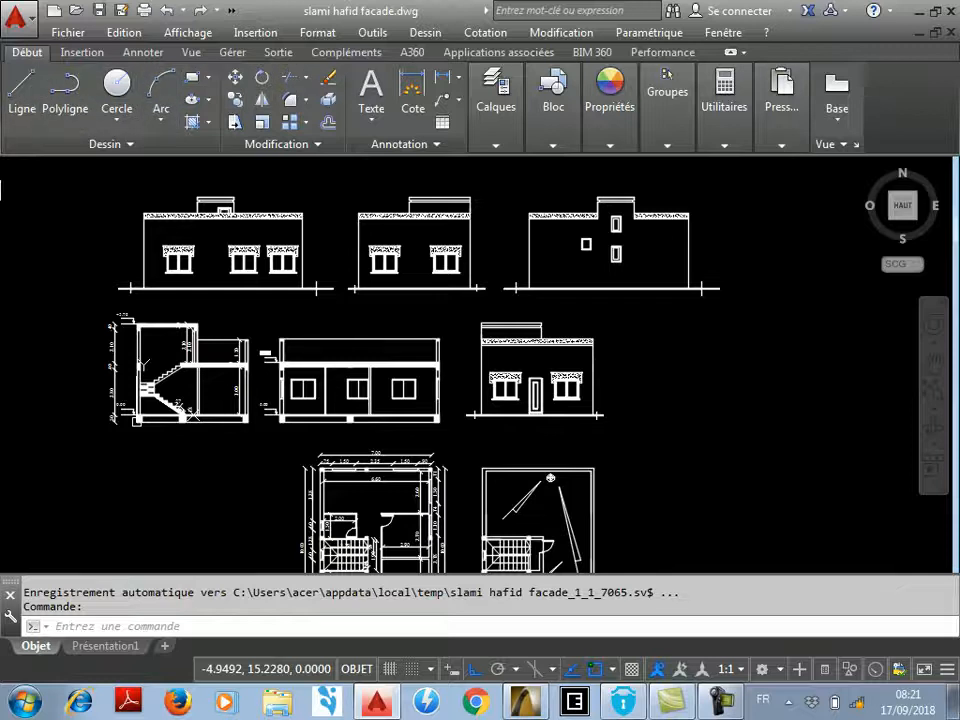
# Look over the facade, section and floor plan drawings in AutoCAD, and return to ArchiCAD.
pyautogui.scroll(-3, 540, 310)
pyautogui.scroll(3, 540, 310)
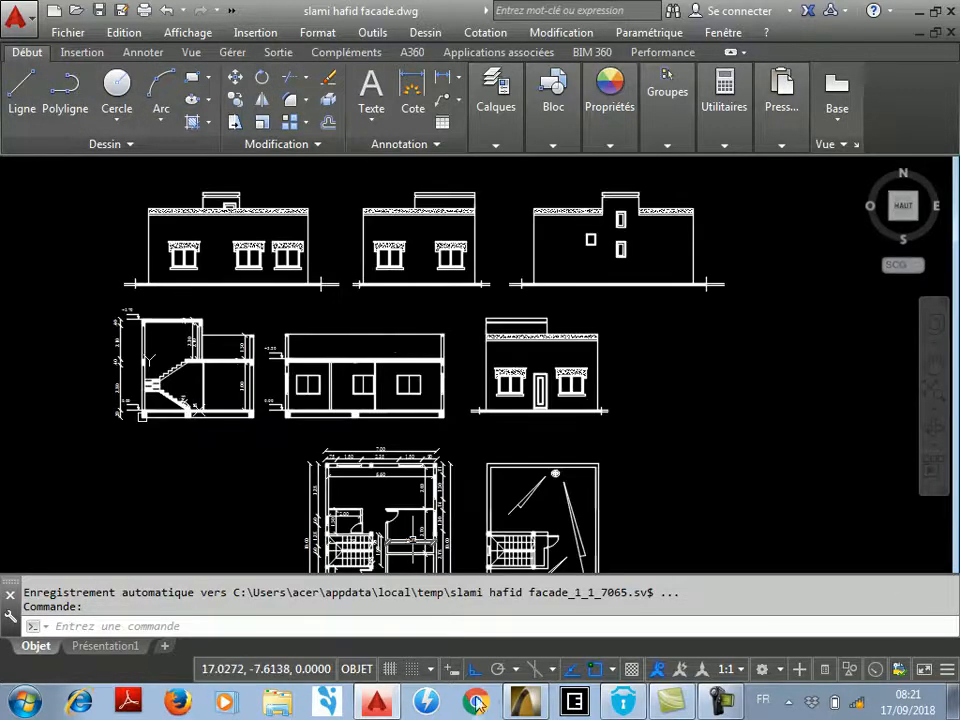
pyautogui.click(527, 702)
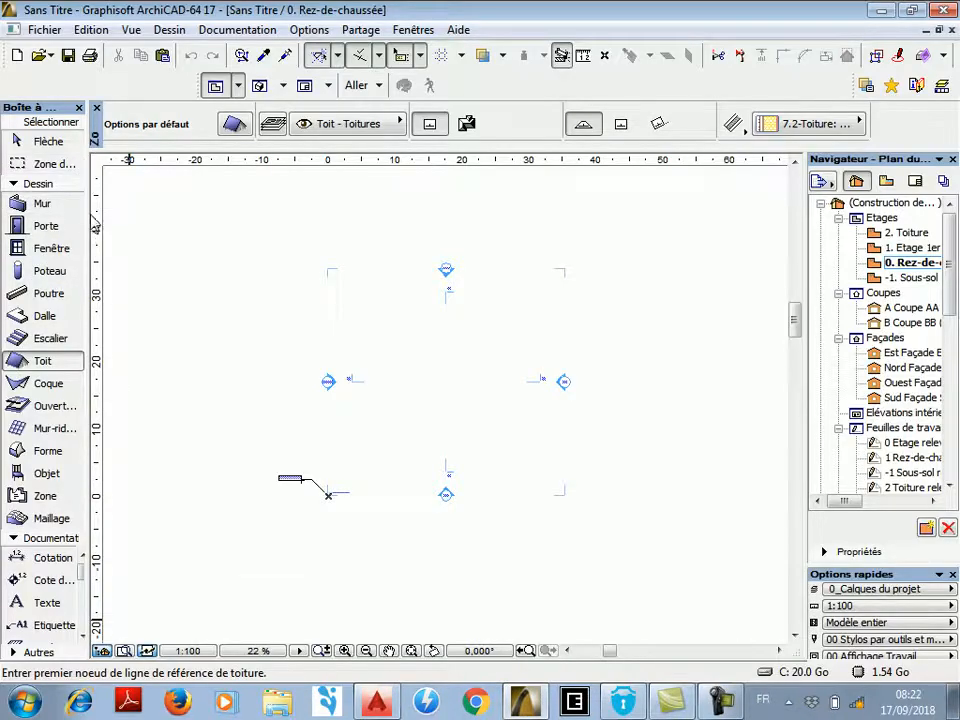
# Widen the toolbox so the tool names are readable, and go through the Mur, Porte, Fenêtre and Poteau tools.
pyautogui.moveTo(88, 220); pyautogui.dragTo(104, 222)
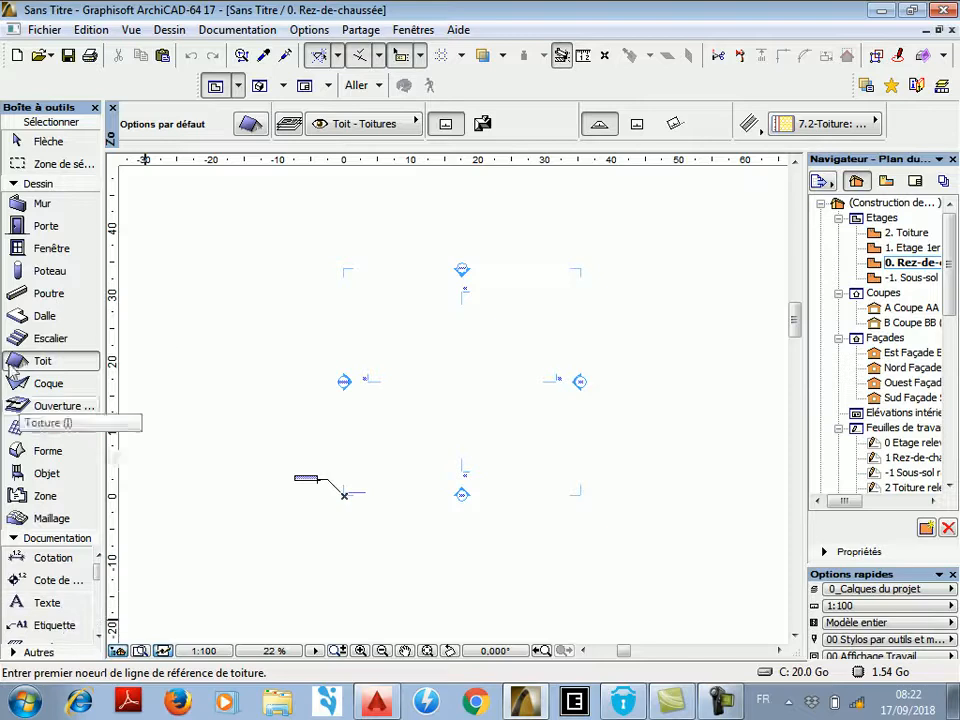
pyautogui.click(60, 205)
pyautogui.click(56, 227)
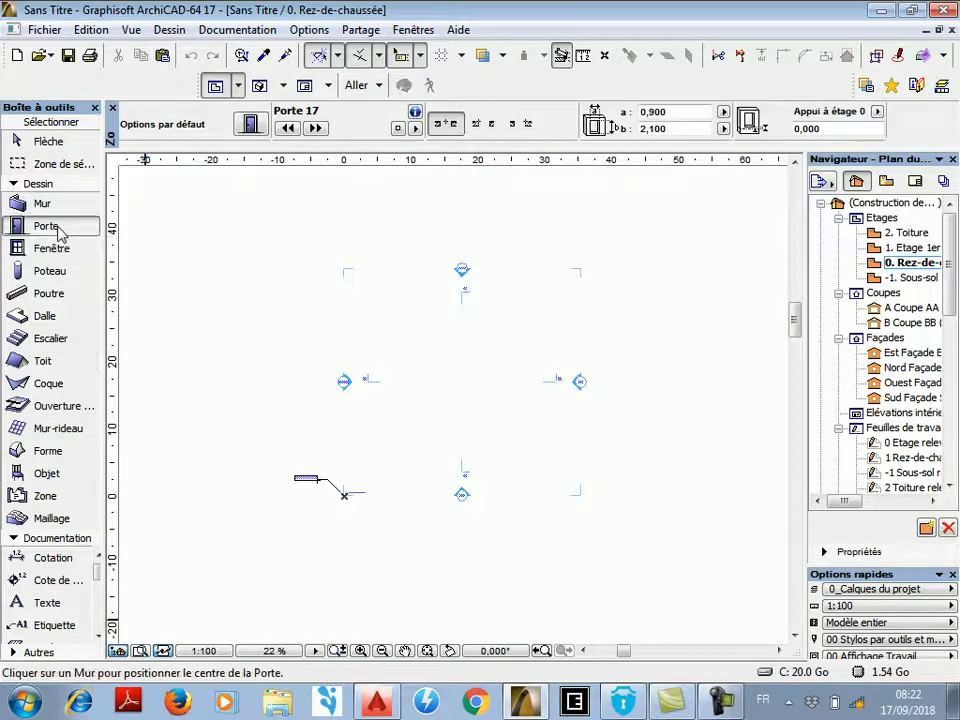
pyautogui.click(56, 250)
pyautogui.click(58, 275)
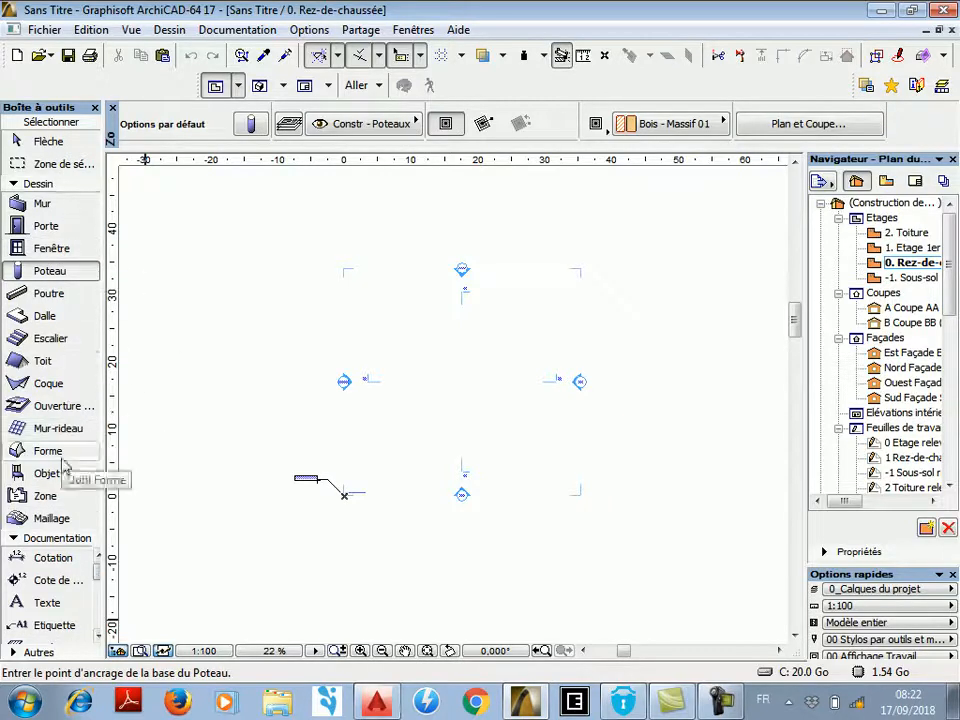
# Browse the Documentation tools and compare the options of Ligne, Arc/Cercle and Polyligne.
pyautogui.moveTo(98, 580); pyautogui.dragTo(97, 600)
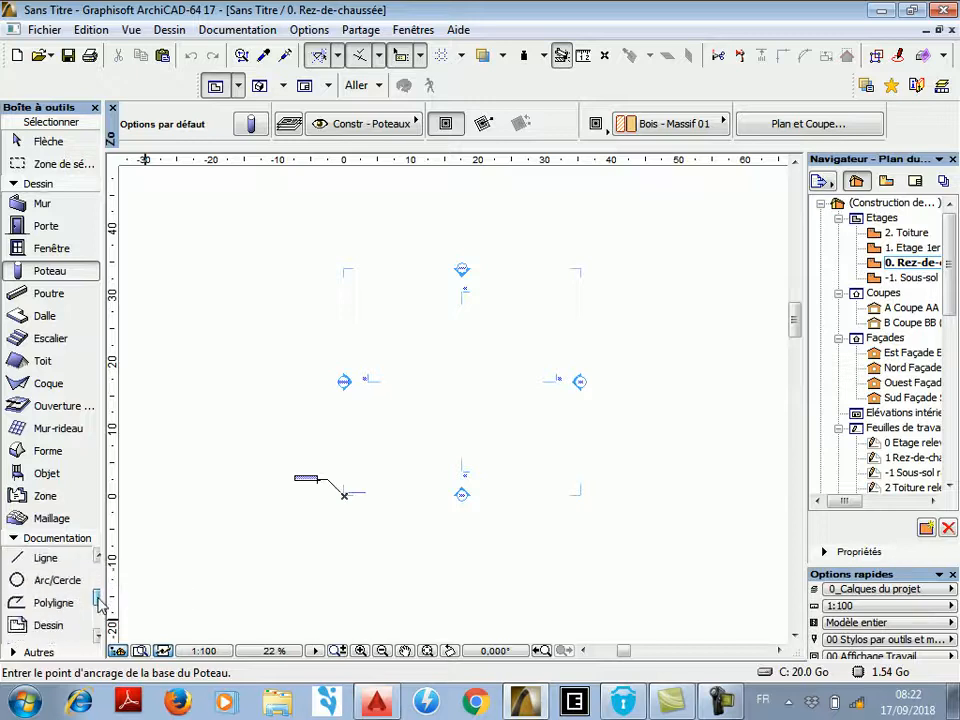
pyautogui.click(65, 560)
pyautogui.click(64, 578)
pyautogui.click(48, 560)
pyautogui.click(60, 580)
pyautogui.click(58, 603)
pyautogui.click(50, 563)
pyautogui.click(32, 580)
pyautogui.click(20, 560)
pyautogui.click(70, 580)
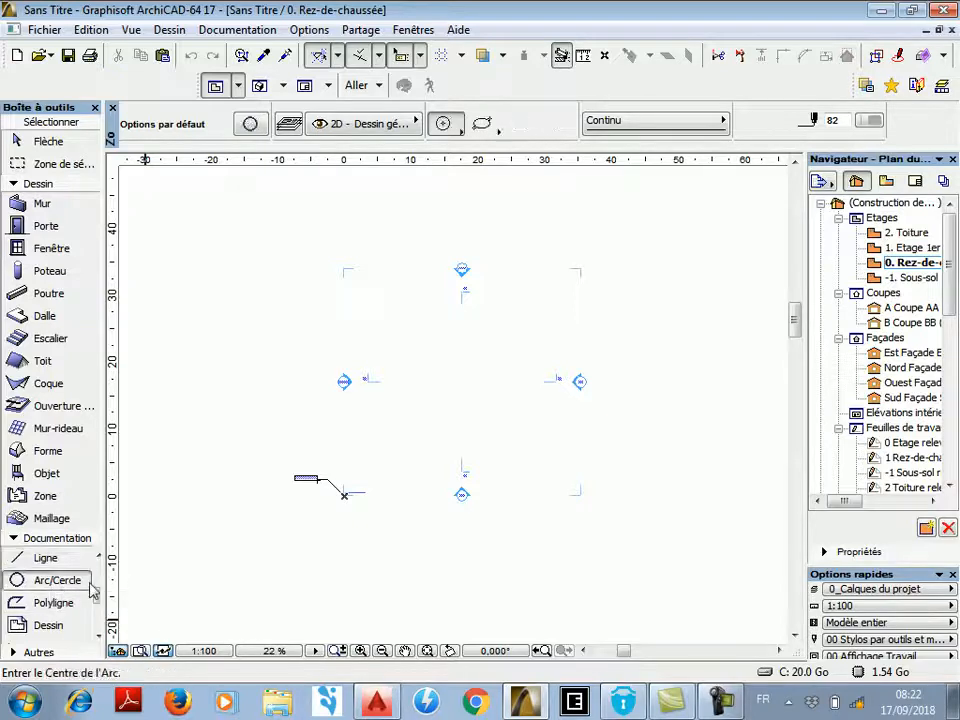
pyautogui.moveTo(97, 604); pyautogui.dragTo(99, 577)
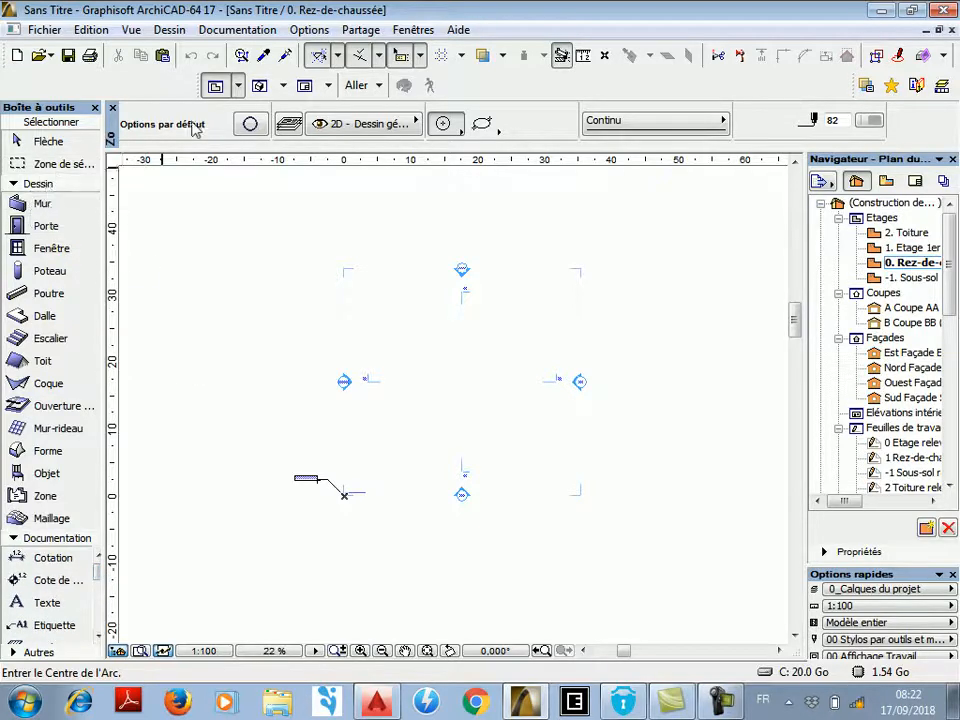
# Activate the Mur tool and review its available composite structures, keeping the current one.
pyautogui.click(57, 205)
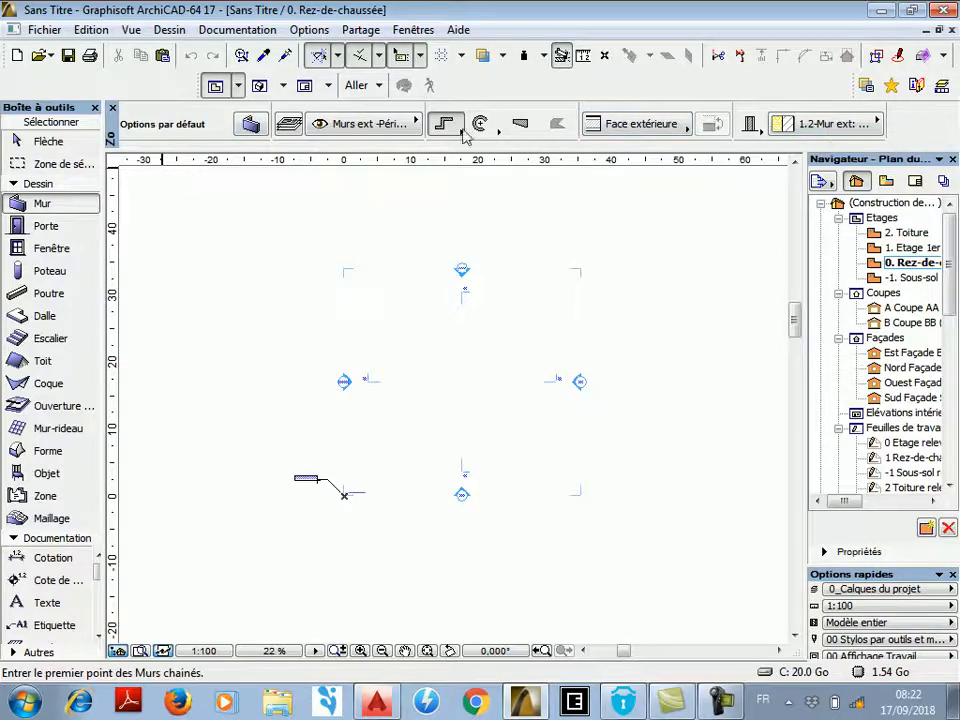
pyautogui.click(843, 125)
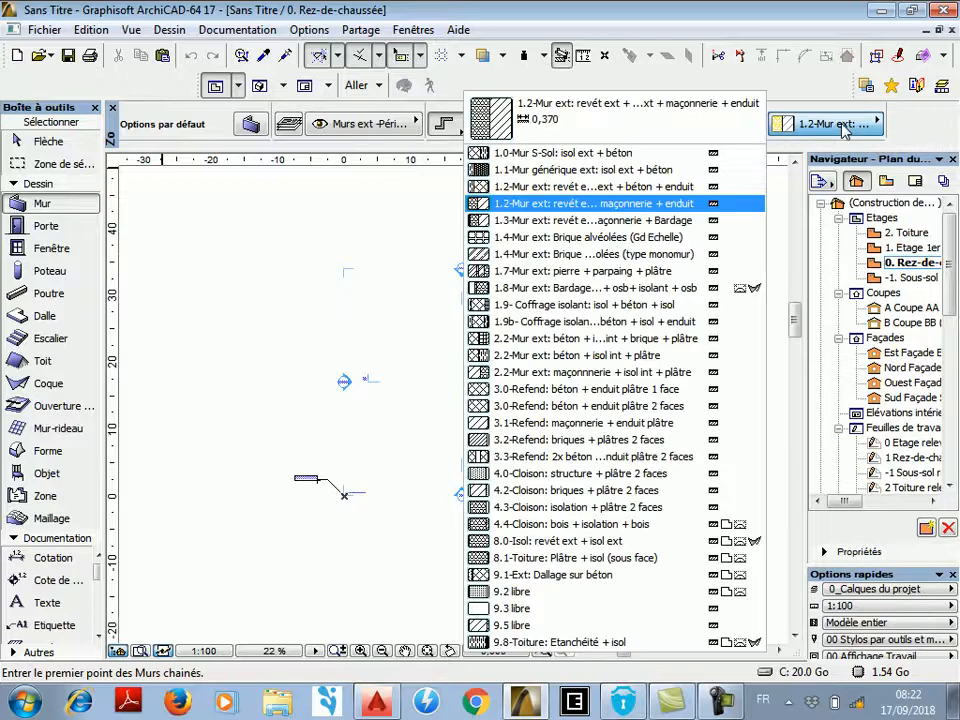
pyautogui.click(843, 125)
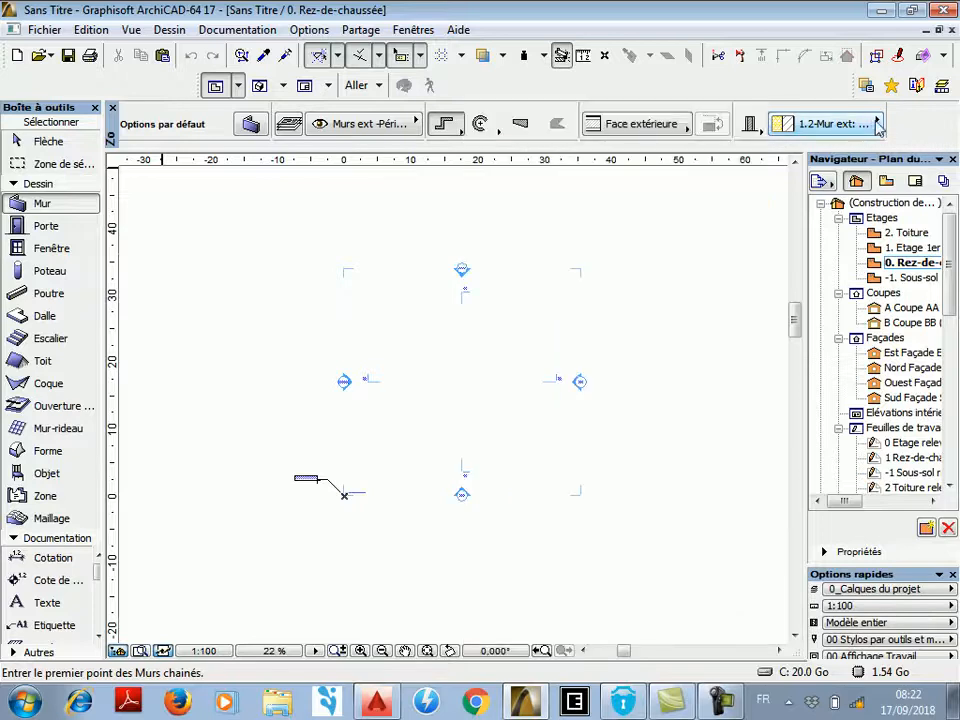
# Draw a chained exterior wall of four straight segments zigzagging down across the upper-right part of the plan.
pyautogui.click(446, 126)
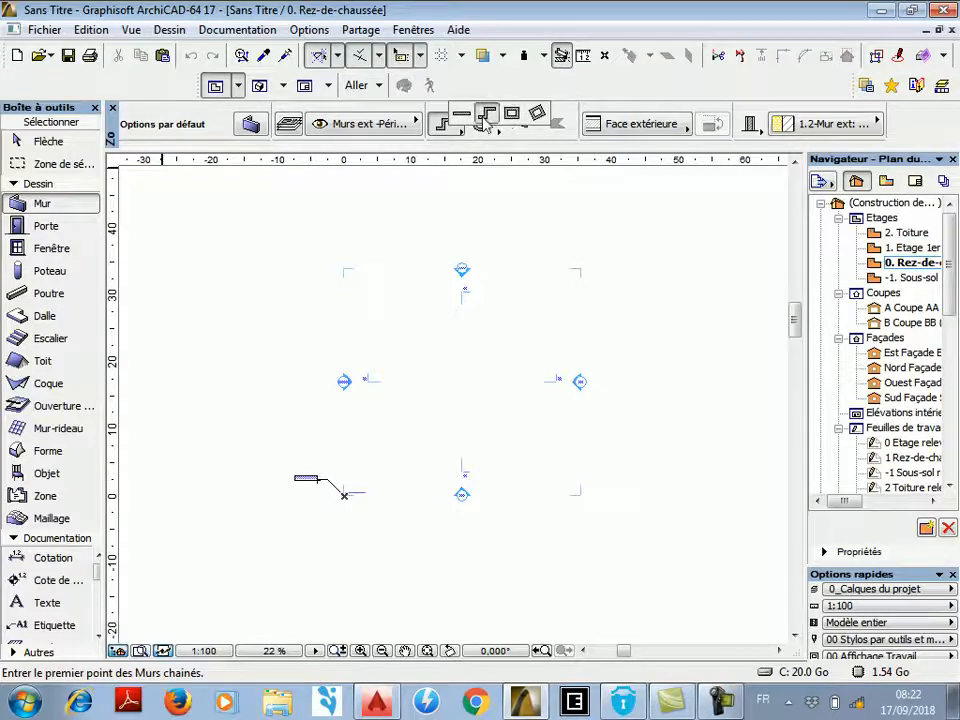
pyautogui.click(487, 118)
pyautogui.click(454, 211)
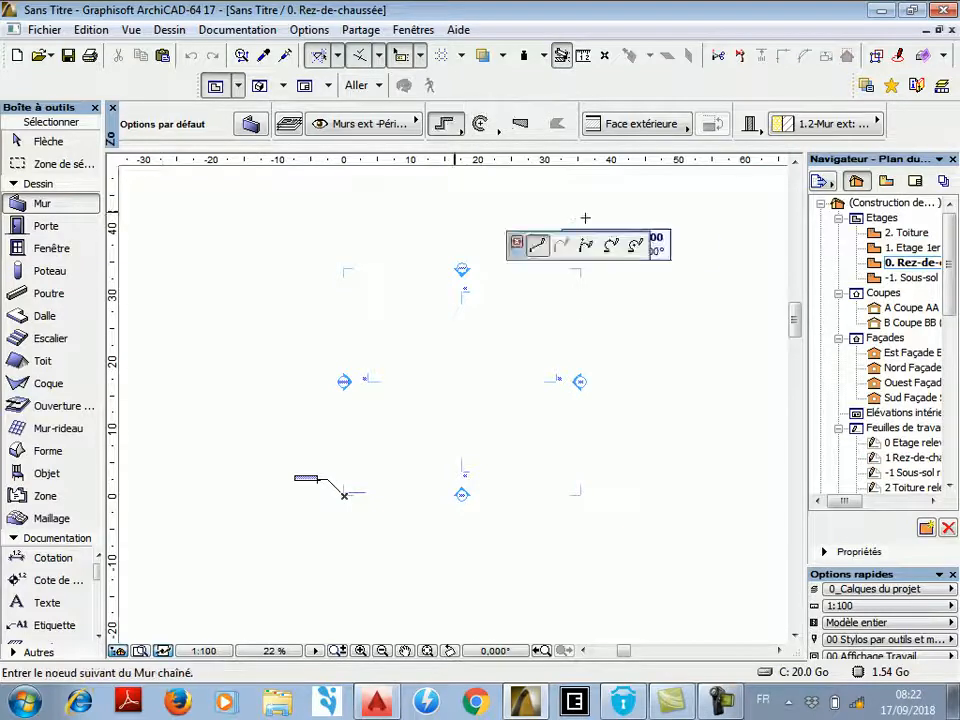
pyautogui.click(597, 211)
pyautogui.click(575, 290)
pyautogui.click(692, 318)
pyautogui.click(667, 389)
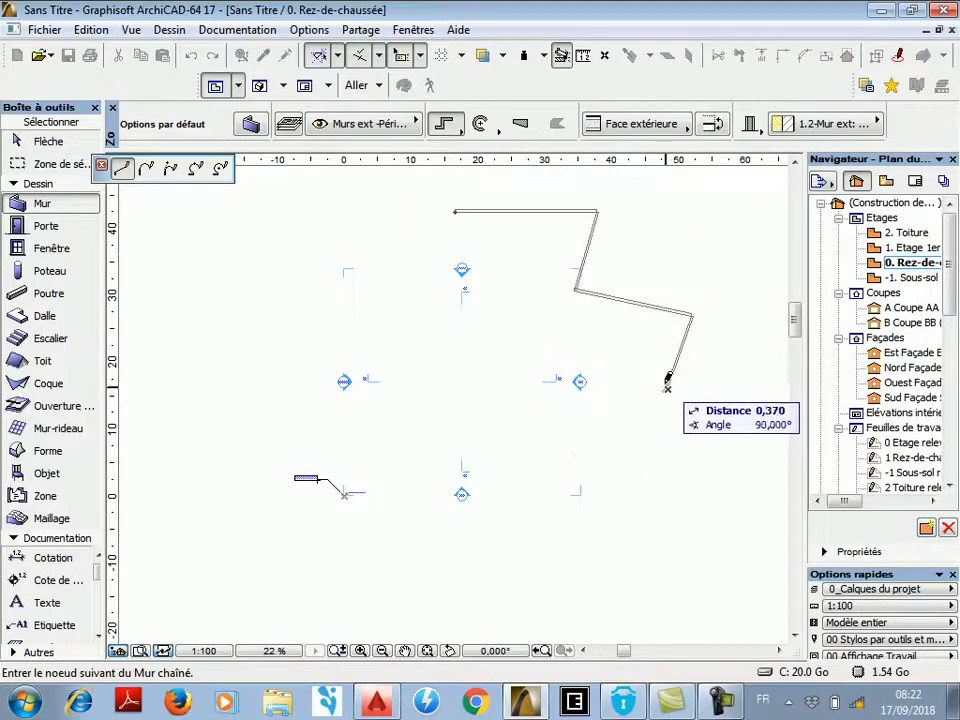
pyautogui.click(667, 389)
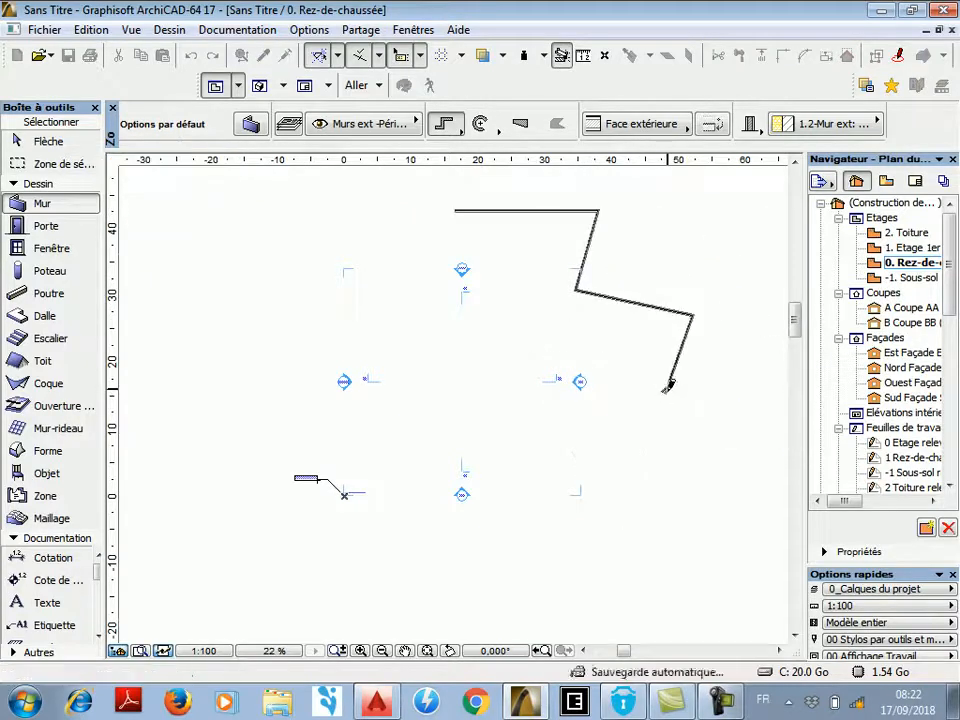
# Draw a single straight horizontal wall across the left half of the plan using the single-segment geometry method.
pyautogui.click(445, 128)
pyautogui.click(449, 118)
pyautogui.click(320, 348)
pyautogui.click(470, 345)
# Draw a closed rectangle of walls around the East façade marker using the rectangular geometry method.
pyautogui.click(445, 128)
pyautogui.click(496, 117)
pyautogui.click(511, 362)
pyautogui.click(645, 503)
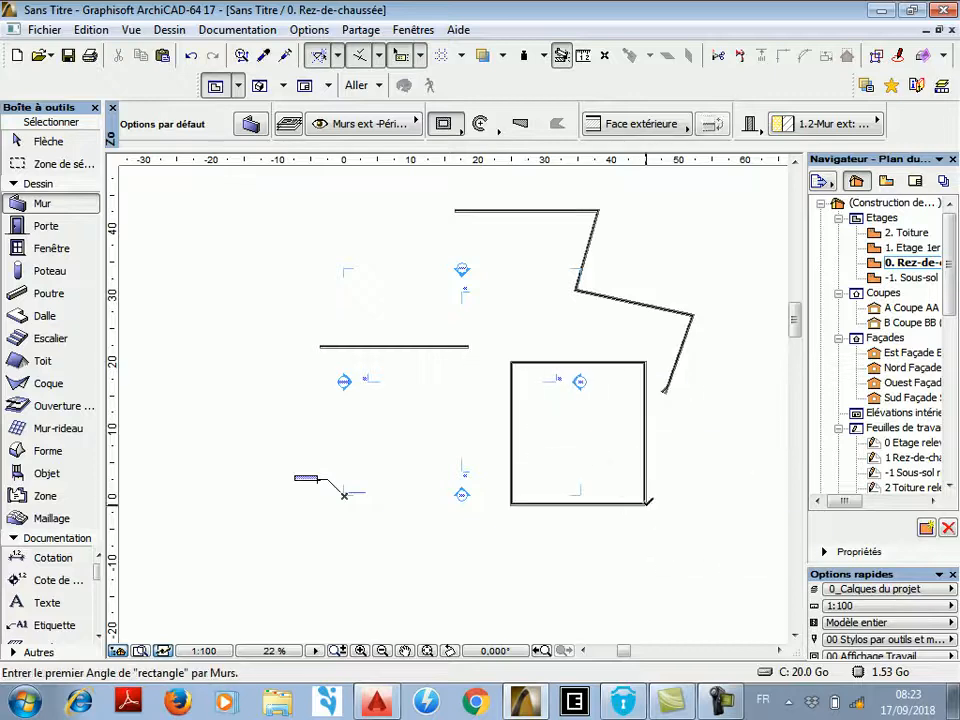
# Undo the rectangular, single and chained test walls.
pyautogui.click(191, 57)
pyautogui.click(191, 57)
pyautogui.click(191, 57)
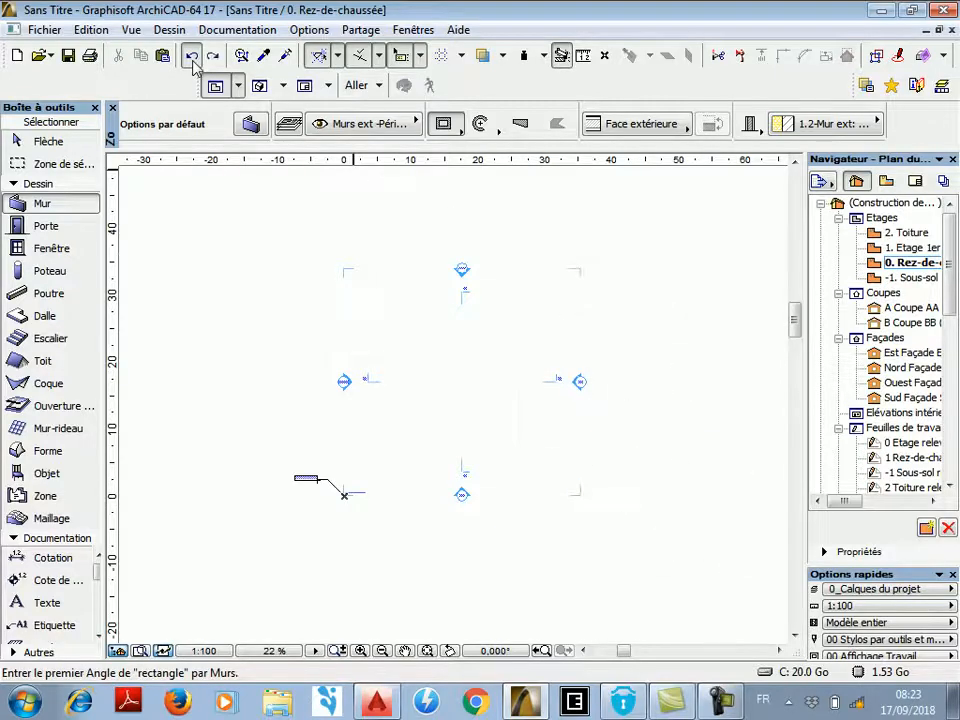
# Go through the default options of the Porte, Fenêtre, Poteau, Poutre and Escalier tools.
pyautogui.click(44, 230)
pyautogui.click(42, 206)
pyautogui.click(46, 225)
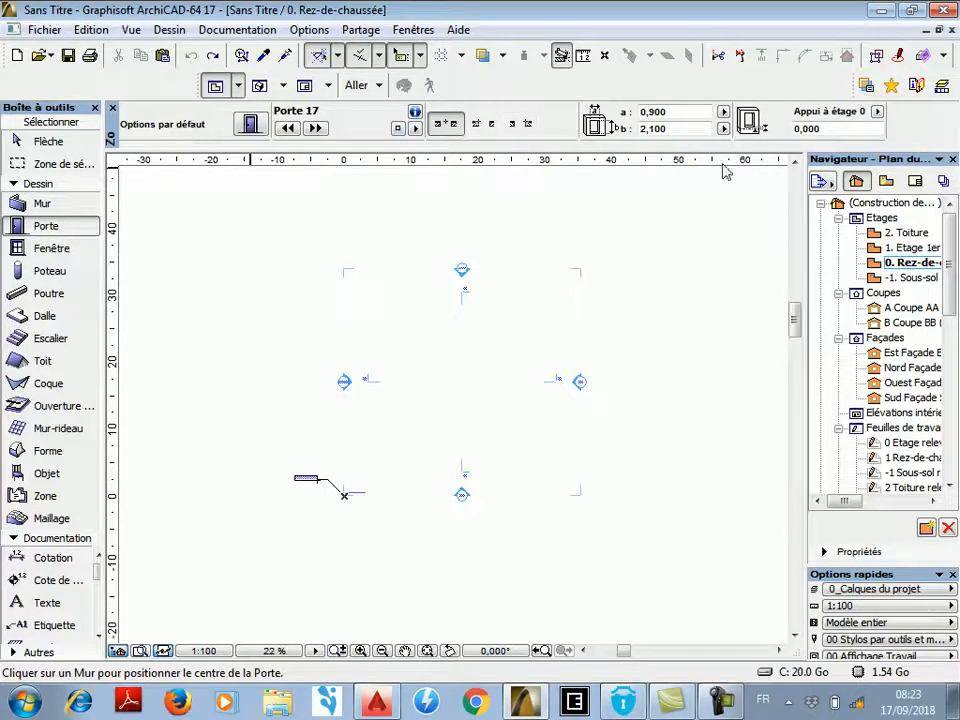
pyautogui.click(50, 248)
pyautogui.click(49, 271)
pyautogui.click(48, 293)
pyautogui.click(52, 340)
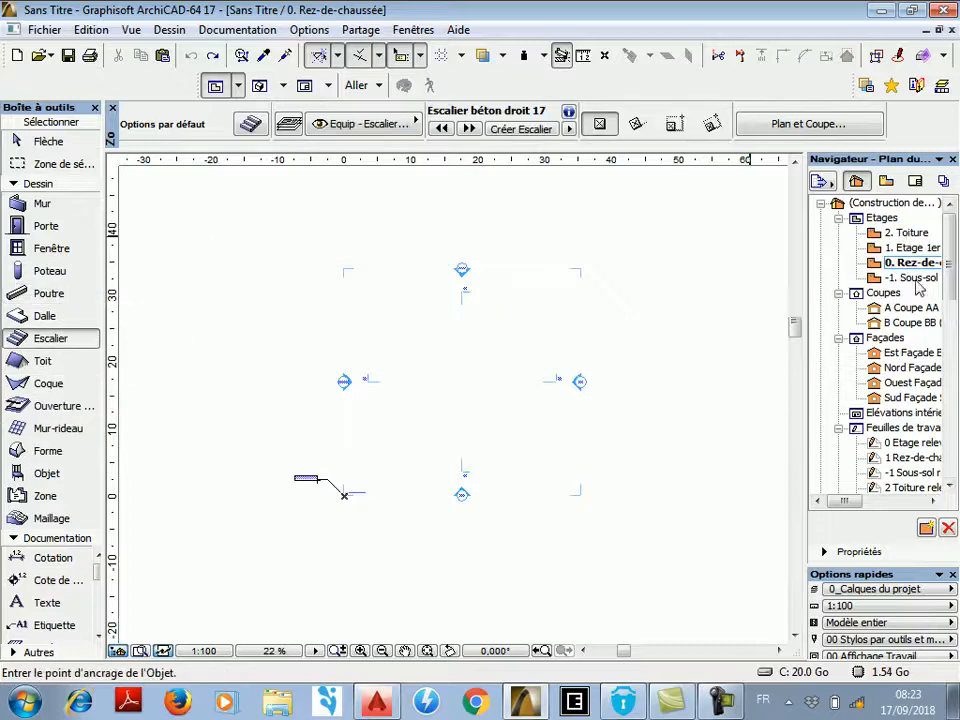
# Examine the project's storeys from Toiture to Sous-sol and the other viewpoints in the project map.
pyautogui.moveTo(950, 277); pyautogui.dragTo(953, 268)
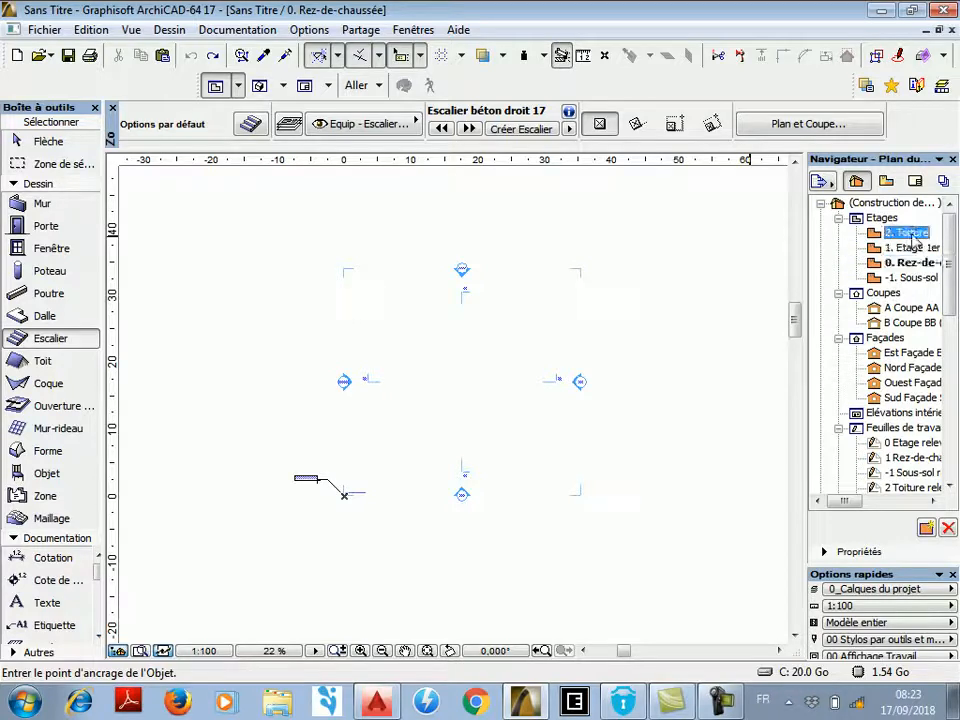
pyautogui.click(905, 277)
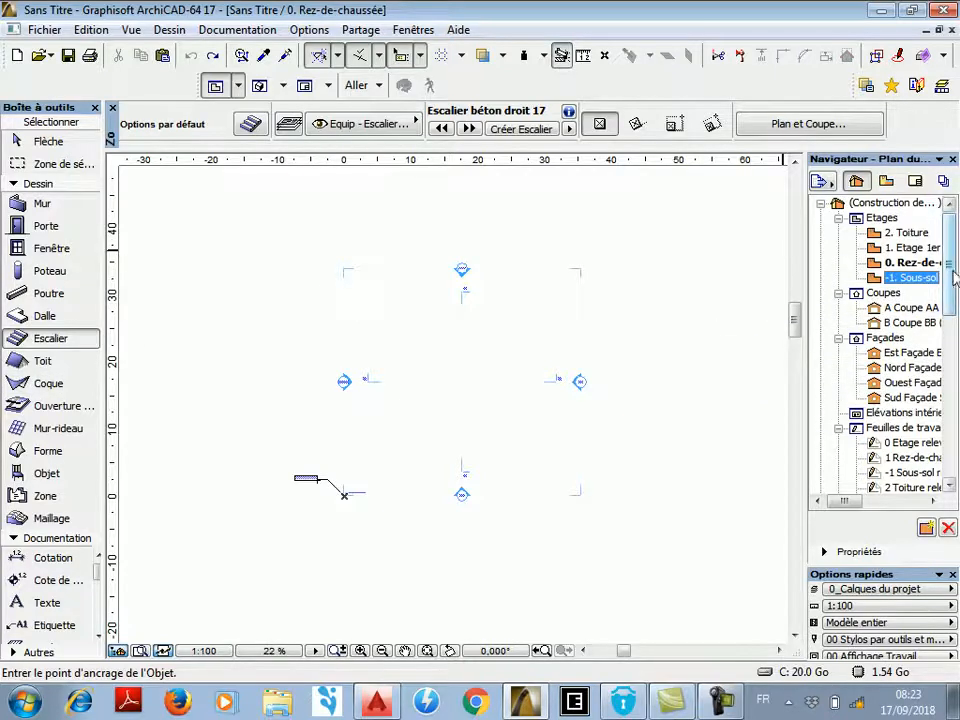
pyautogui.scroll(-1, 955, 277)
pyautogui.scroll(1, 955, 277)
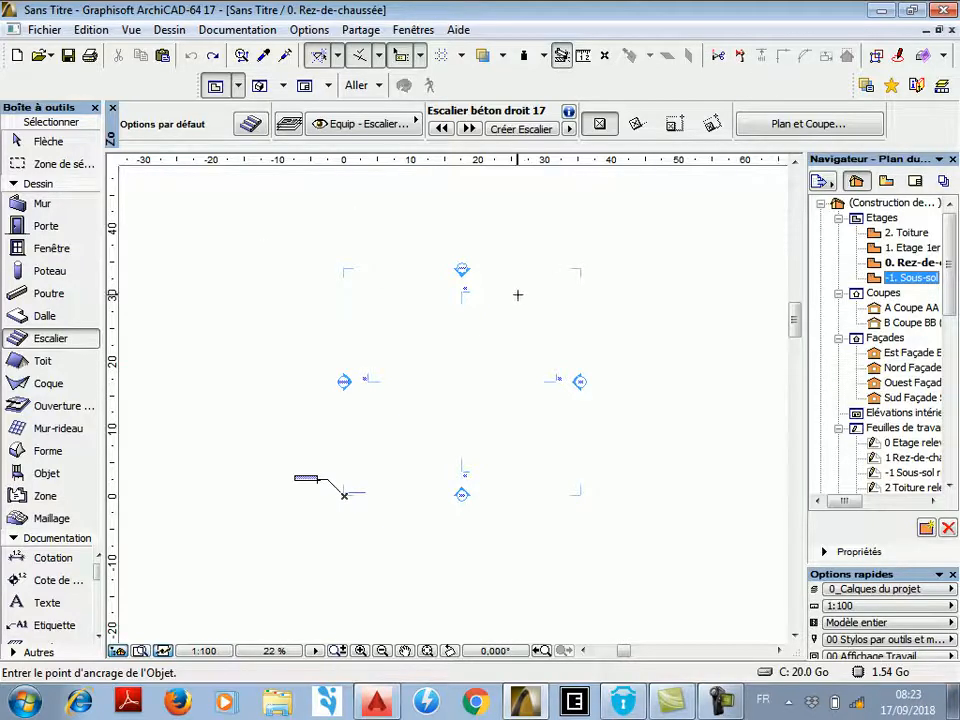
# Compare the default options of the Mur and Porte tools, and look over the ground-floor plan with Mur active.
pyautogui.click(70, 212)
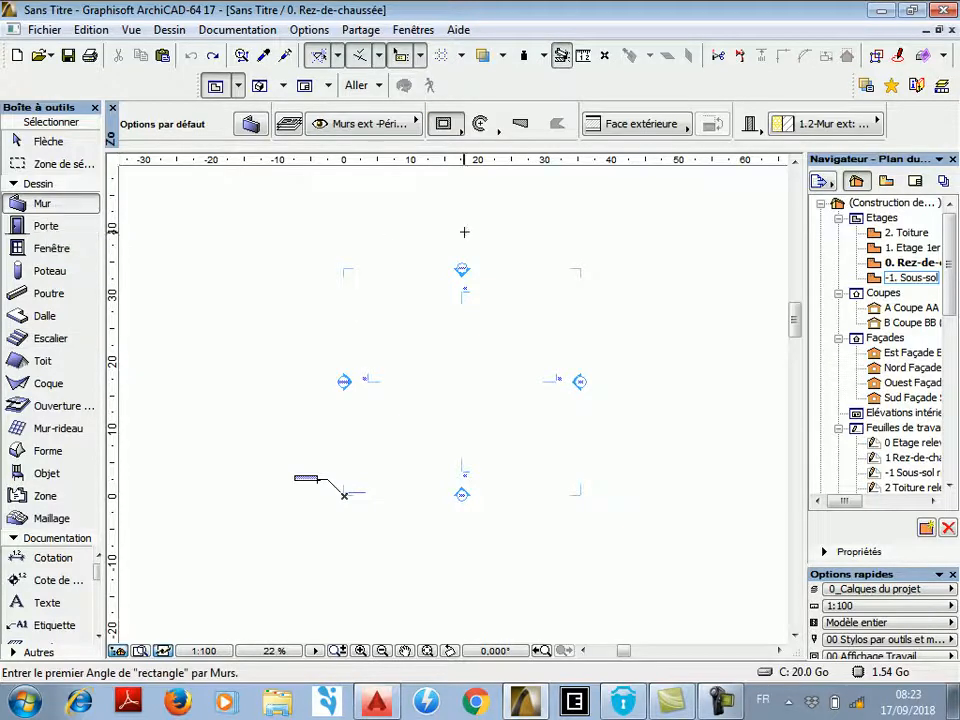
pyautogui.click(45, 226)
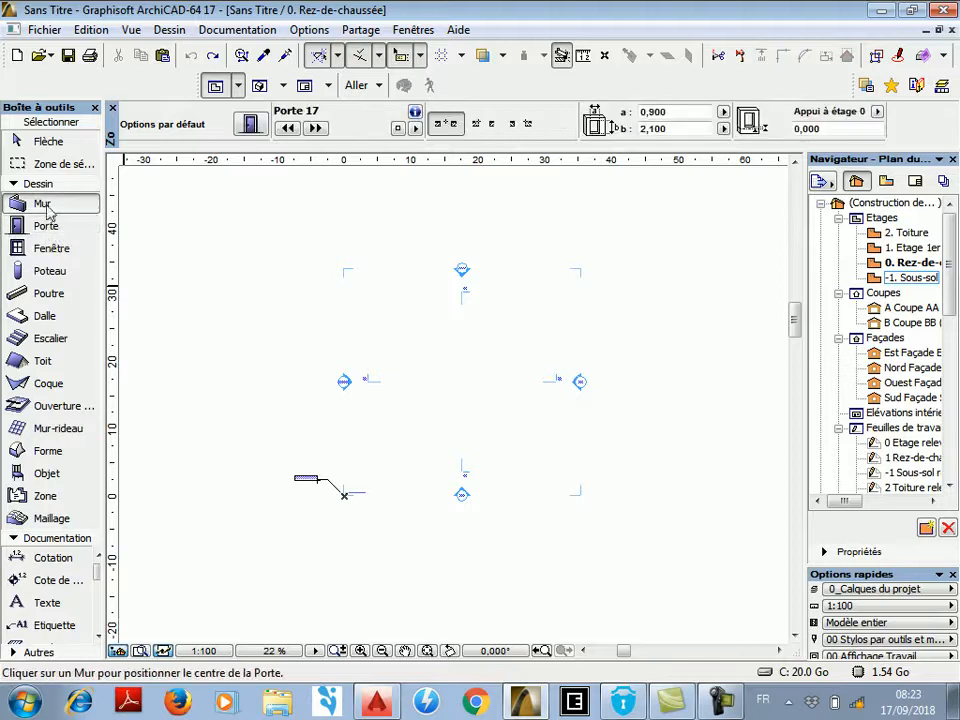
pyautogui.click(45, 205)
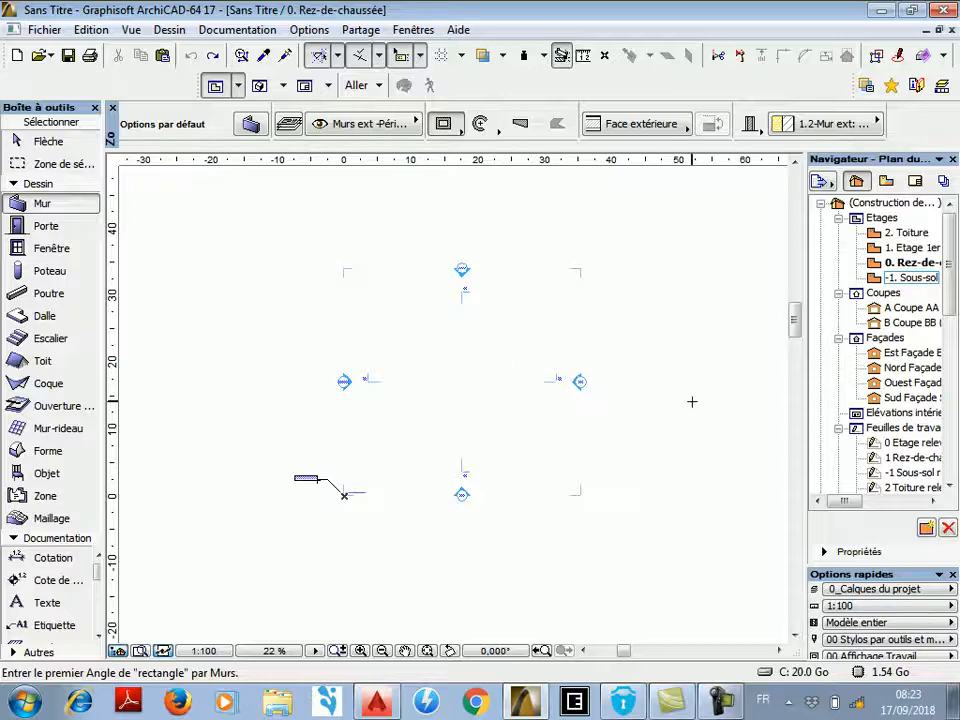
pyautogui.scroll(3, 489, 306)
pyautogui.scroll(-3, 572, 328)
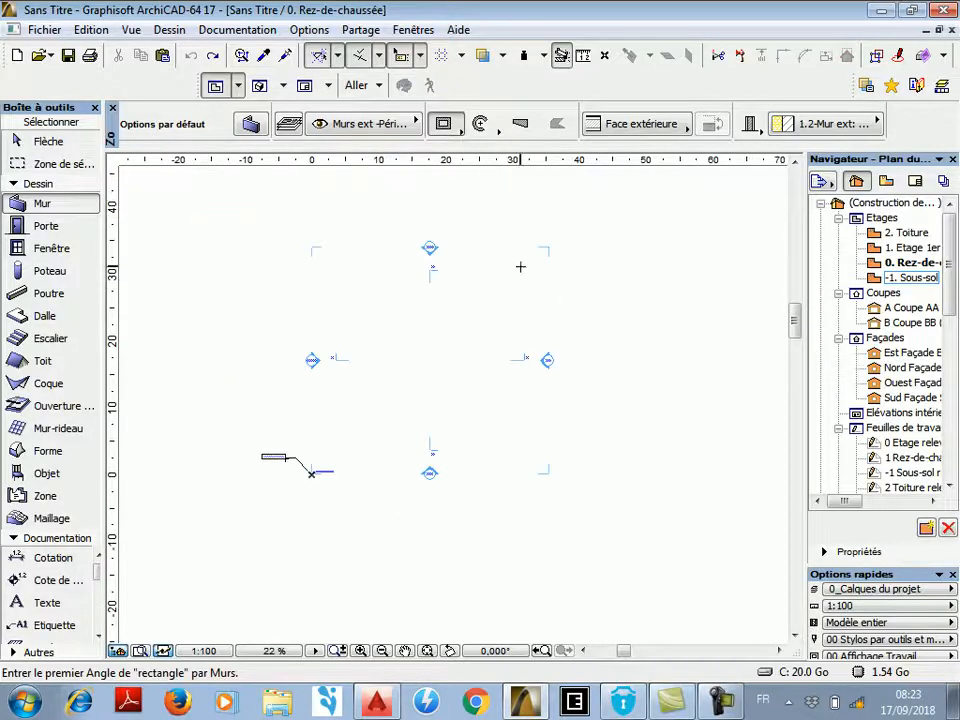
pyautogui.moveTo(791, 327)
pyautogui.mouseDown()
pyautogui.moveTo(791, 316)
pyautogui.moveTo(796, 339)
pyautogui.moveTo(796, 327)
pyautogui.mouseUp()
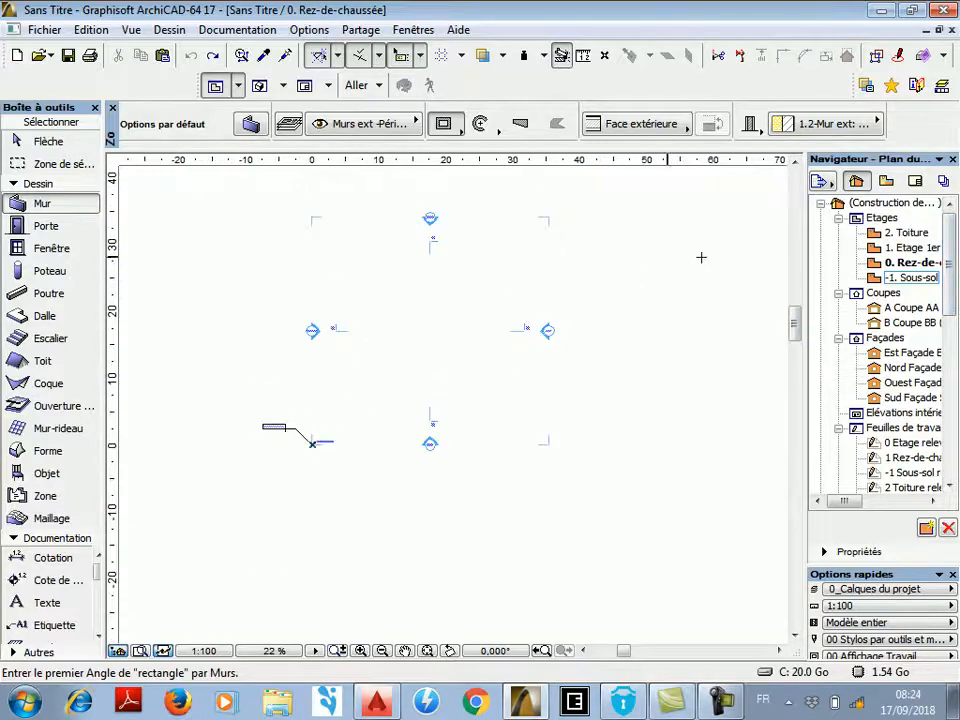
# Review the storey list, check the house drawings in AutoCAD, and return to ArchiCAD.
pyautogui.click(905, 277)
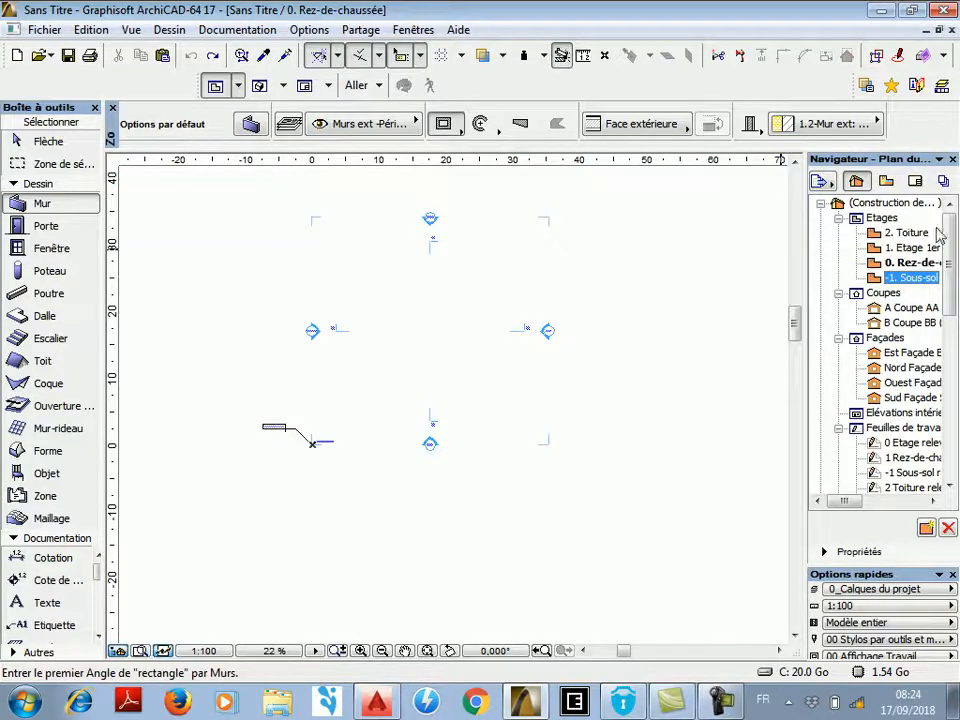
pyautogui.scroll(1, 555, 214)
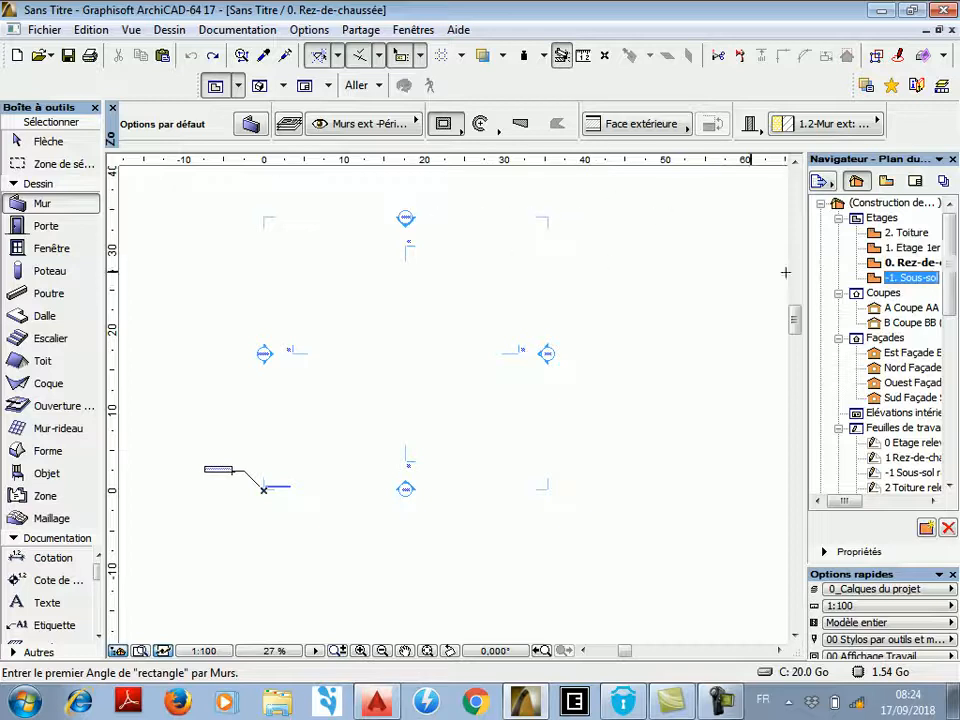
pyautogui.moveTo(951, 258)
pyautogui.mouseDown()
pyautogui.moveTo(955, 322)
pyautogui.moveTo(955, 257)
pyautogui.mouseUp()
pyautogui.click(381, 700)
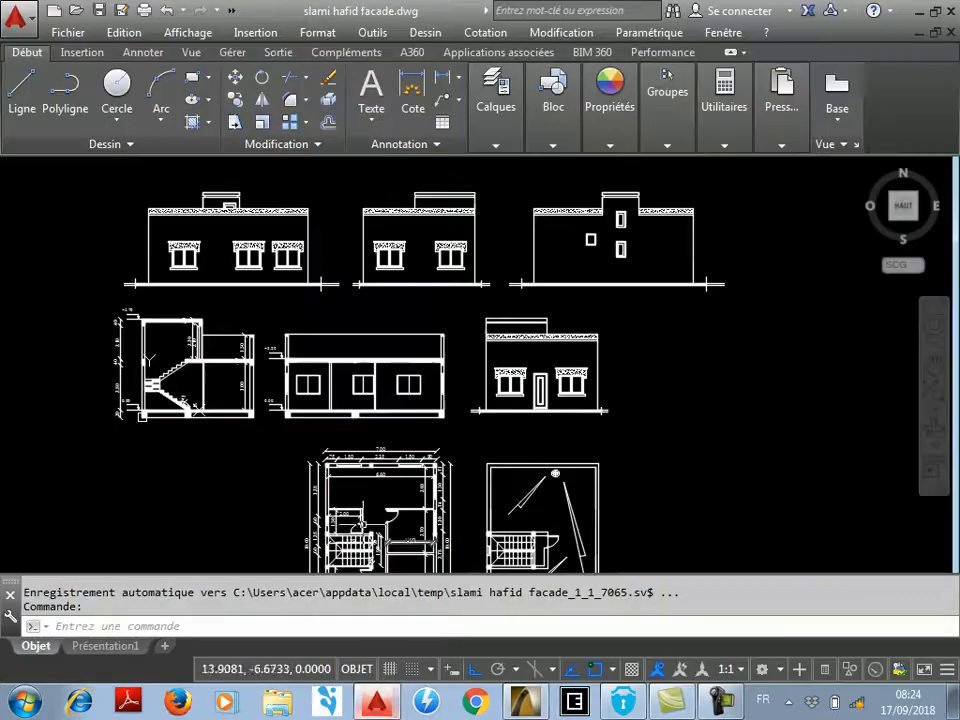
pyautogui.click(527, 700)
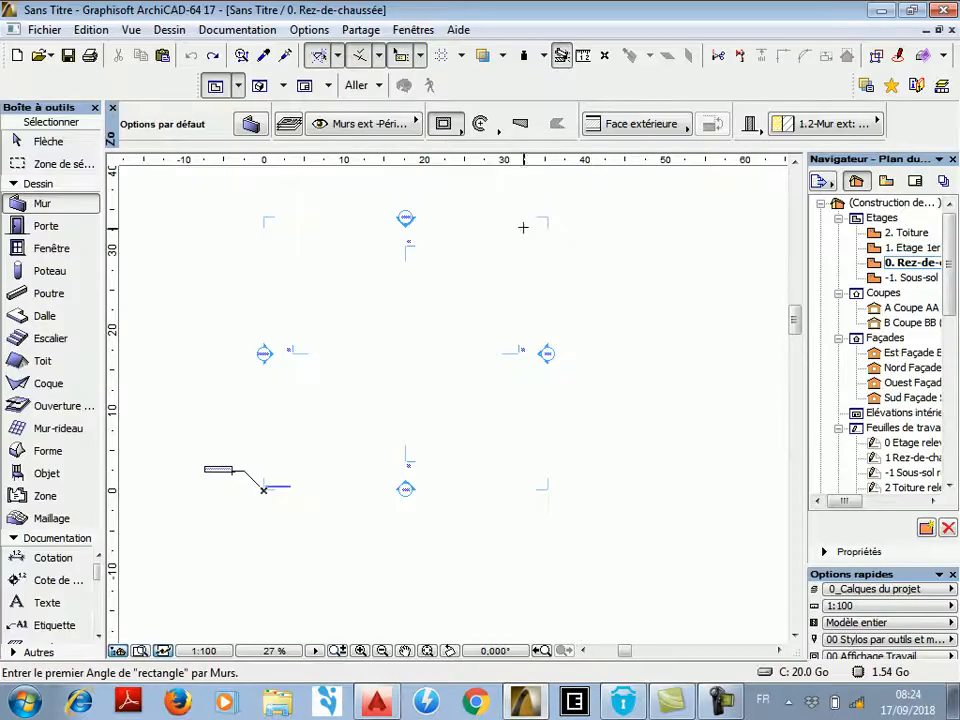
pyautogui.scroll(1, 533, 215)
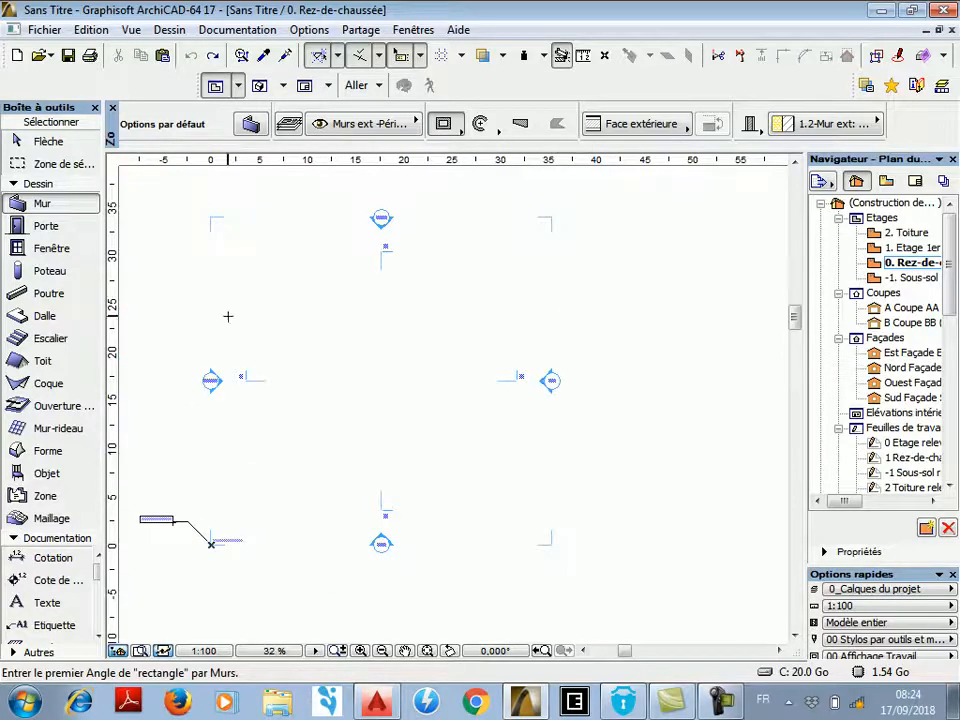
# Measure the area framed by the façade markers along its lower, left and upper edges, and end the measurement.
pyautogui.click(583, 57)
pyautogui.click(549, 542)
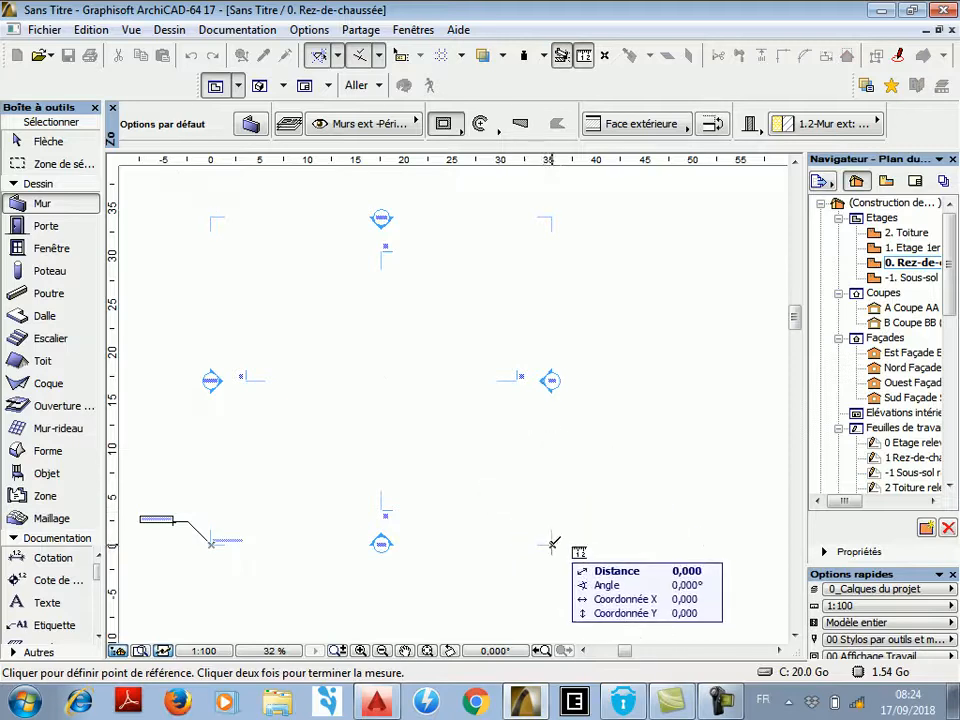
pyautogui.click(211, 543)
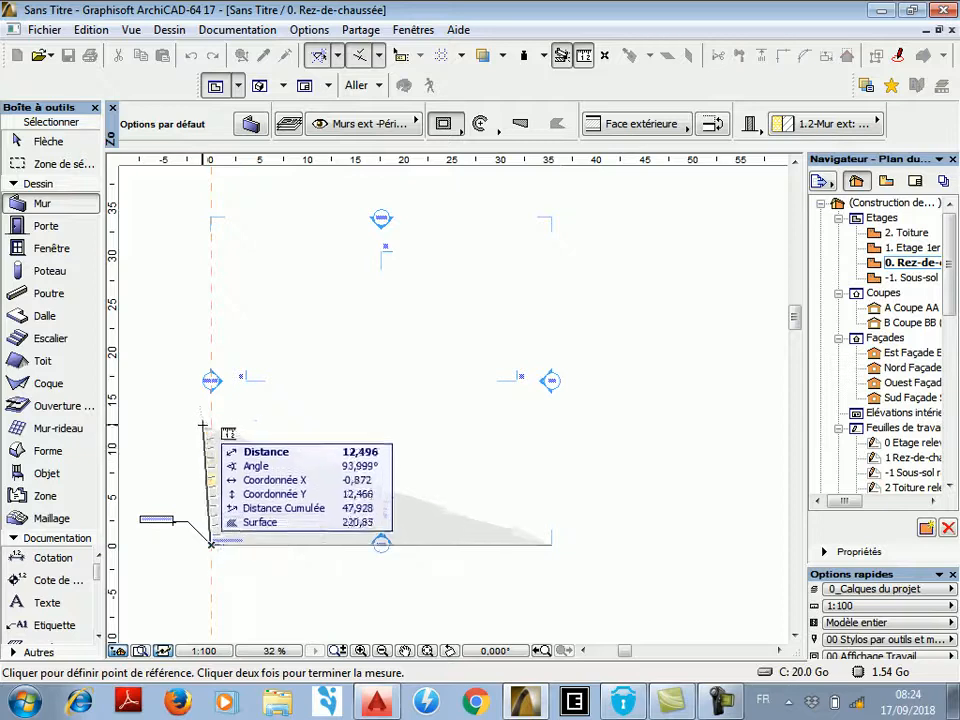
pyautogui.scroll(-2, 238, 406)
pyautogui.scroll(1, 222, 275)
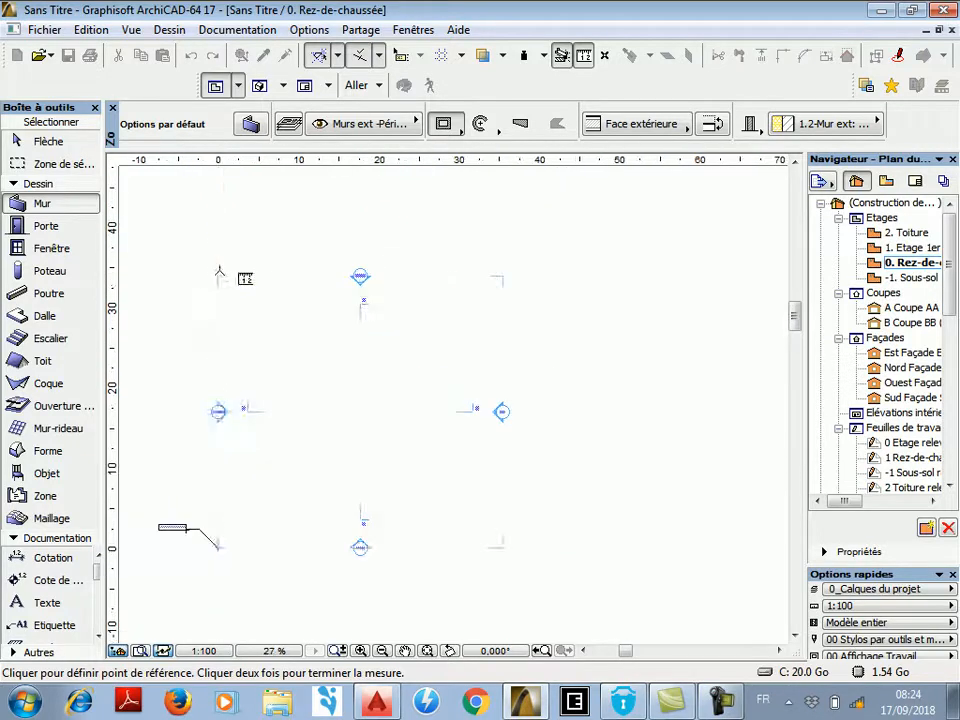
pyautogui.click(219, 274)
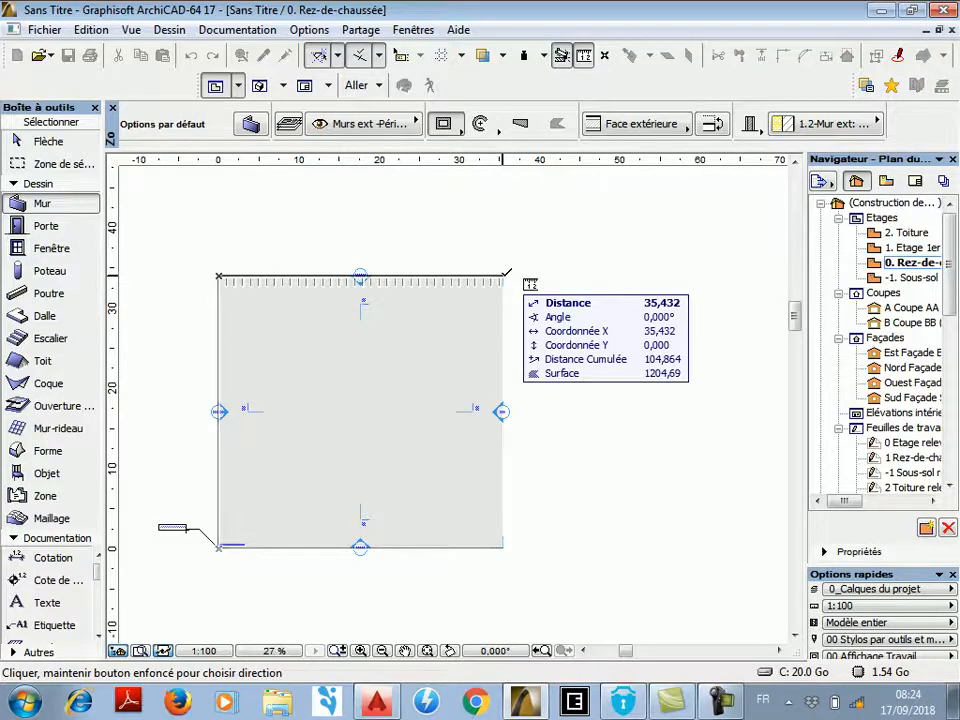
pyautogui.scroll(-1, 506, 272)
pyautogui.scroll(2, 506, 272)
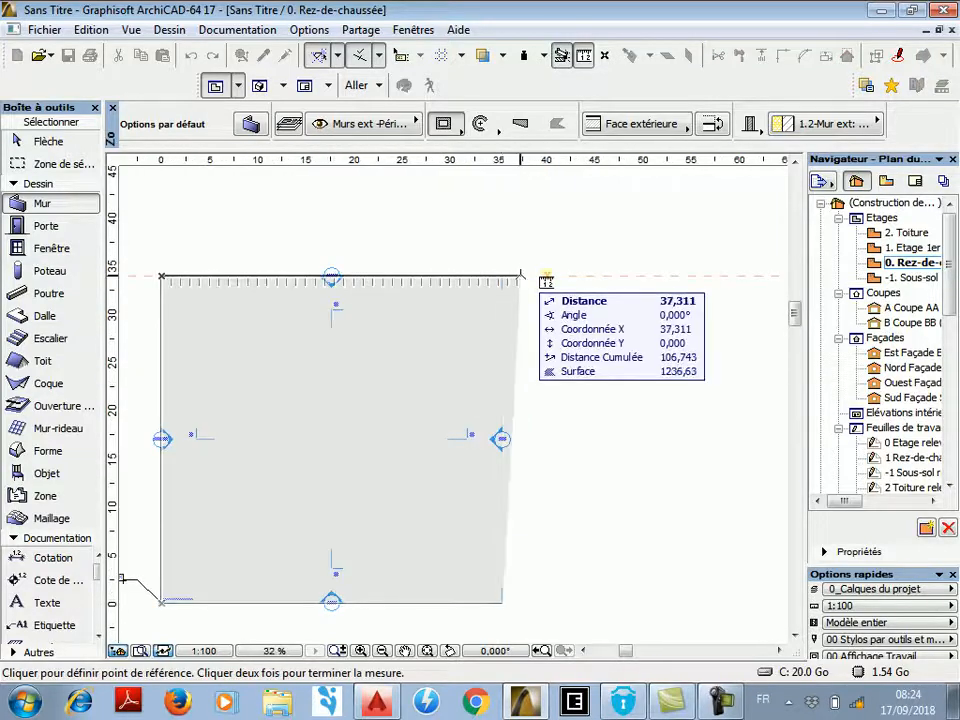
pyautogui.scroll(-1, 506, 272)
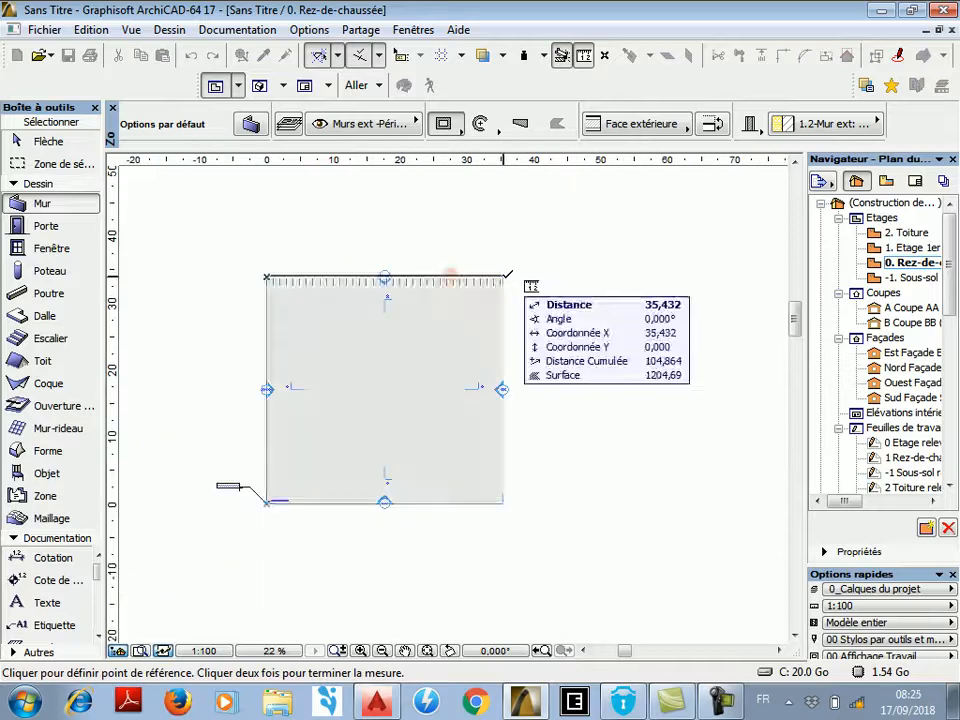
pyautogui.press('Escape')
# Select all façade and section markers and the label on the ground-floor plan, and delete them together with their viewpoints.
pyautogui.scroll(3, 495, 405)
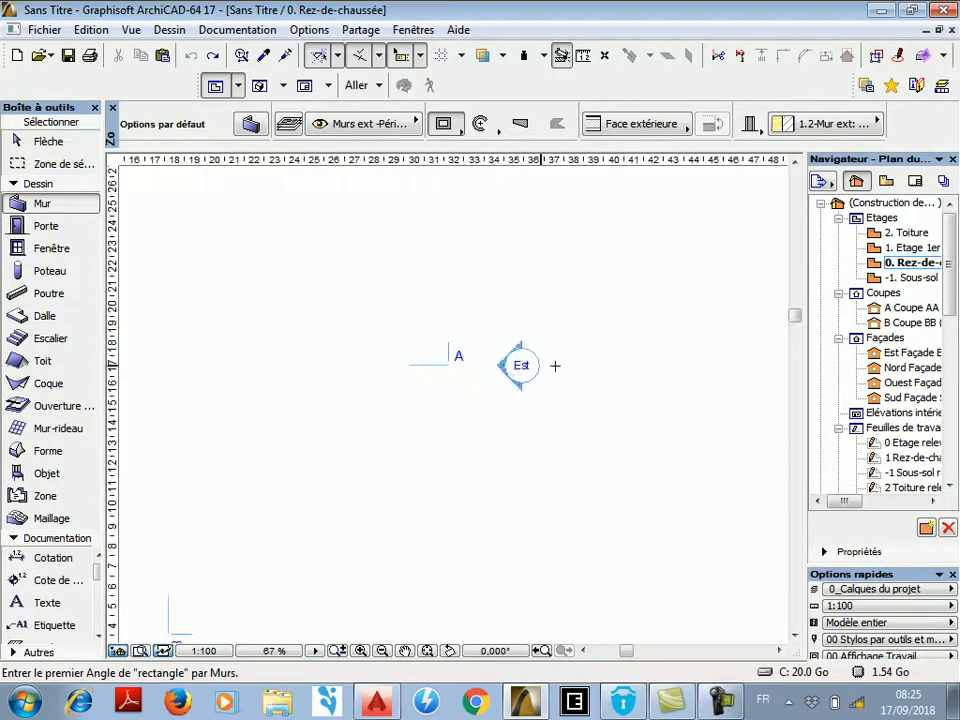
pyautogui.scroll(-5, 621, 360)
pyautogui.scroll(2, 270, 296)
pyautogui.scroll(-2, 465, 327)
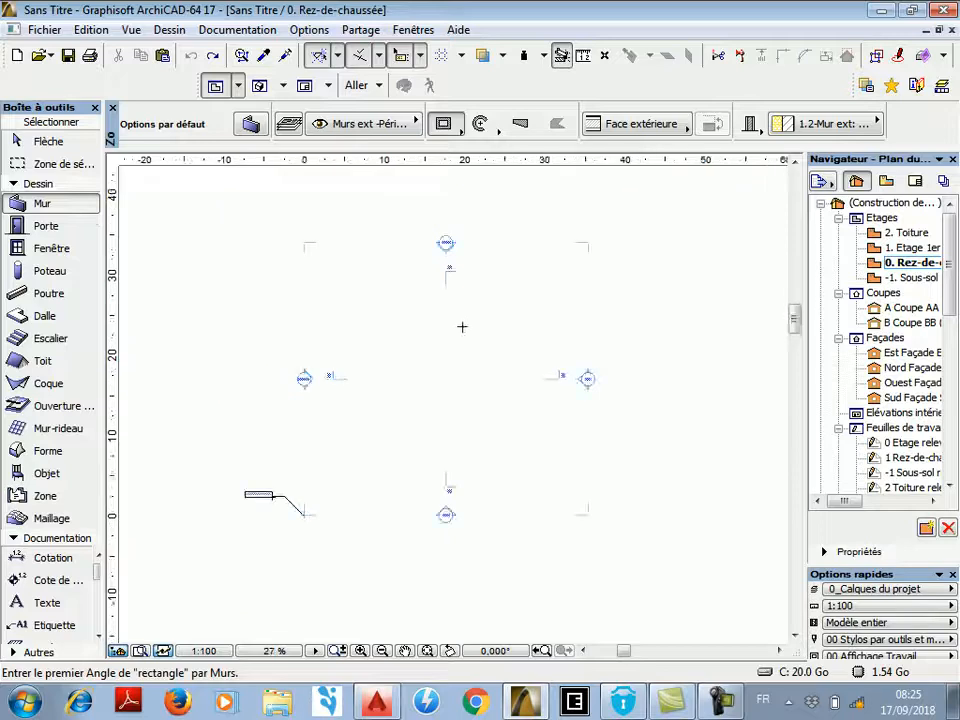
pyautogui.scroll(-1, 465, 327)
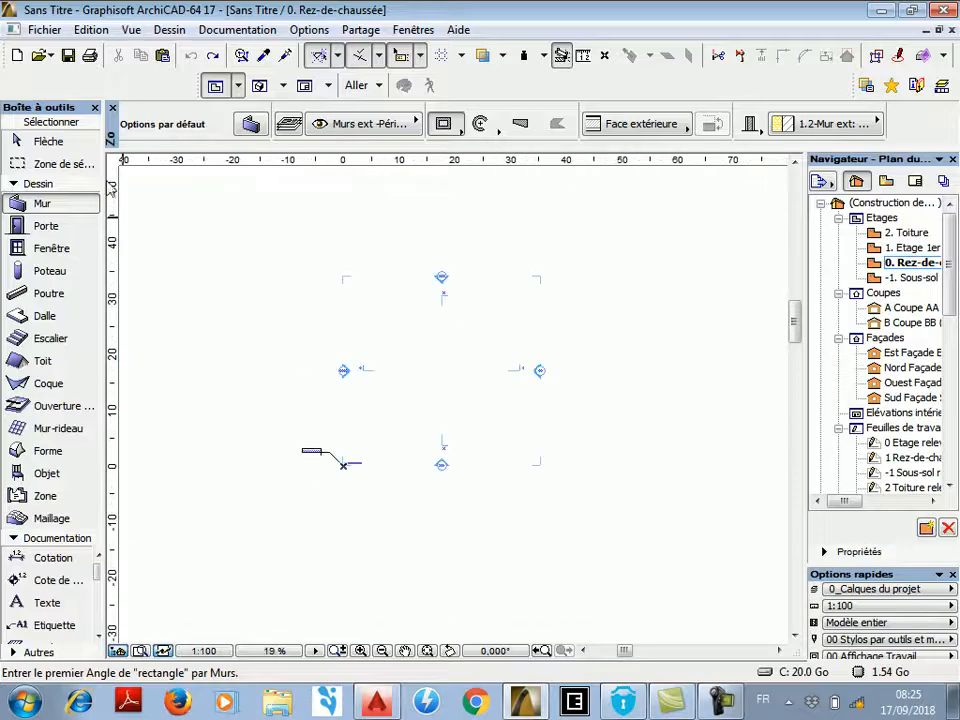
pyautogui.click(45, 143)
pyautogui.click(650, 226)
pyautogui.click(231, 566)
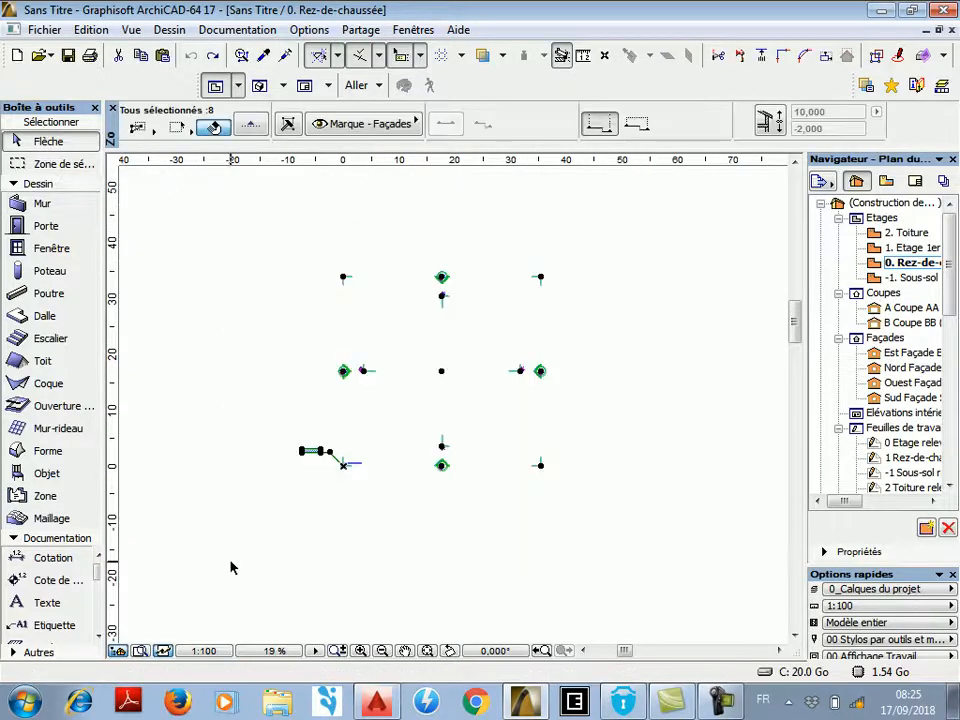
pyautogui.press('Delete')
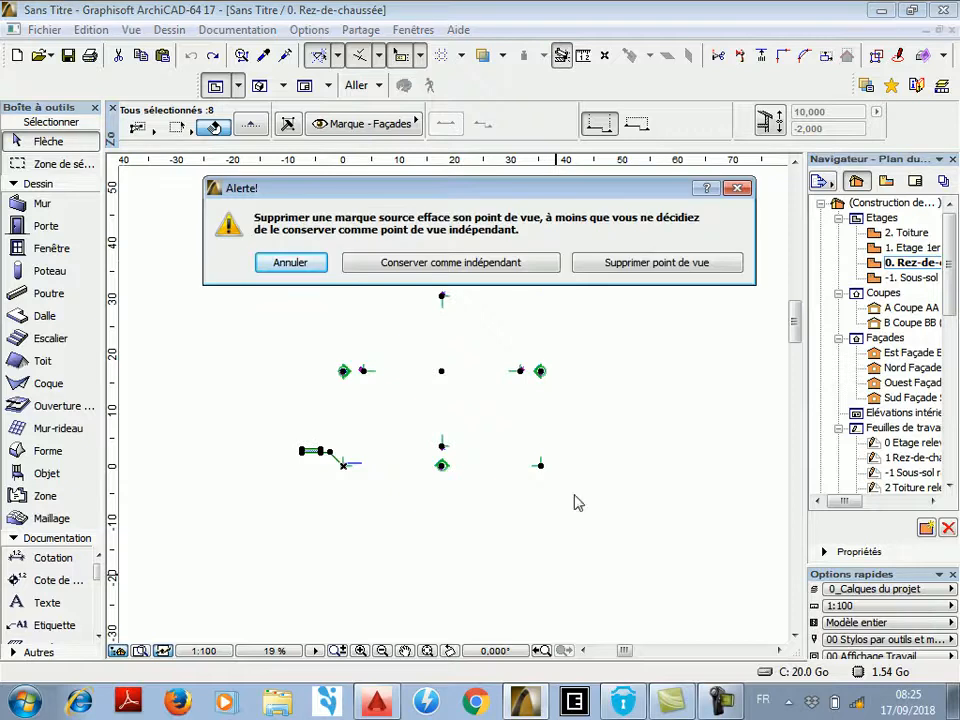
pyautogui.click(662, 266)
pyautogui.click(636, 307)
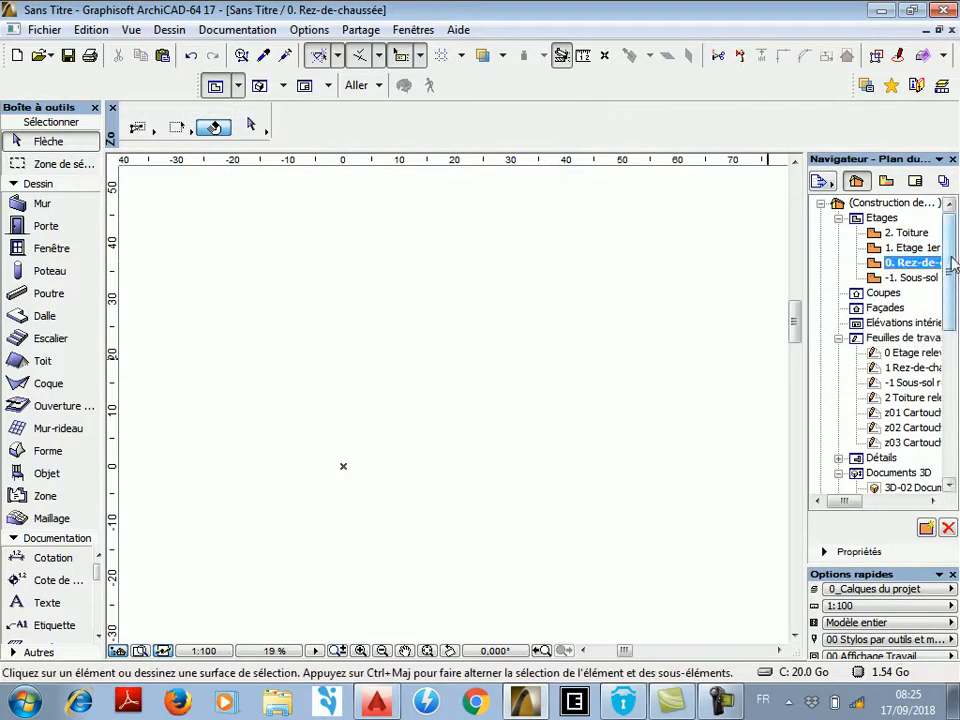
# Open the plan of the -1. Sous-sol storey and try to rename the storey.
pyautogui.doubleClick(905, 278)
pyautogui.rightClick(905, 280)
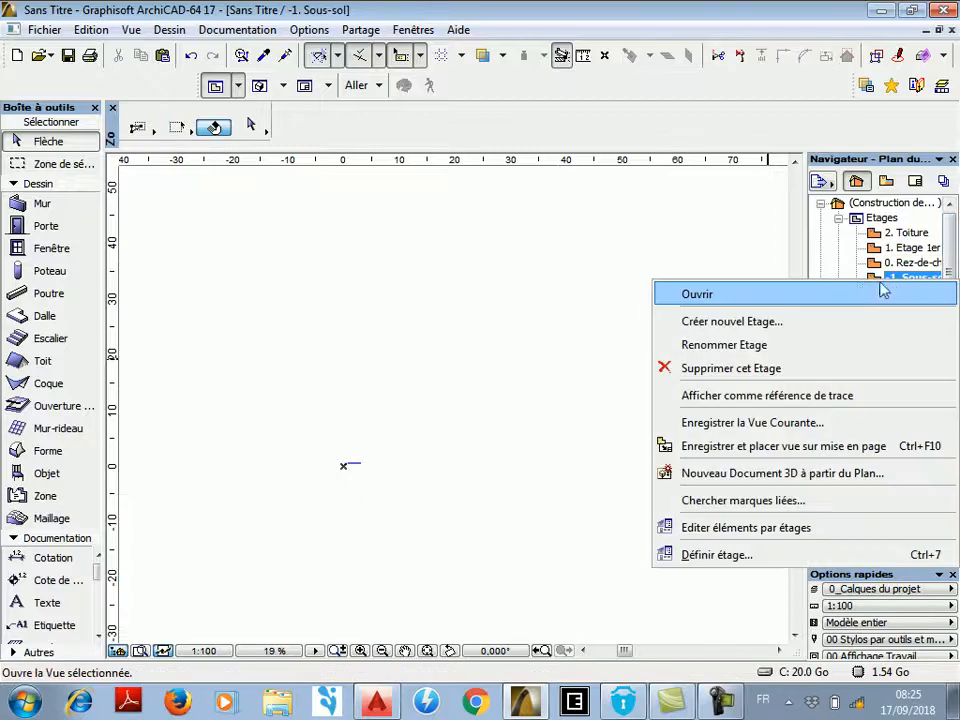
pyautogui.click(724, 344)
pyautogui.click(566, 290)
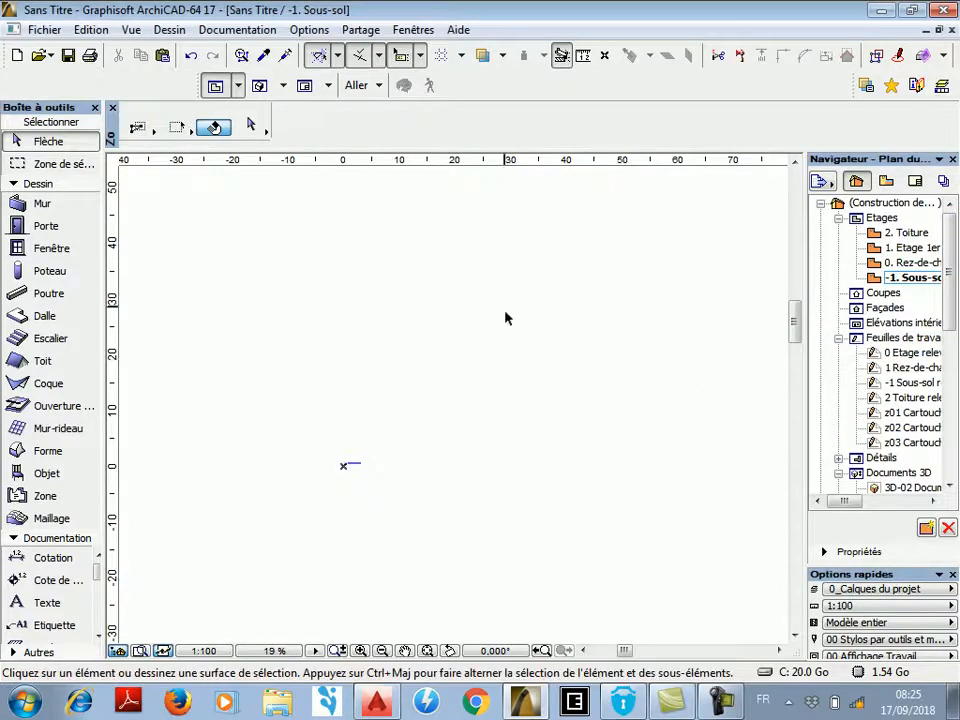
# Delete the -1. Sous-sol storey from the project together with any markers linked to it.
pyautogui.click(658, 307)
pyautogui.click(673, 319)
pyautogui.scroll(-5, 630, 400)
pyautogui.scroll(3, 639, 394)
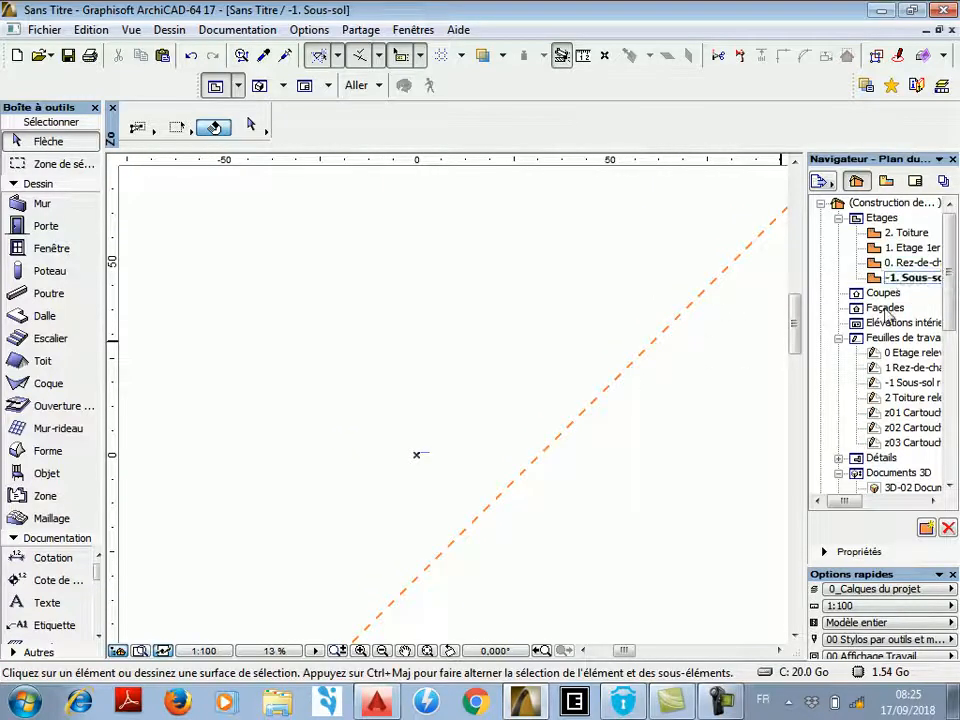
pyautogui.rightClick(895, 277)
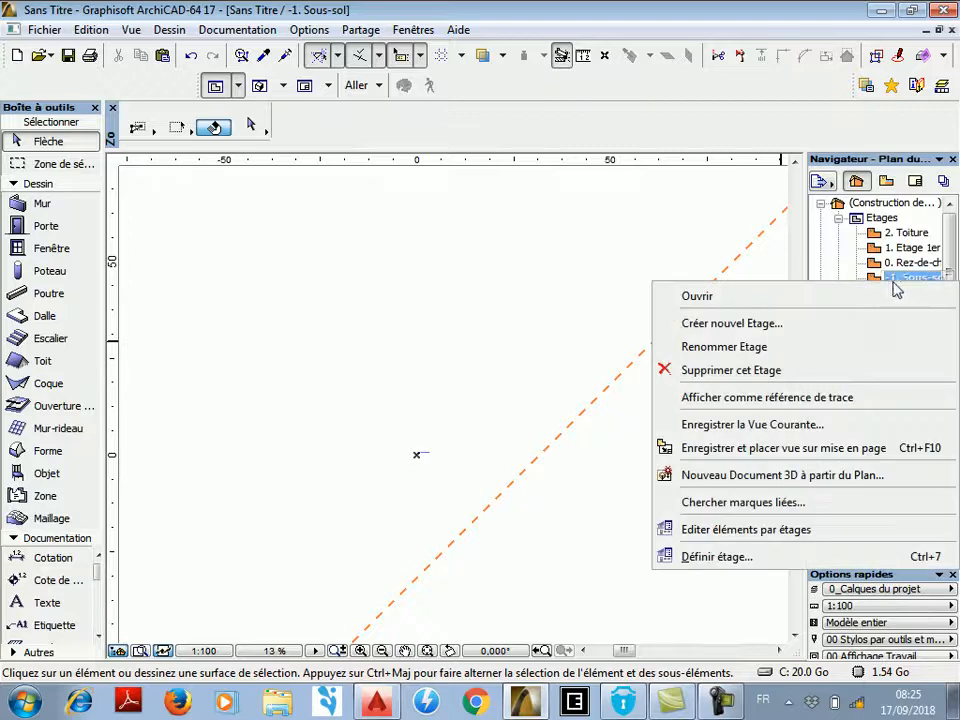
pyautogui.click(790, 370)
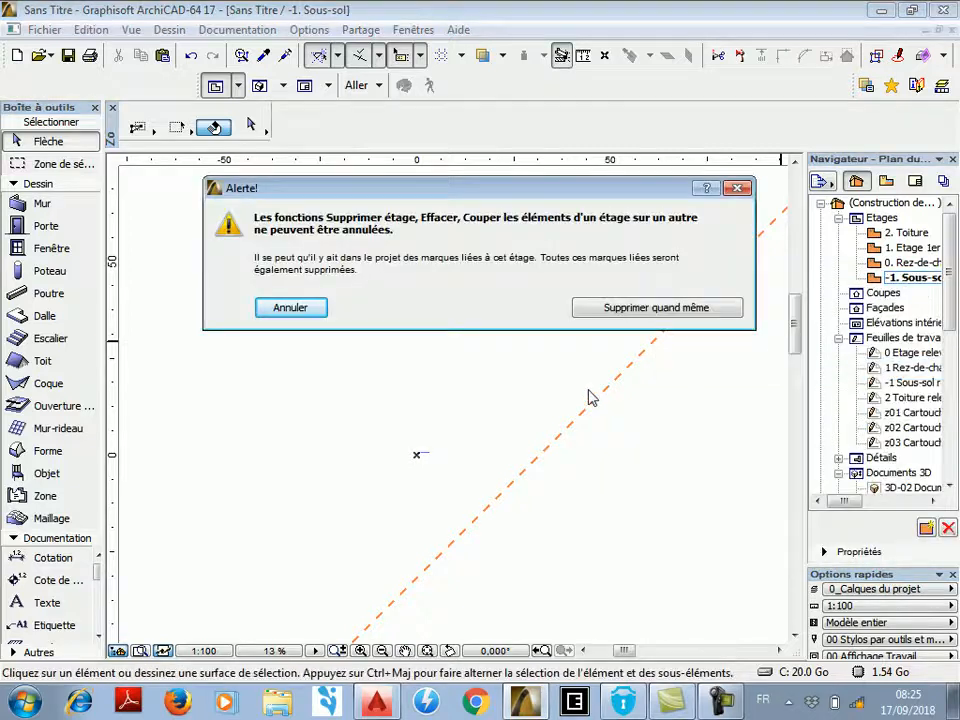
pyautogui.click(662, 308)
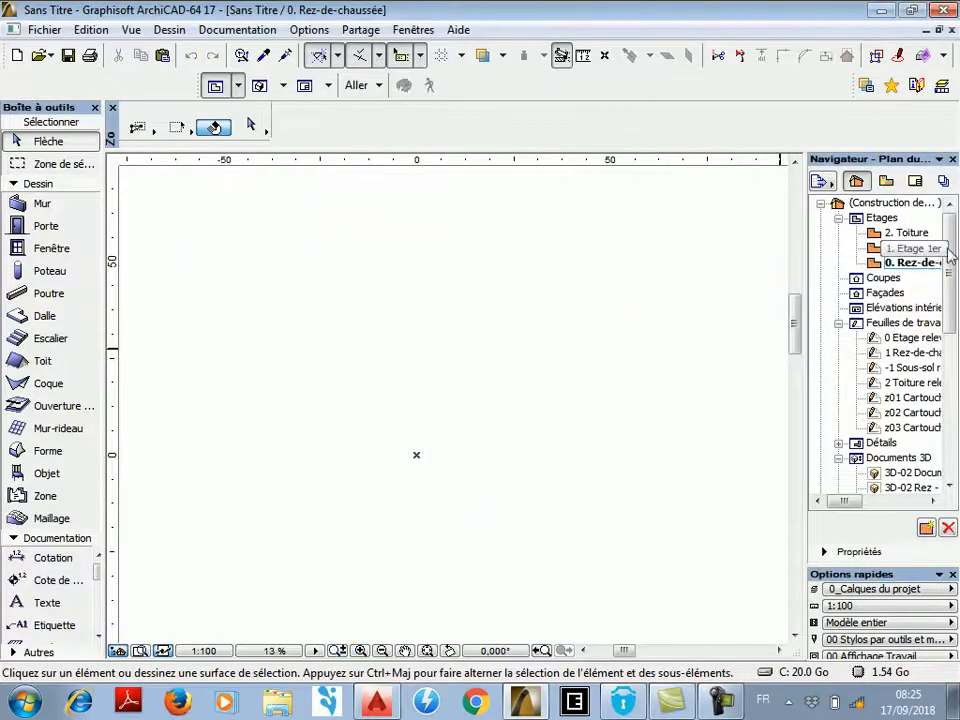
# Delete the Etage 1er and Toiture storeys together with any markers linked to them.
pyautogui.rightClick(908, 249)
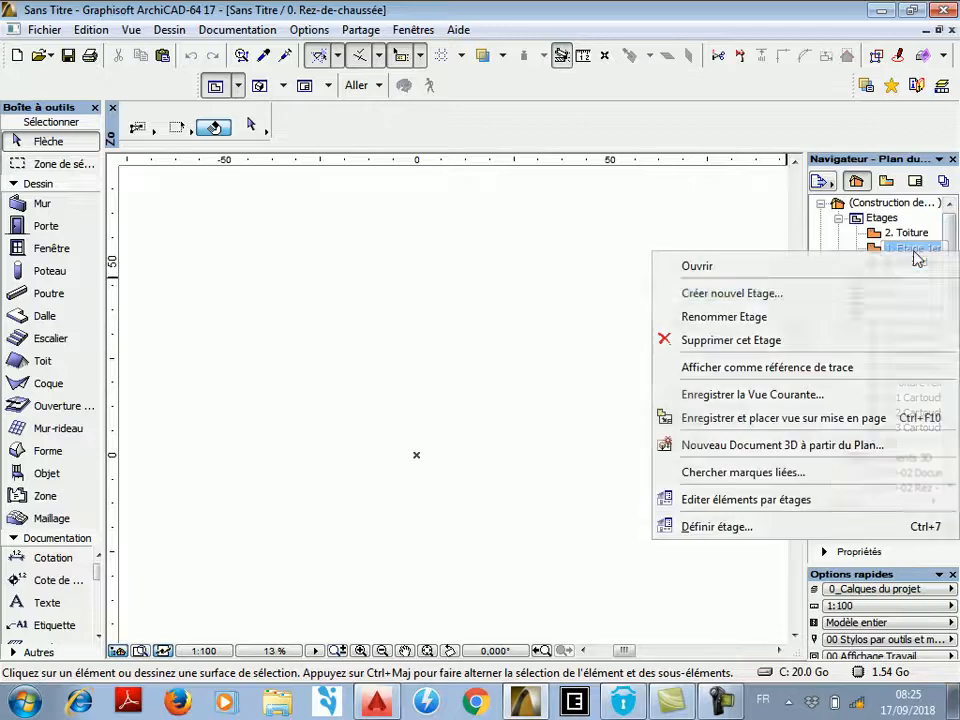
pyautogui.click(814, 340)
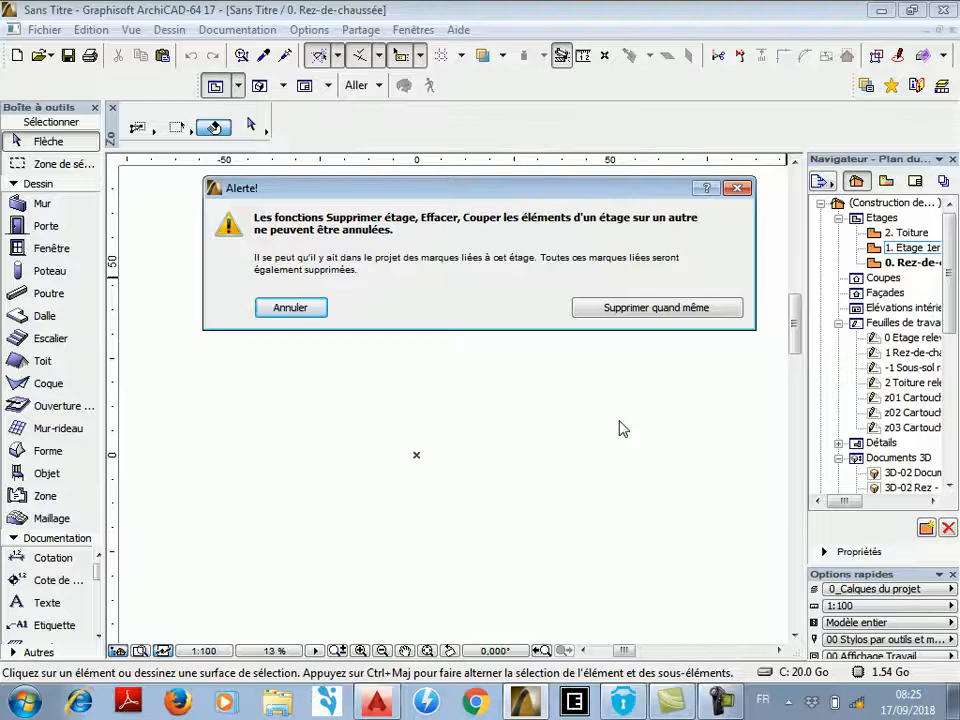
pyautogui.click(633, 307)
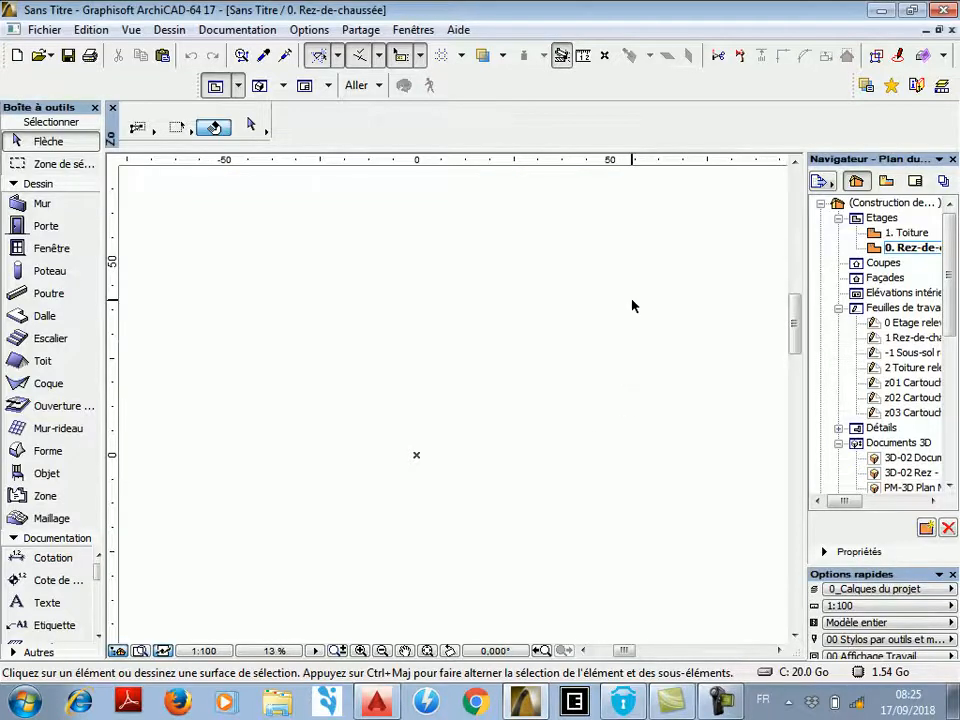
pyautogui.rightClick(915, 235)
pyautogui.click(770, 318)
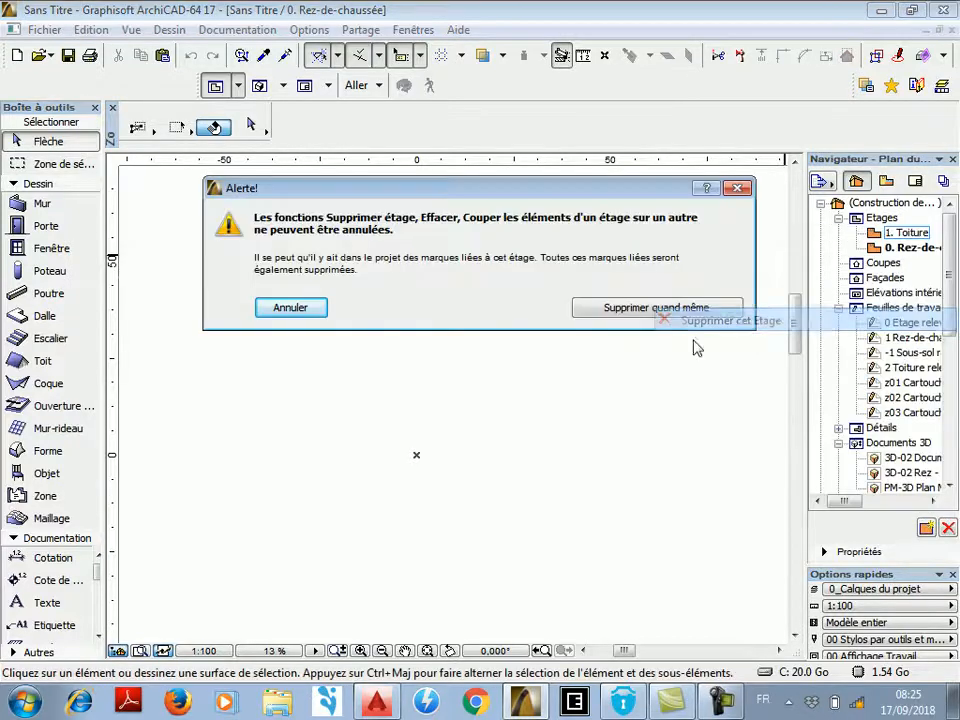
pyautogui.click(630, 308)
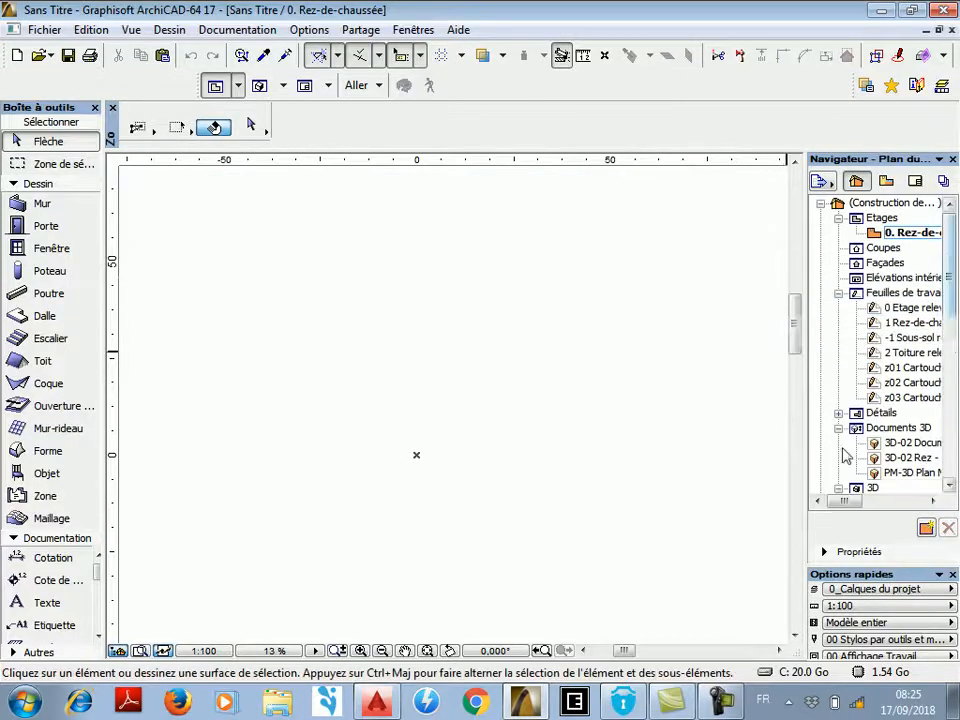
pyautogui.moveTo(951, 277)
pyautogui.mouseDown()
pyautogui.moveTo(955, 443)
pyautogui.moveTo(948, 257)
pyautogui.mouseUp()
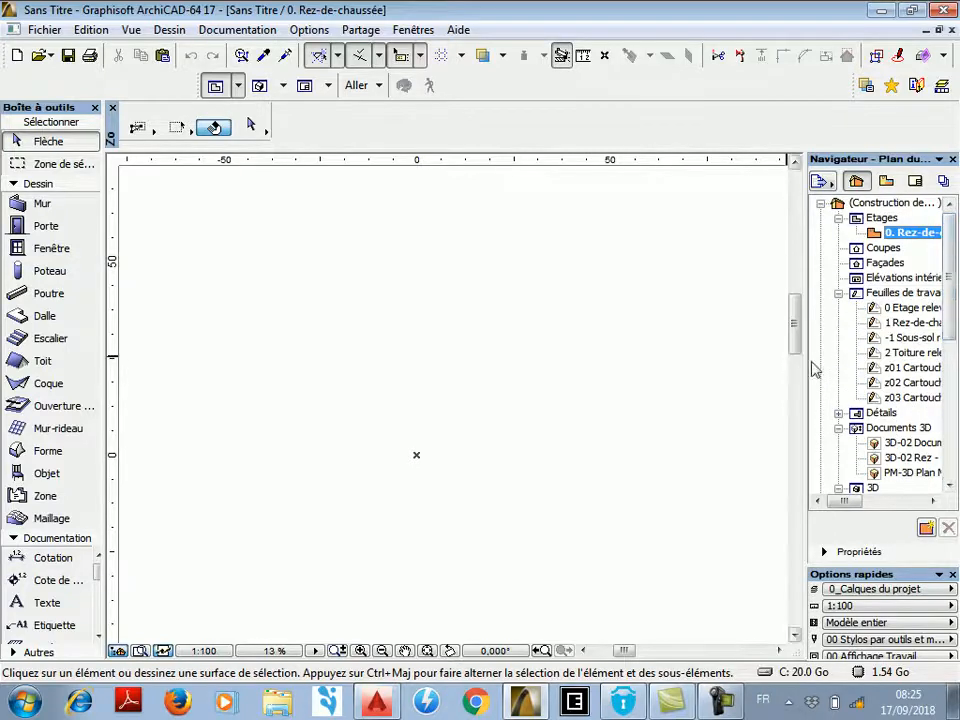
pyautogui.moveTo(795, 318); pyautogui.dragTo(797, 258)
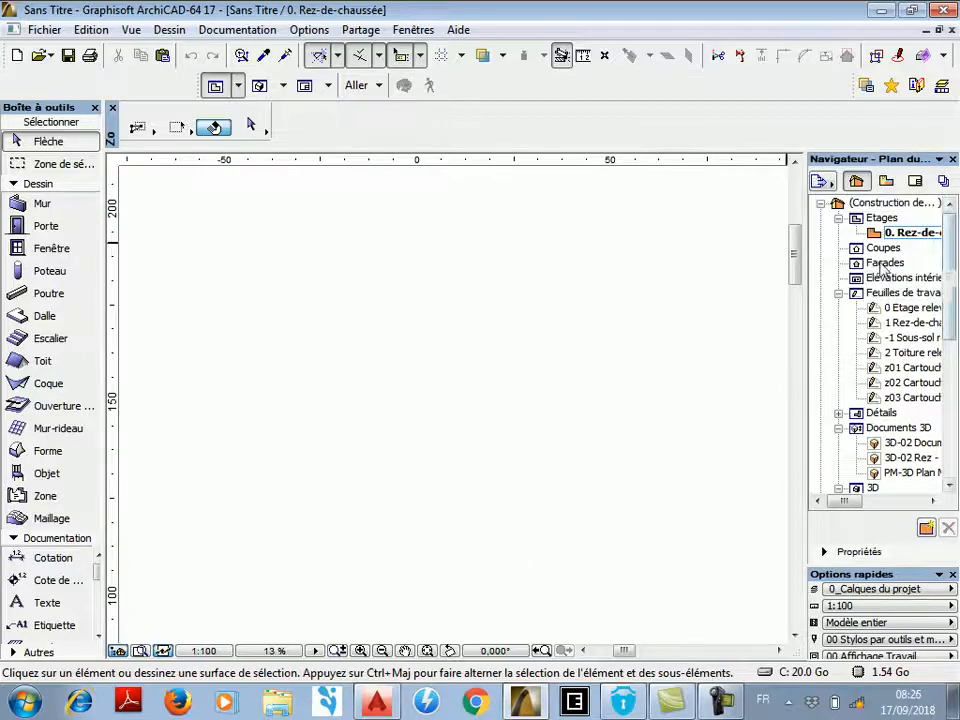
pyautogui.moveTo(797, 263); pyautogui.dragTo(800, 228)
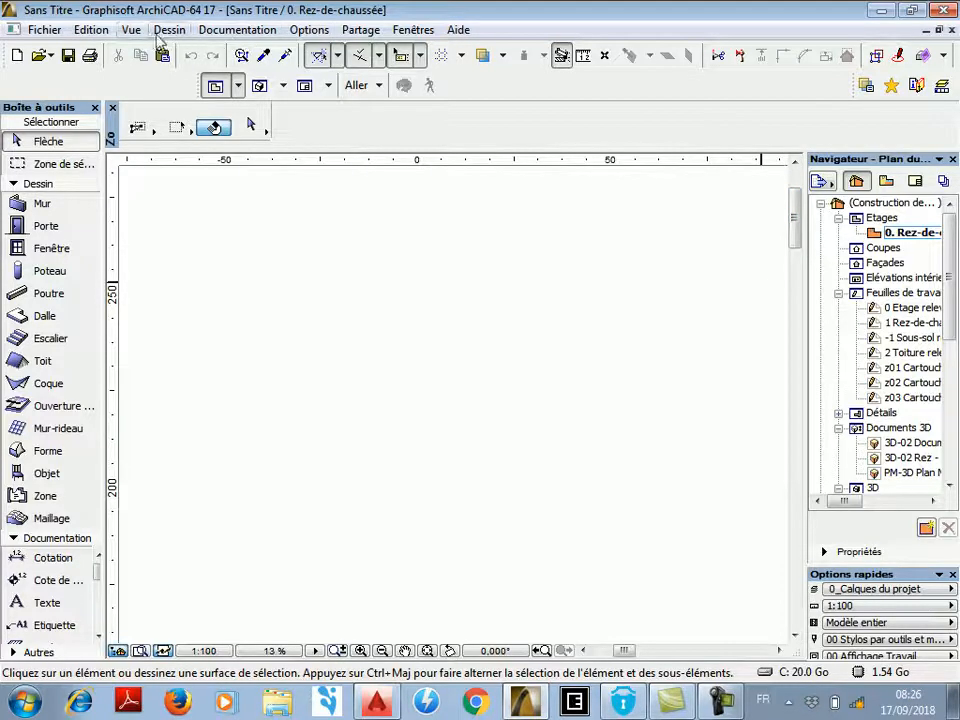
# Set the project's working units to 2 decimals for the model unit and 2 decimals for the angular unit.
pyautogui.click(307, 34)
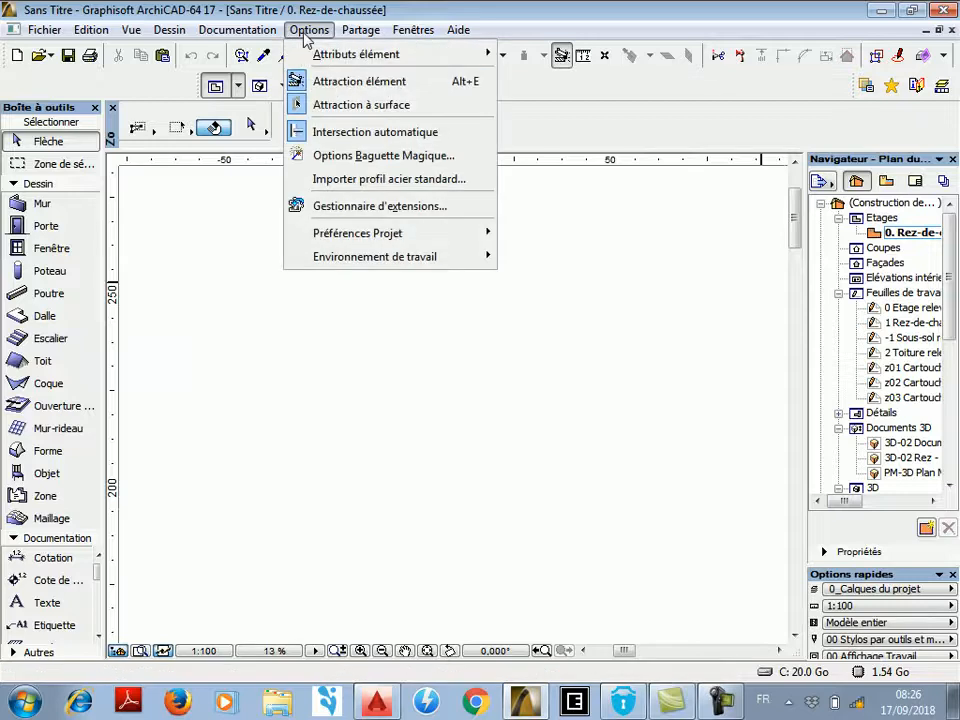
pyautogui.moveTo(320, 236)
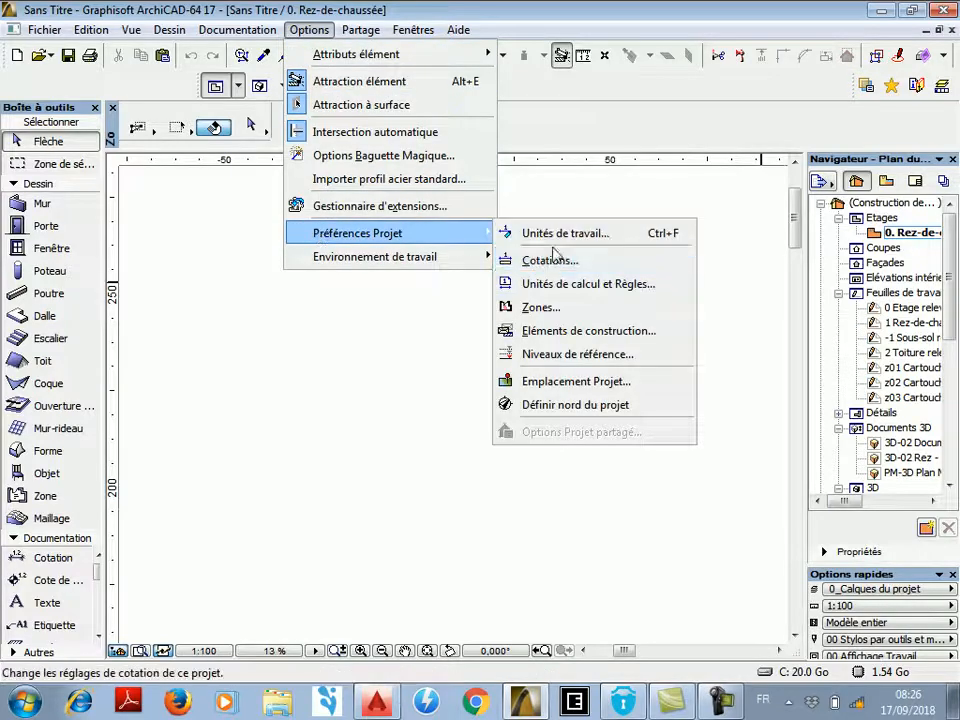
pyautogui.click(586, 245)
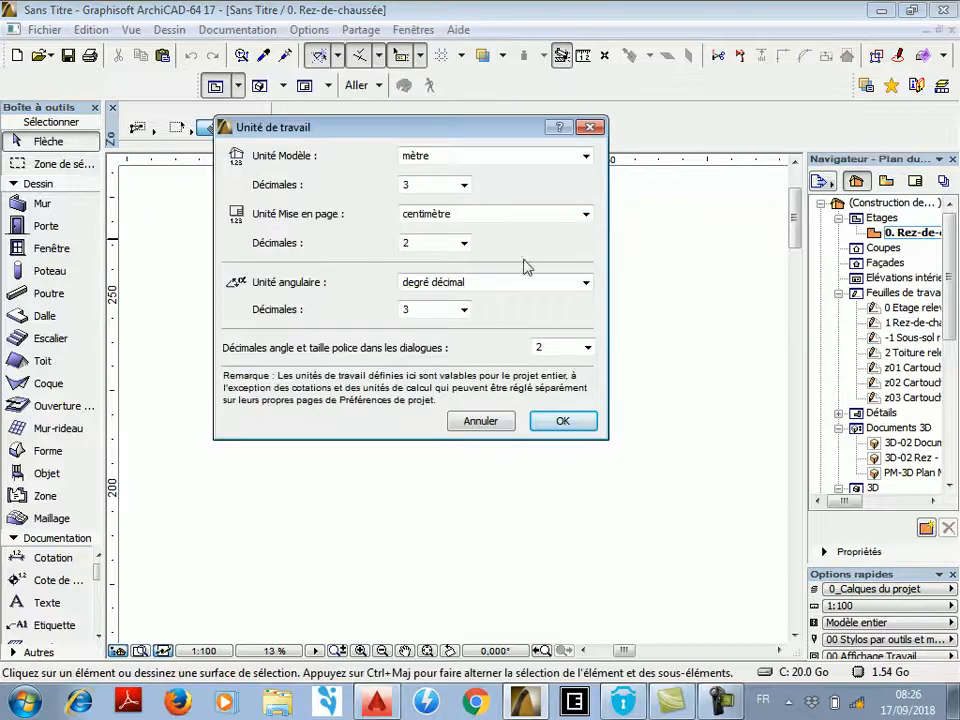
pyautogui.moveTo(406, 133); pyautogui.dragTo(461, 144)
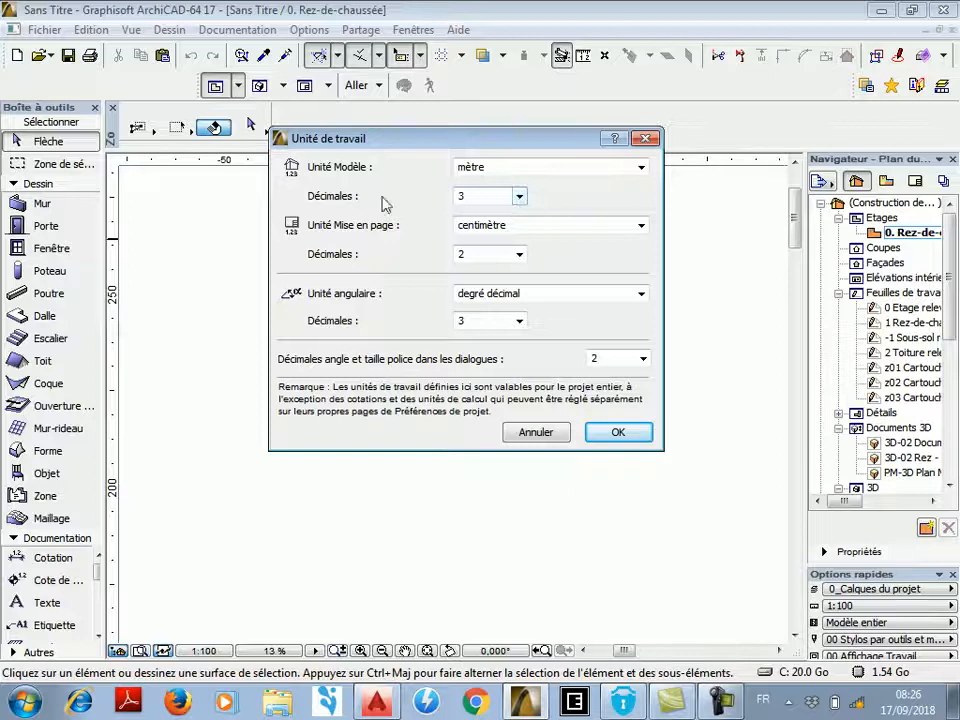
pyautogui.click(520, 197)
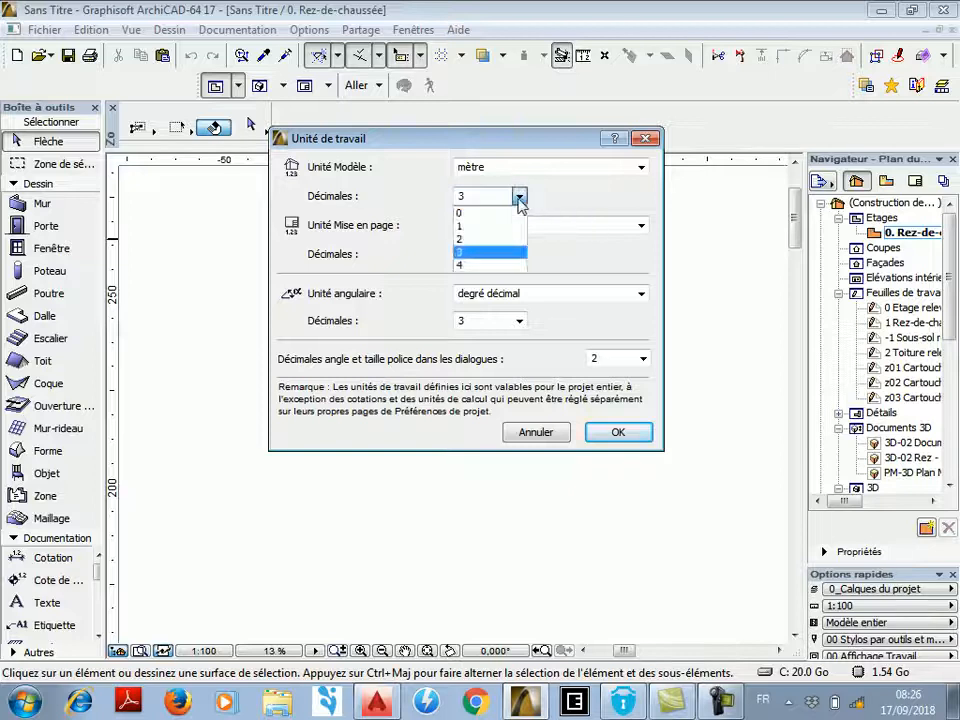
pyautogui.click(476, 232)
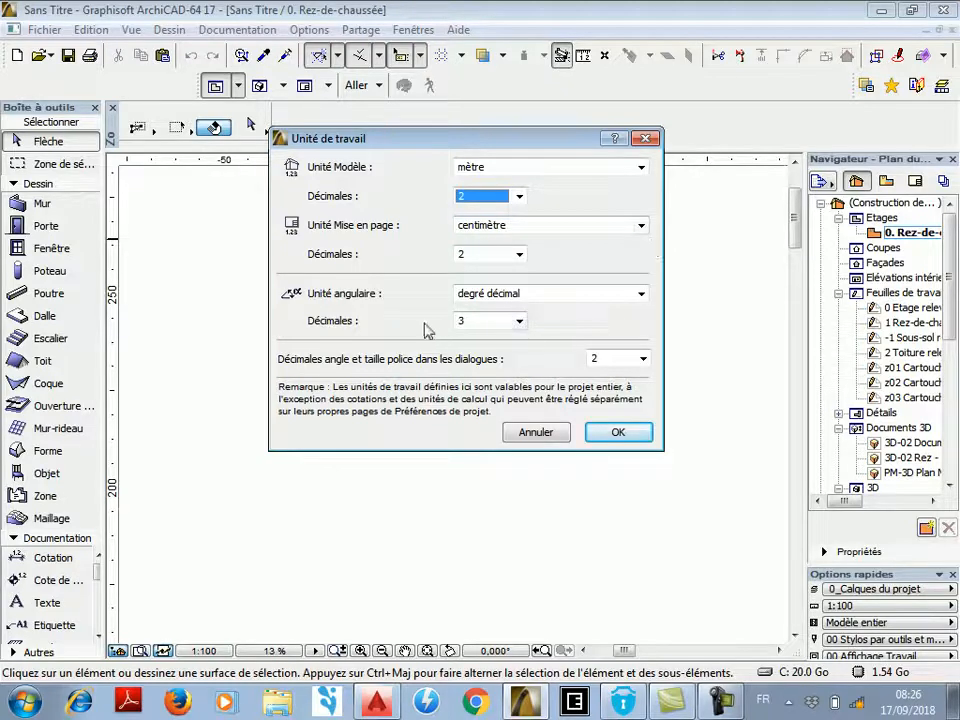
pyautogui.click(520, 322)
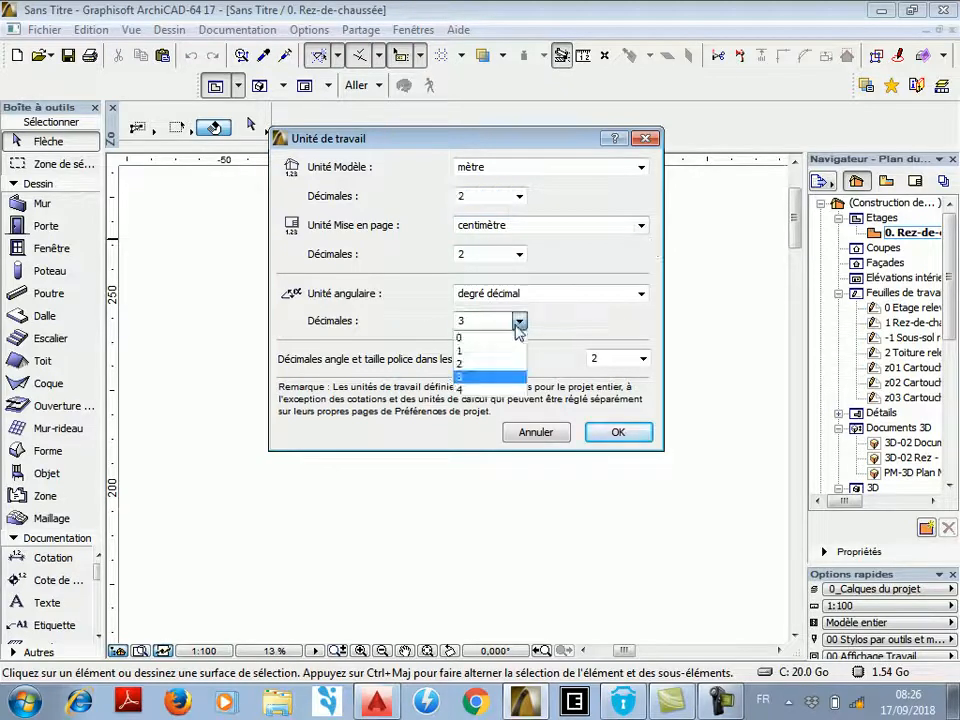
pyautogui.click(493, 364)
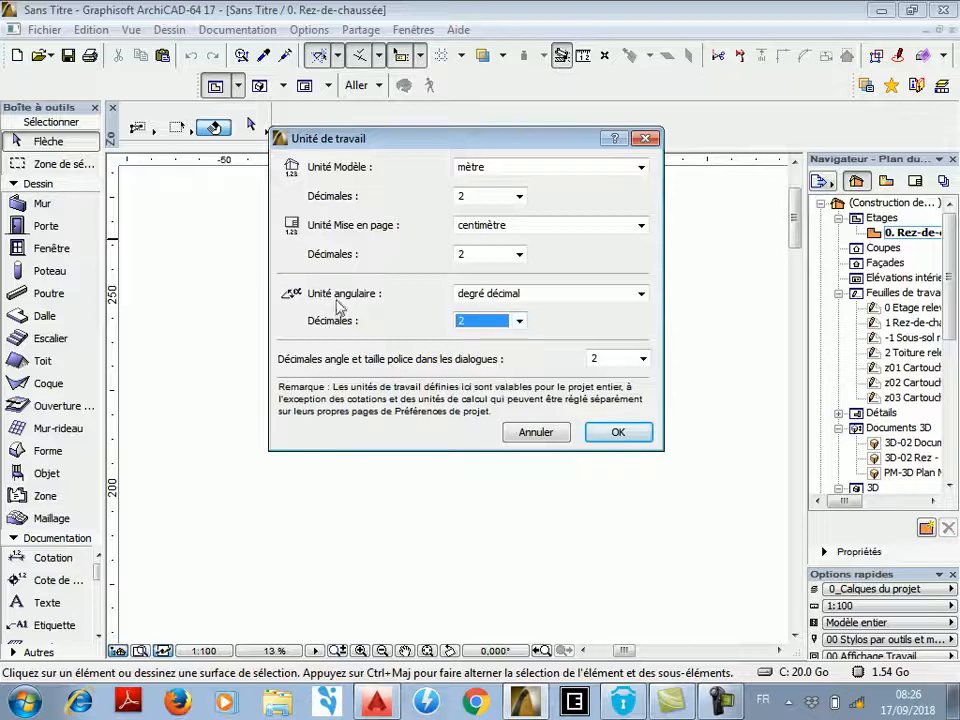
pyautogui.click(619, 433)
# Set the project's linear dimensions to metres (mètre) with 2 decimals and rounding (Arrondi) Off.
pyautogui.click(312, 31)
pyautogui.moveTo(321, 58)
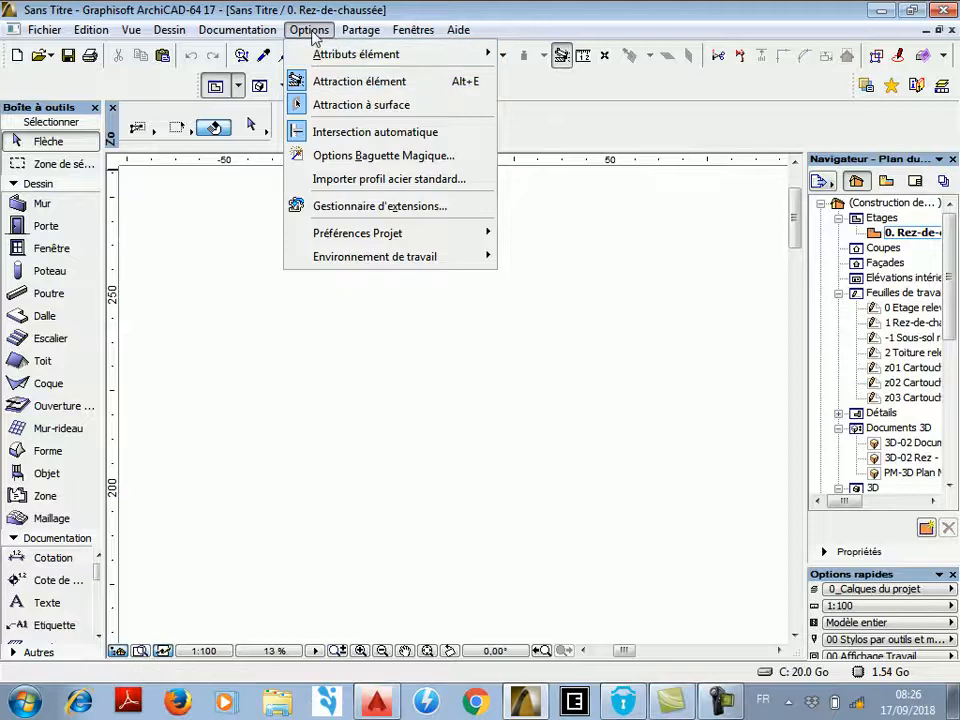
pyautogui.moveTo(343, 232)
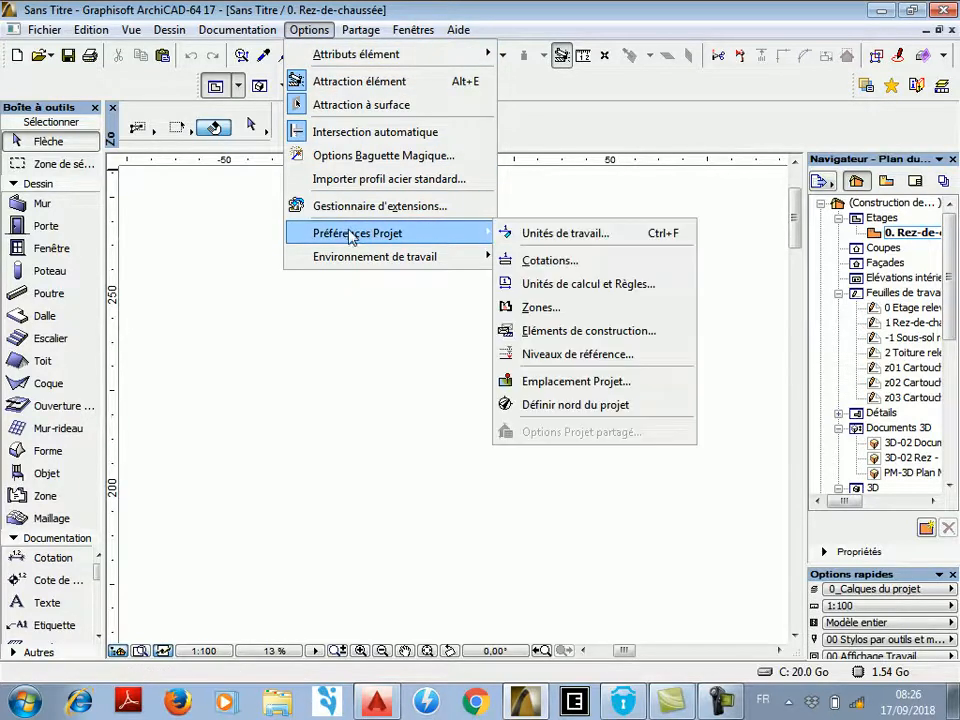
pyautogui.click(548, 261)
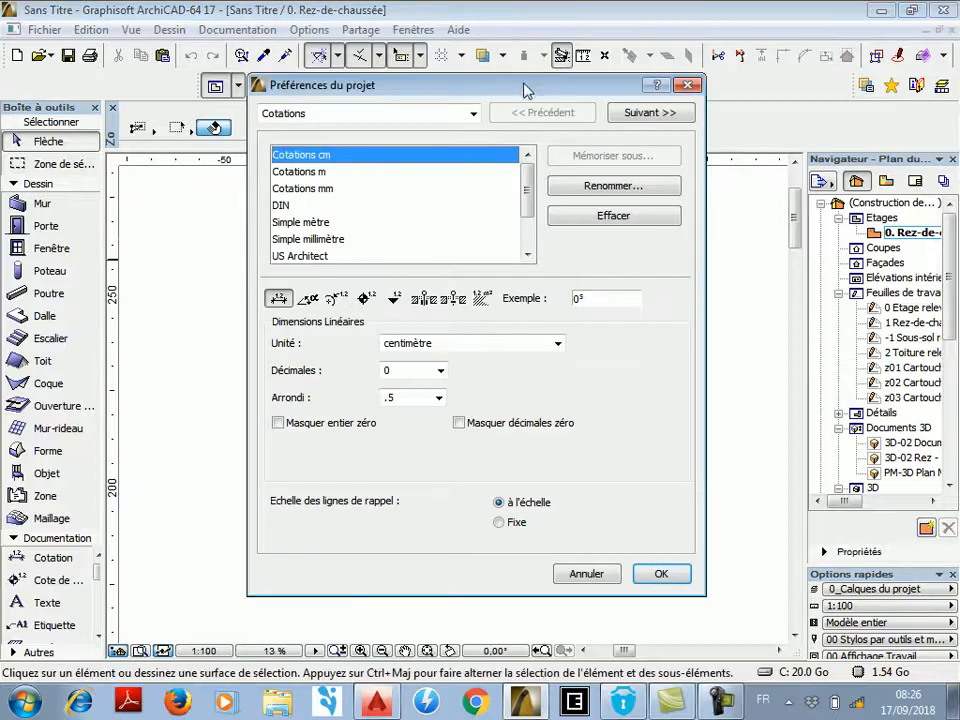
pyautogui.click(558, 343)
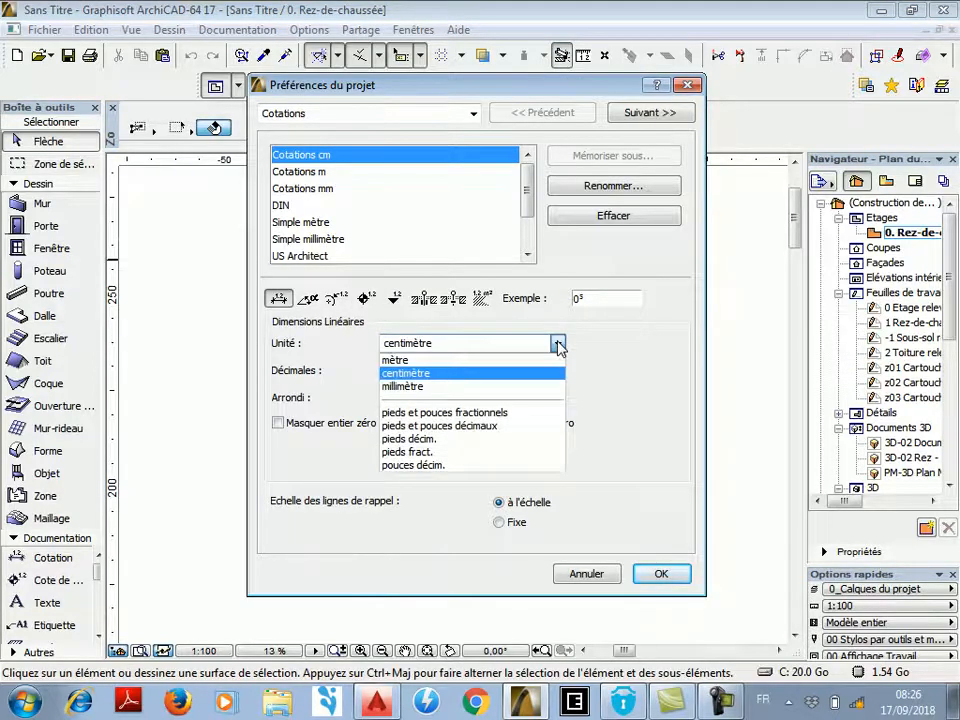
pyautogui.click(505, 360)
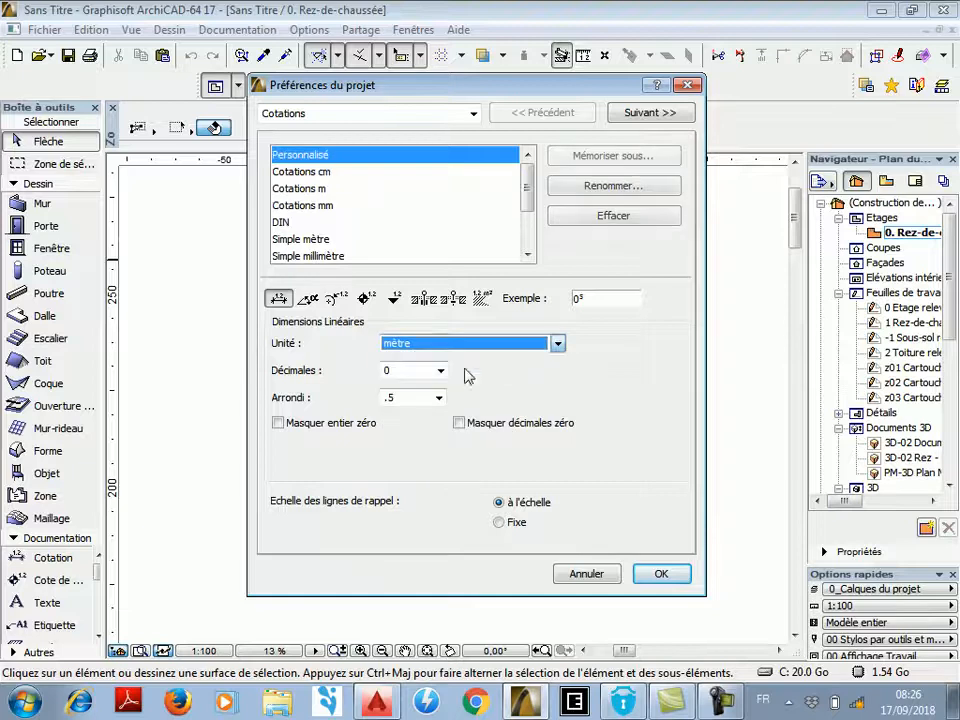
pyautogui.click(425, 372)
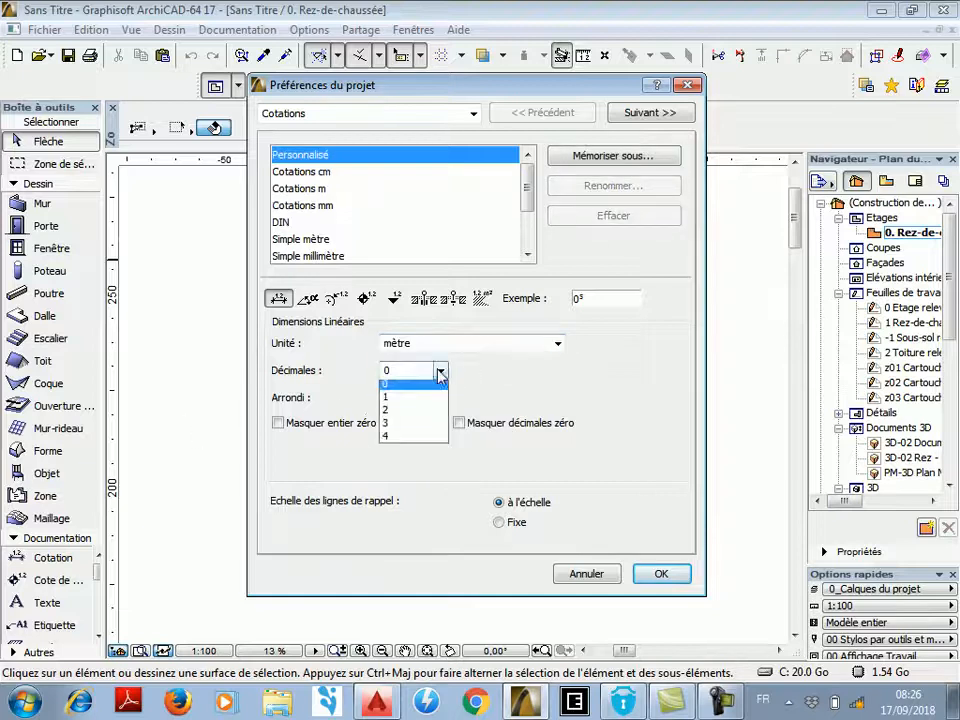
pyautogui.click(410, 413)
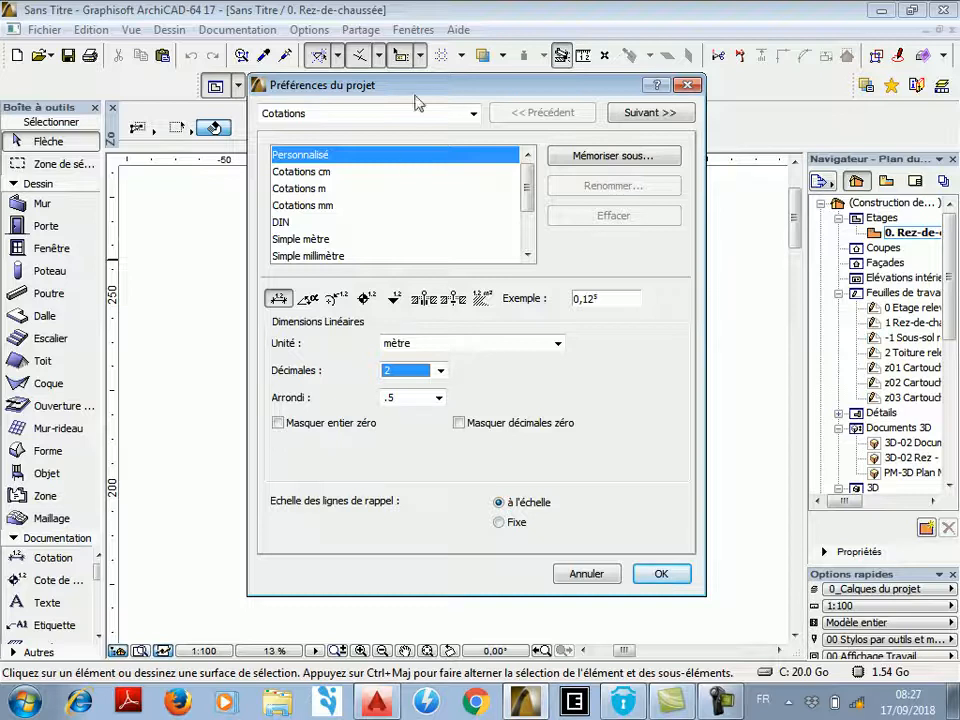
pyautogui.moveTo(414, 88); pyautogui.dragTo(464, 88)
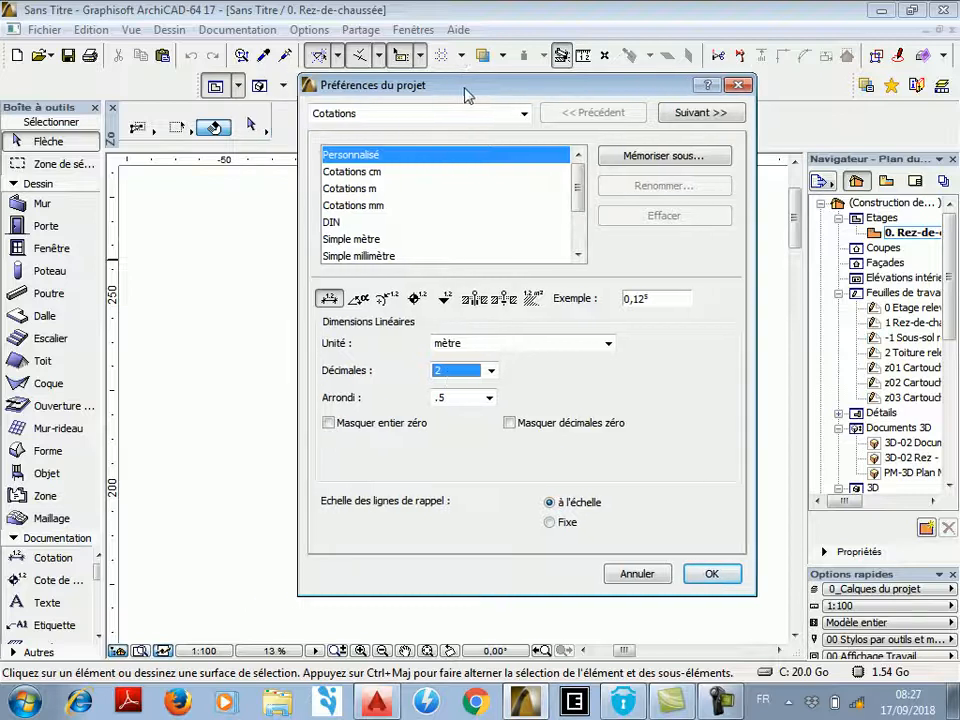
pyautogui.click(490, 398)
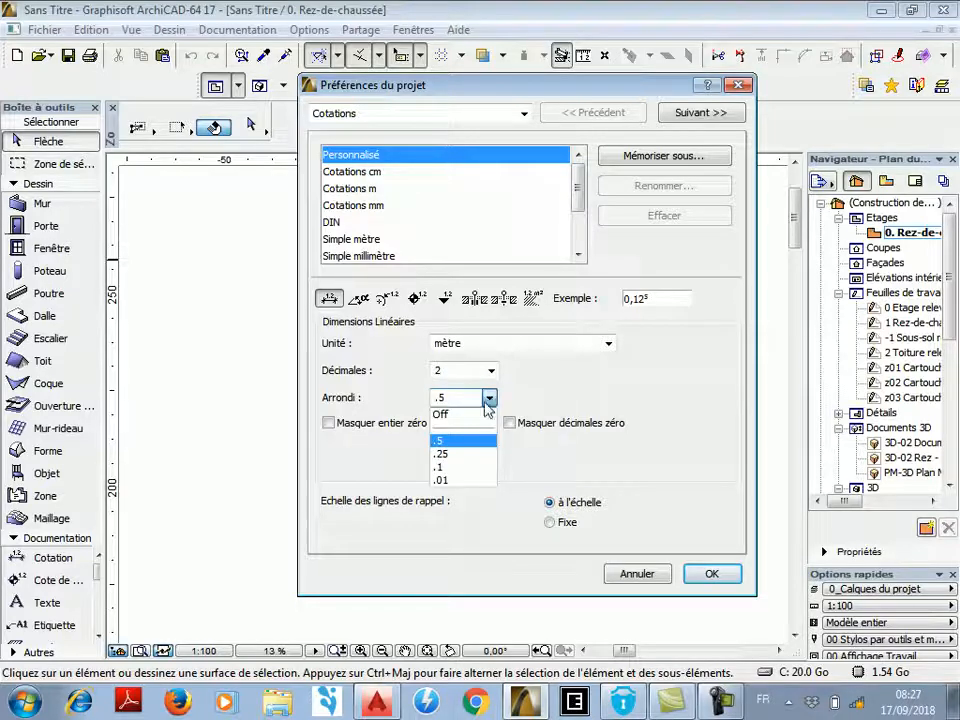
pyautogui.click(441, 414)
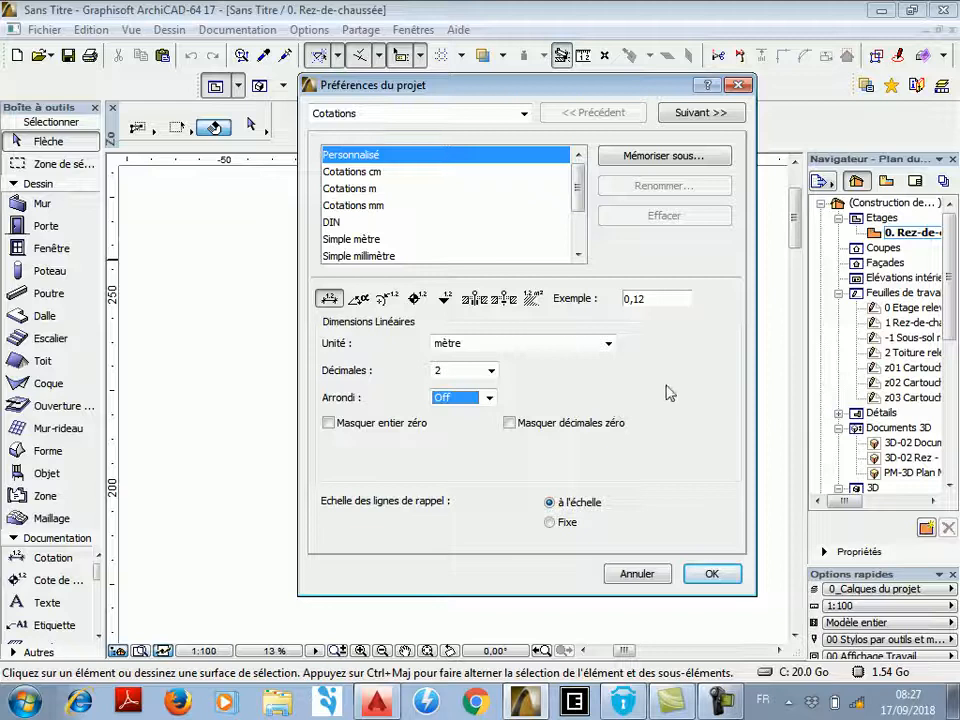
pyautogui.click(713, 576)
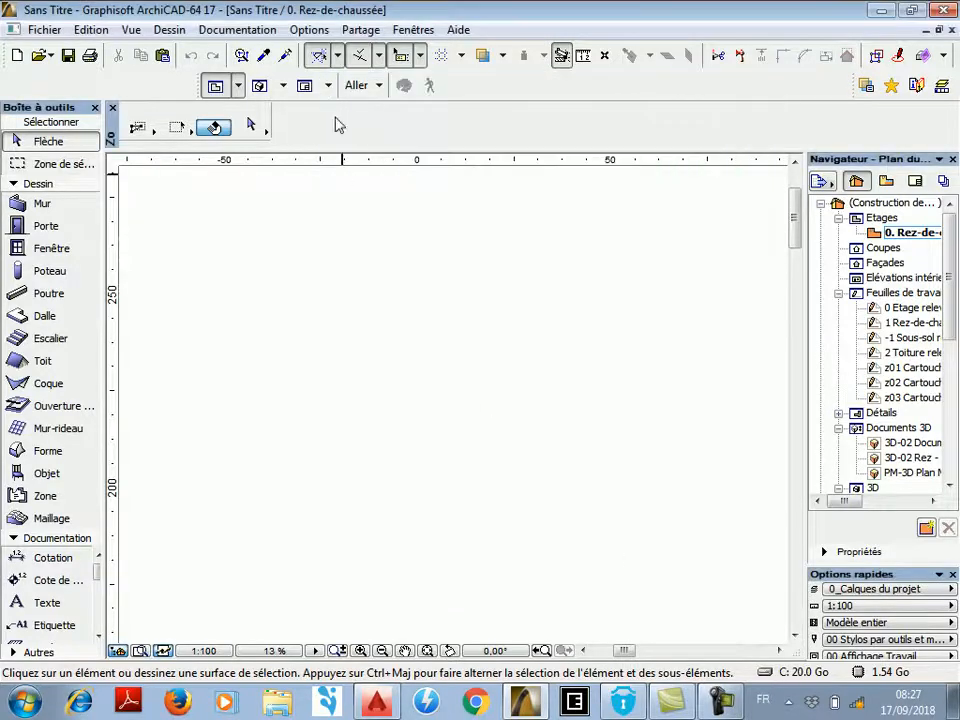
pyautogui.click(360, 29)
pyautogui.moveTo(272, 35)
pyautogui.moveTo(316, 34)
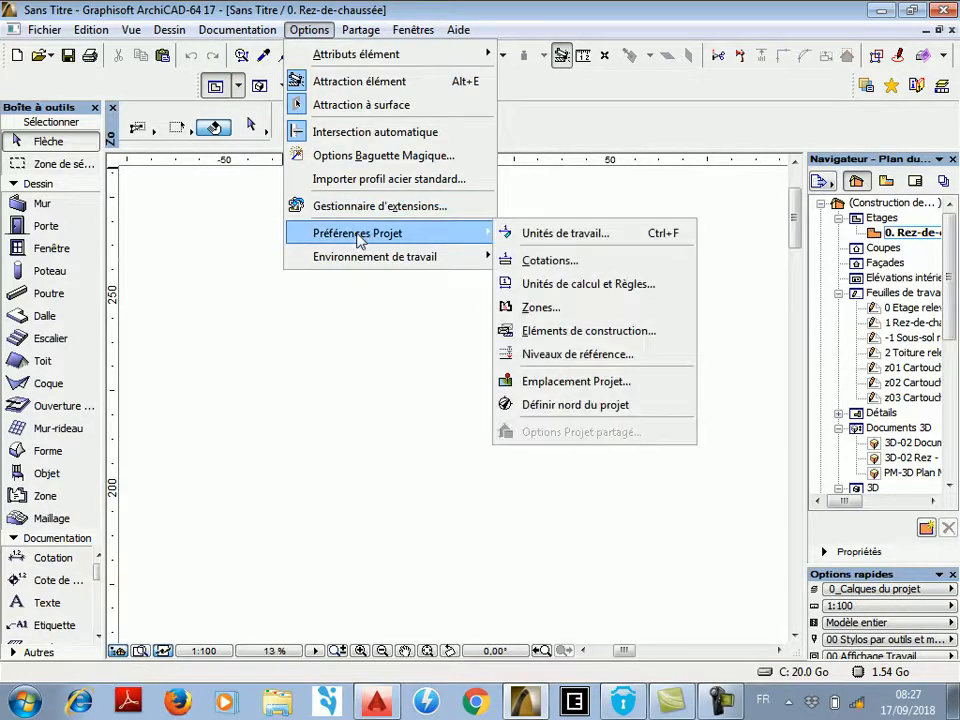
pyautogui.click(311, 32)
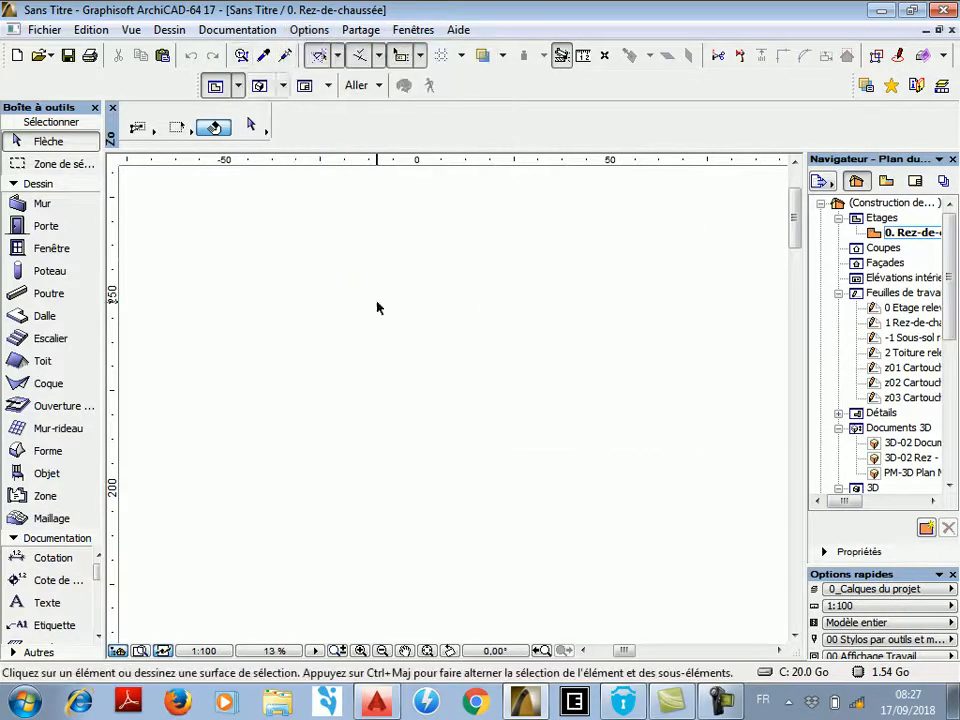
# Display the construction grid on the Rez-de-chaussée floor plan.
pyautogui.scroll(4, 490, 379)
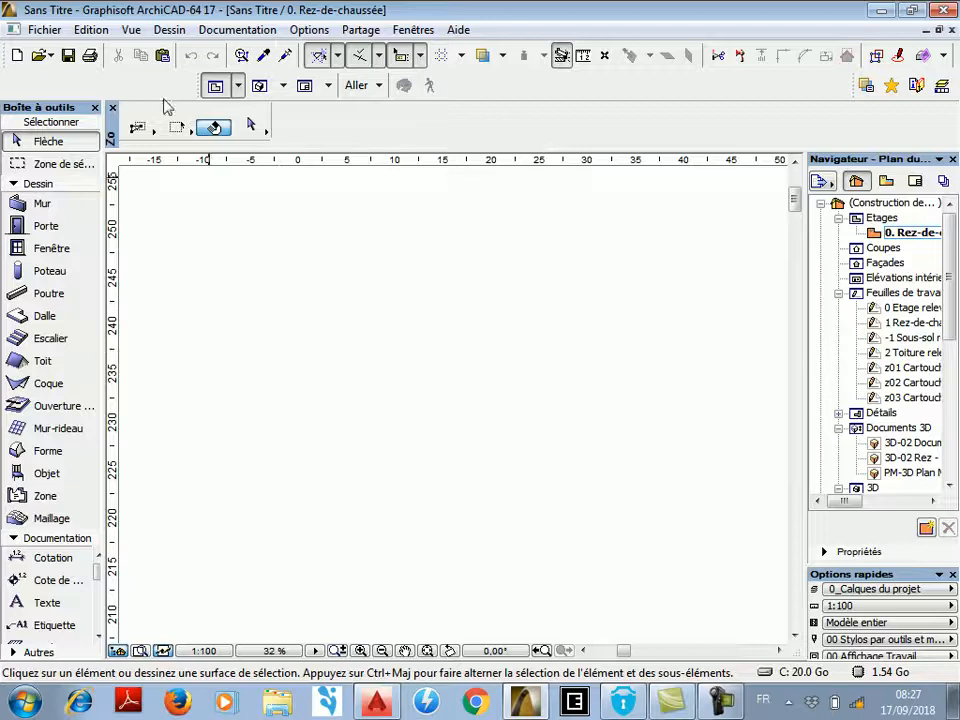
pyautogui.click(132, 30)
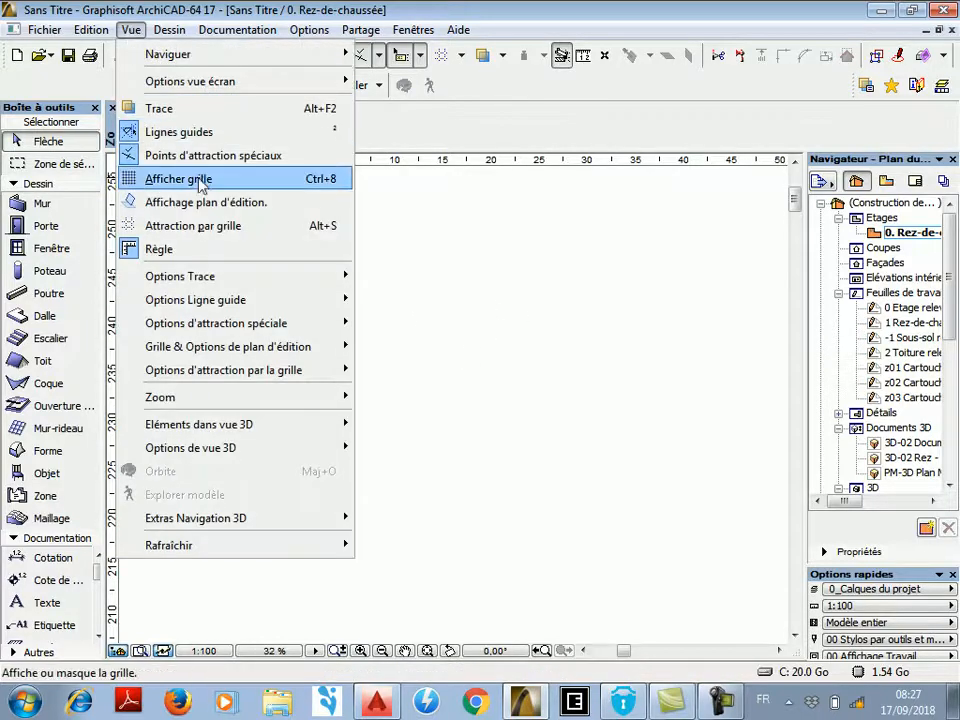
pyautogui.click(245, 179)
pyautogui.scroll(4, 225, 206)
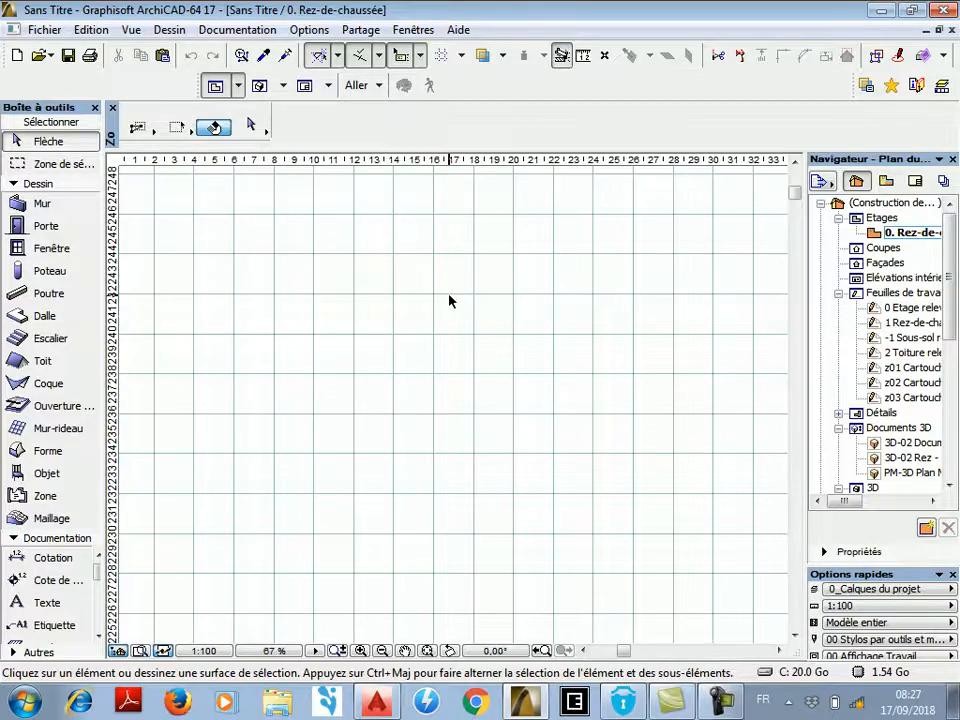
pyautogui.scroll(1, 529, 306)
pyautogui.scroll(-2, 529, 306)
pyautogui.scroll(1, 610, 260)
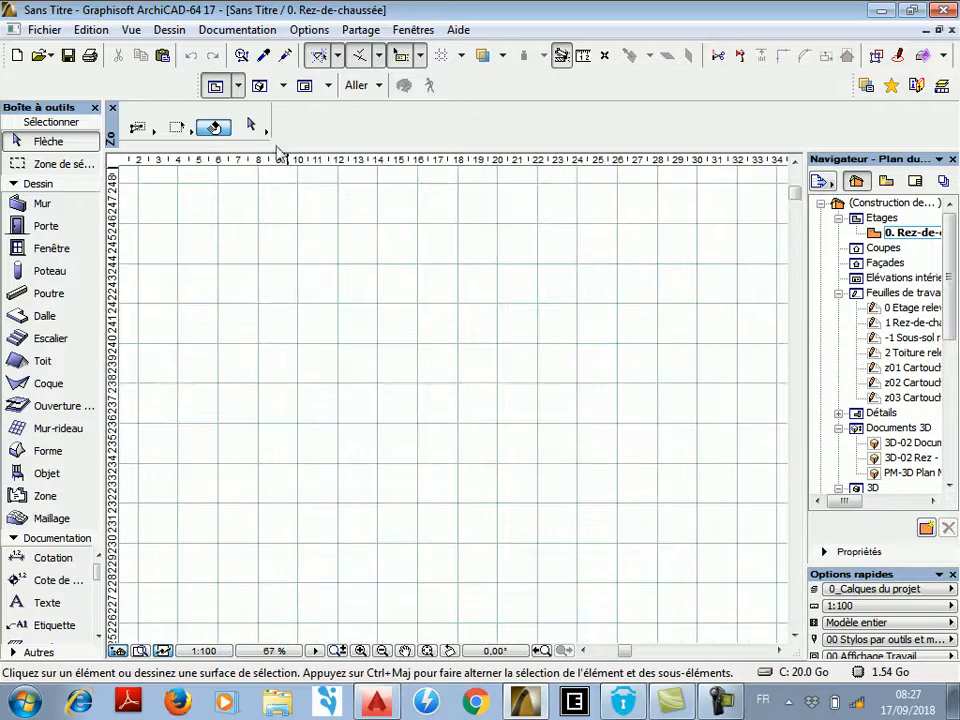
# Hide the floor plan's grid and display it again.
pyautogui.click(131, 30)
pyautogui.click(188, 179)
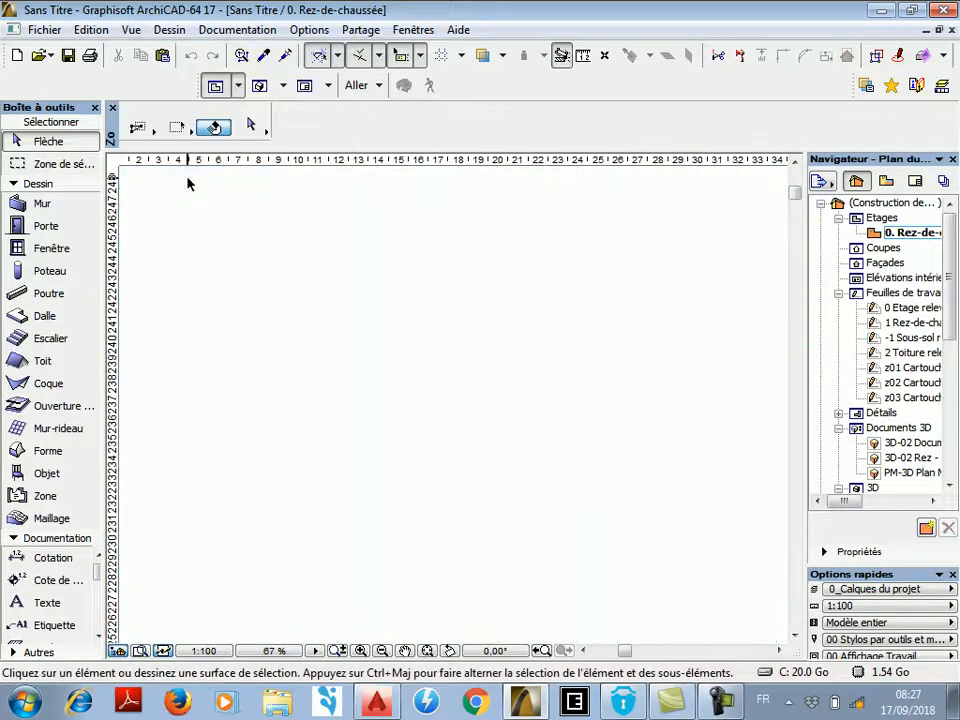
pyautogui.click(131, 30)
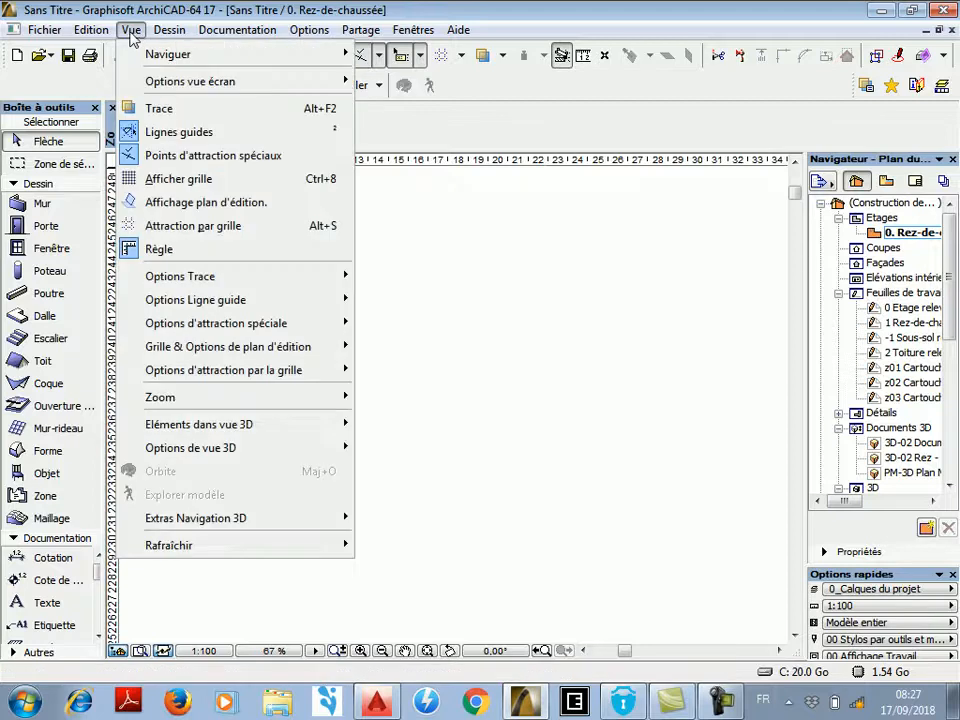
pyautogui.click(170, 179)
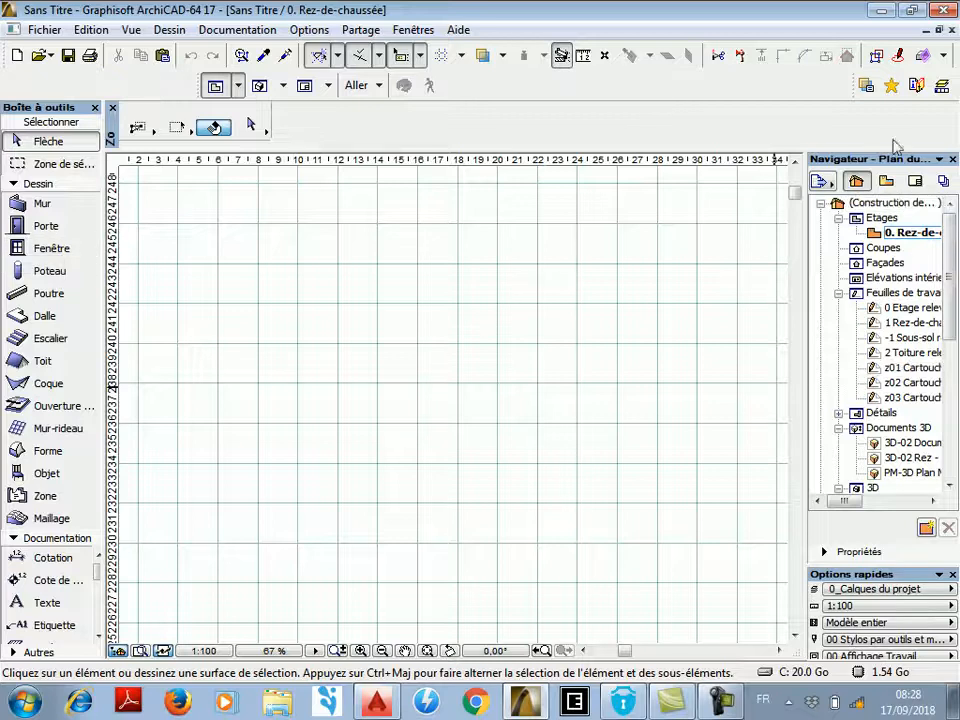
# Hide the Navigateur and Options rapides palettes, and show both of them again.
pyautogui.click(118, 651)
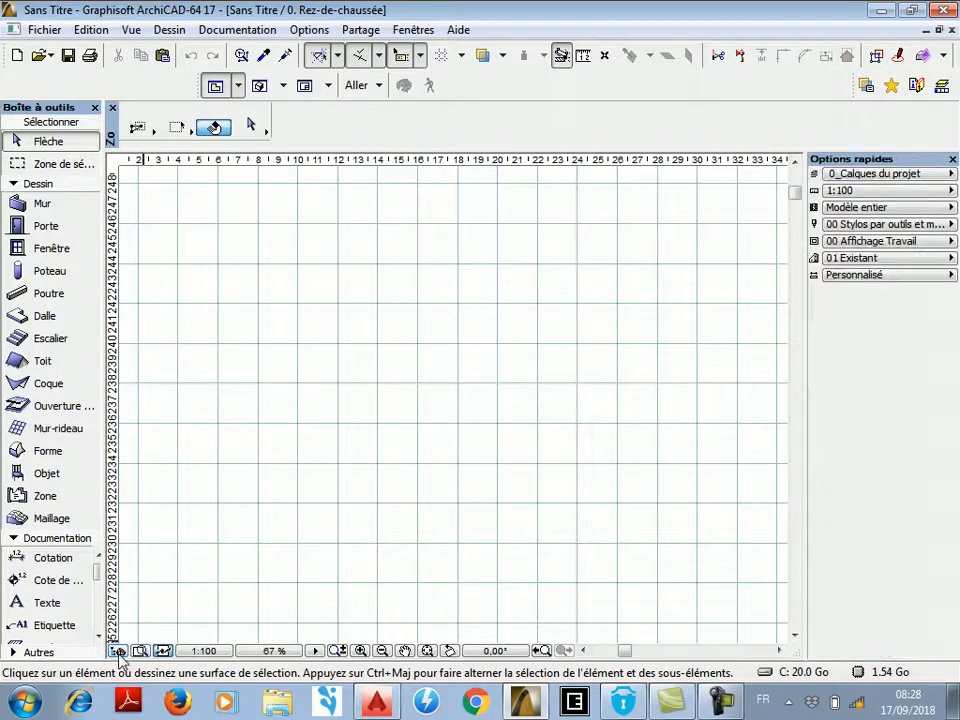
pyautogui.click(163, 651)
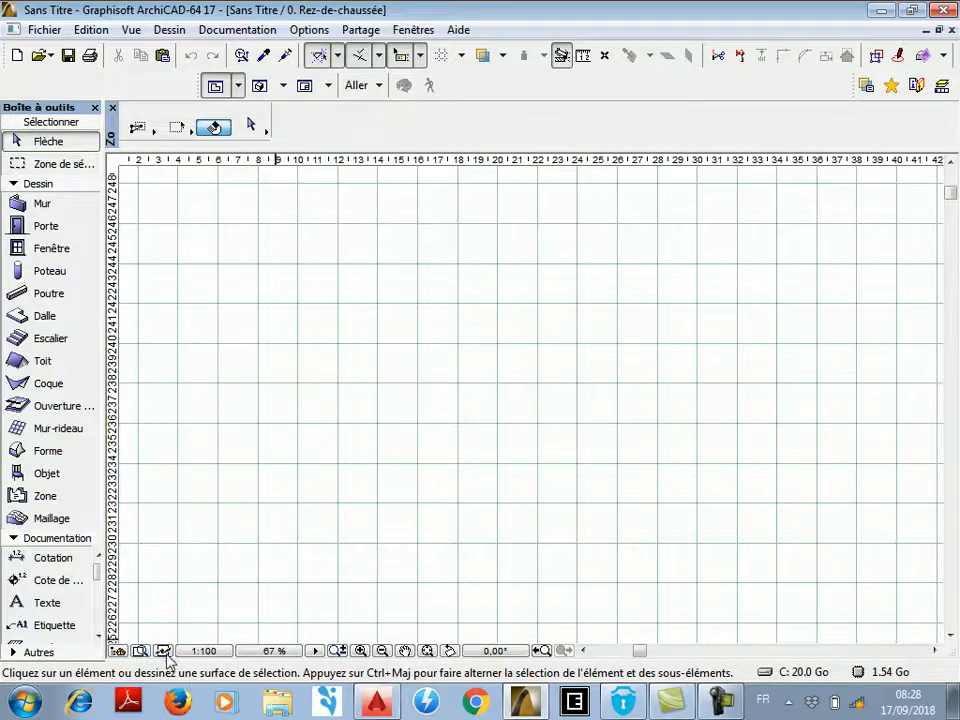
pyautogui.click(163, 651)
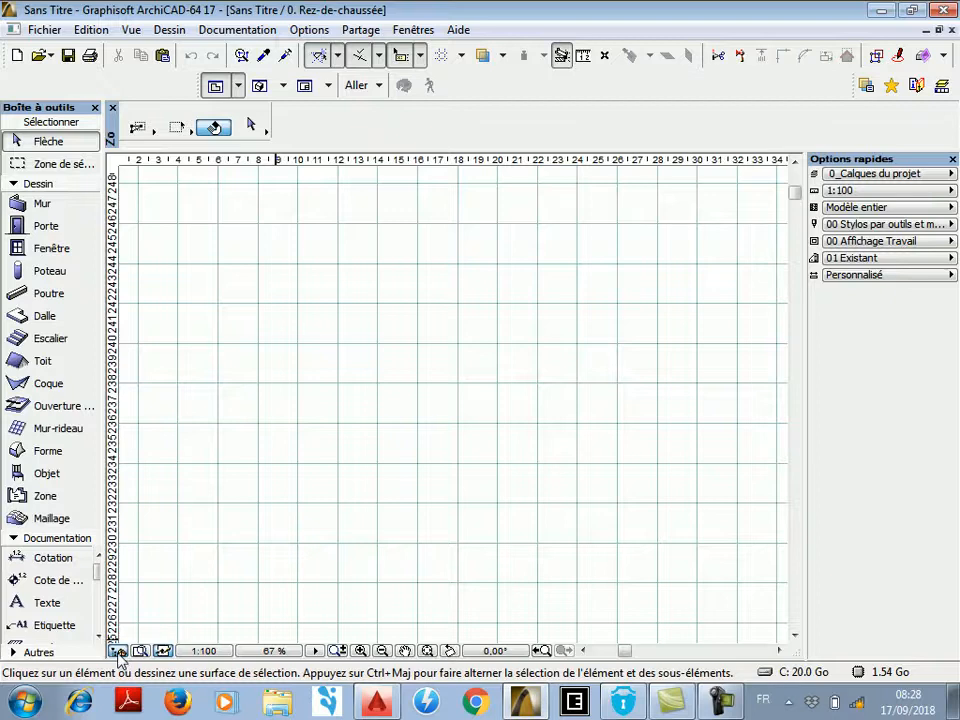
pyautogui.click(118, 651)
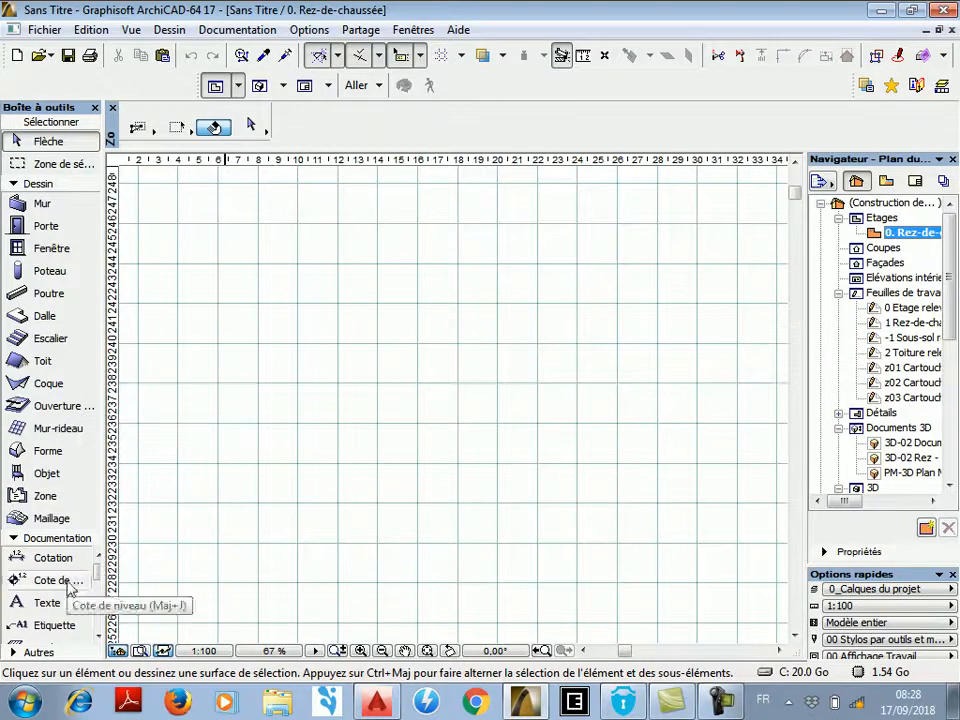
# Undock the Boîte à outils palette so that it floats over the edge of the floor plan.
pyautogui.click(419, 36)
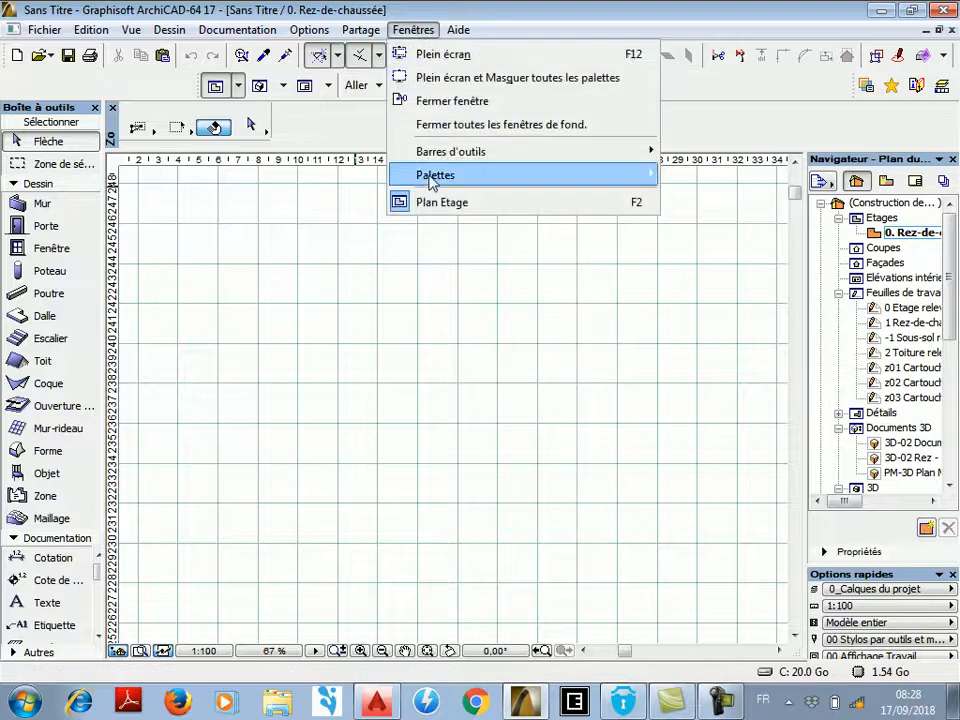
pyautogui.click(419, 25)
pyautogui.moveTo(88, 112); pyautogui.dragTo(72, 153)
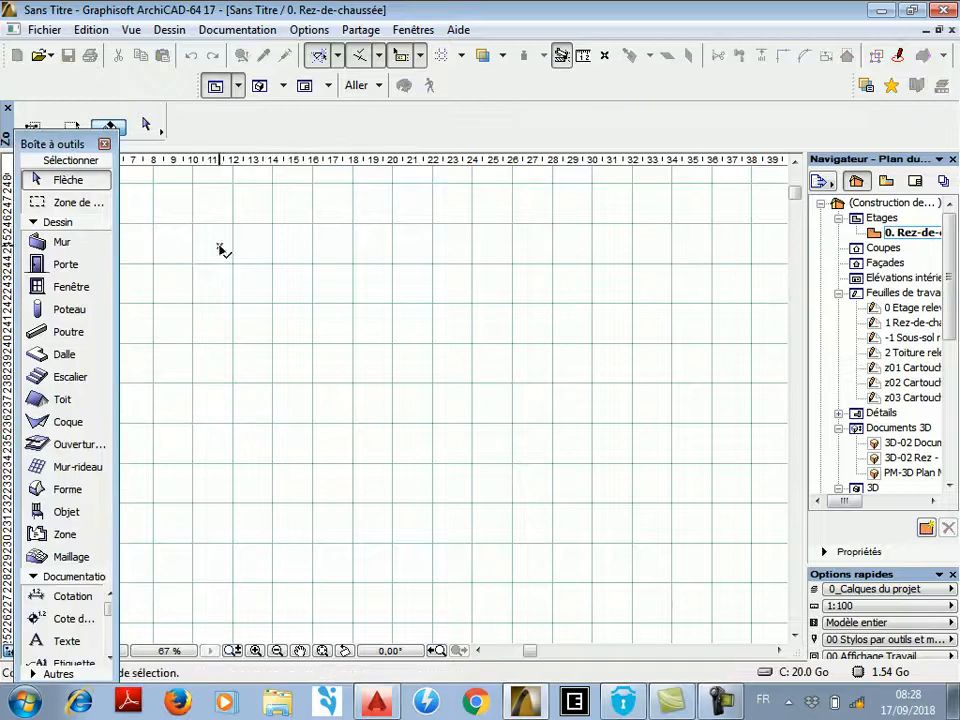
pyautogui.scroll(-1, 516, 288)
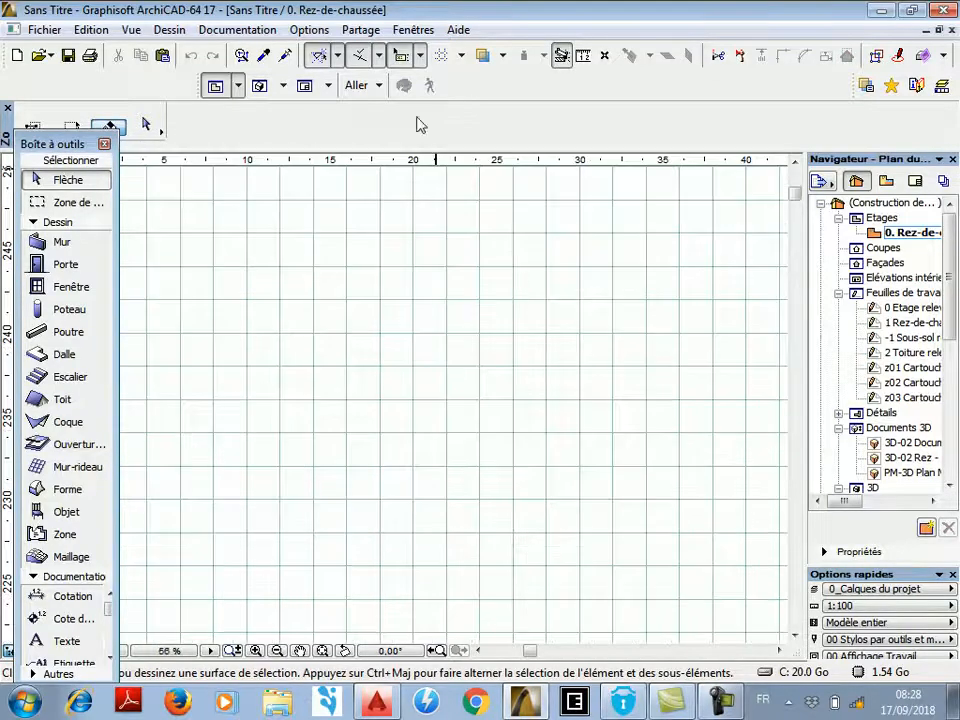
# Show the Zone de contrôle palette and move it into the lower part of the drawing area.
pyautogui.click(414, 29)
pyautogui.moveTo(476, 184)
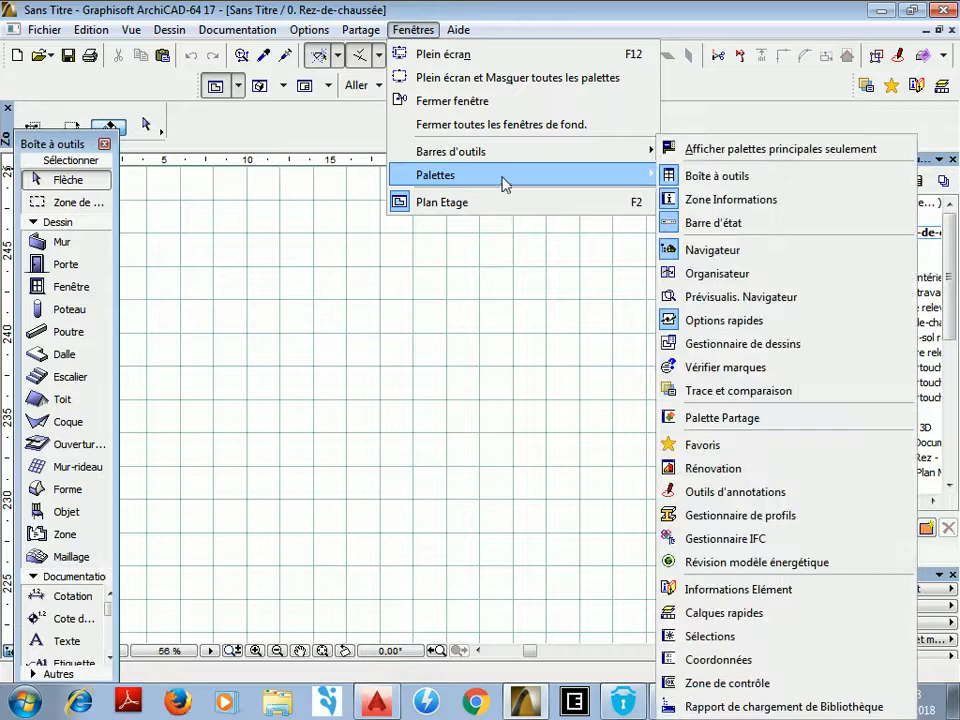
pyautogui.click(718, 683)
pyautogui.moveTo(122, 182); pyautogui.dragTo(174, 514)
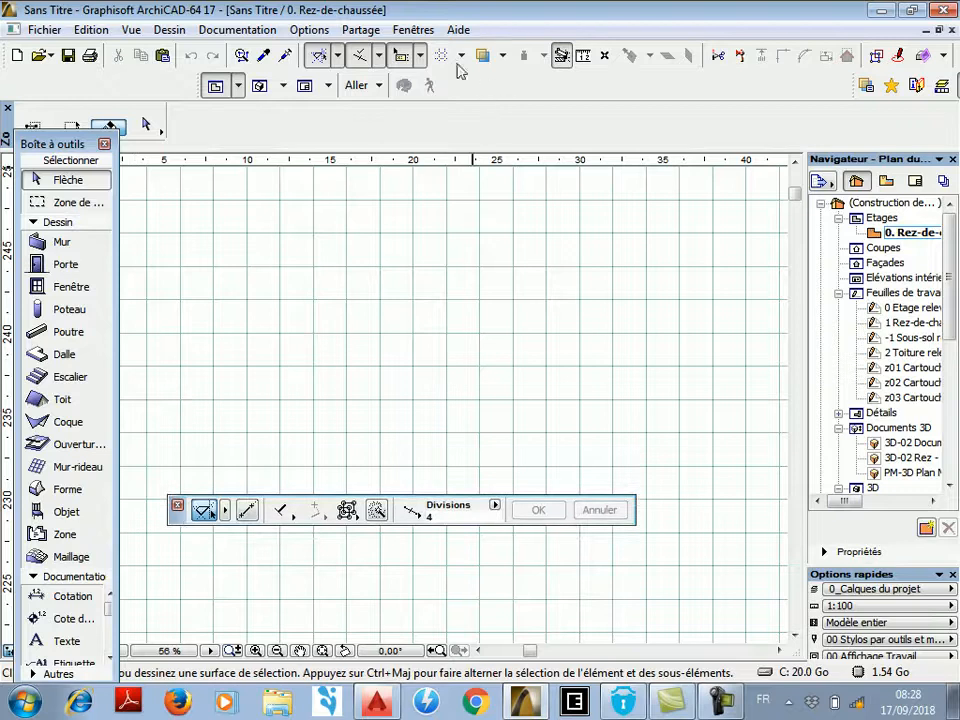
# Show the Coordonnées palette and dock it below the floor plan, just above the status bar.
pyautogui.click(413, 30)
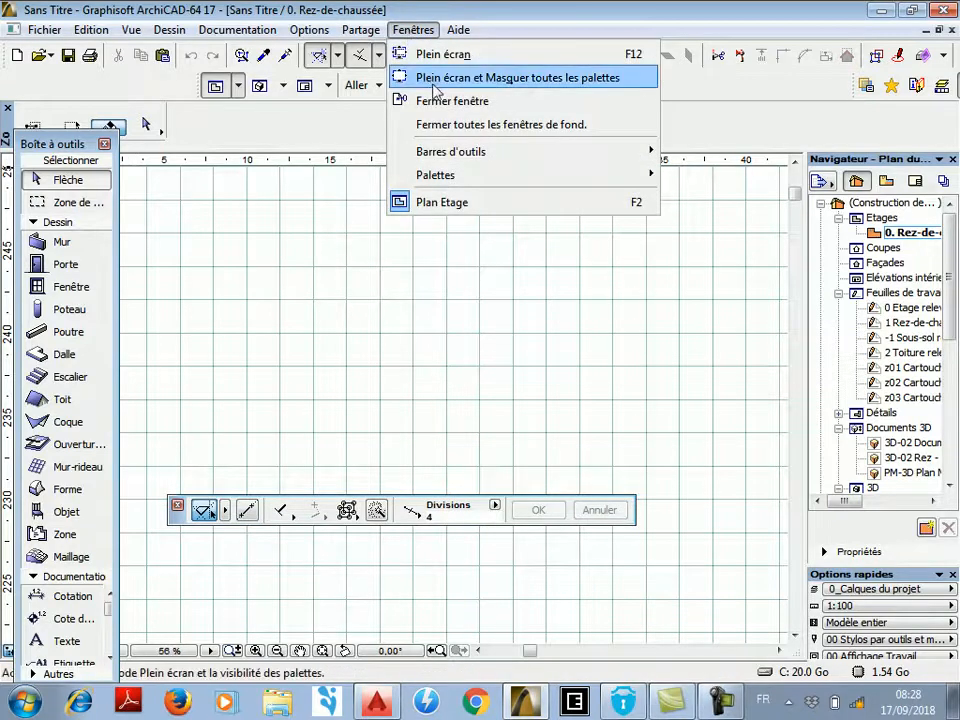
pyautogui.moveTo(446, 178)
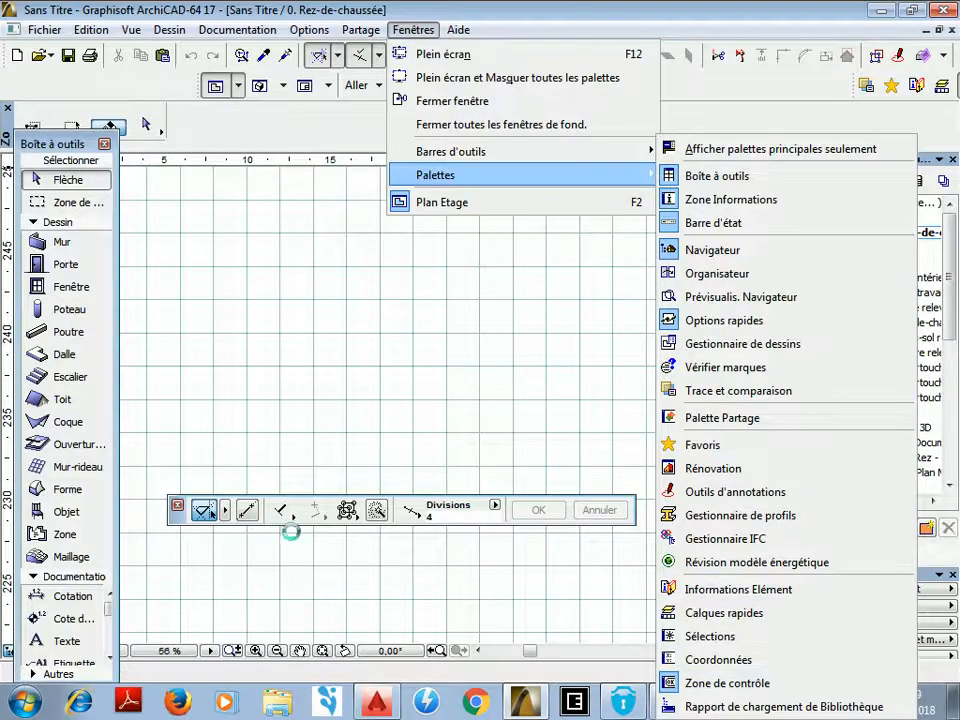
pyautogui.click(740, 661)
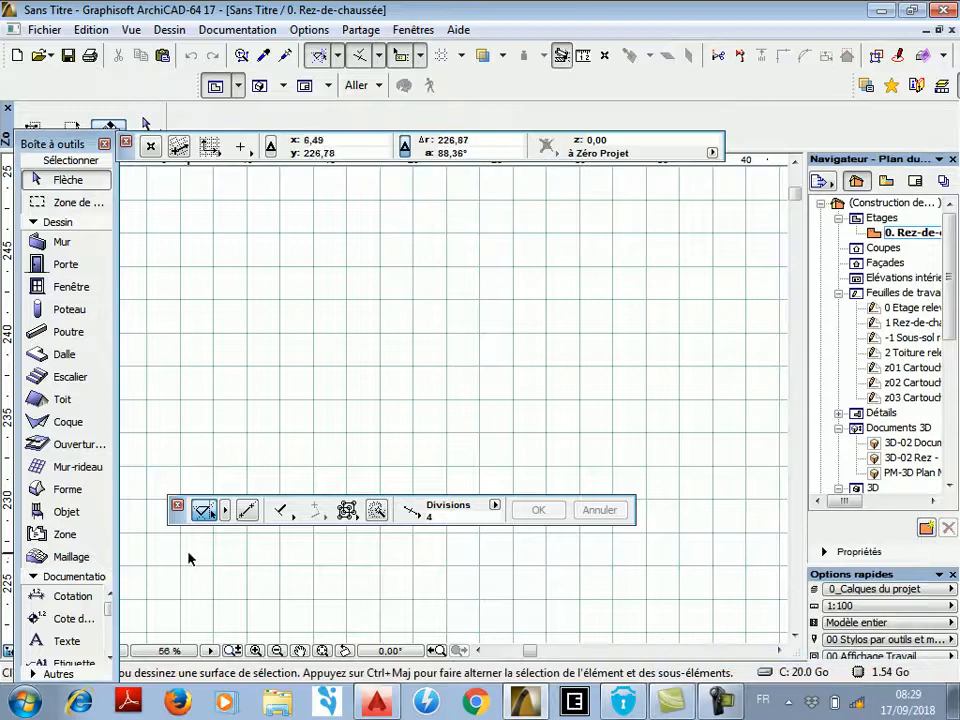
pyautogui.moveTo(124, 146); pyautogui.dragTo(130, 672)
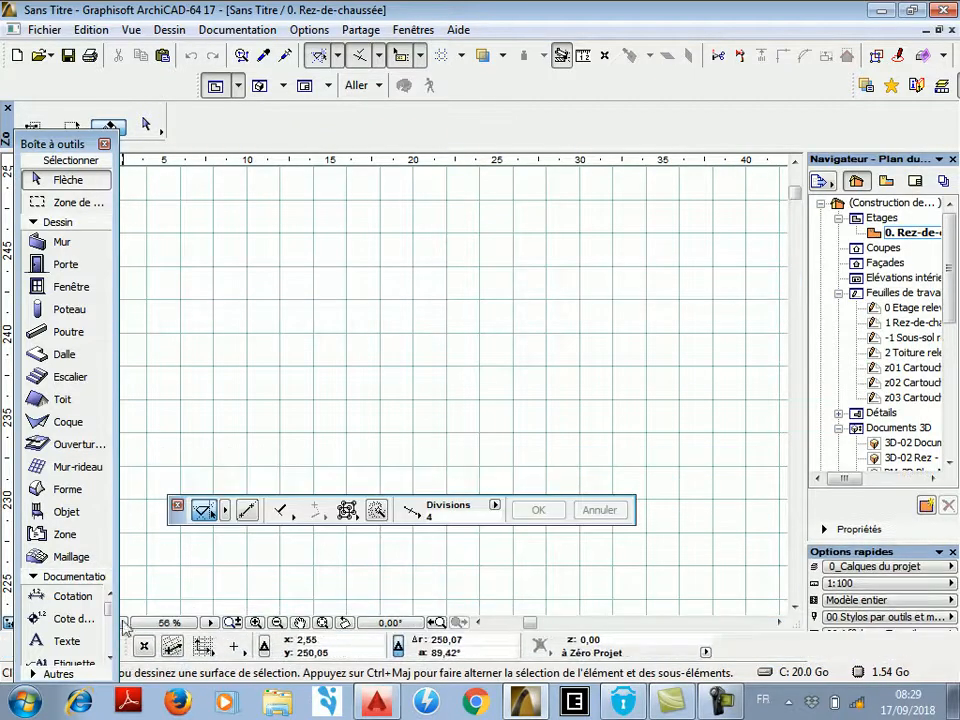
# Dock the Zone de contrôle palette directly above the Coordonnées palette and align the floating Boîte à outils with the window's edge.
pyautogui.moveTo(65, 148); pyautogui.dragTo(50, 125)
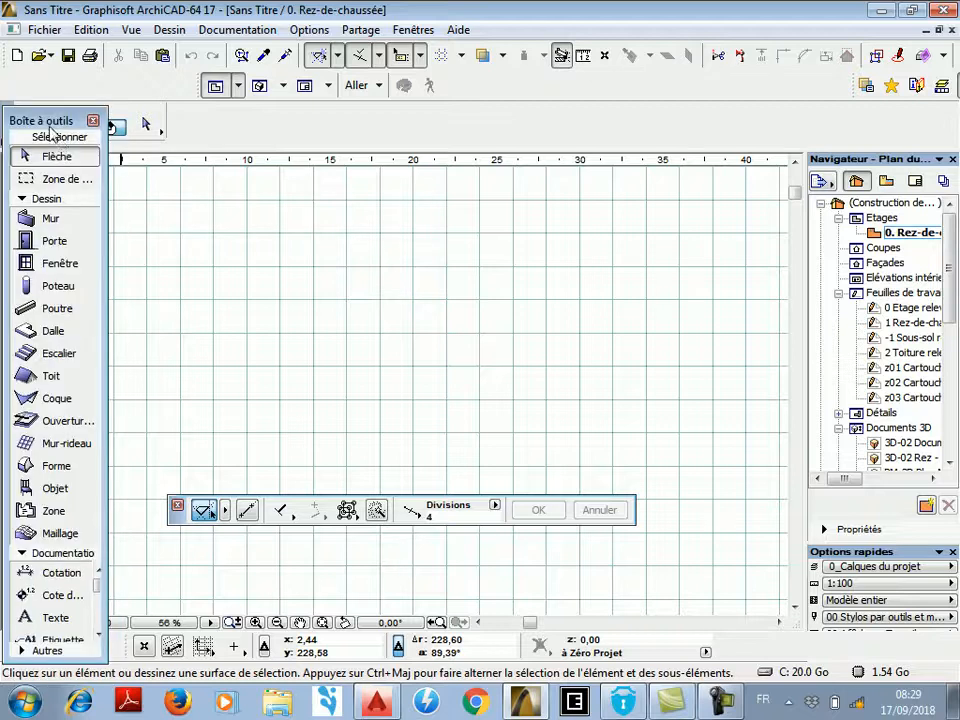
pyautogui.moveTo(177, 508); pyautogui.dragTo(132, 618)
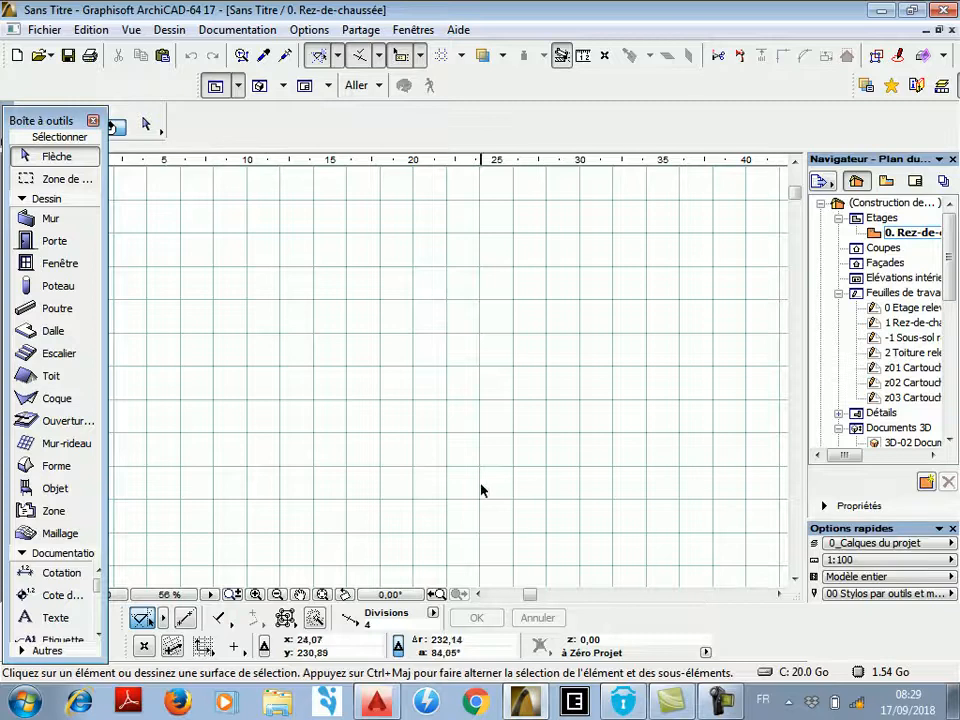
pyautogui.moveTo(50, 125); pyautogui.dragTo(42, 125)
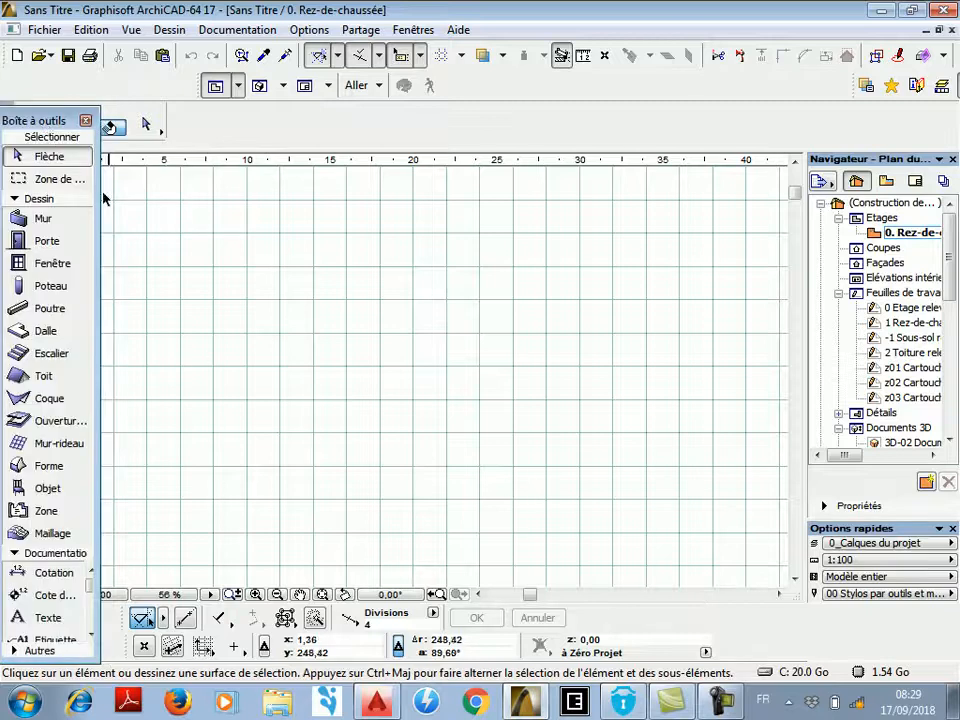
# Switch to AutoCAD and examine the house drawing's overall layout and the floor plan's rooms, stairs and dimensions.
pyautogui.click(378, 704)
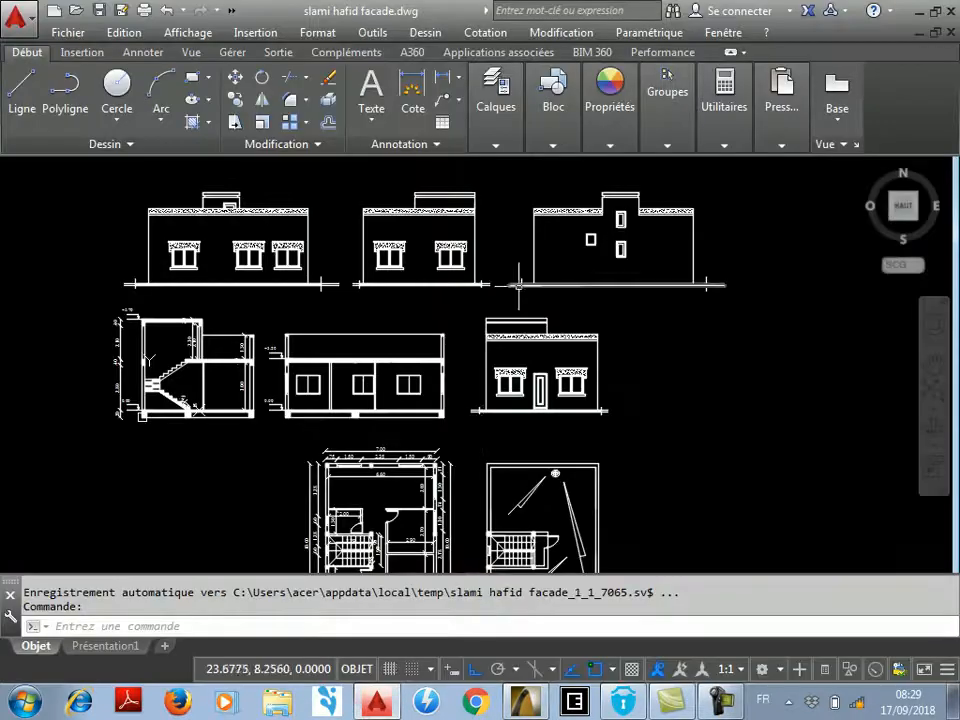
pyautogui.scroll(-2, 518, 274)
pyautogui.scroll(5, 456, 460)
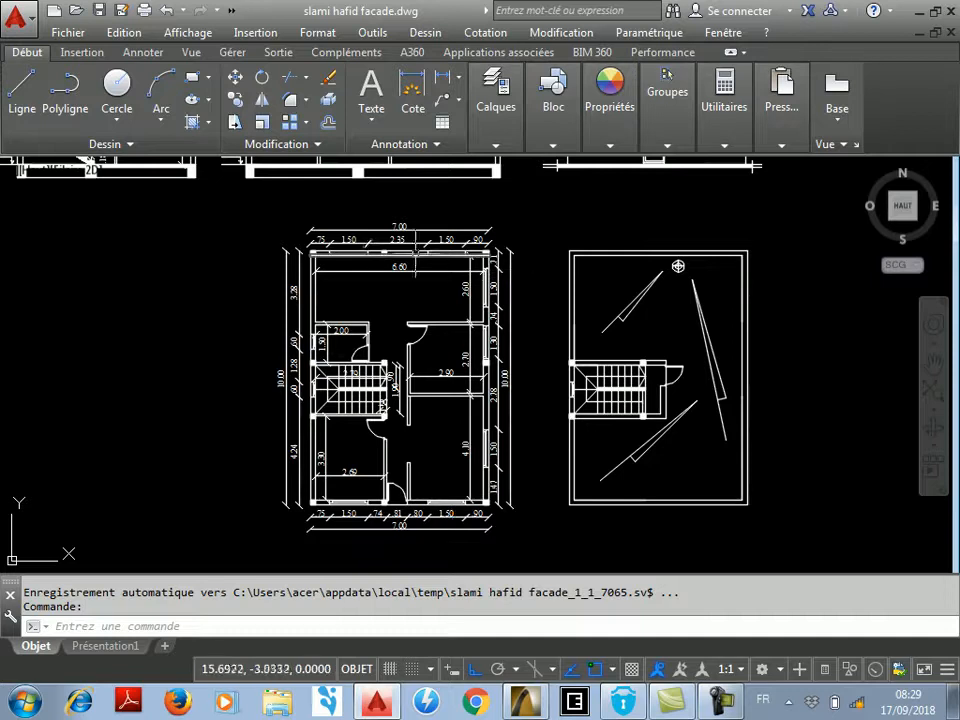
pyautogui.scroll(2, 430, 230)
pyautogui.scroll(-7, 479, 198)
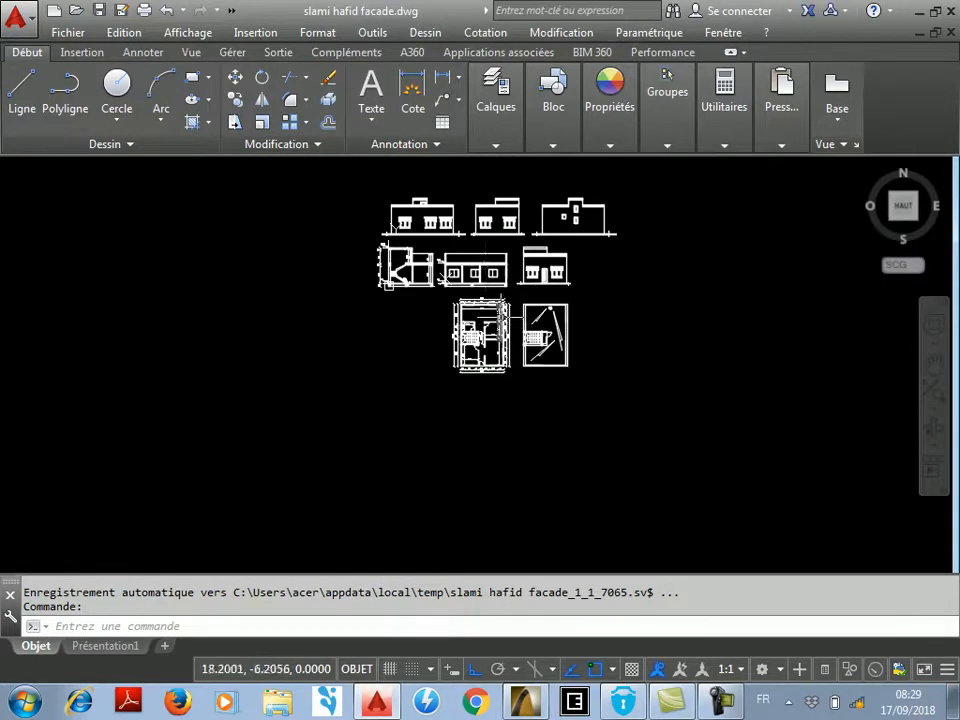
pyautogui.scroll(4, 446, 193)
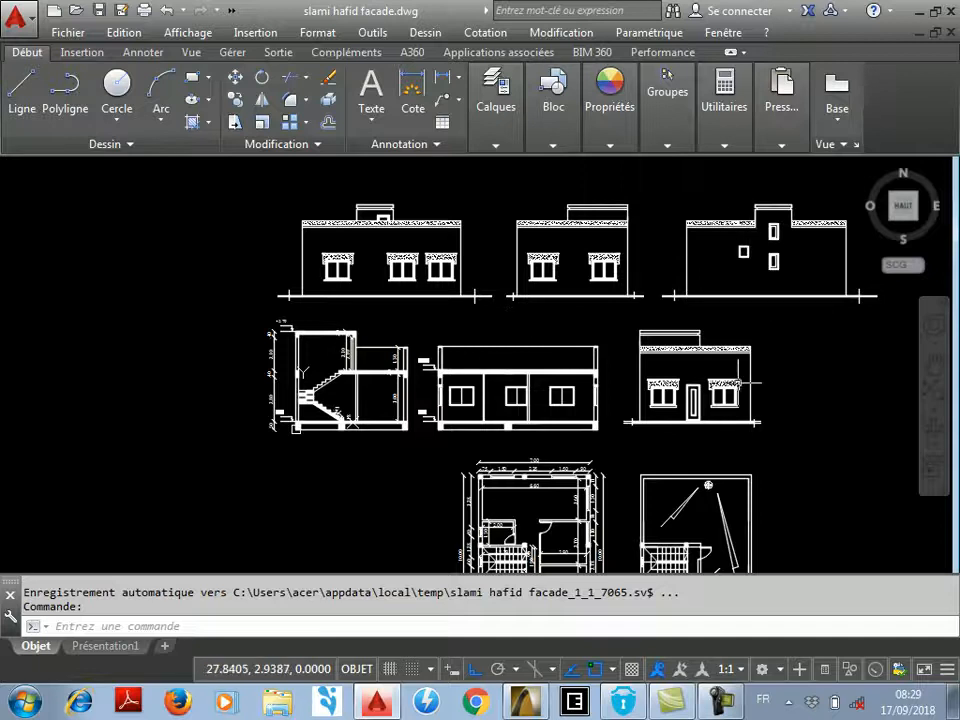
pyautogui.scroll(3, 737, 381)
pyautogui.scroll(-5, 700, 338)
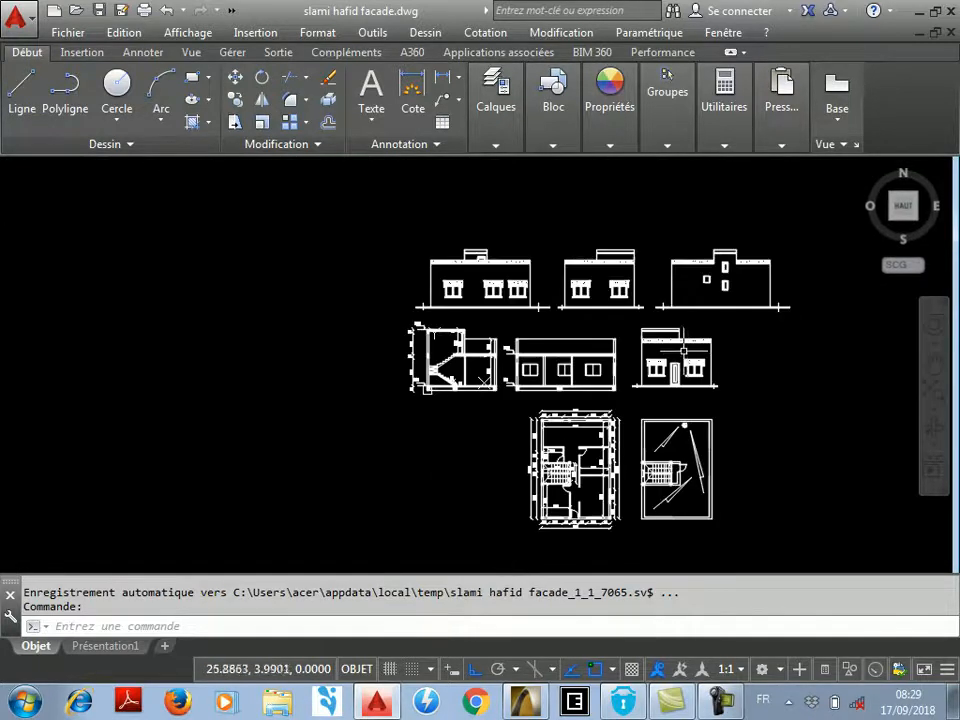
pyautogui.scroll(5, 573, 500)
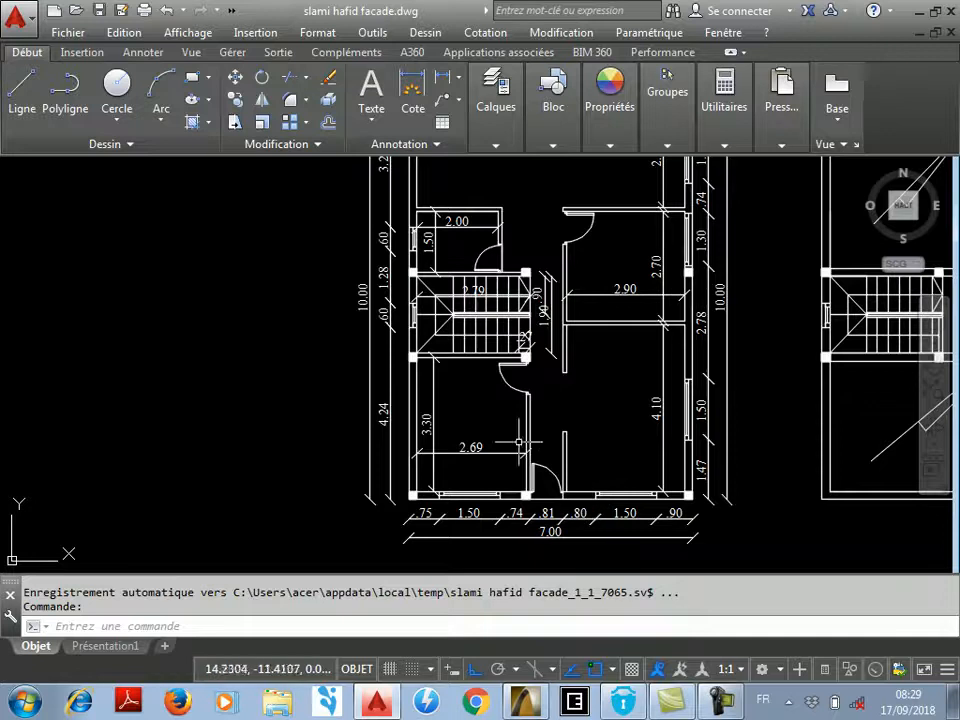
pyautogui.scroll(-2, 590, 420)
pyautogui.scroll(2, 615, 262)
pyautogui.scroll(2, 615, 262)
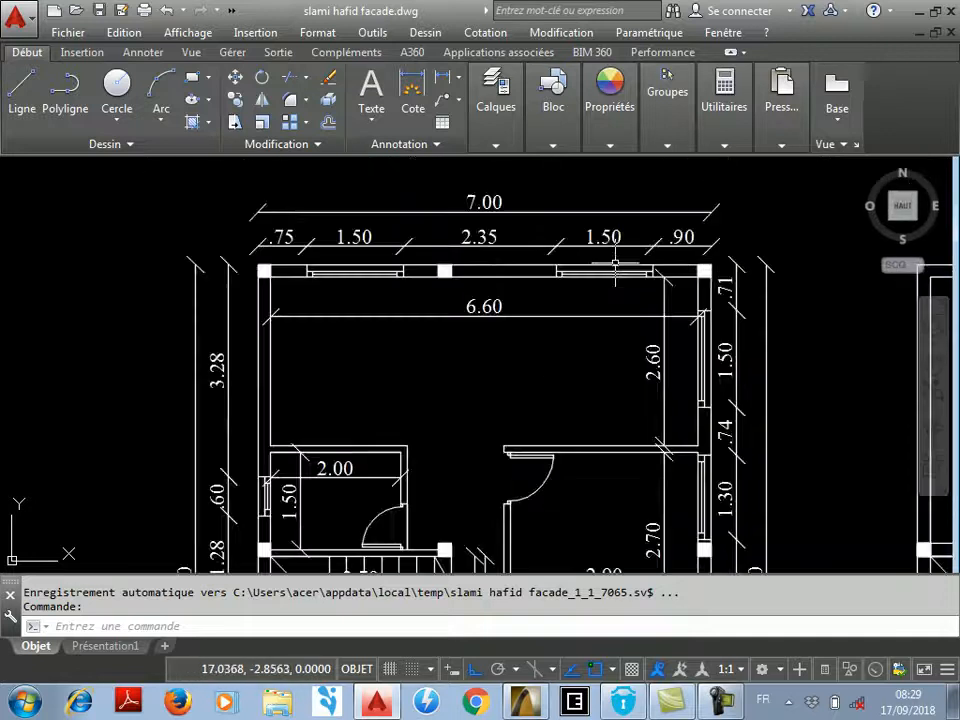
# Examine the house's four facades, two sections and roof plan alongside the dimensioned floor plan.
pyautogui.scroll(-6, 566, 276)
pyautogui.scroll(-4, 557, 214)
pyautogui.scroll(5, 557, 214)
pyautogui.scroll(-4, 460, 254)
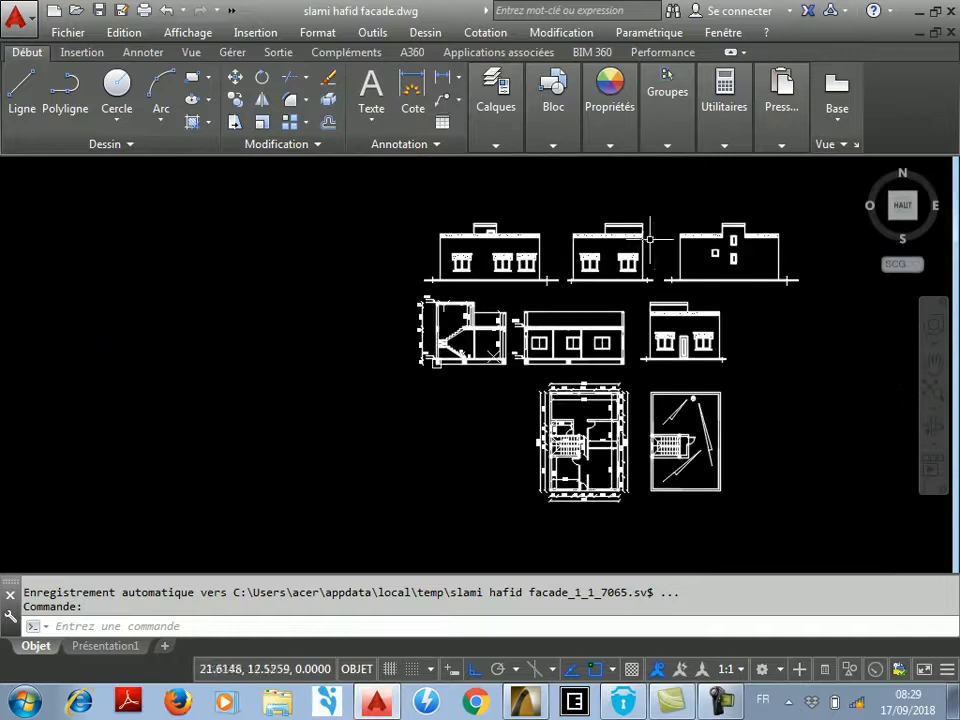
pyautogui.scroll(2, 696, 246)
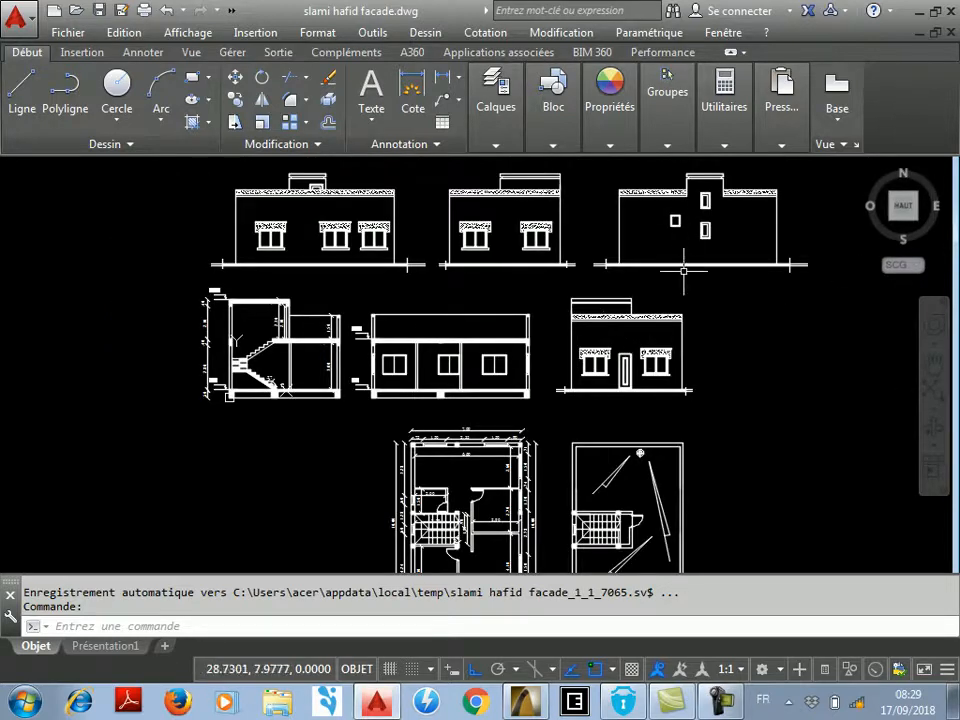
pyautogui.scroll(-2, 660, 270)
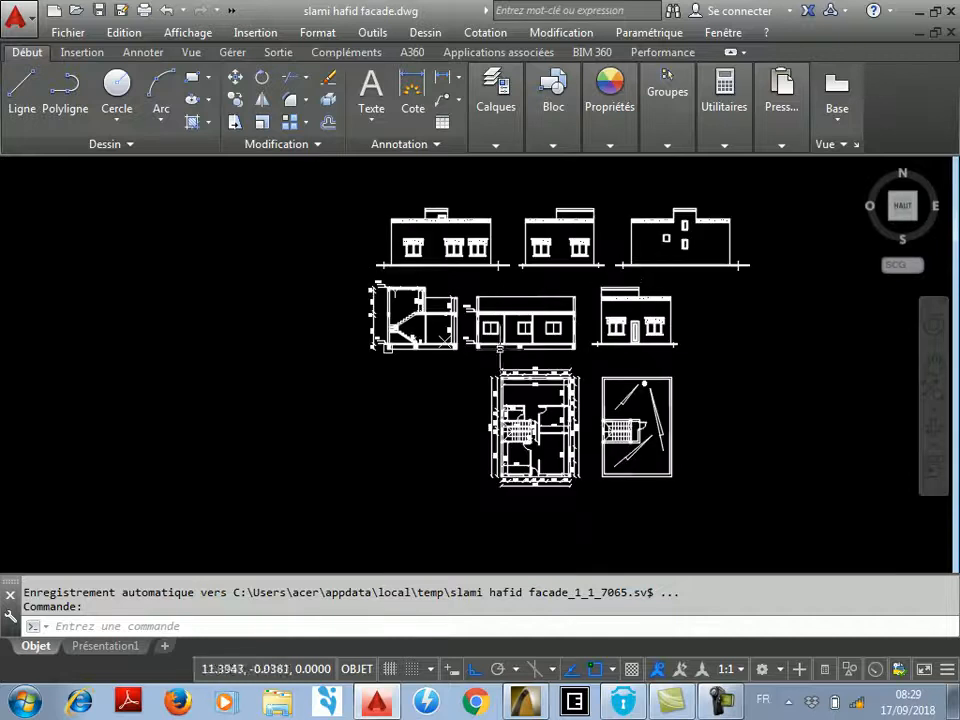
pyautogui.scroll(2, 575, 313)
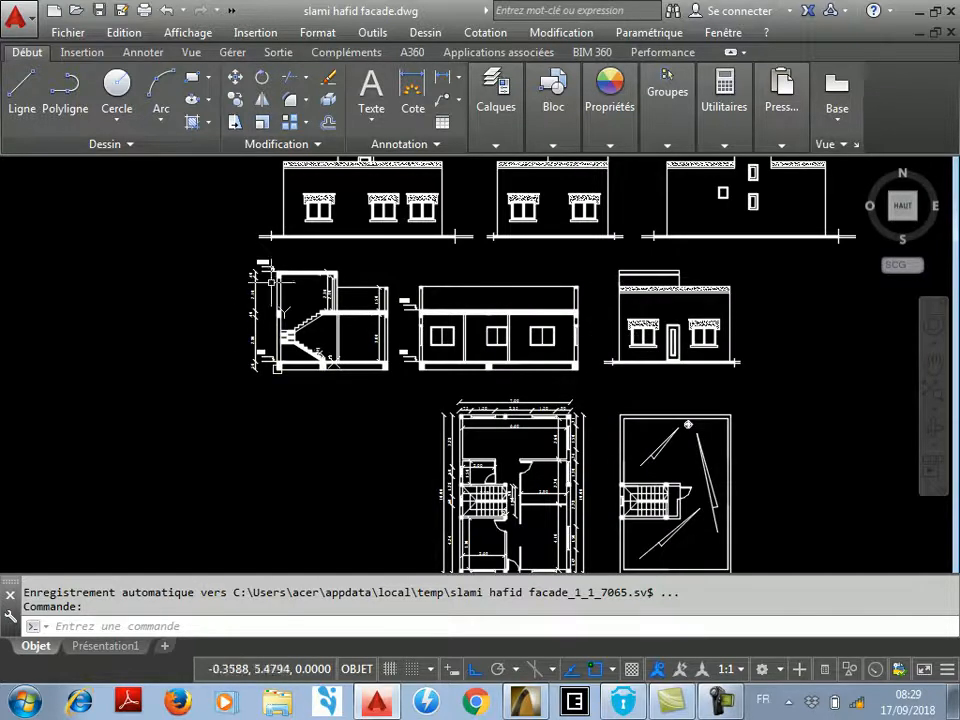
pyautogui.scroll(2, 566, 268)
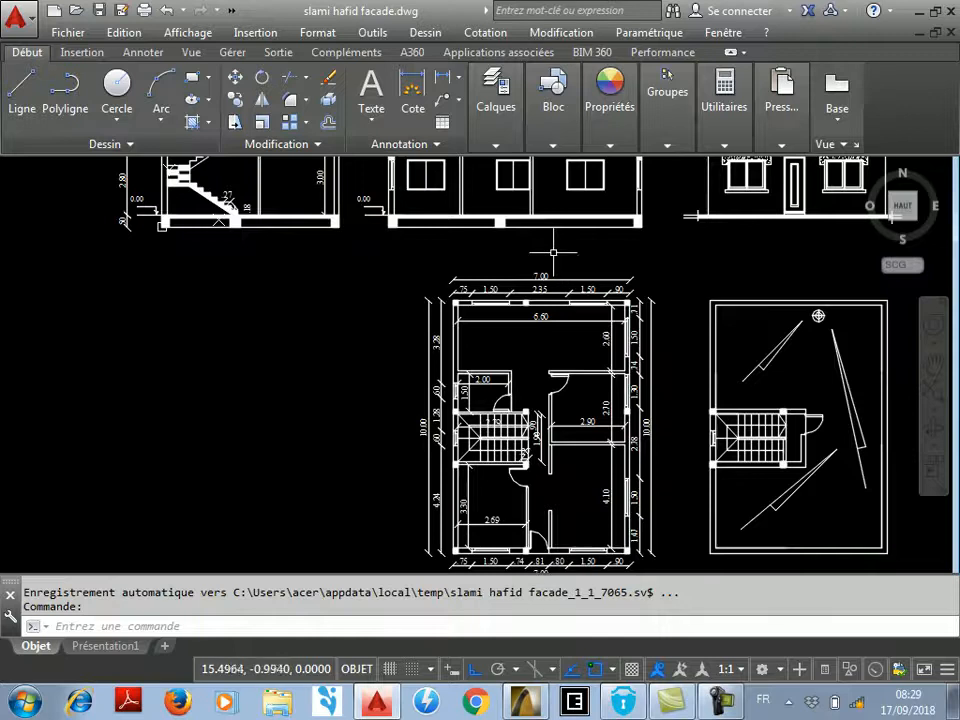
# Examine the floor plan's window and wall dimensions from the upper facade through the stairs to the front rooms.
pyautogui.scroll(-2, 563, 268)
pyautogui.scroll(3, 570, 230)
pyautogui.scroll(-2, 550, 235)
pyautogui.scroll(4, 530, 240)
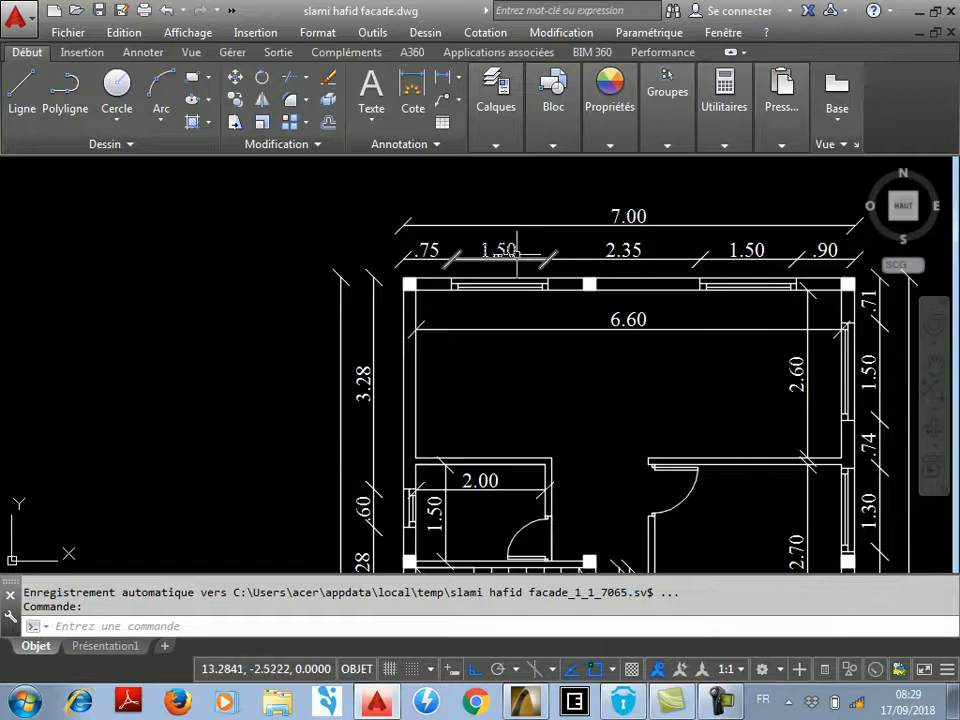
pyautogui.scroll(4, 500, 262)
pyautogui.scroll(-6, 435, 232)
pyautogui.scroll(4, 630, 228)
pyautogui.scroll(-4, 622, 240)
pyautogui.scroll(1, 530, 479)
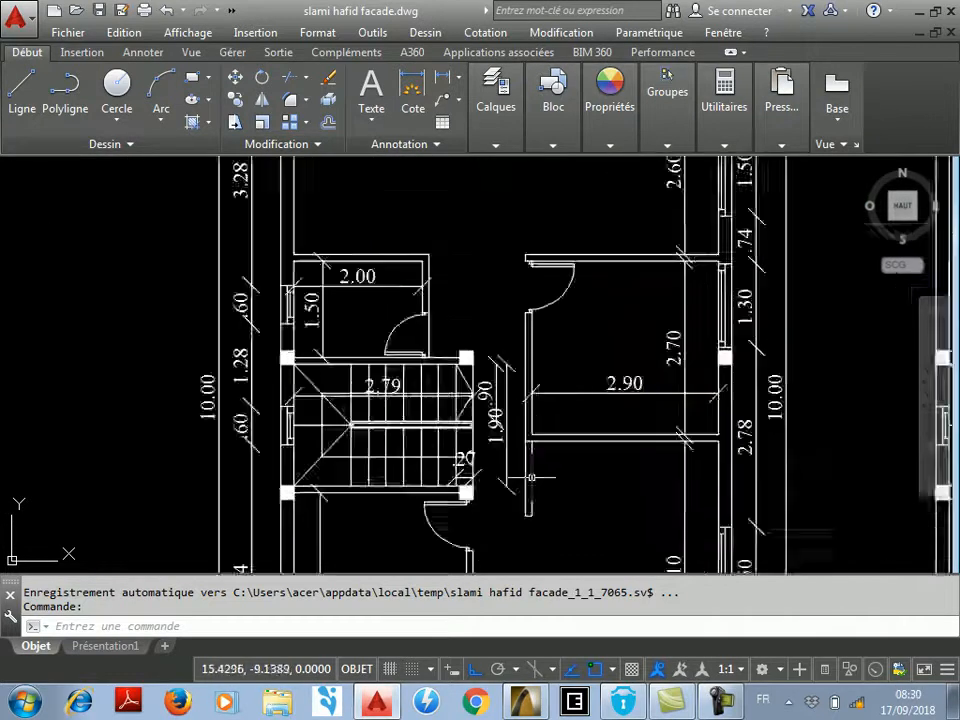
pyautogui.scroll(-1, 453, 240)
pyautogui.scroll(1, 458, 440)
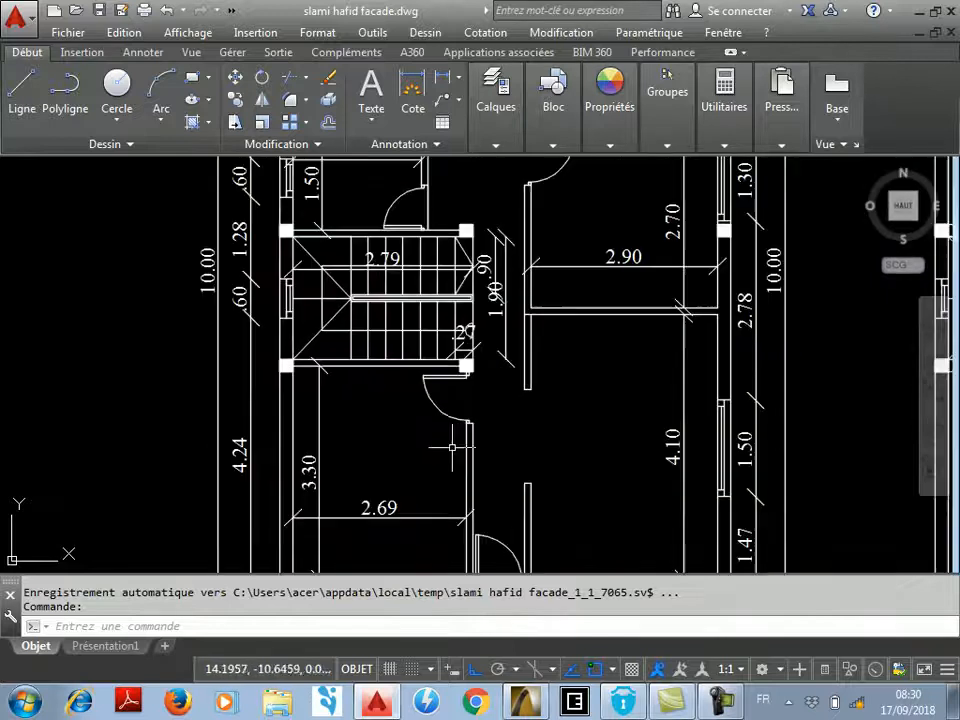
pyautogui.scroll(1, 375, 354)
pyautogui.scroll(-1, 440, 290)
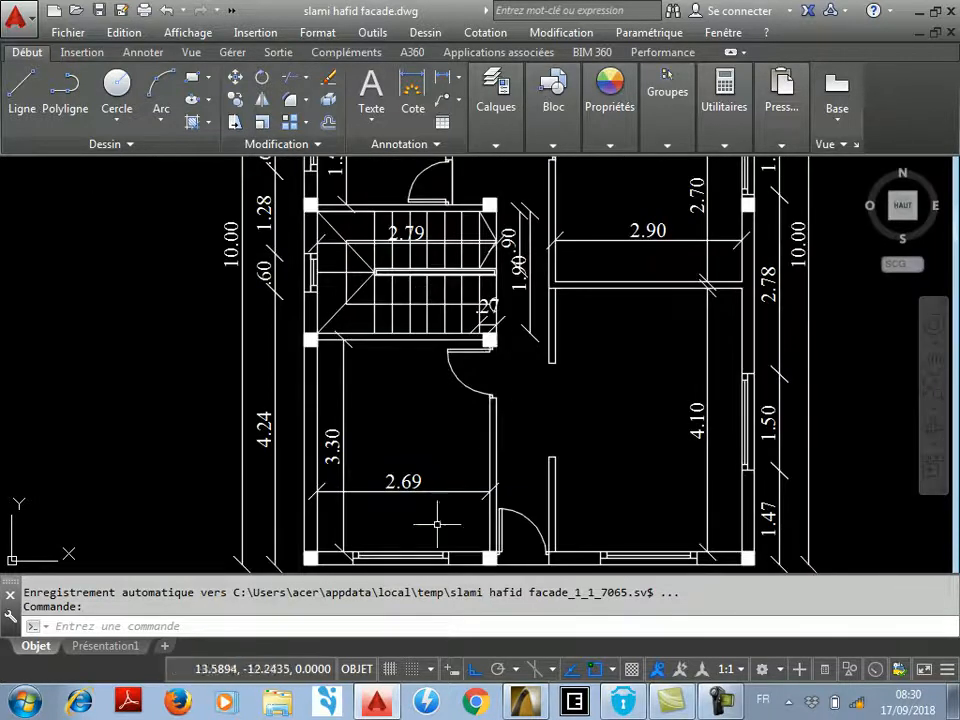
pyautogui.scroll(-1, 540, 470)
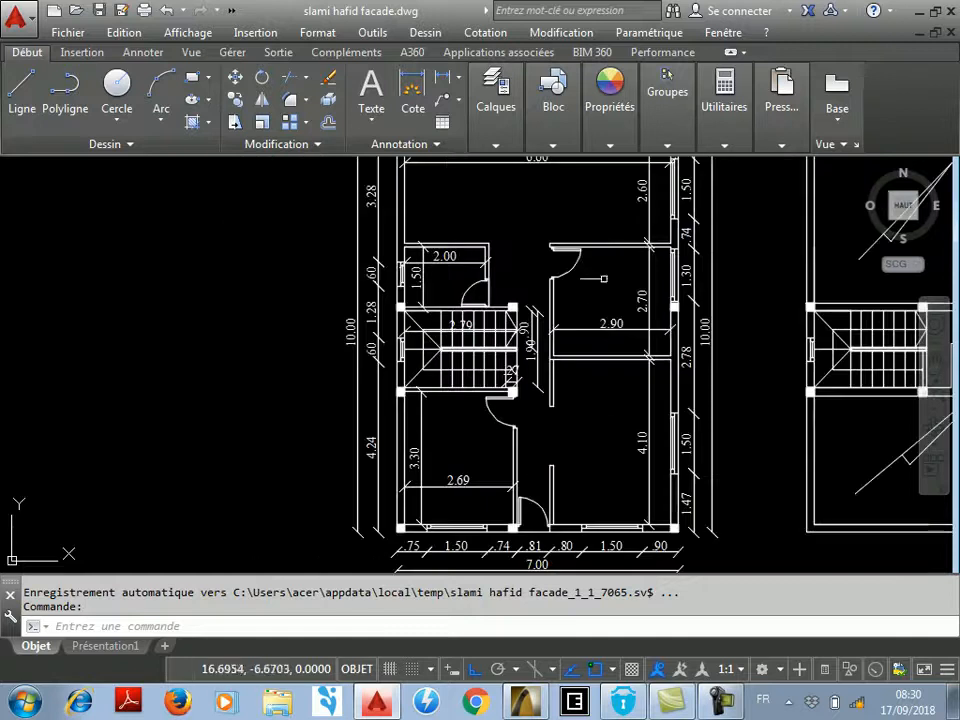
# Examine the floor plan's interior room dimensions, partition walls and doors around the staircase.
pyautogui.scroll(1, 575, 330)
pyautogui.scroll(-2, 569, 369)
pyautogui.scroll(4, 582, 400)
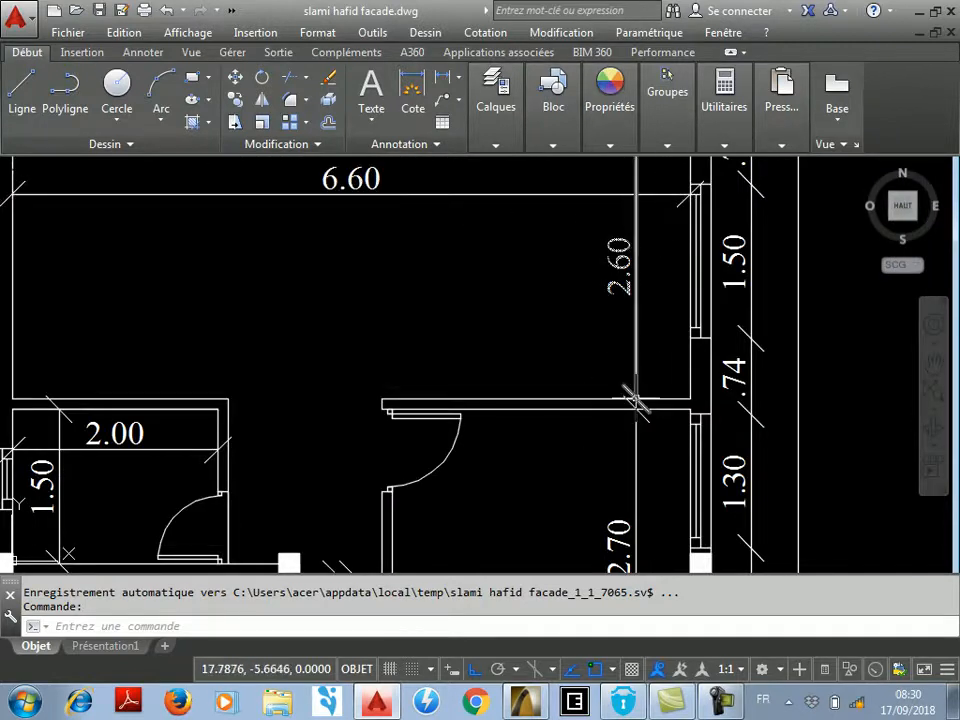
pyautogui.moveTo(636, 400)
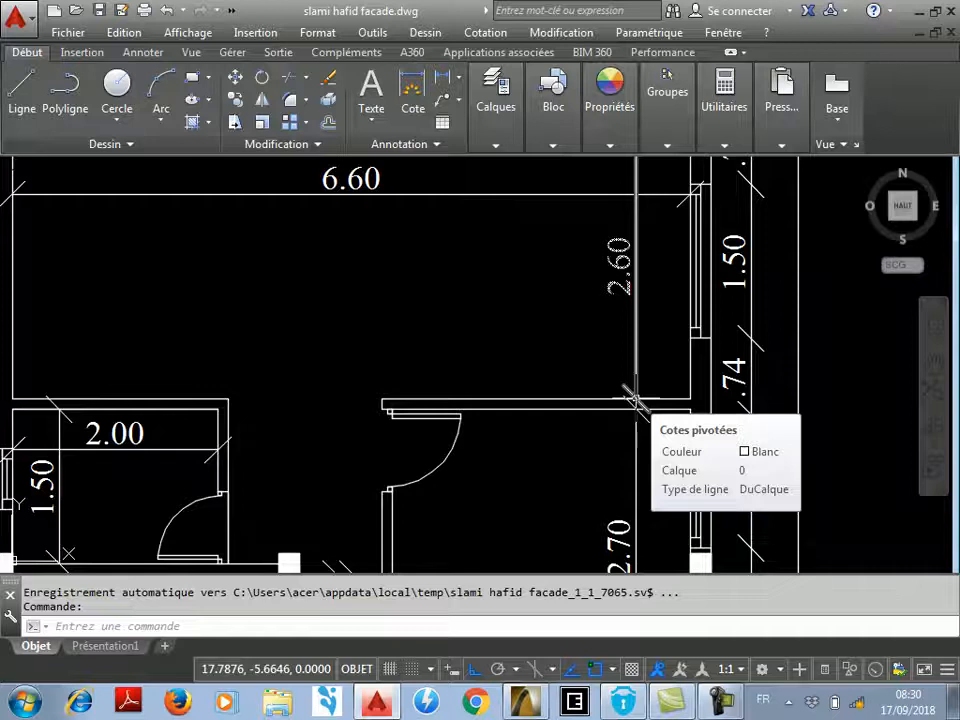
pyautogui.scroll(-1, 620, 326)
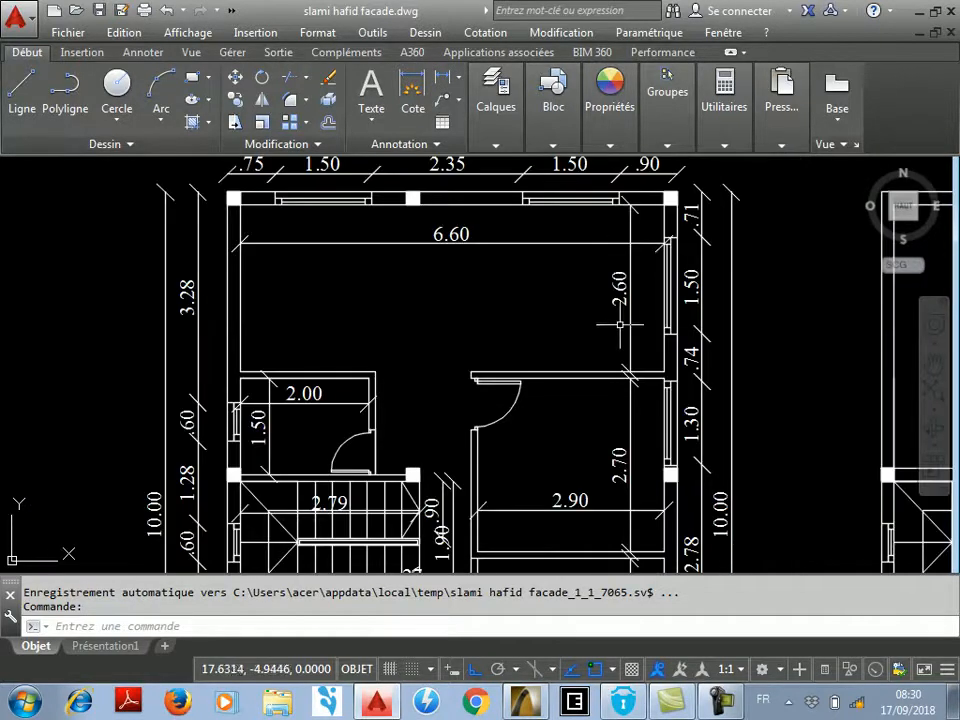
pyautogui.scroll(-2, 612, 205)
pyautogui.scroll(3, 525, 390)
pyautogui.scroll(2, 465, 400)
pyautogui.scroll(-3, 547, 265)
pyautogui.scroll(2, 565, 420)
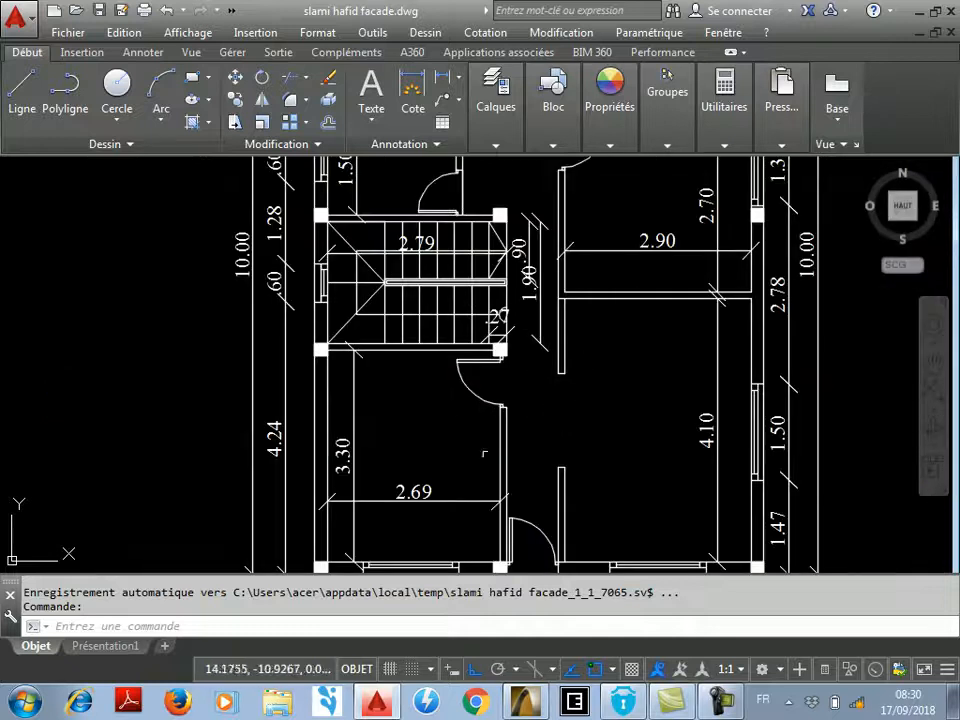
pyautogui.scroll(-4, 600, 414)
pyautogui.scroll(4, 672, 250)
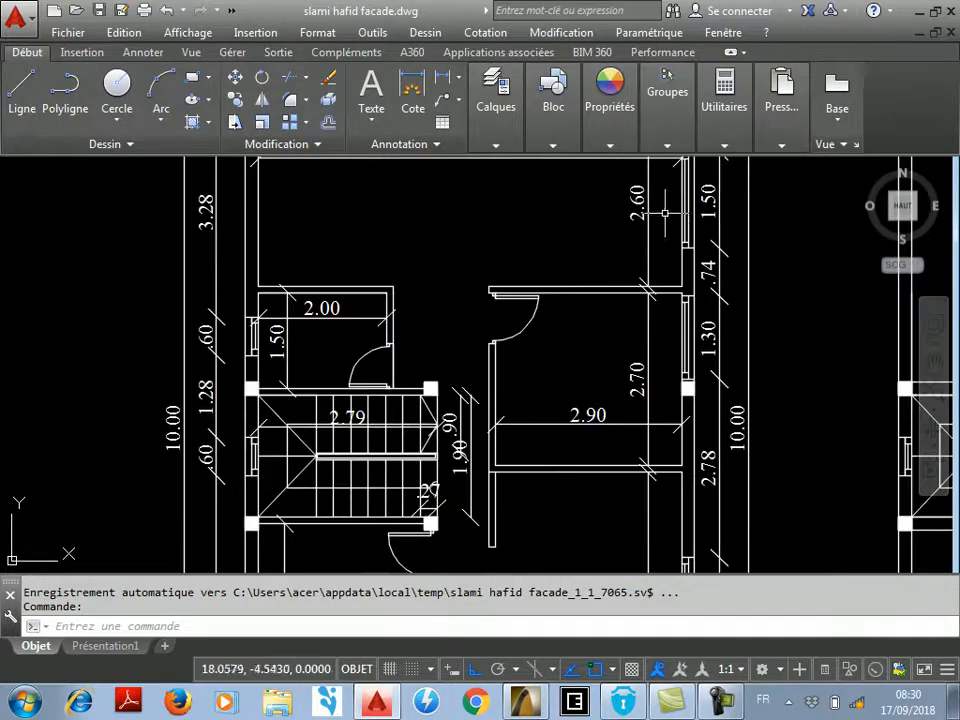
pyautogui.scroll(-4, 534, 280)
pyautogui.scroll(3, 587, 325)
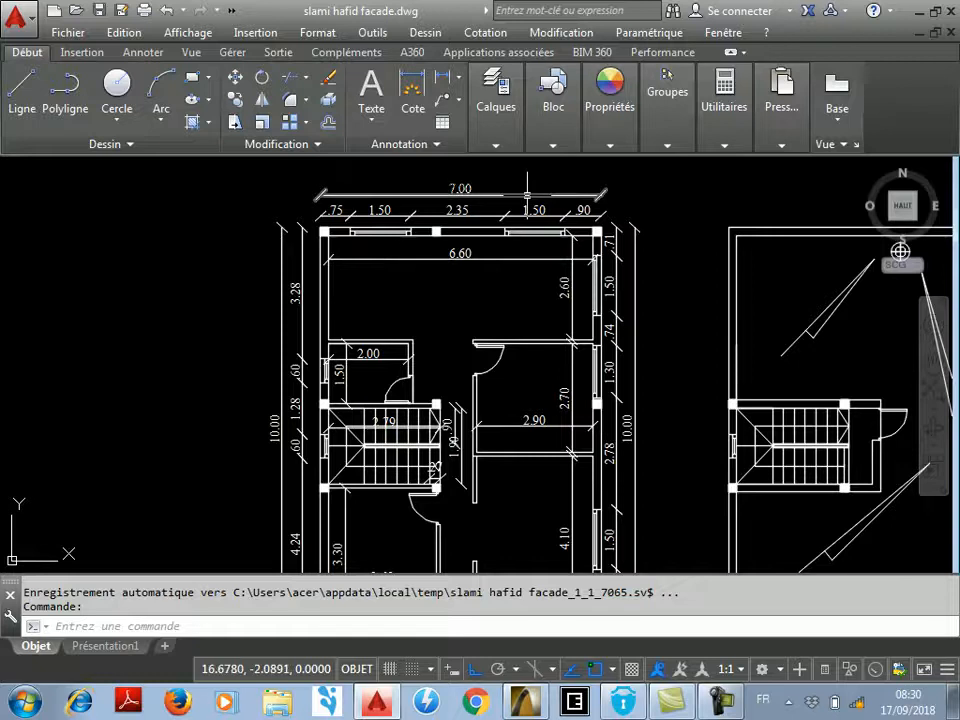
# Compare the front facade and the longitudinal section with the floor plan and the drawing's overall layout.
pyautogui.scroll(-2, 527, 193)
pyautogui.scroll(3, 564, 270)
pyautogui.scroll(-5, 515, 280)
pyautogui.scroll(5, 589, 208)
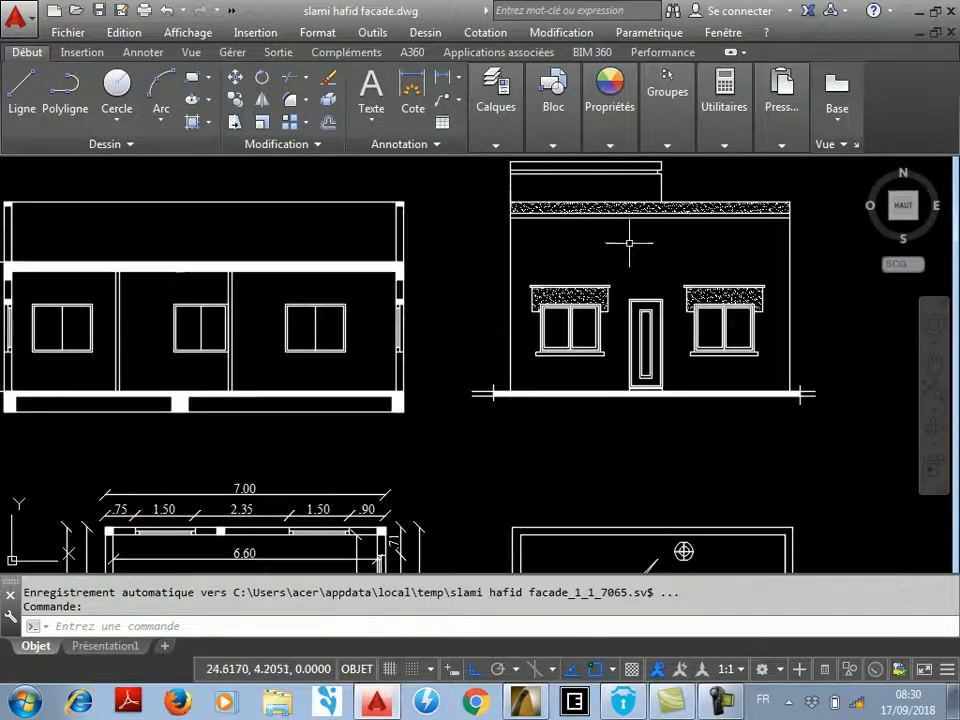
pyautogui.scroll(-3, 466, 259)
pyautogui.scroll(-1, 605, 213)
pyautogui.scroll(-2, 590, 210)
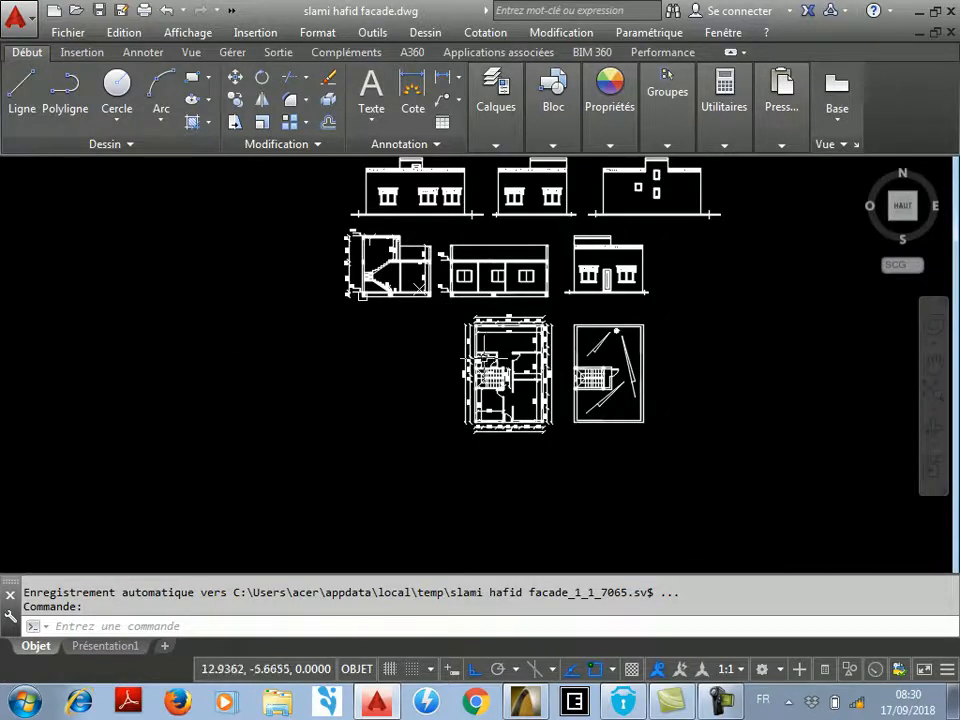
pyautogui.scroll(4, 533, 368)
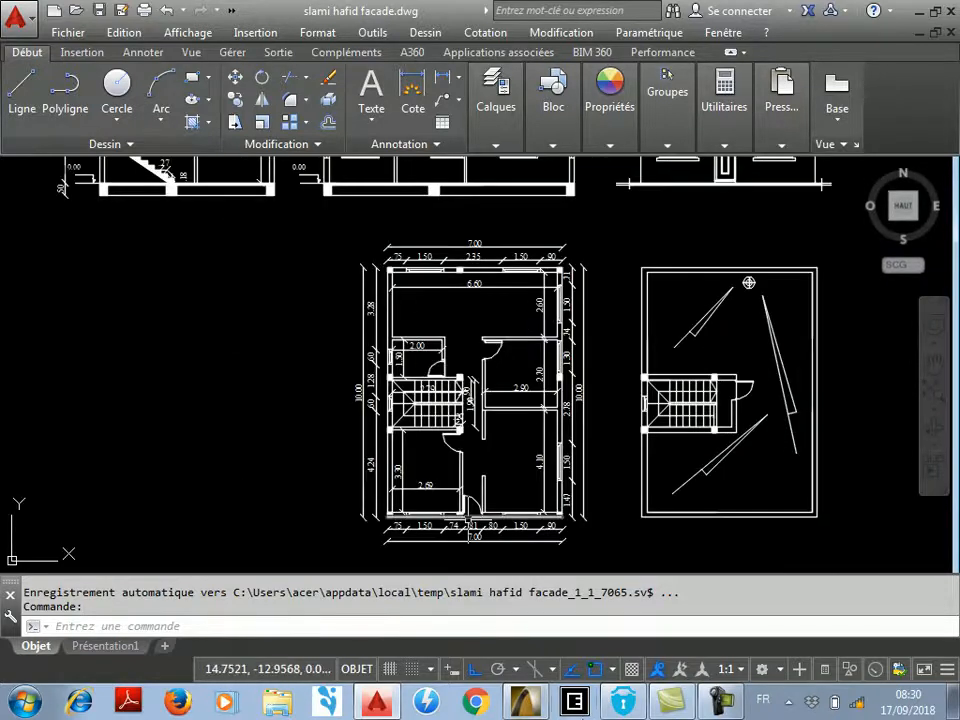
# Switch to ArchiCAD and open the storey settings with the Rez-de-chaussée storey's altitude active.
pyautogui.click(533, 706)
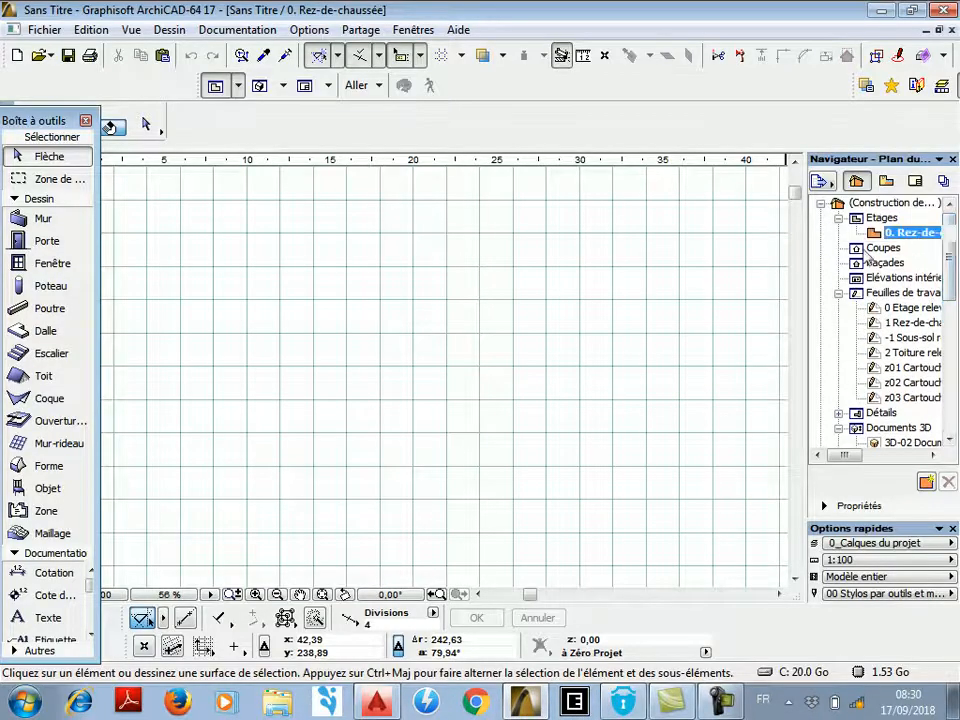
pyautogui.rightClick(897, 243)
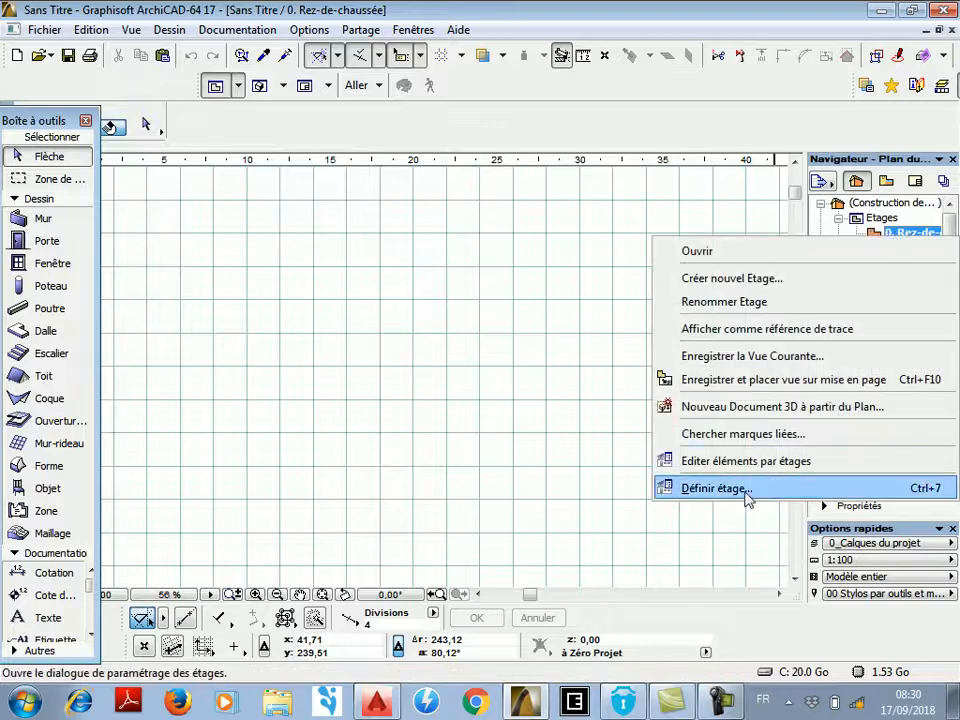
pyautogui.click(744, 490)
pyautogui.click(457, 254)
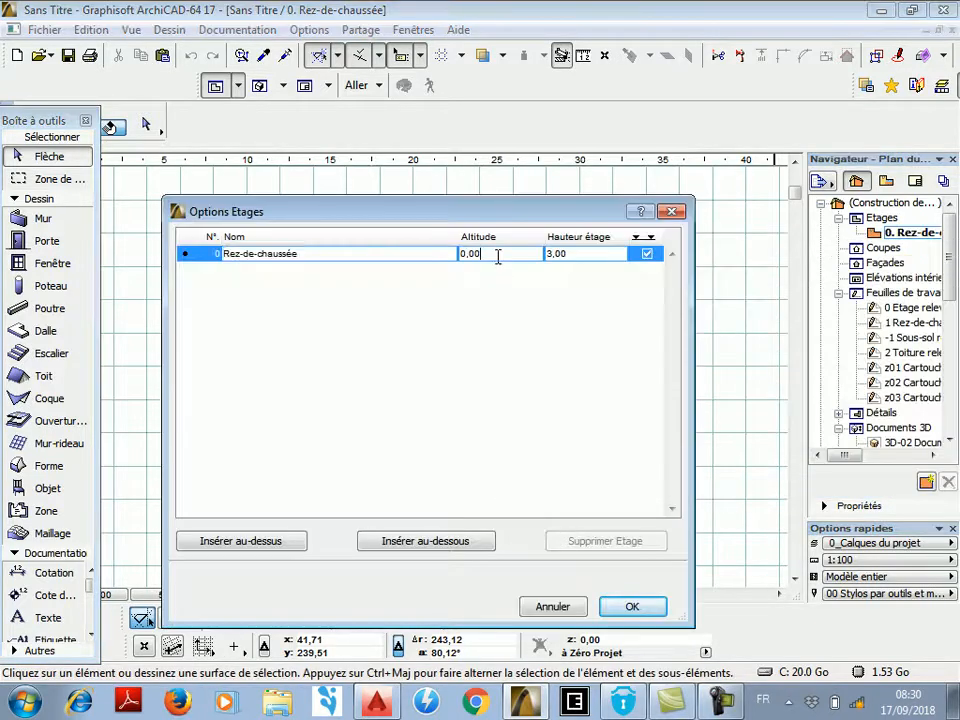
pyautogui.moveTo(580, 254); pyautogui.dragTo(451, 254)
pyautogui.click(498, 258)
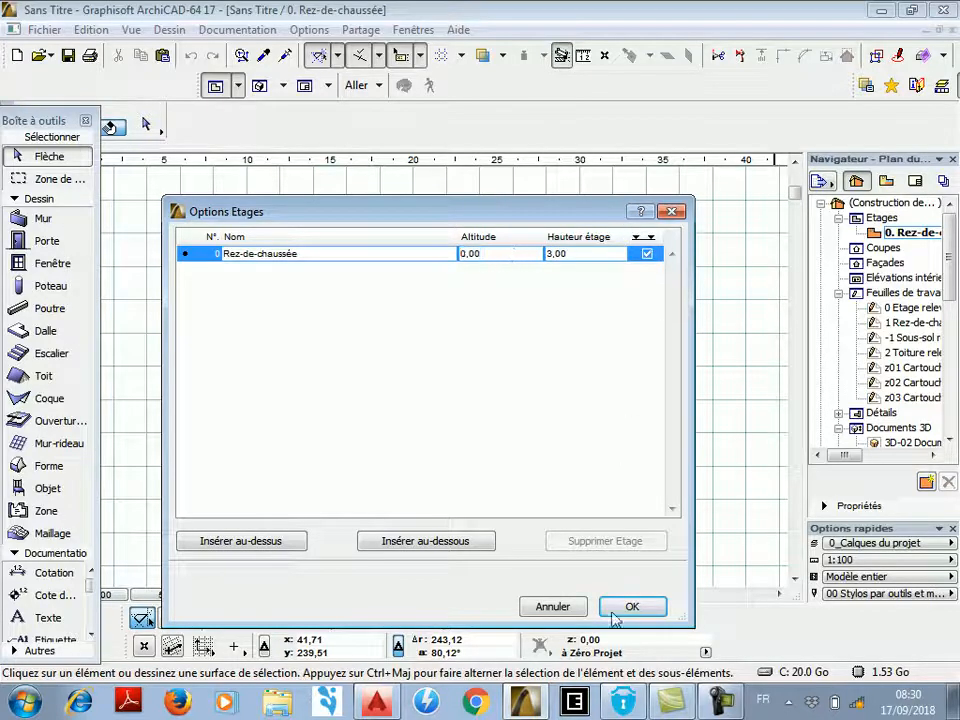
# Switch to AutoCAD and examine the ground level mark and the floor slab with its footings in the longitudinal section.
pyautogui.click(377, 703)
pyautogui.scroll(-2, 555, 455)
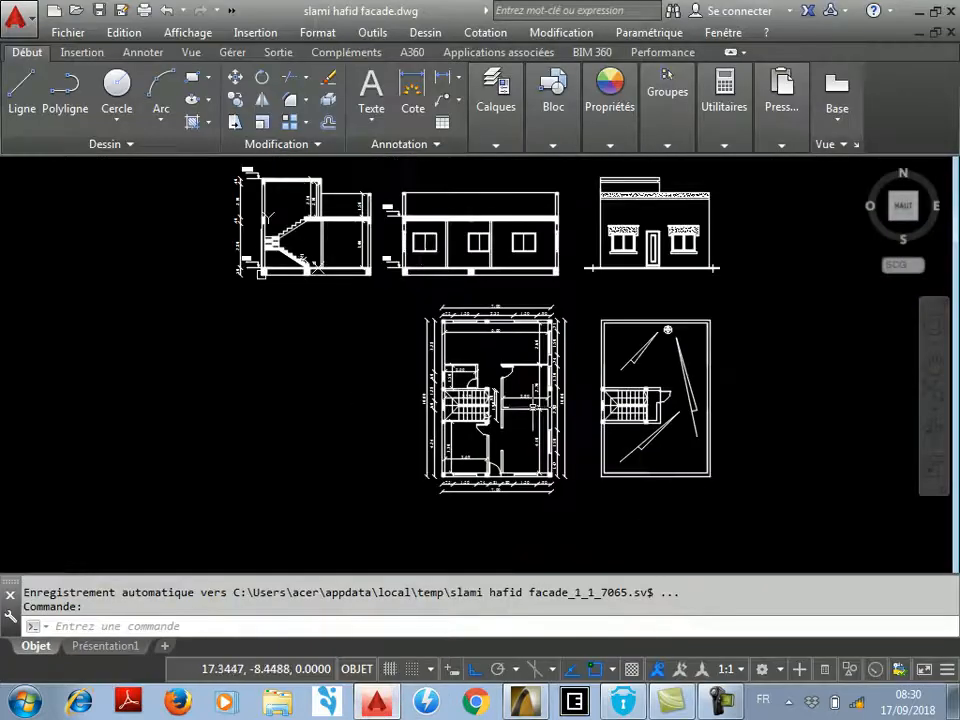
pyautogui.scroll(10, 386, 228)
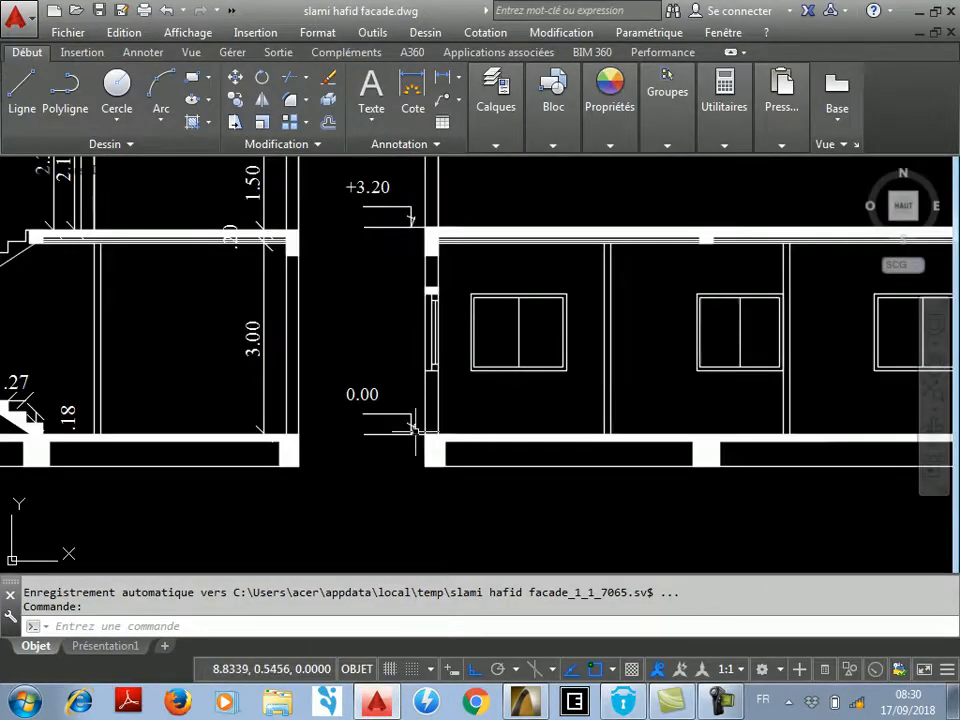
pyautogui.scroll(2, 410, 425)
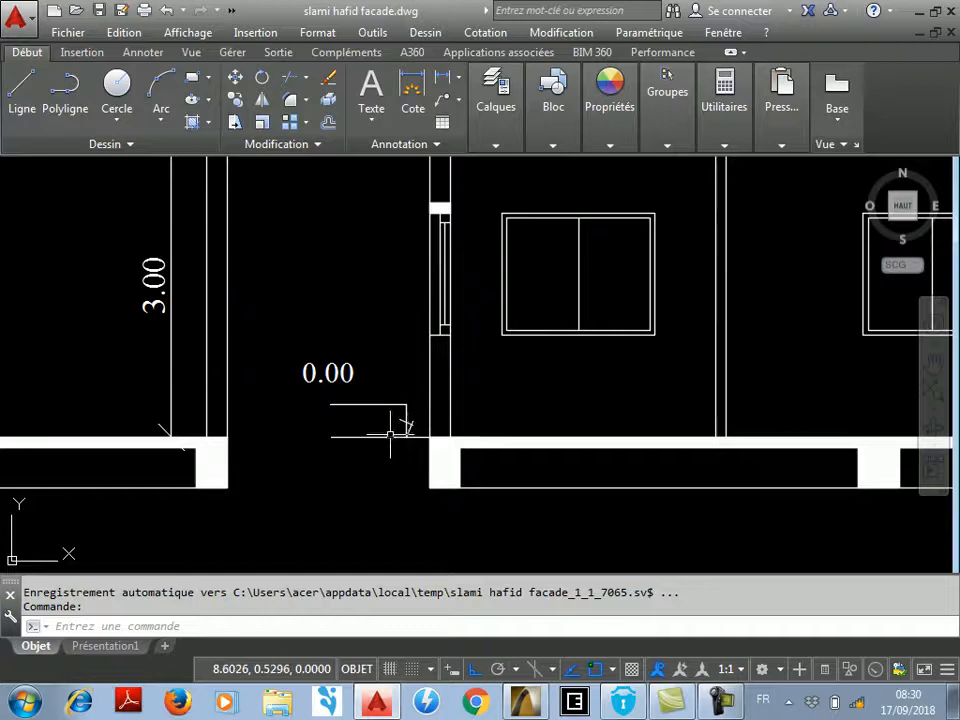
pyautogui.scroll(-5, 392, 430)
pyautogui.scroll(2, 618, 438)
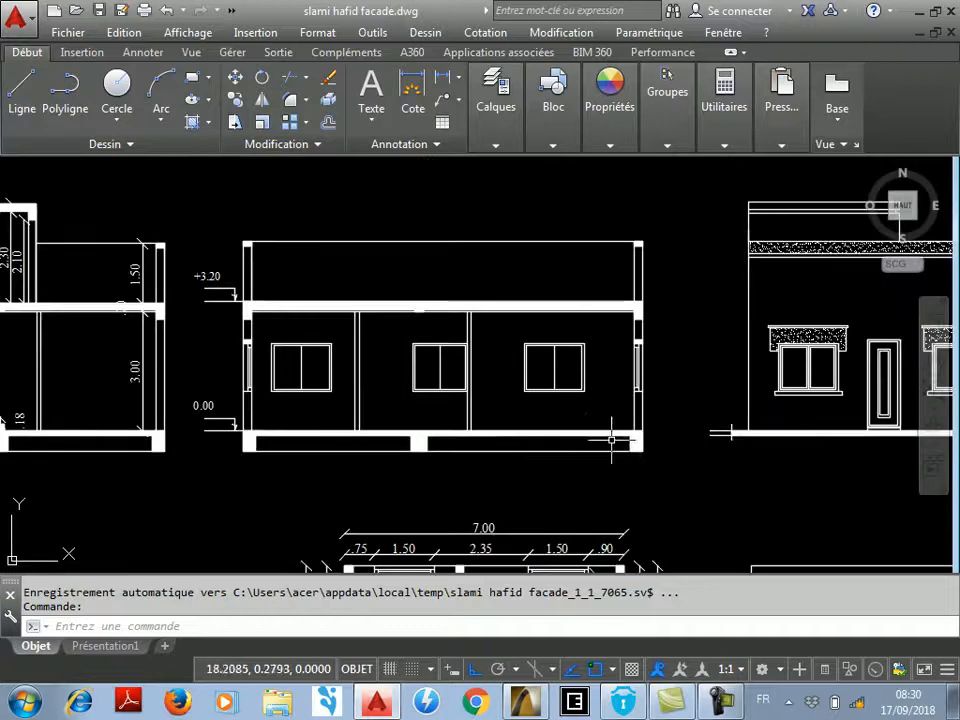
pyautogui.scroll(3, 626, 434)
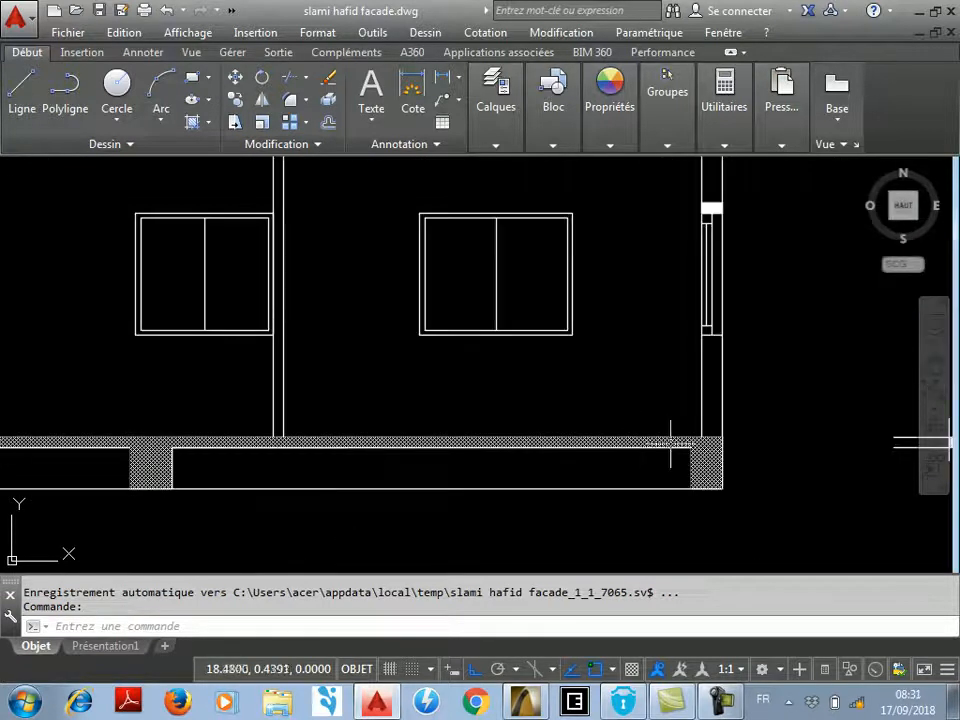
pyautogui.scroll(-4, 665, 427)
pyautogui.scroll(-3, 499, 316)
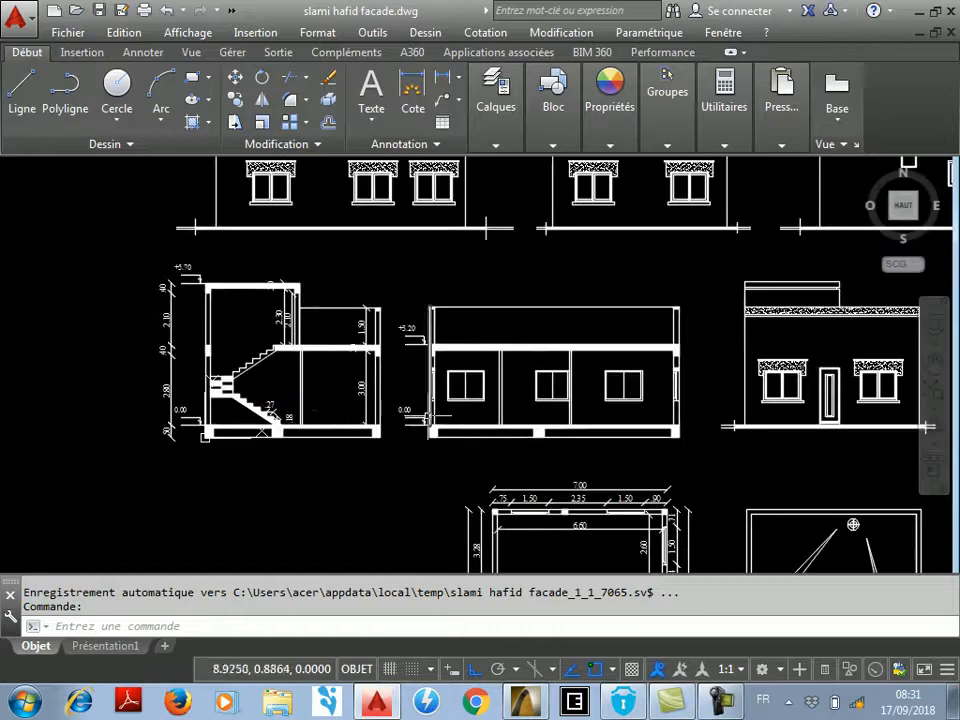
# Examine the upper slab's level mark and the ground-floor height and slab thickness dimensions in the two sections.
pyautogui.scroll(3, 358, 319)
pyautogui.scroll(2, 489, 439)
pyautogui.scroll(-2, 489, 439)
pyautogui.scroll(3, 126, 430)
pyautogui.scroll(-4, 126, 430)
pyautogui.scroll(4, 540, 297)
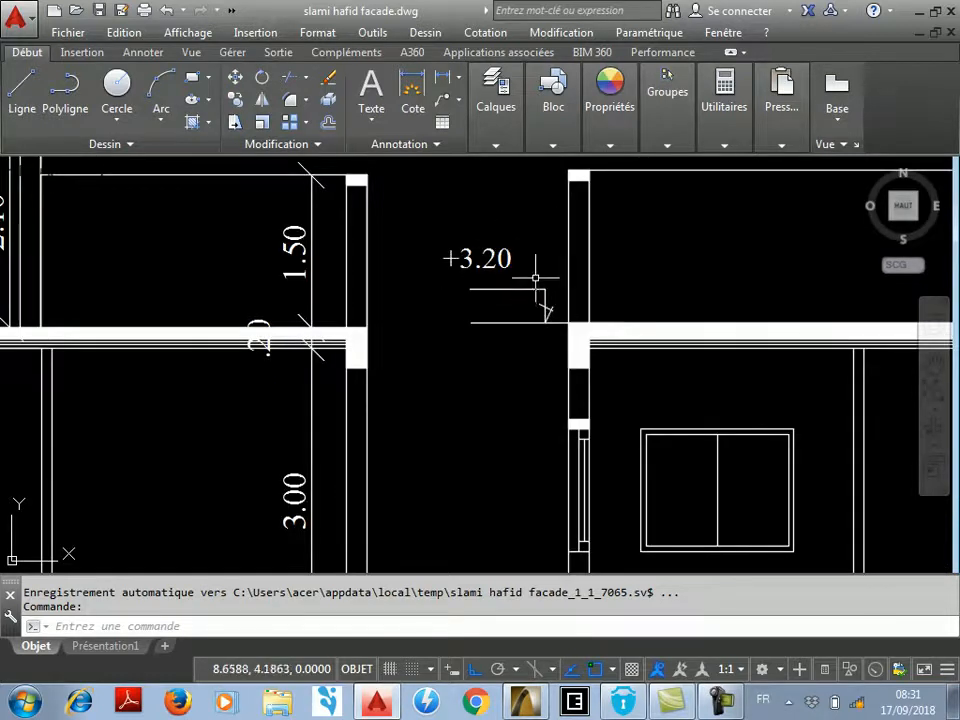
pyautogui.scroll(-4, 542, 300)
pyautogui.scroll(3, 531, 395)
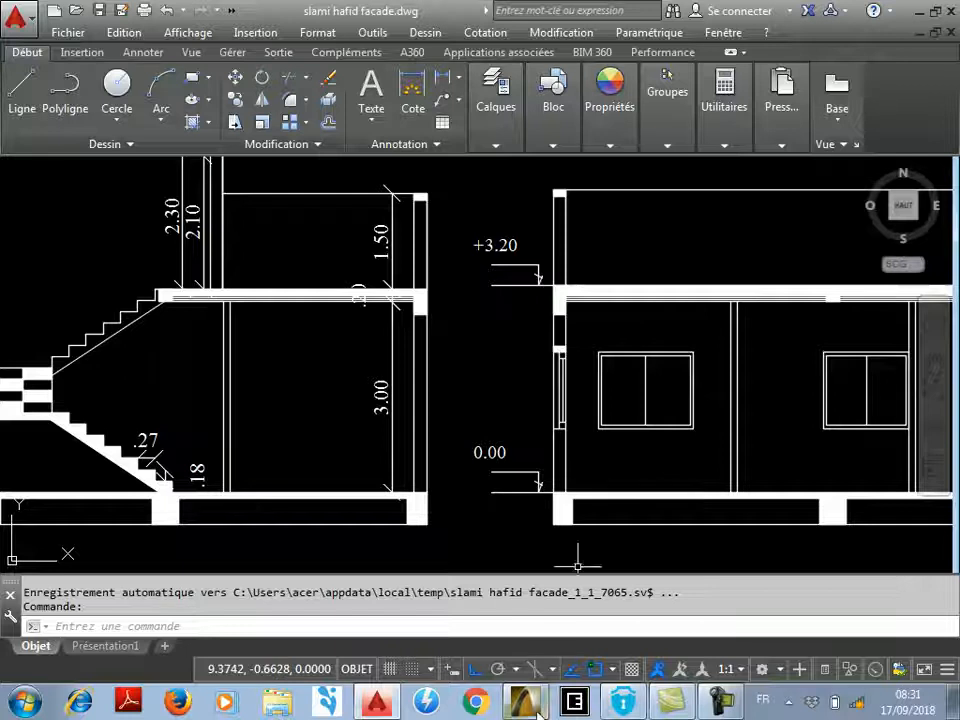
# Switch back to ArchiCAD, set the Rez-de-chaussée storey height to 3,20 and apply the storey settings.
pyautogui.click(524, 702)
pyautogui.click(574, 254)
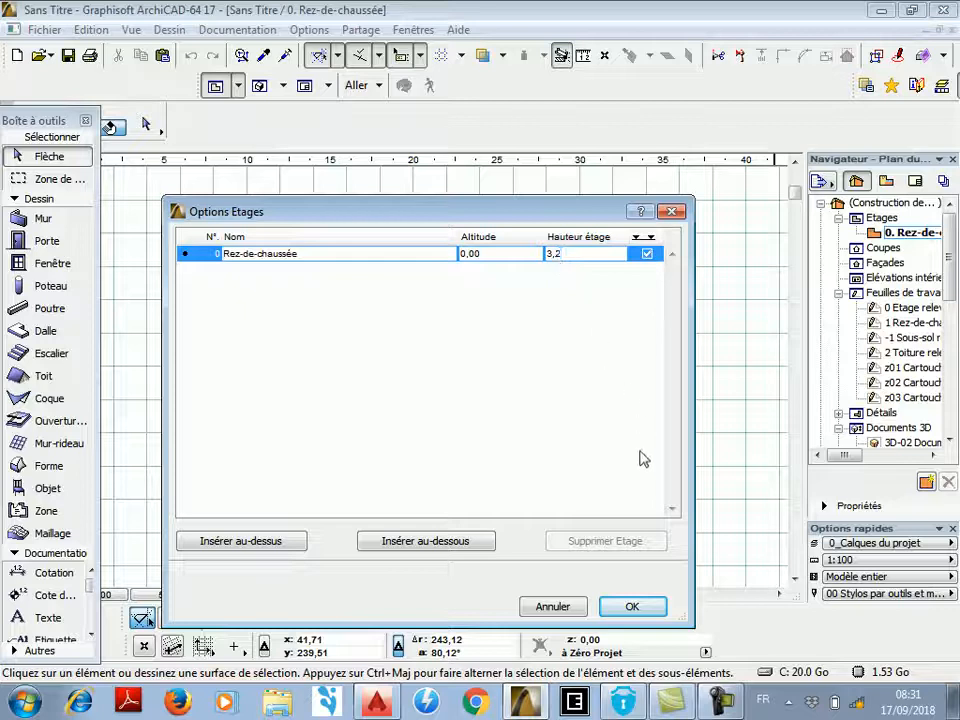
pyautogui.press('Tab')
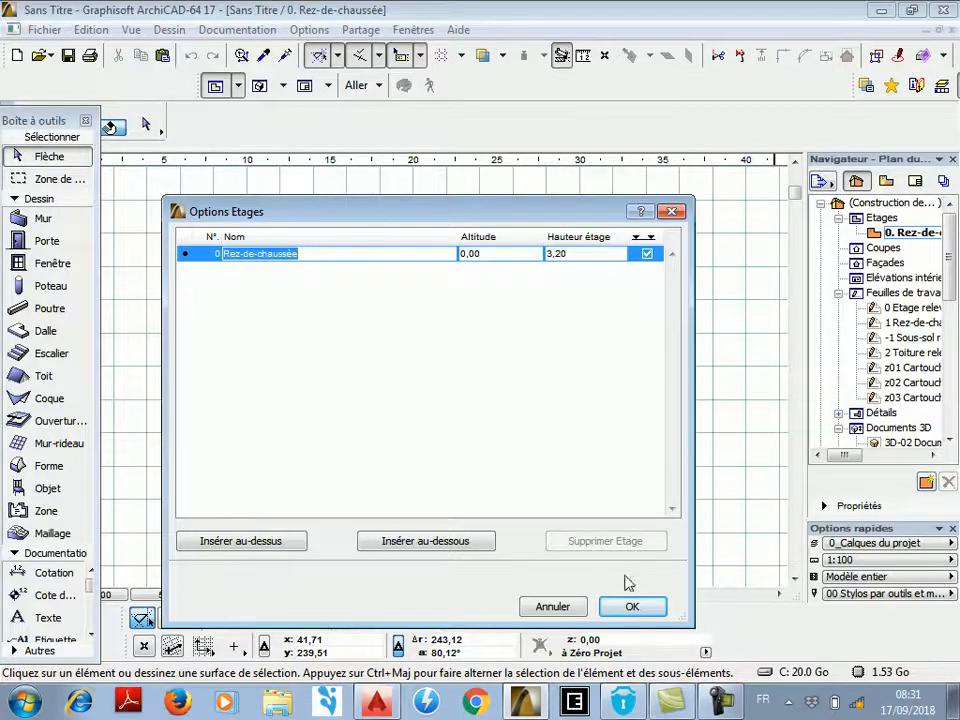
pyautogui.click(640, 606)
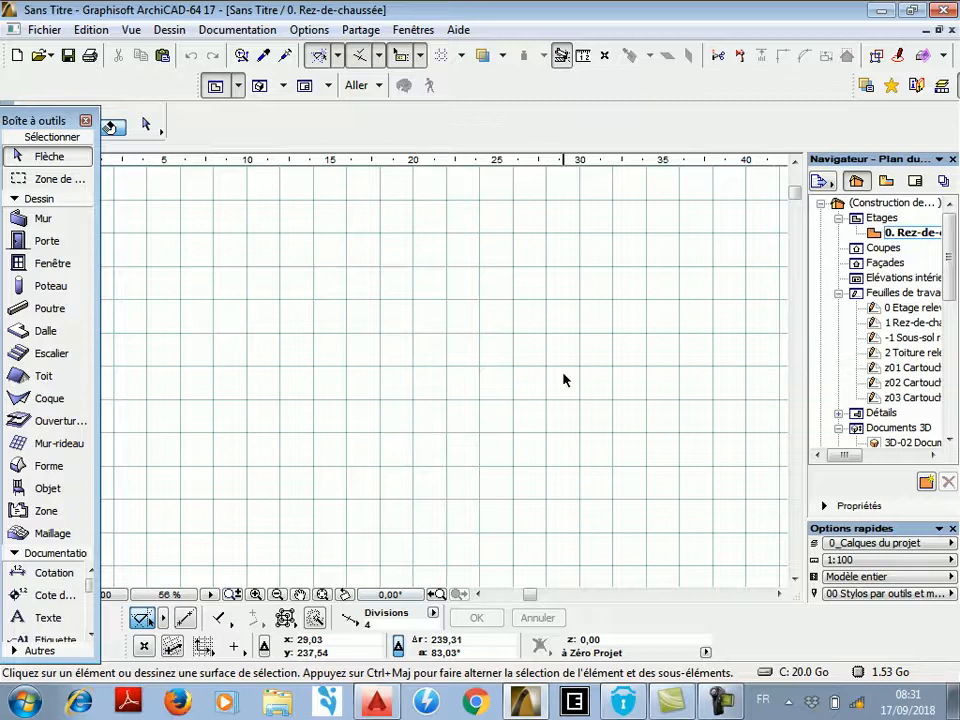
# Activate the Wall tool and shift the floating Boîte à outils slightly away from the window's edge.
pyautogui.scroll(2, 563, 380)
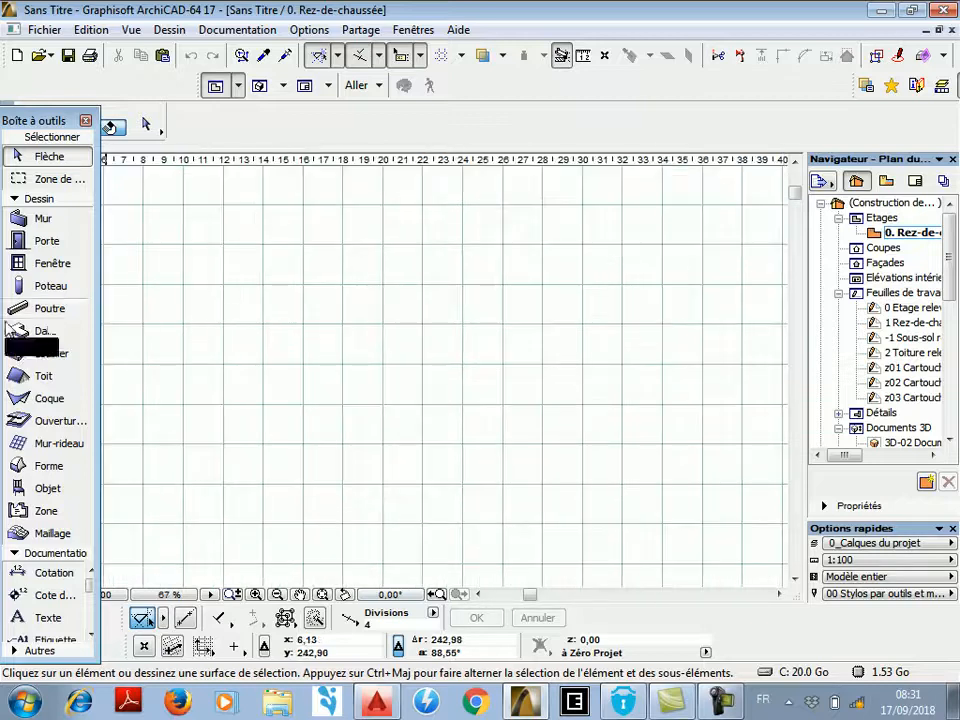
pyautogui.click(40, 222)
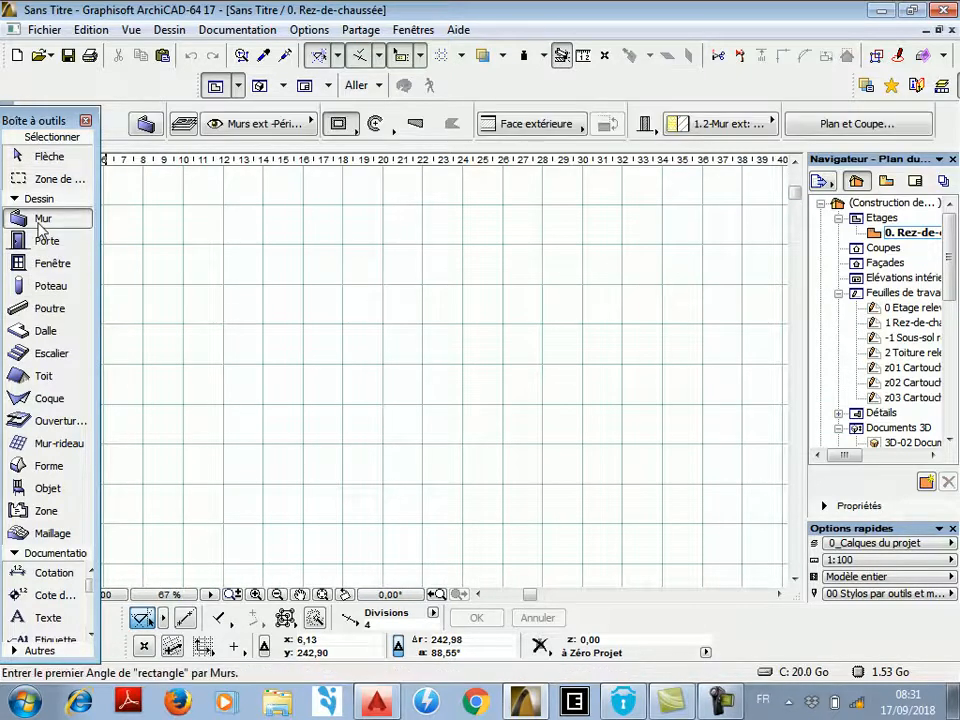
pyautogui.moveTo(51, 118); pyautogui.dragTo(57, 117)
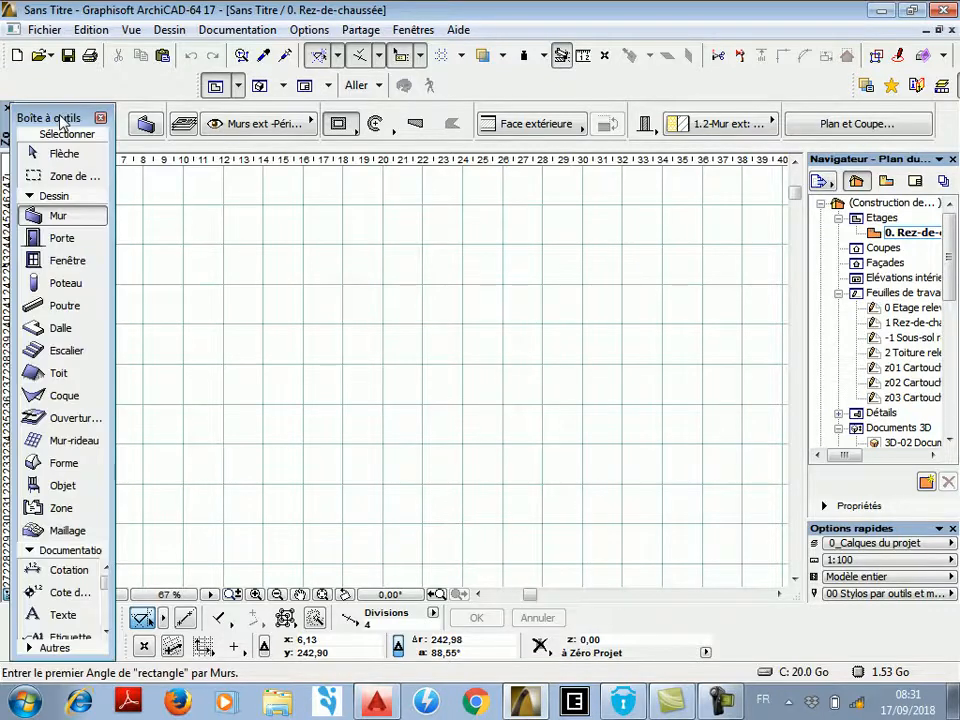
# Open the wall default settings and switch the wall structure from composite to basic, using Struct. - Béton armé.
pyautogui.click(148, 125)
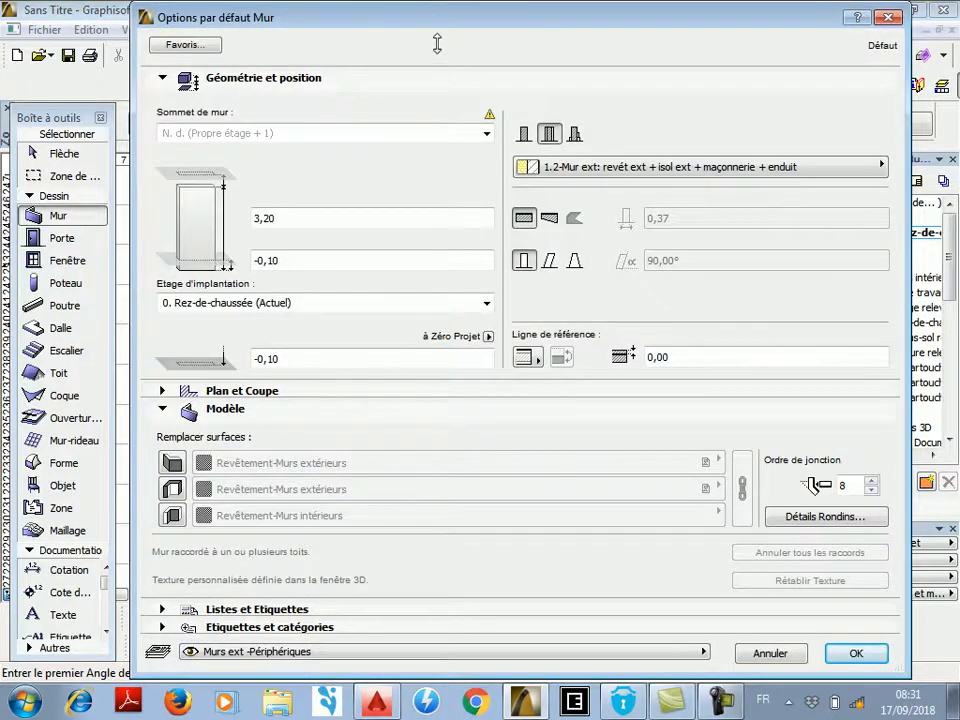
pyautogui.moveTo(510, 30)
pyautogui.mouseDown()
pyautogui.moveTo(452, 62)
pyautogui.moveTo(521, 169)
pyautogui.moveTo(505, 58)
pyautogui.moveTo(520, 8)
pyautogui.moveTo(497, 10)
pyautogui.moveTo(497, 23)
pyautogui.mouseUp()
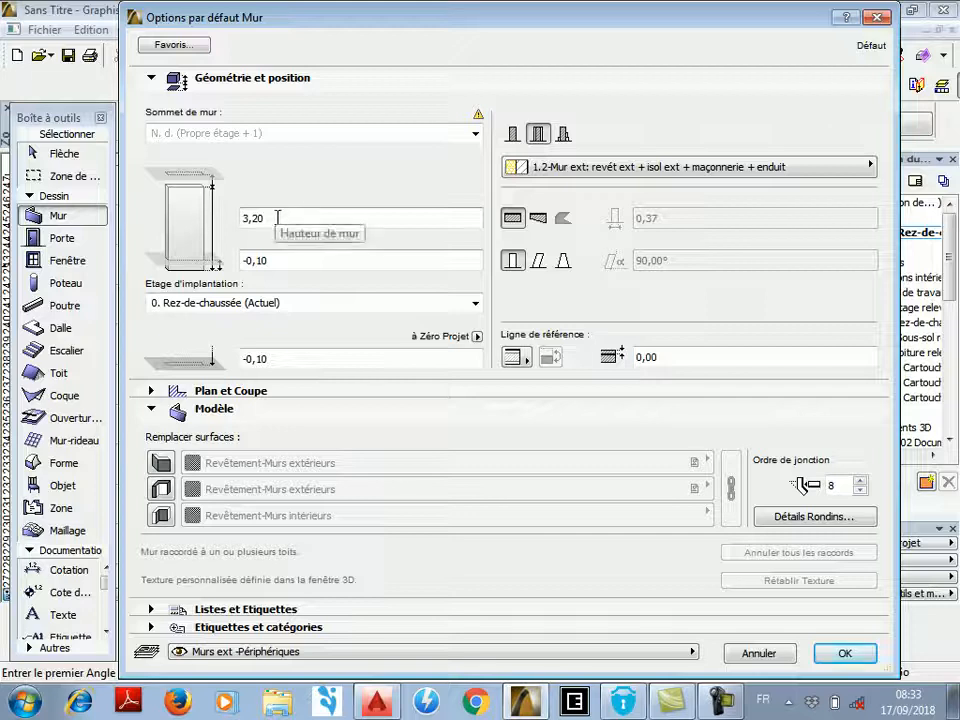
pyautogui.click(512, 137)
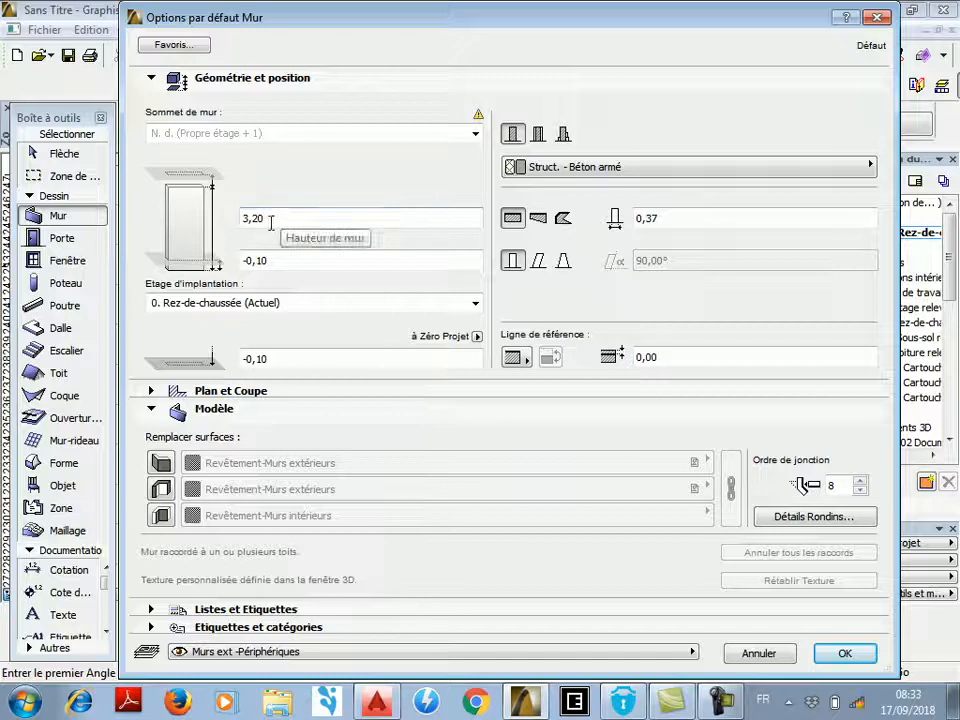
# Switch to the AutoCAD section and measure the depth of the beam at the outer wall's top with a linear dimension, without placing it.
pyautogui.click(378, 703)
pyautogui.scroll(5, 514, 315)
pyautogui.scroll(-5, 474, 407)
pyautogui.scroll(2, 645, 247)
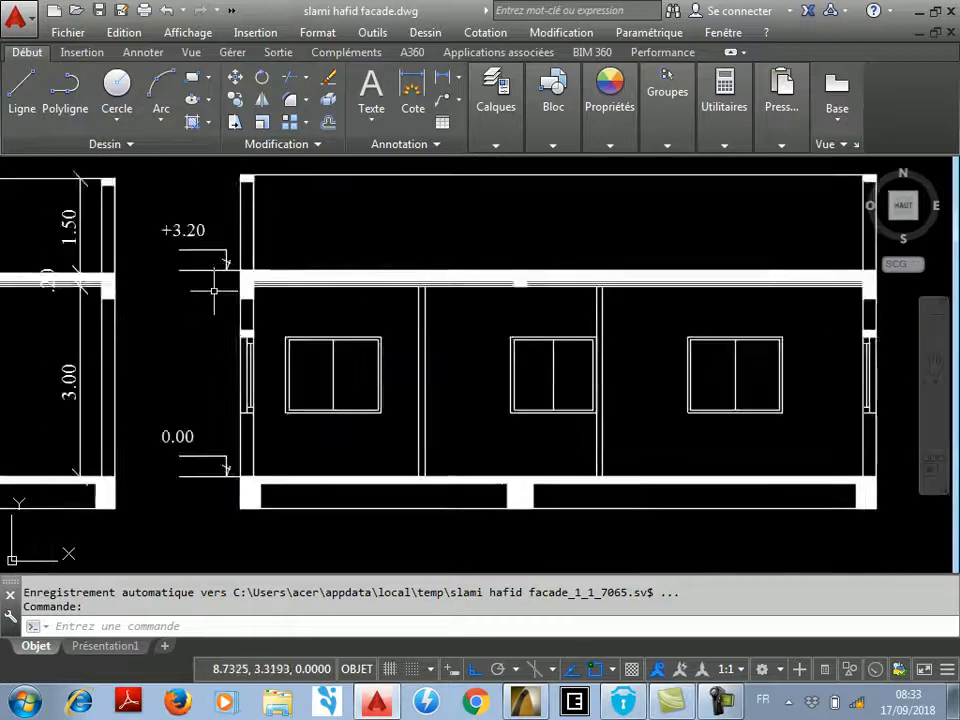
pyautogui.scroll(4, 215, 293)
pyautogui.click(485, 32)
pyautogui.click(500, 80)
pyautogui.click(279, 240)
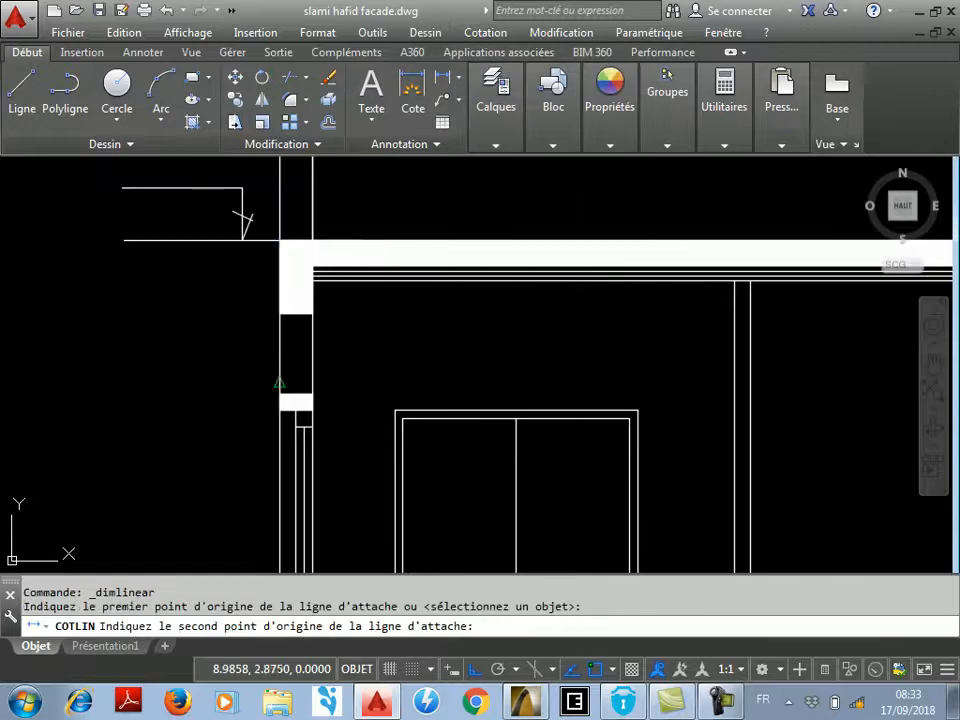
pyautogui.click(276, 313)
pyautogui.scroll(-2, 218, 345)
pyautogui.rightClick(218, 348)
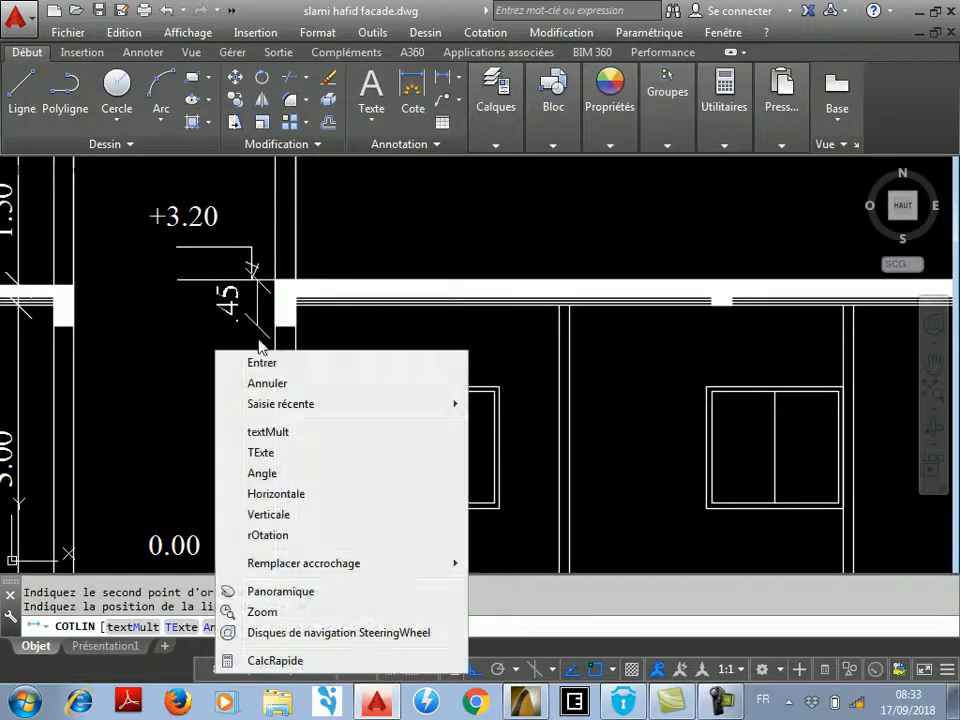
pyautogui.press('Escape')
pyautogui.press('Escape')
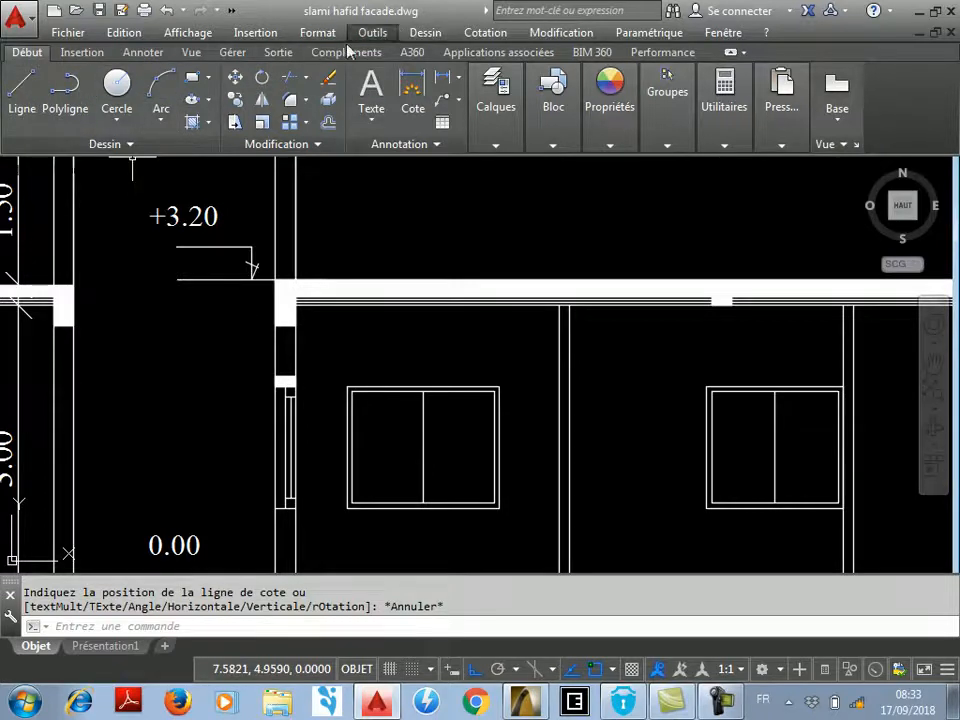
pyautogui.scroll(2, 304, 244)
pyautogui.scroll(-3, 304, 244)
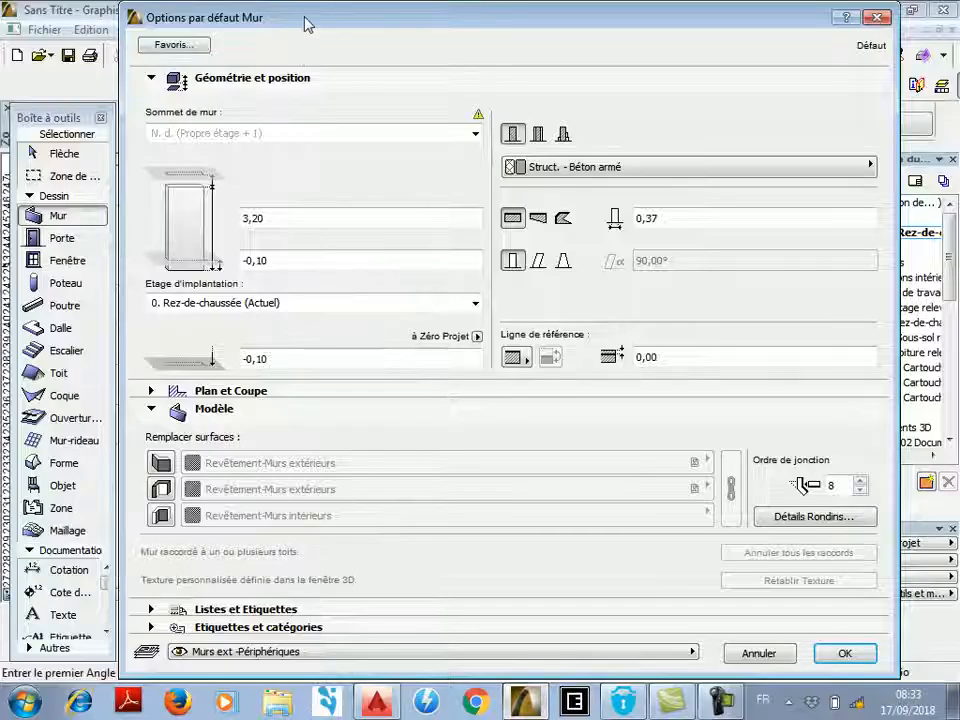
# Return to ArchiCAD, shift the wall settings dialog slightly aside and open the wall height value for editing.
pyautogui.moveTo(305, 22); pyautogui.dragTo(358, 28)
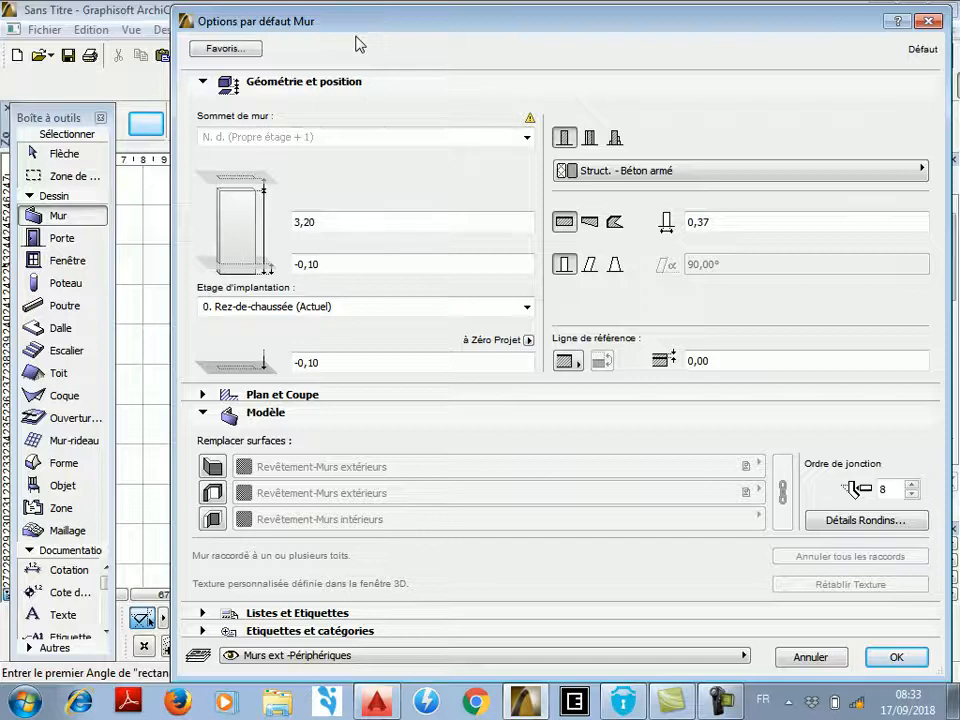
pyautogui.moveTo(351, 223); pyautogui.dragTo(286, 219)
pyautogui.click(341, 224)
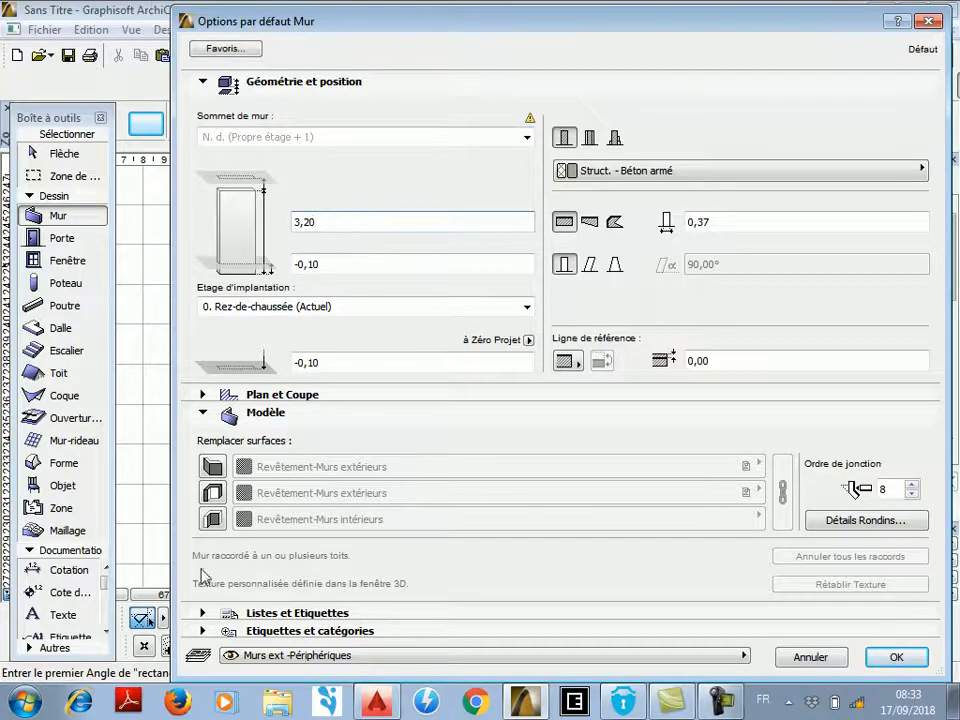
# Examine in the AutoCAD section how the outer wall meets the beam and slab below the +3.20 level.
pyautogui.click(384, 692)
pyautogui.scroll(-2, 383, 403)
pyautogui.scroll(2, 374, 312)
pyautogui.scroll(2, 340, 316)
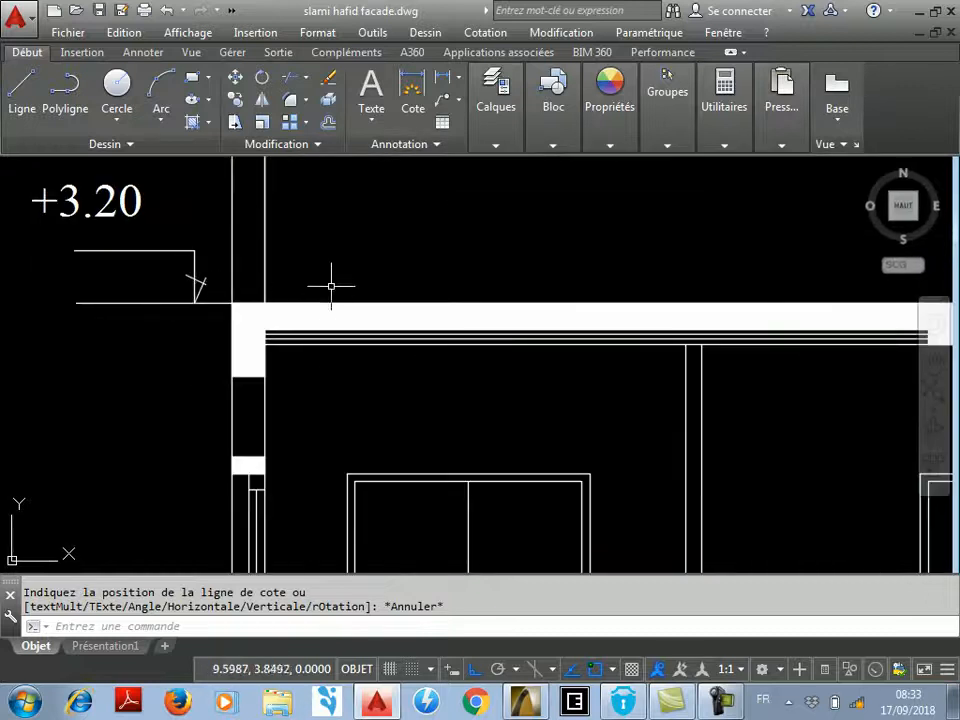
pyautogui.scroll(-2, 331, 284)
pyautogui.scroll(2, 285, 354)
pyautogui.scroll(-4, 285, 326)
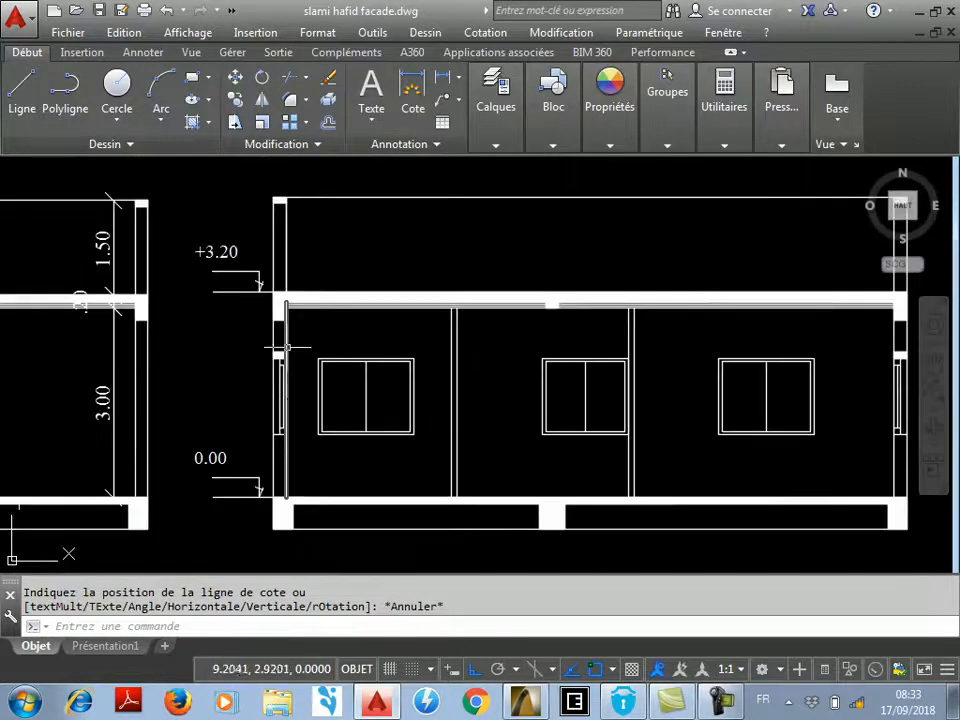
pyautogui.scroll(2, 279, 336)
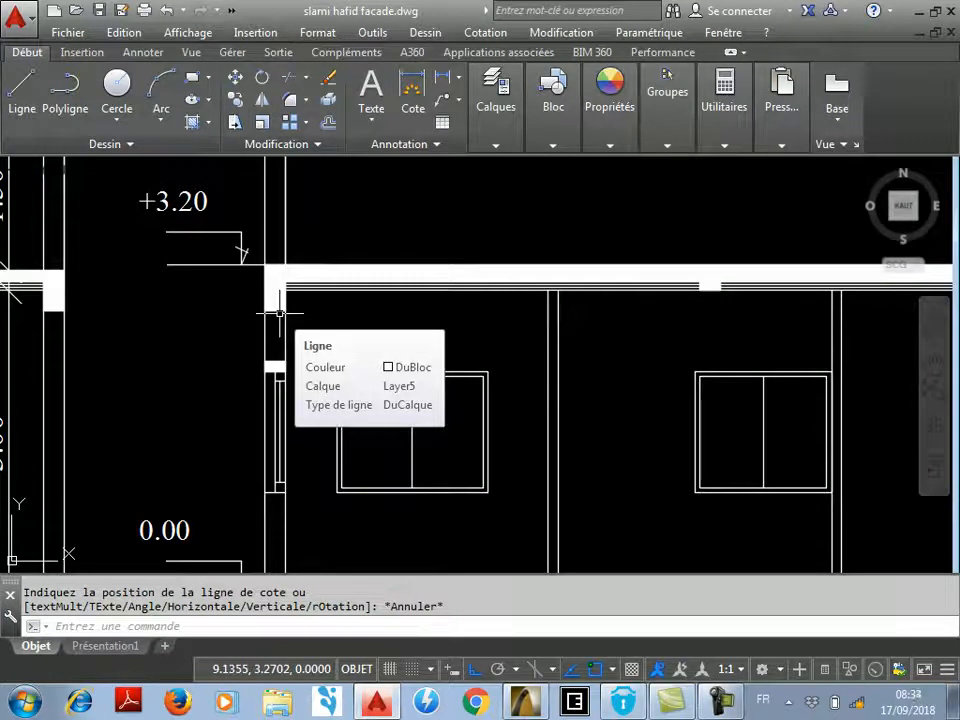
pyautogui.scroll(2, 279, 313)
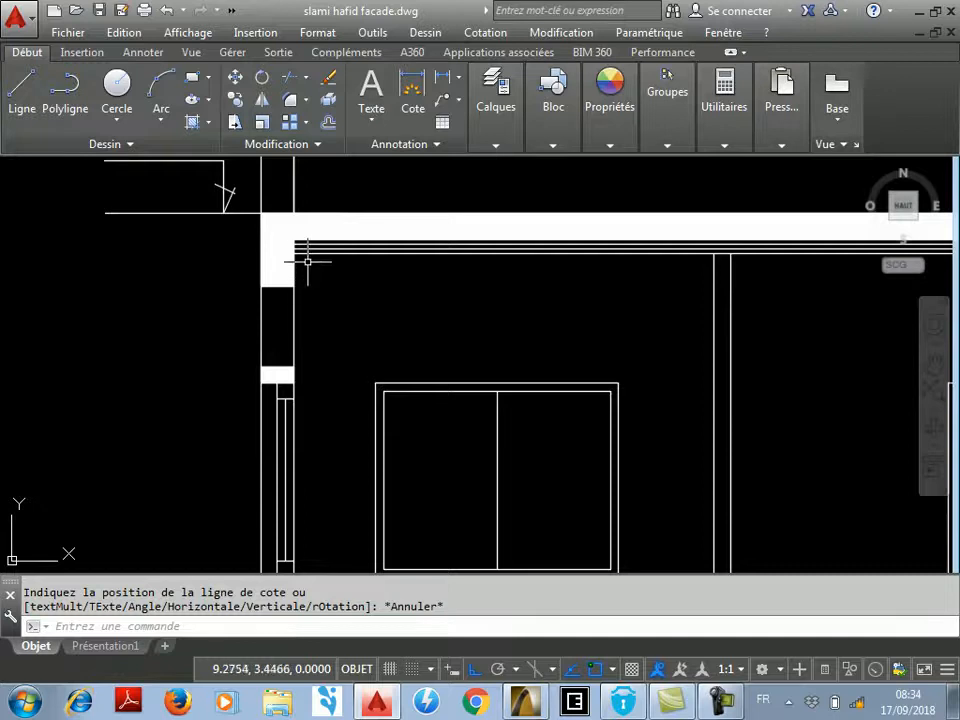
pyautogui.scroll(3, 300, 215)
pyautogui.scroll(-3, 306, 262)
pyautogui.scroll(2, 321, 225)
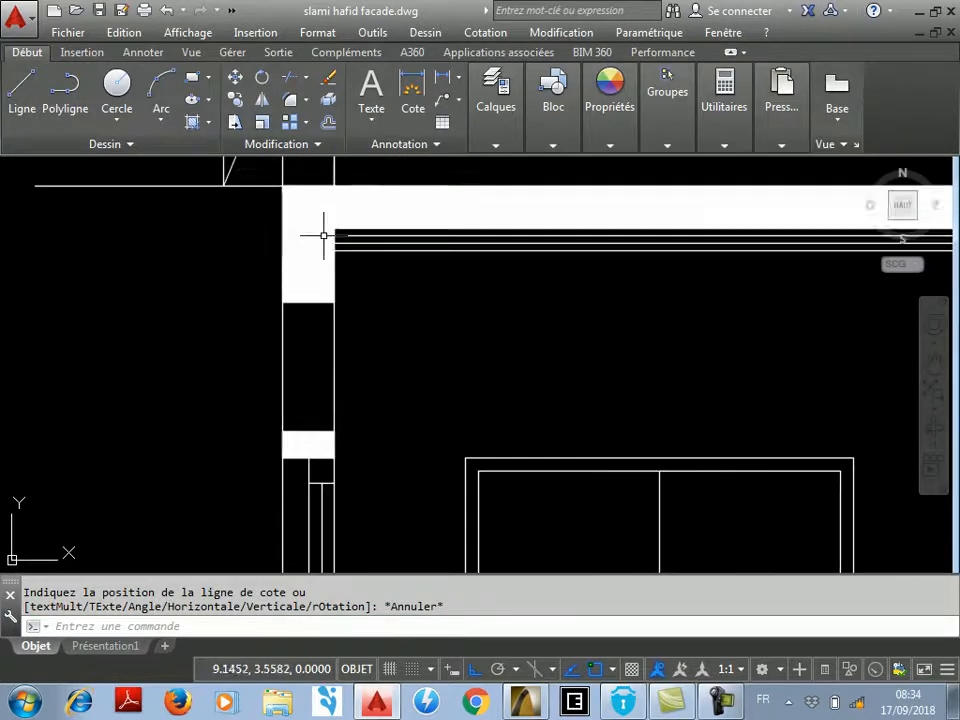
pyautogui.scroll(-4, 266, 184)
# Switch back to ArchiCAD and set the default wall height to 2,80 and its base offset to 0,00.
pyautogui.click(525, 702)
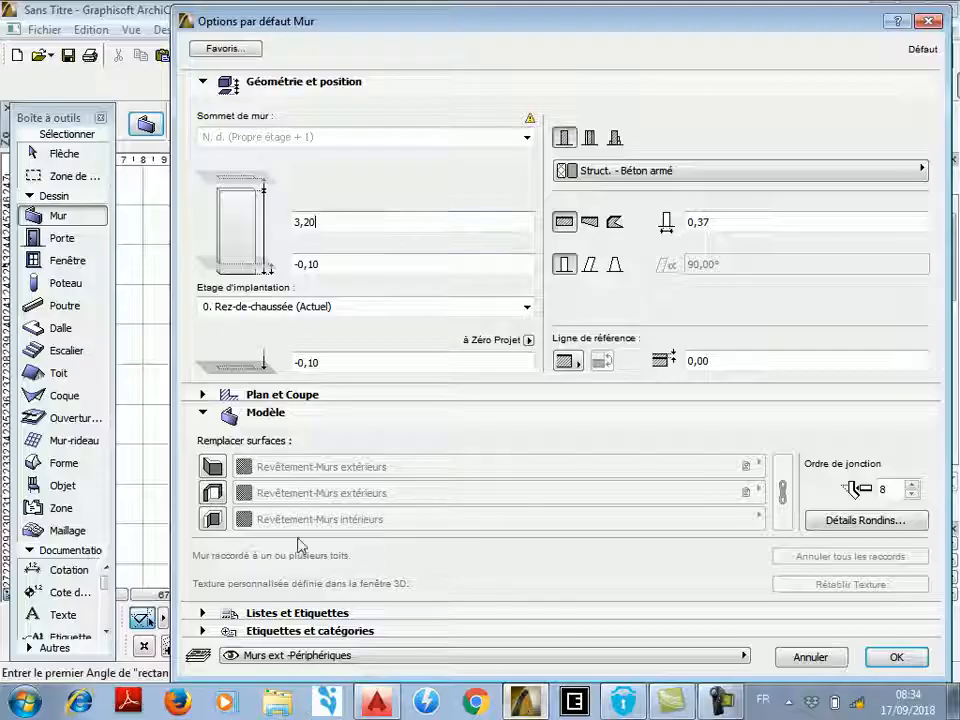
pyautogui.write('2,8')
pyautogui.click(332, 264)
pyautogui.moveTo(320, 265); pyautogui.dragTo(288, 264)
pyautogui.write('0')
pyautogui.click(353, 224)
pyautogui.moveTo(331, 224); pyautogui.dragTo(289, 218)
pyautogui.write('2')
pyautogui.click(328, 264)
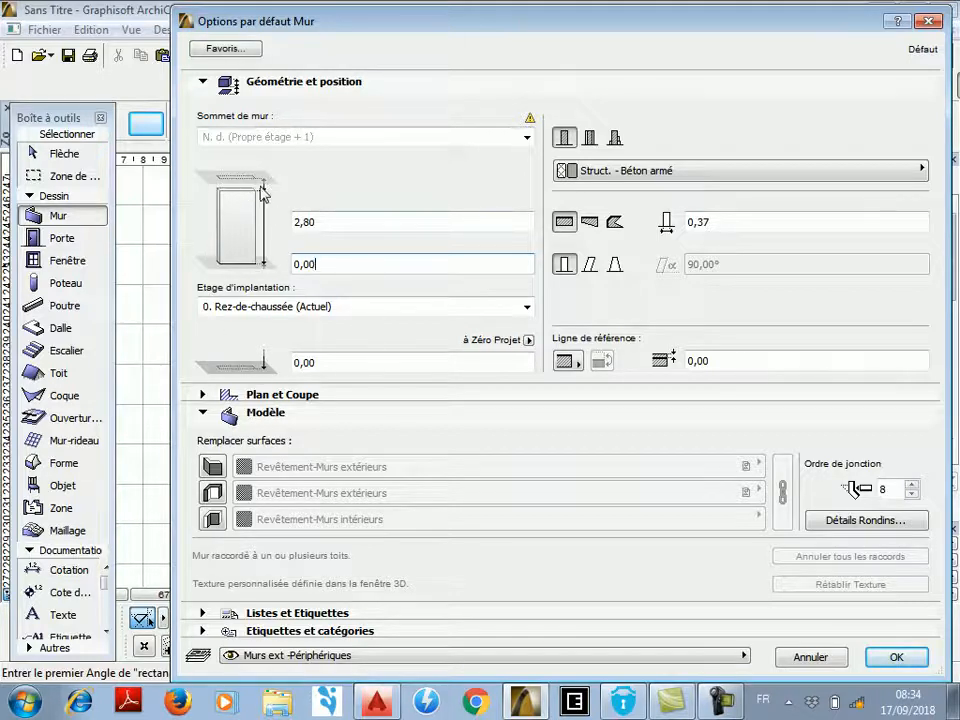
pyautogui.click(330, 362)
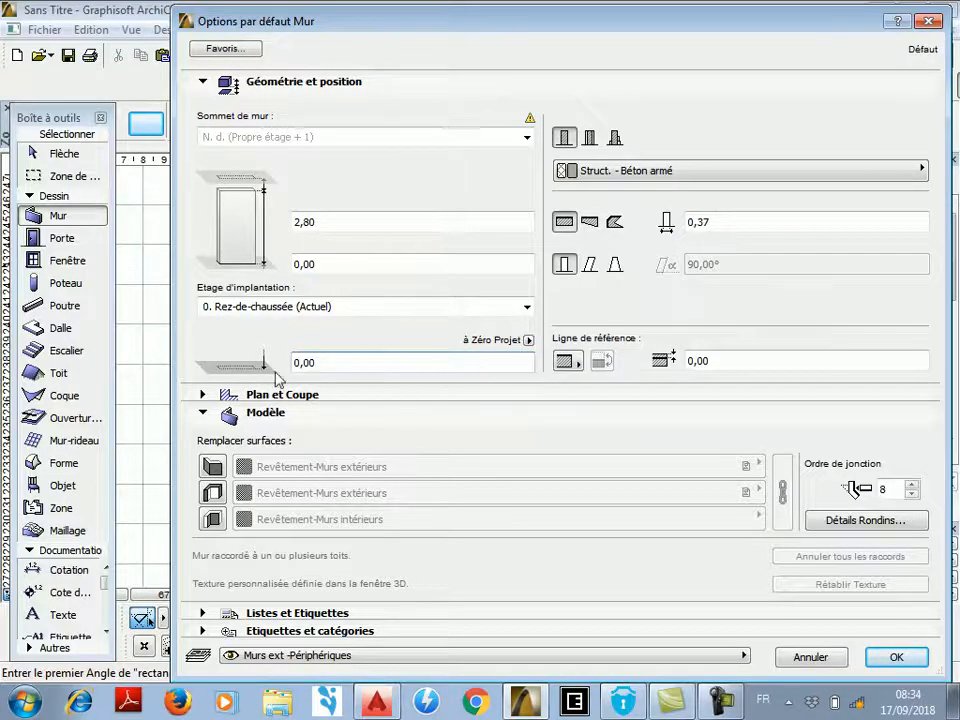
pyautogui.moveTo(323, 362); pyautogui.dragTo(270, 369)
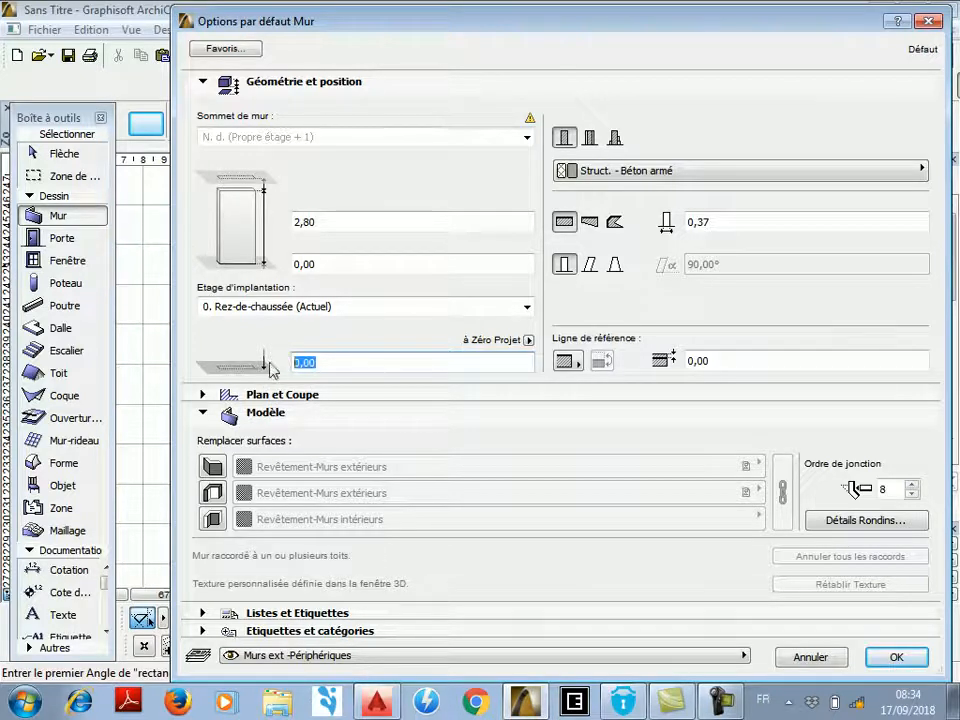
pyautogui.click(341, 362)
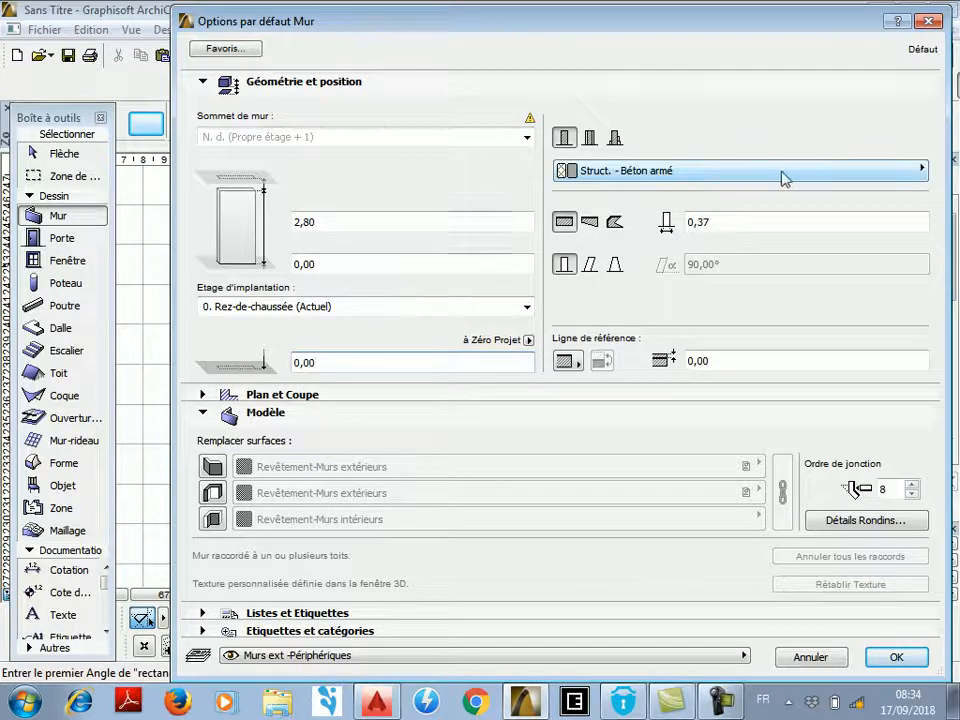
# Set the wall thickness to 0,20 and choose Cloison - Carreaux de briques as its building material.
pyautogui.moveTo(738, 221); pyautogui.dragTo(690, 221)
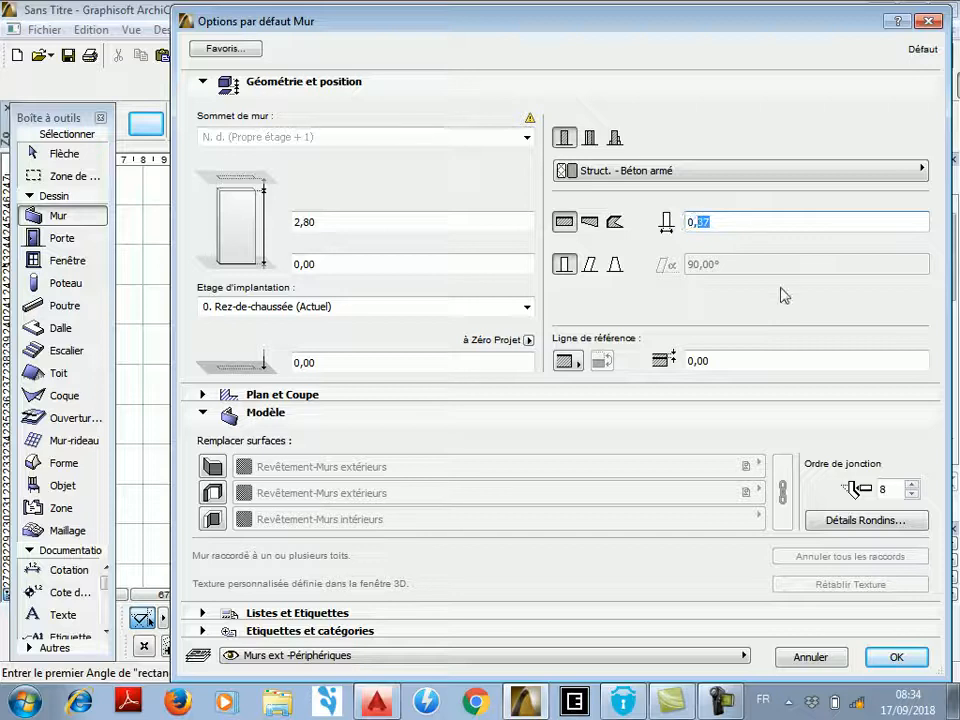
pyautogui.write('20')
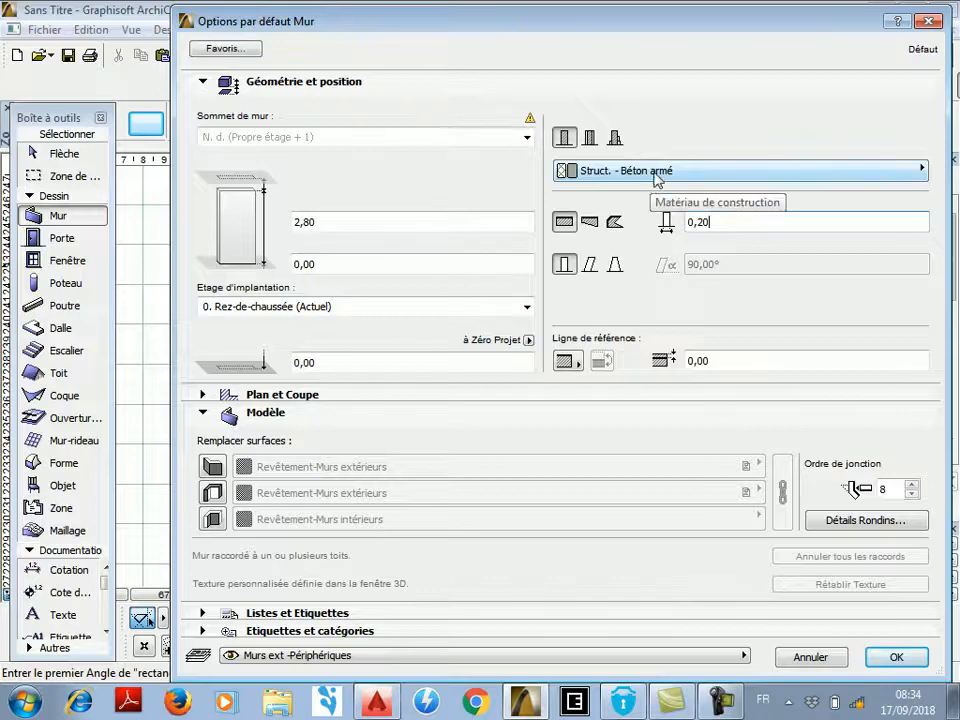
pyautogui.click(684, 172)
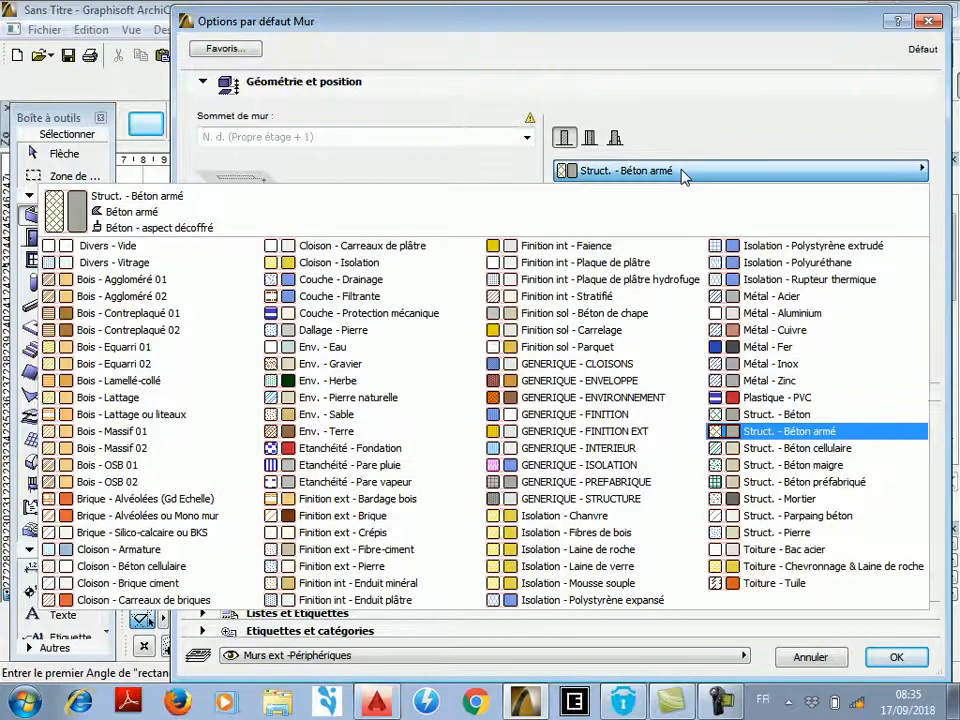
pyautogui.click(640, 176)
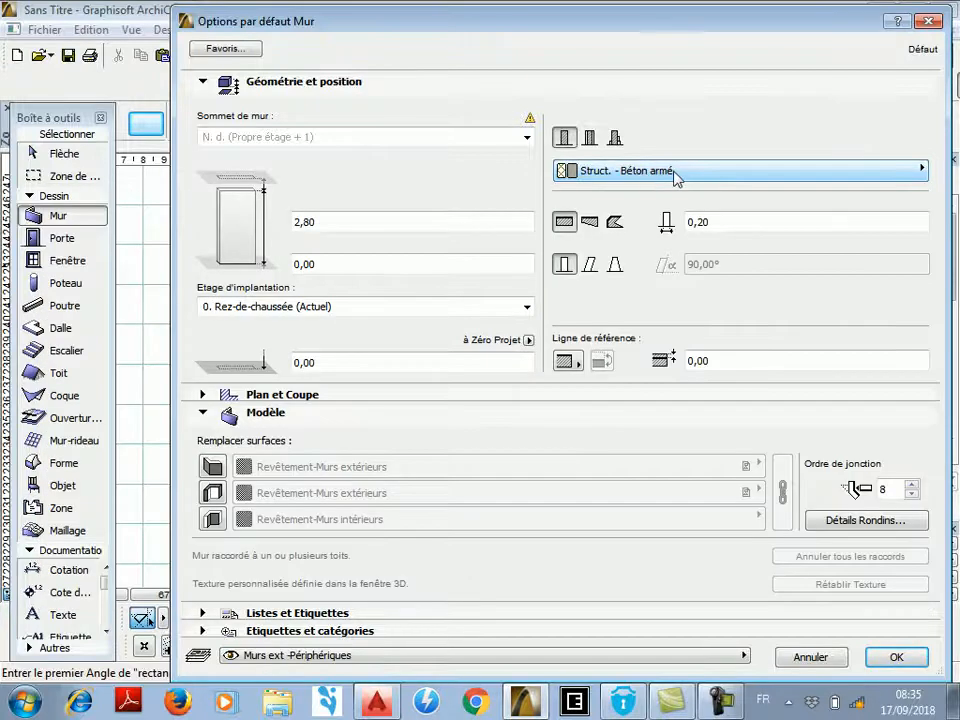
pyautogui.click(676, 178)
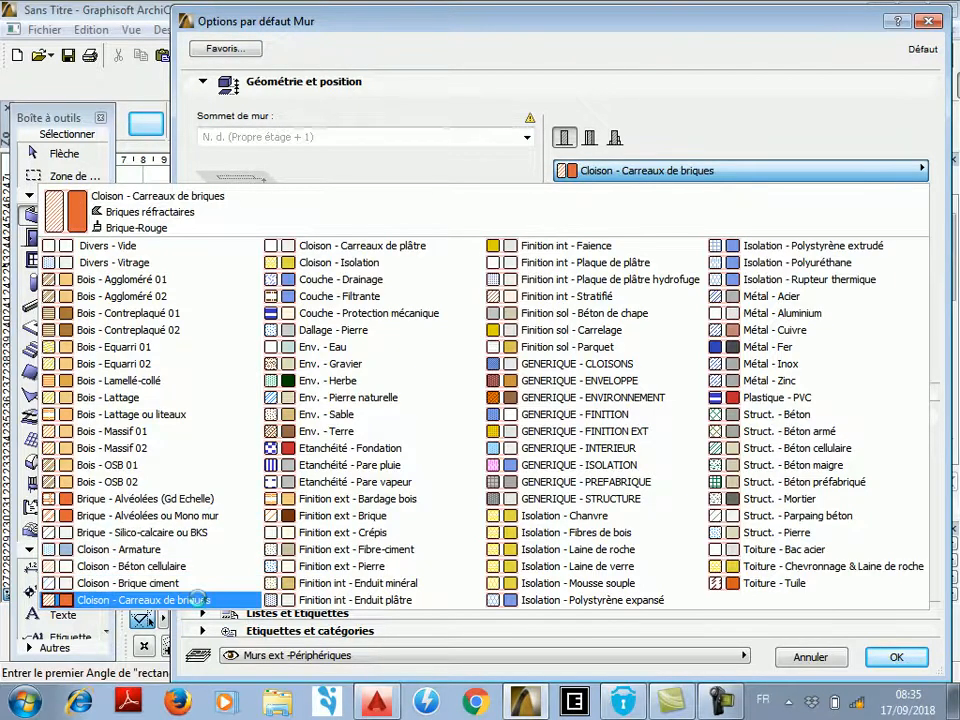
pyautogui.click(111, 601)
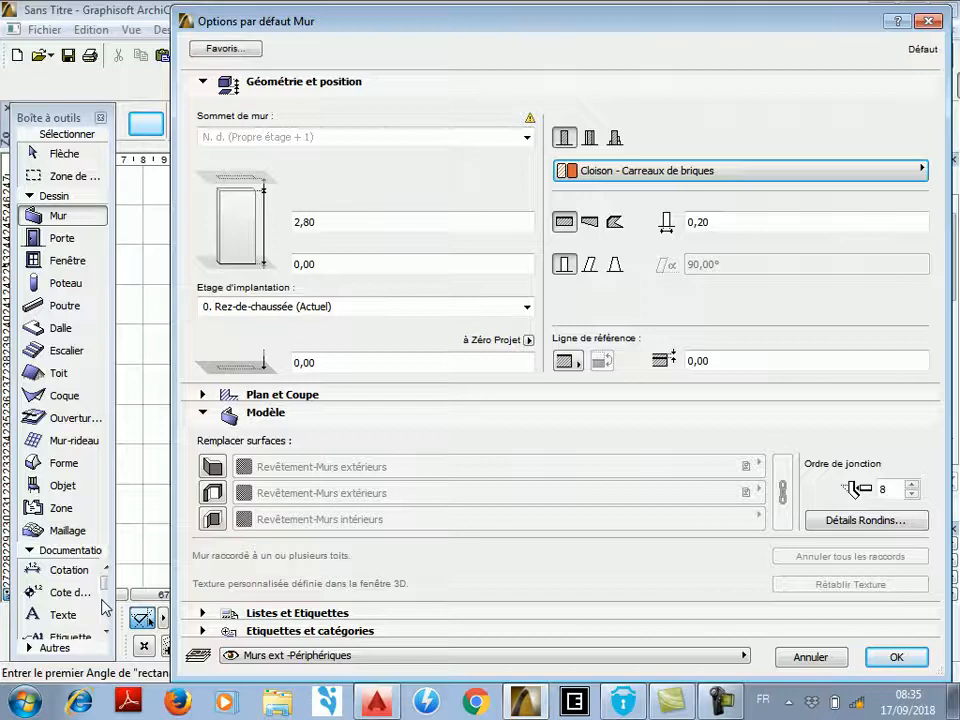
pyautogui.moveTo(617, 25); pyautogui.dragTo(619, 22)
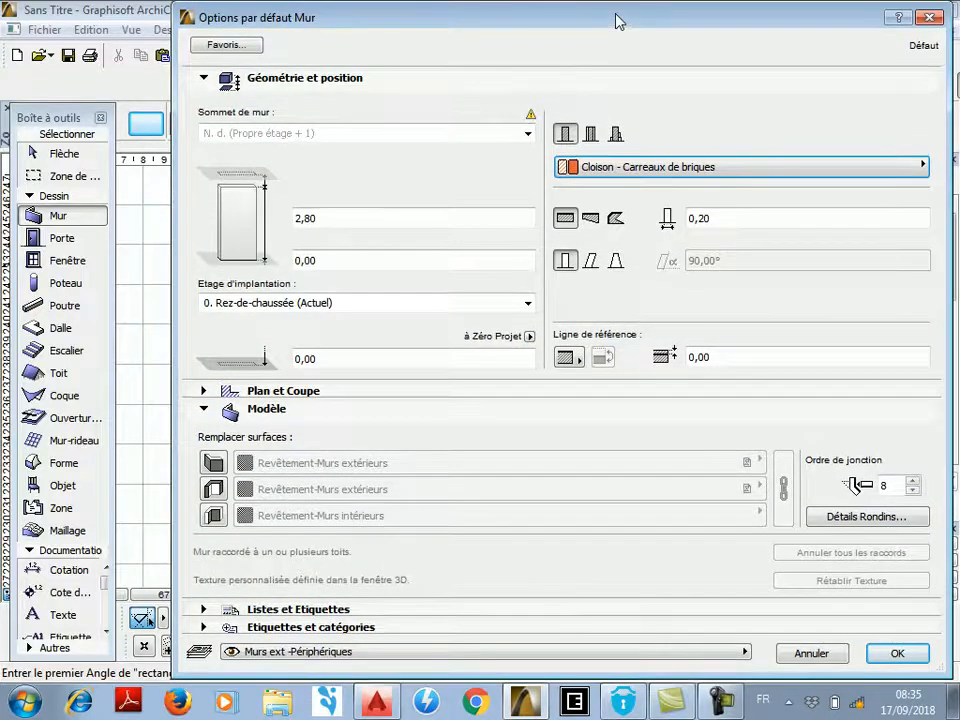
# Enable the override for the wall's first surface and assign it the Peinture-13 material.
pyautogui.click(215, 465)
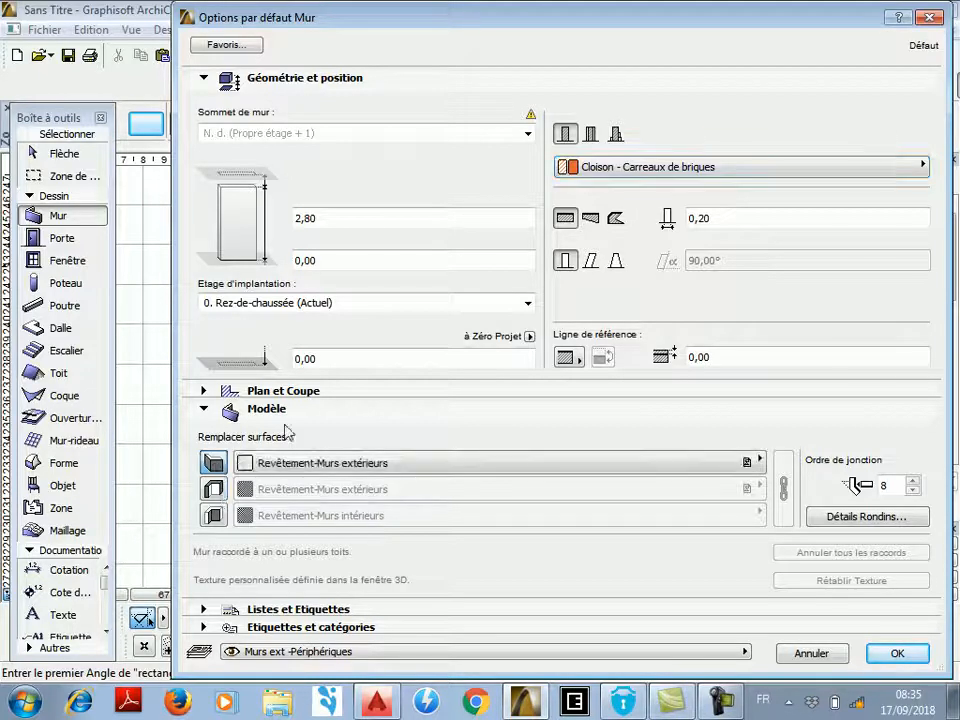
pyautogui.click(640, 465)
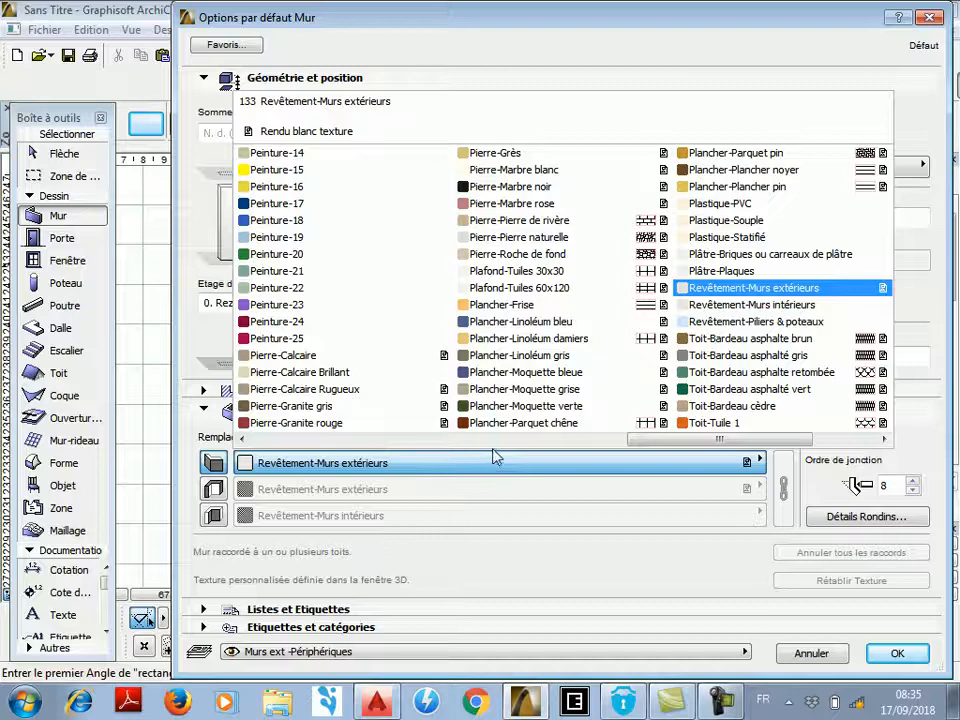
pyautogui.moveTo(673, 450)
pyautogui.mouseDown()
pyautogui.moveTo(542, 450)
pyautogui.moveTo(760, 445)
pyautogui.moveTo(675, 454)
pyautogui.mouseUp()
pyautogui.click(383, 406)
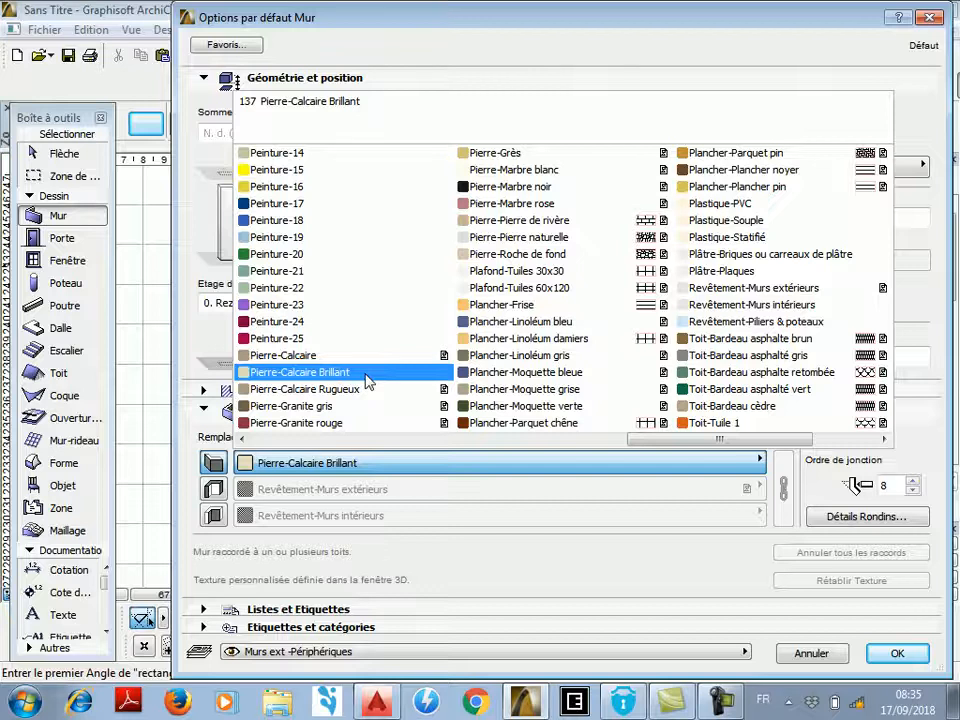
pyautogui.click(367, 381)
pyautogui.click(345, 460)
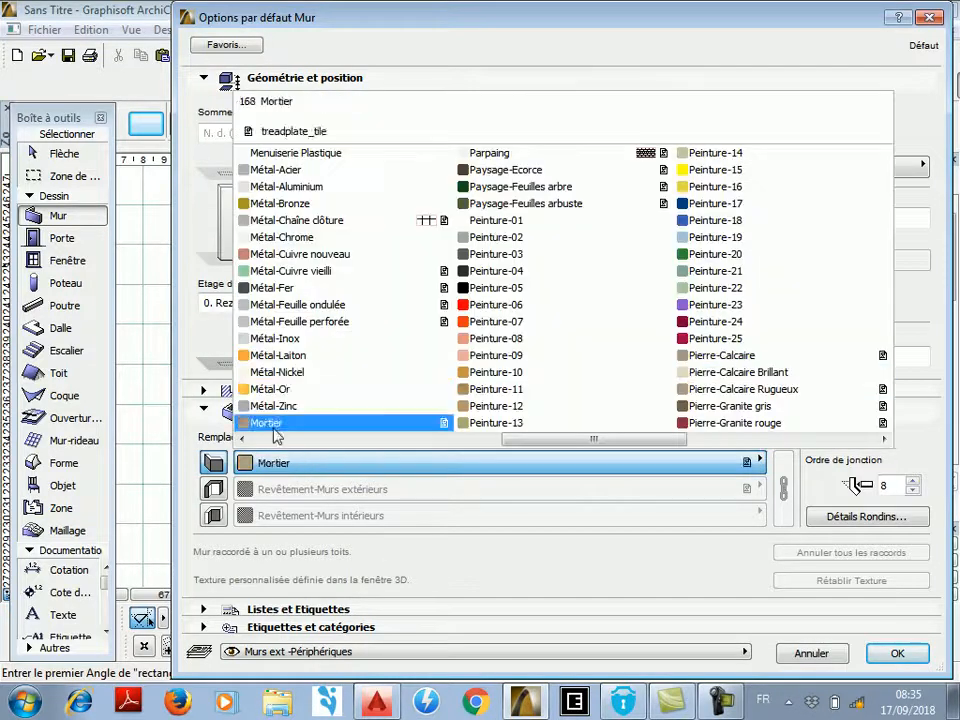
pyautogui.scroll(2, 313, 386)
pyautogui.scroll(-3, 319, 401)
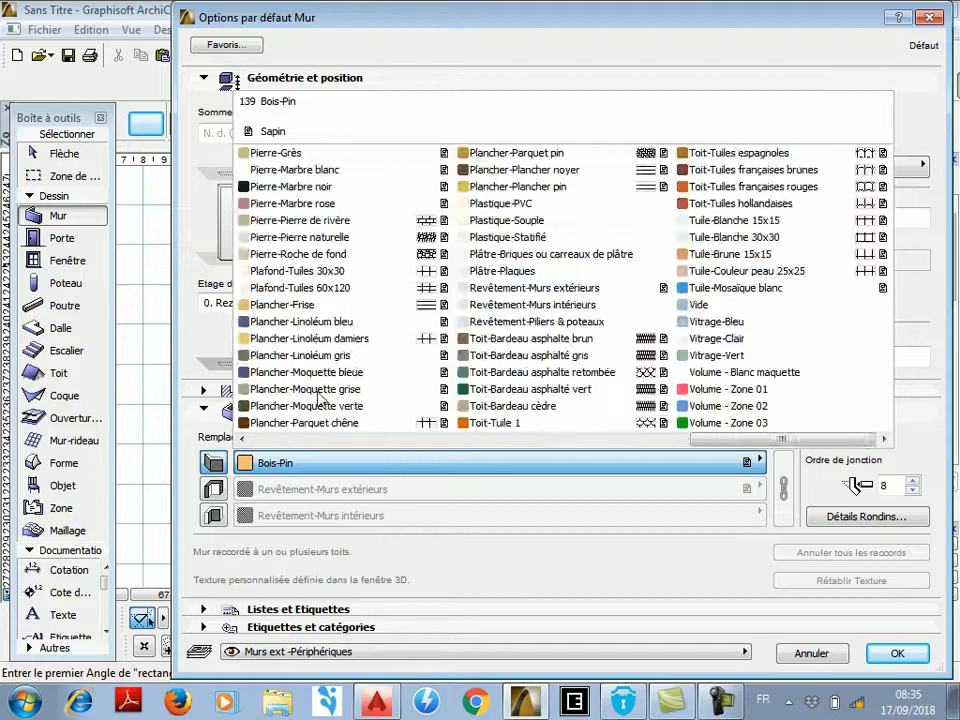
pyautogui.scroll(3, 318, 398)
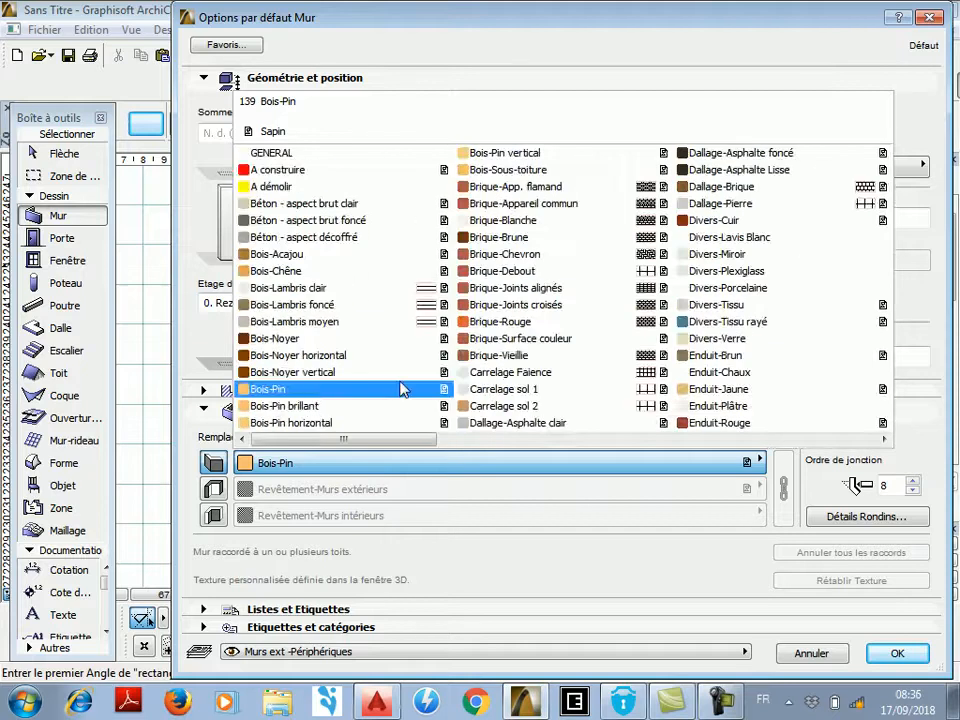
pyautogui.scroll(-1, 400, 389)
pyautogui.scroll(-3, 400, 389)
pyautogui.scroll(2, 400, 389)
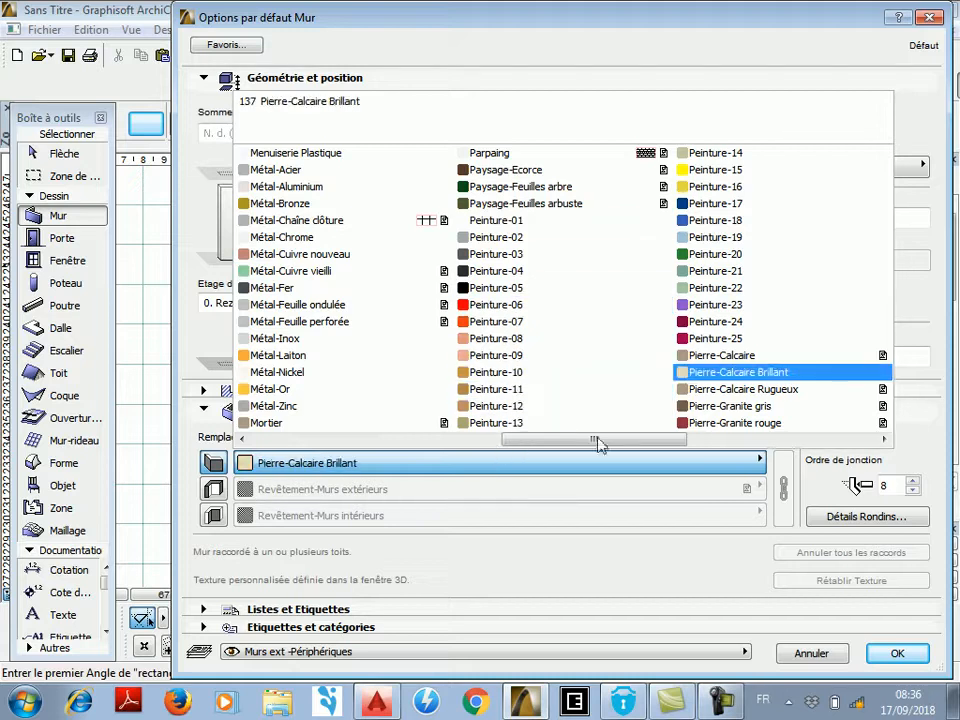
pyautogui.click(487, 422)
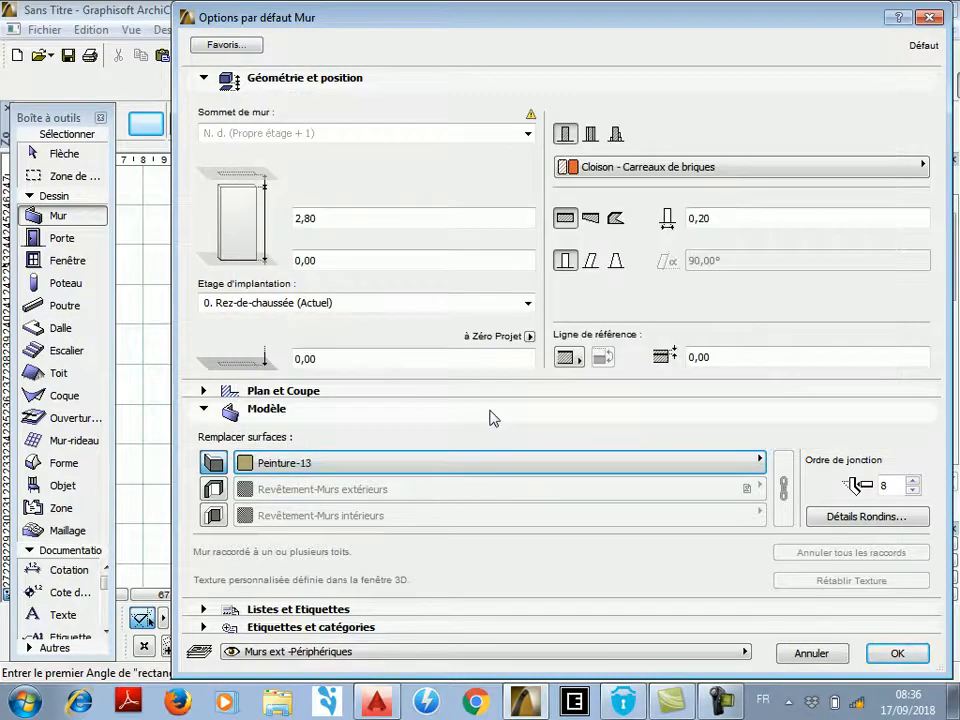
# Override the two remaining wall surfaces, link all three so they share Peinture-13, and apply the wall settings.
pyautogui.click(215, 492)
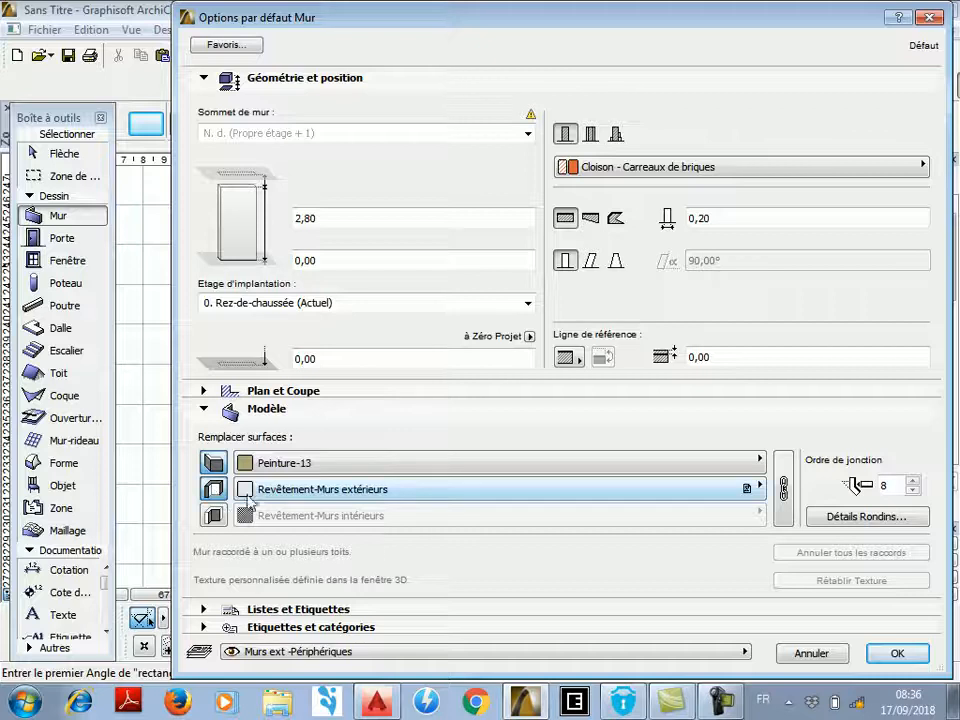
pyautogui.click(213, 516)
pyautogui.click(786, 488)
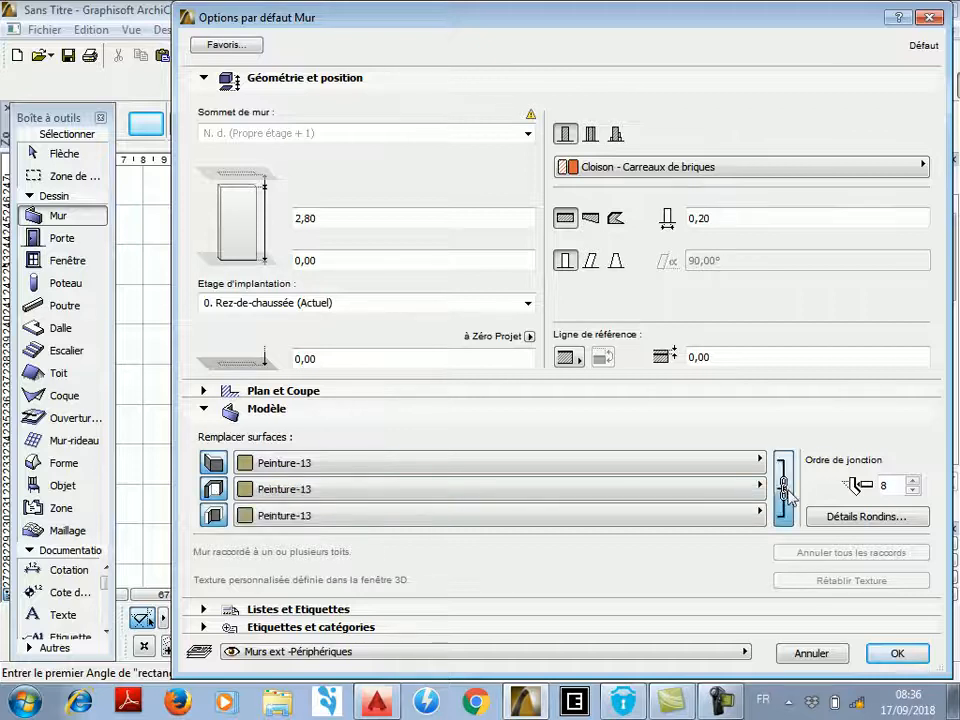
pyautogui.click(896, 655)
pyautogui.scroll(4, 620, 423)
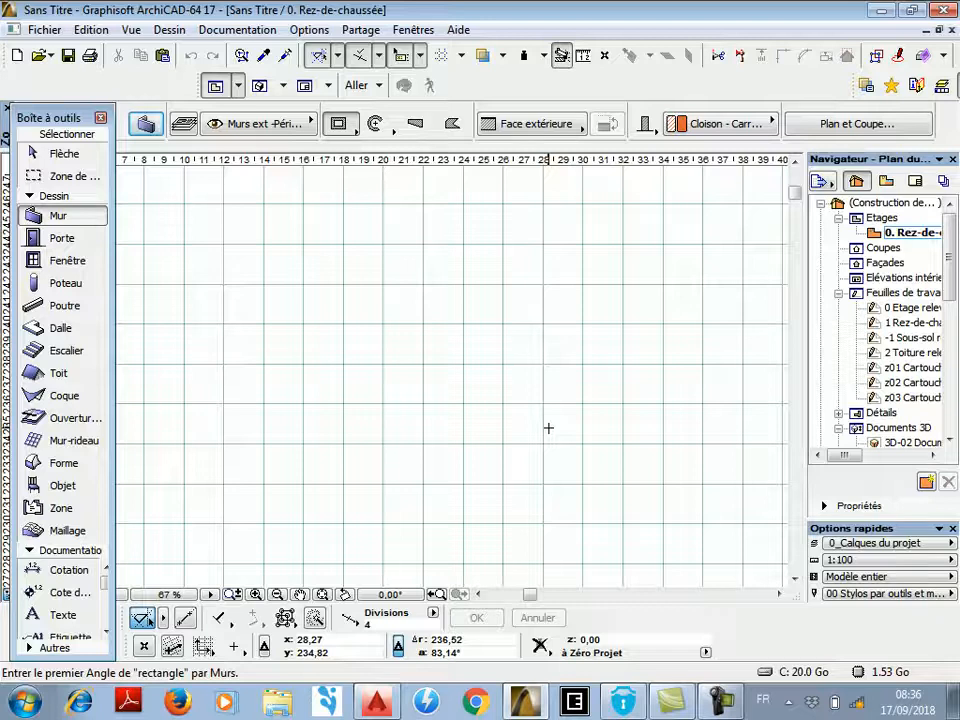
# Check the floor plan's overall outer dimensions in the AutoCAD drawing and return to ArchiCAD.
pyautogui.click(376, 704)
pyautogui.scroll(-5, 597, 330)
pyautogui.scroll(2, 680, 480)
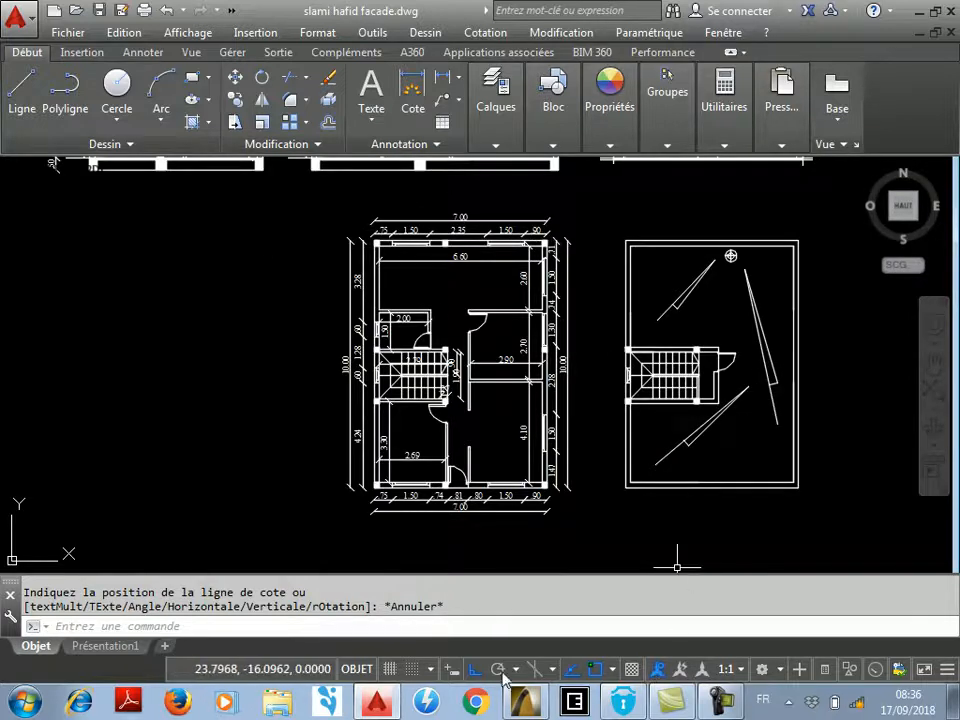
pyautogui.click(524, 704)
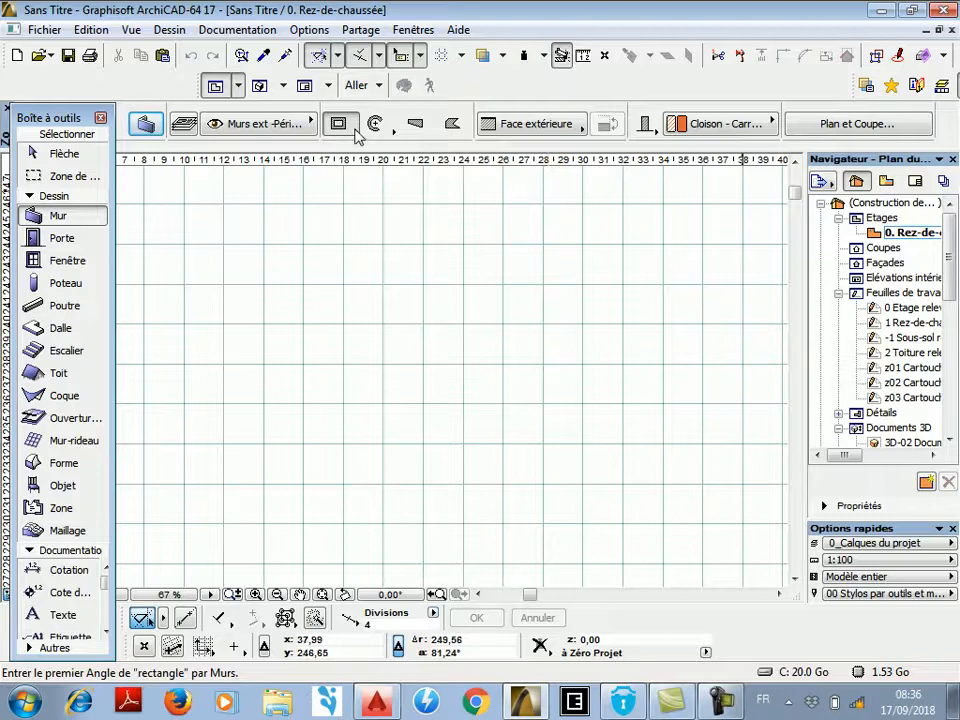
# Draw the perimeter walls with the rectangular geometry method, 7,00 wide and 10,00 long.
pyautogui.click(357, 132)
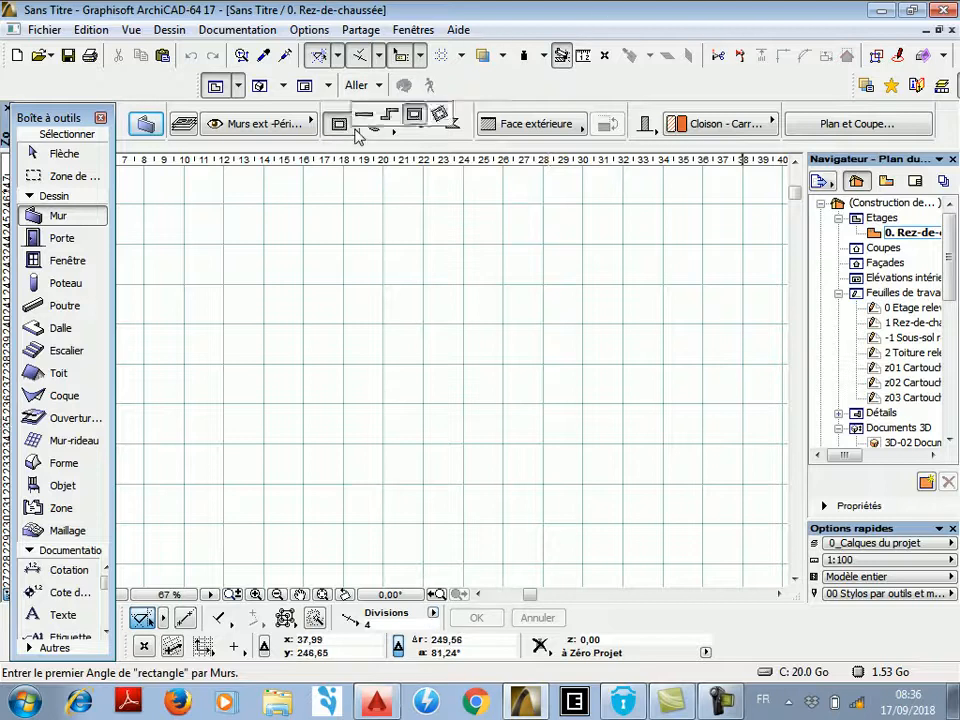
pyautogui.click(415, 116)
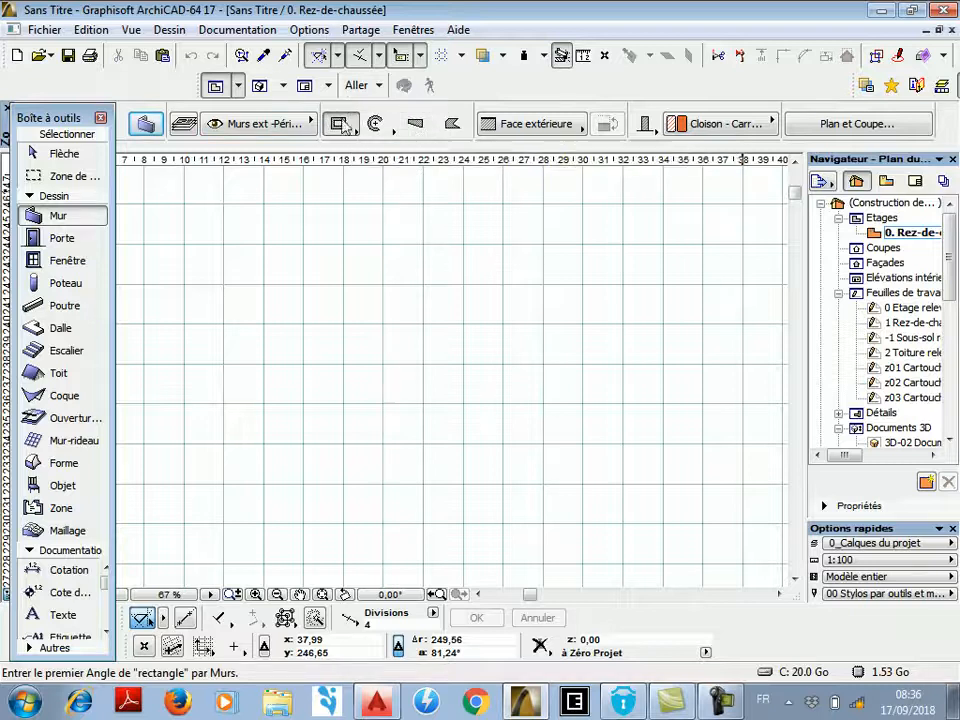
pyautogui.click(333, 220)
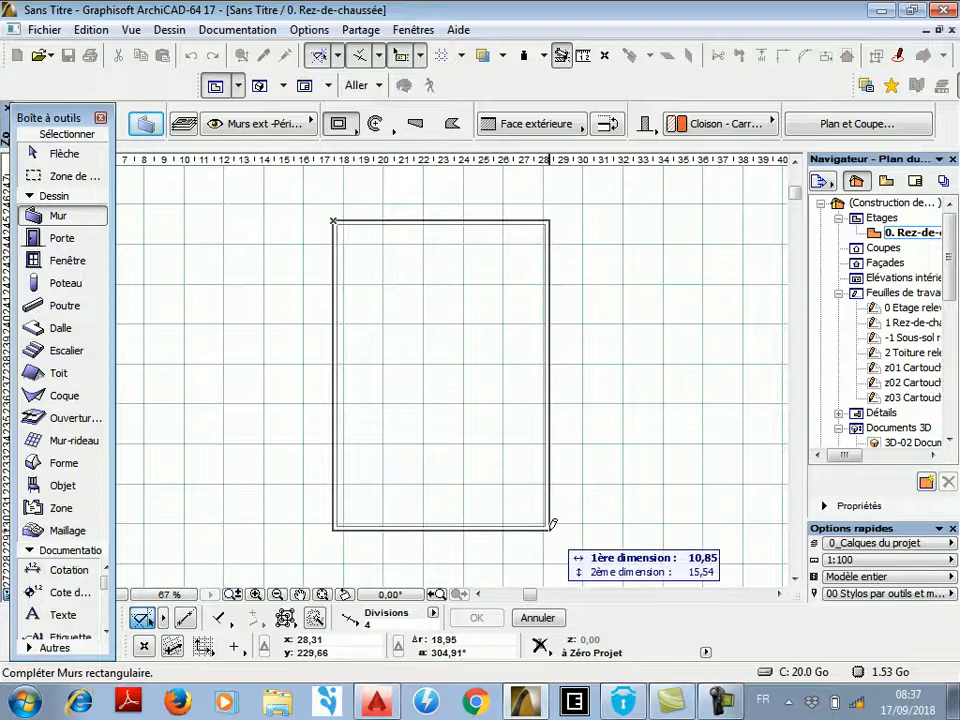
pyautogui.write('7')
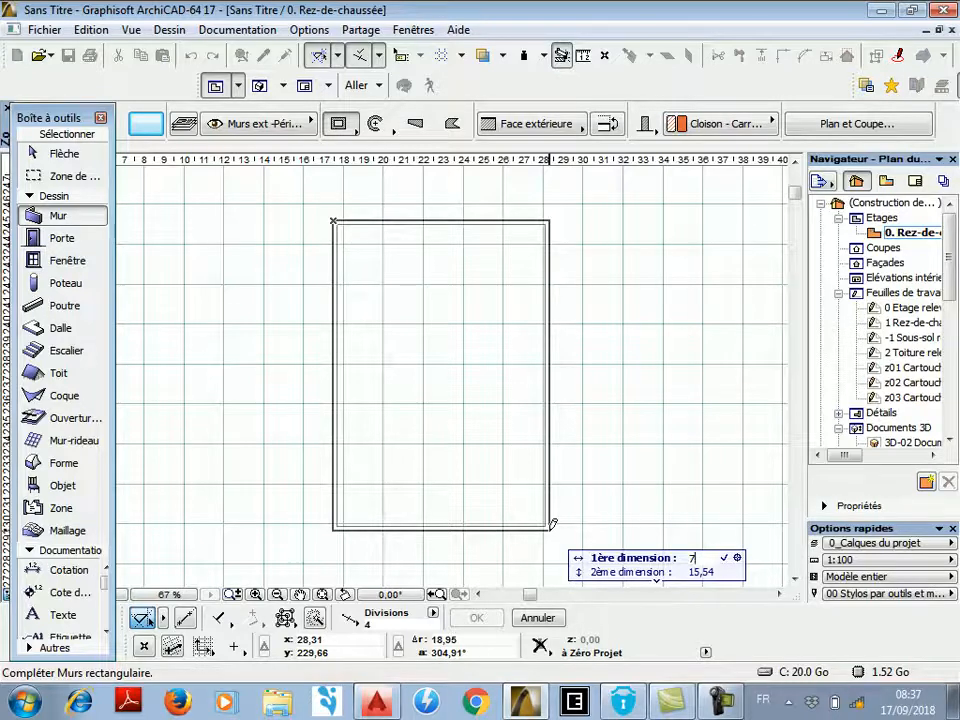
pyautogui.press('Tab')
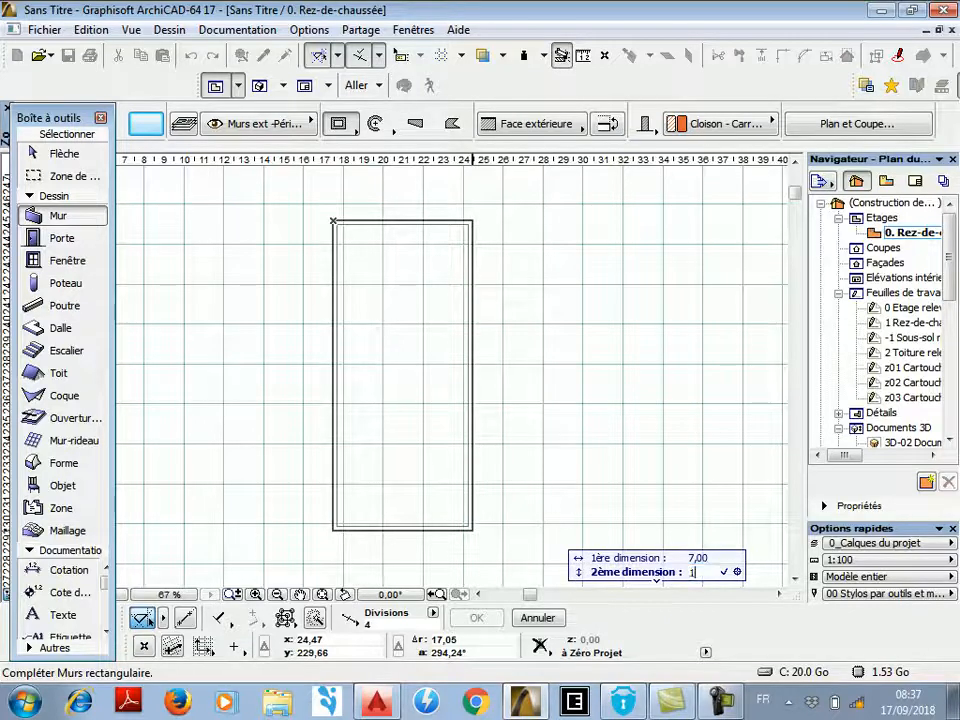
pyautogui.write('10')
pyautogui.press('Return')
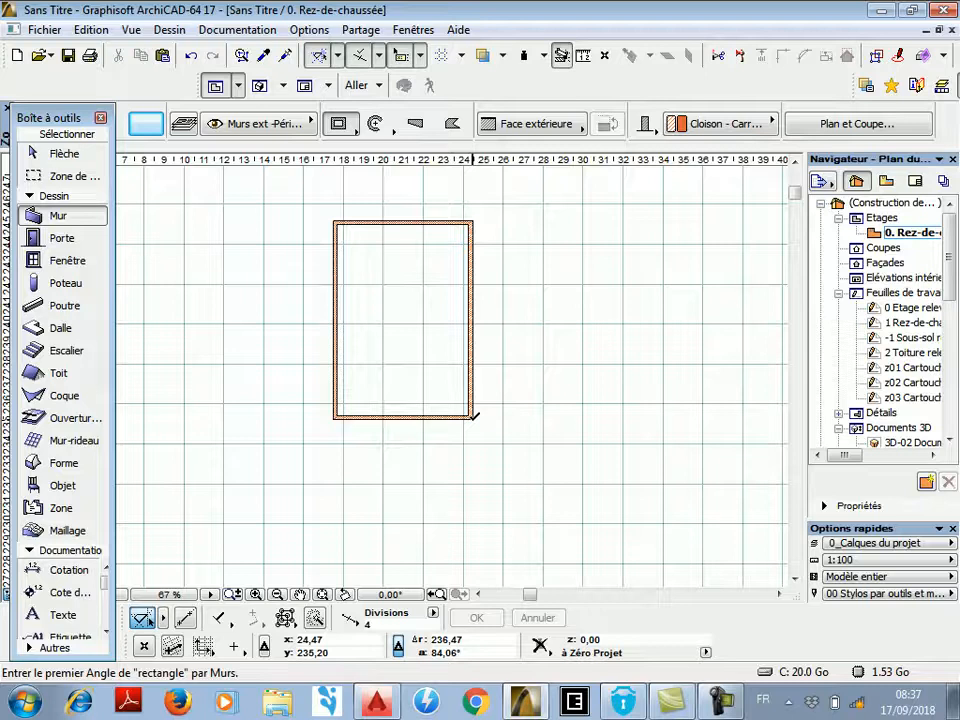
pyautogui.scroll(3, 352, 225)
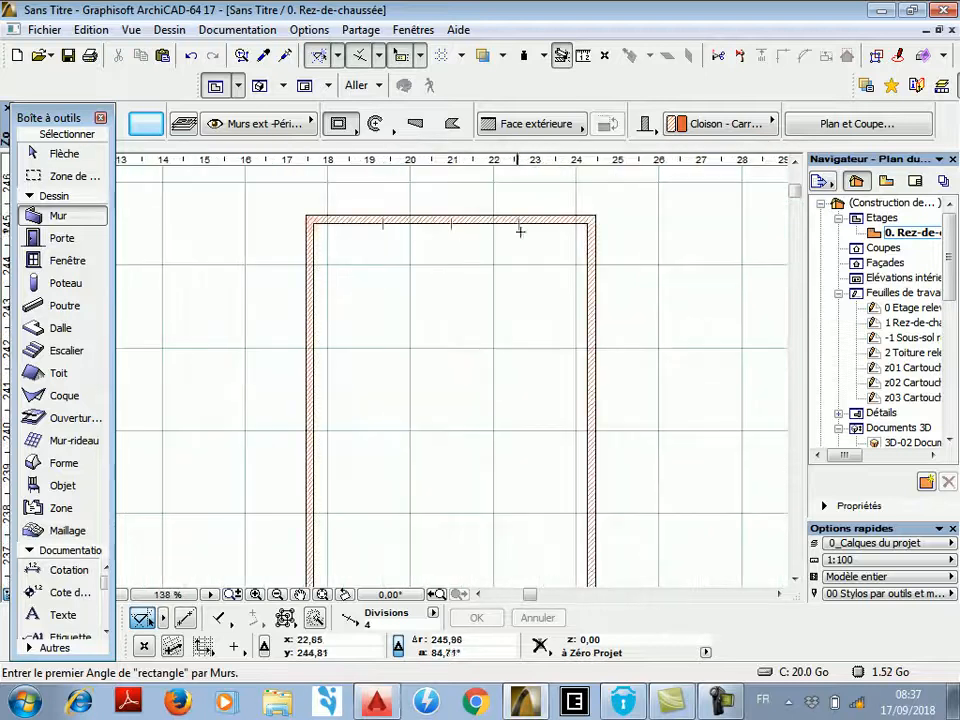
pyautogui.scroll(-3, 537, 229)
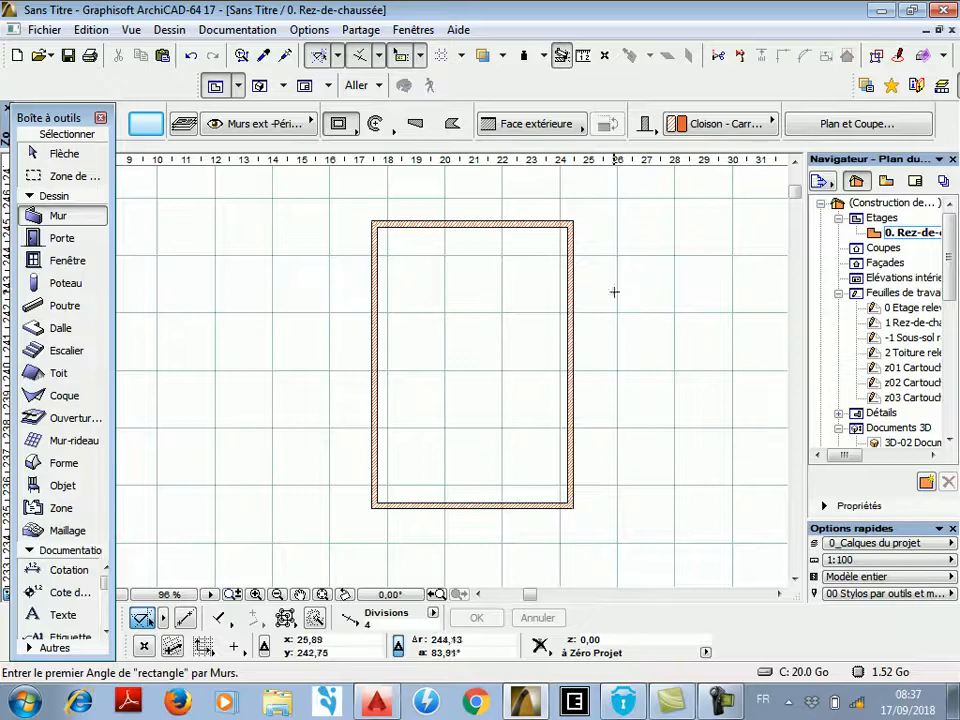
# Inspect the perimeter walls in the 3D axonometric view and return to the Rez-de-chaussée plan.
pyautogui.click(64, 153)
pyautogui.click(621, 195)
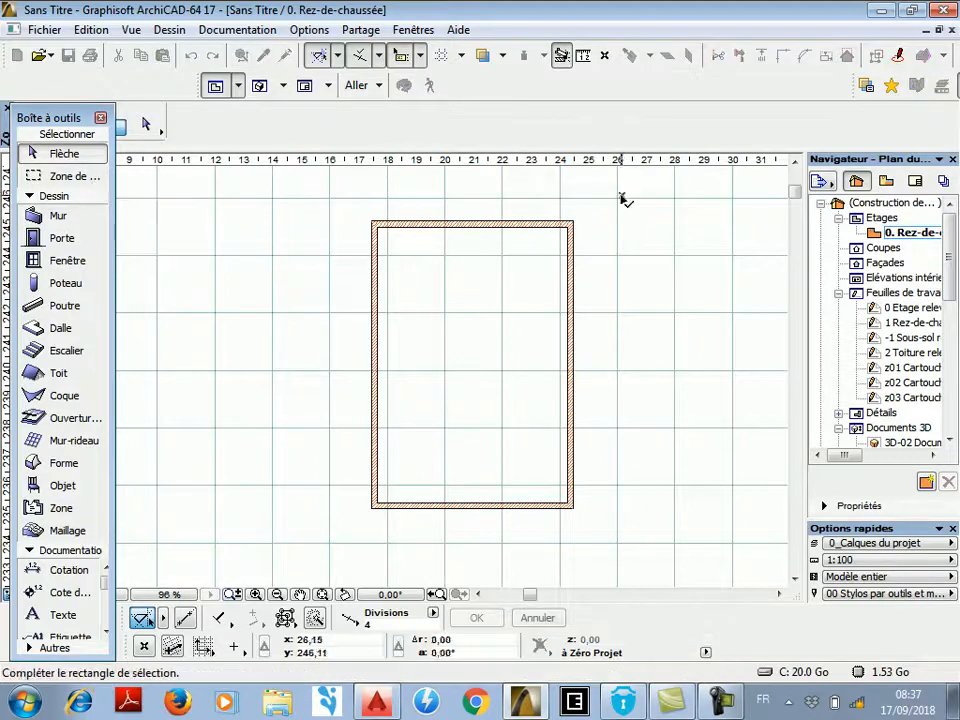
pyautogui.click(603, 293)
pyautogui.moveTo(950, 263); pyautogui.dragTo(955, 322)
pyautogui.doubleClick(866, 368)
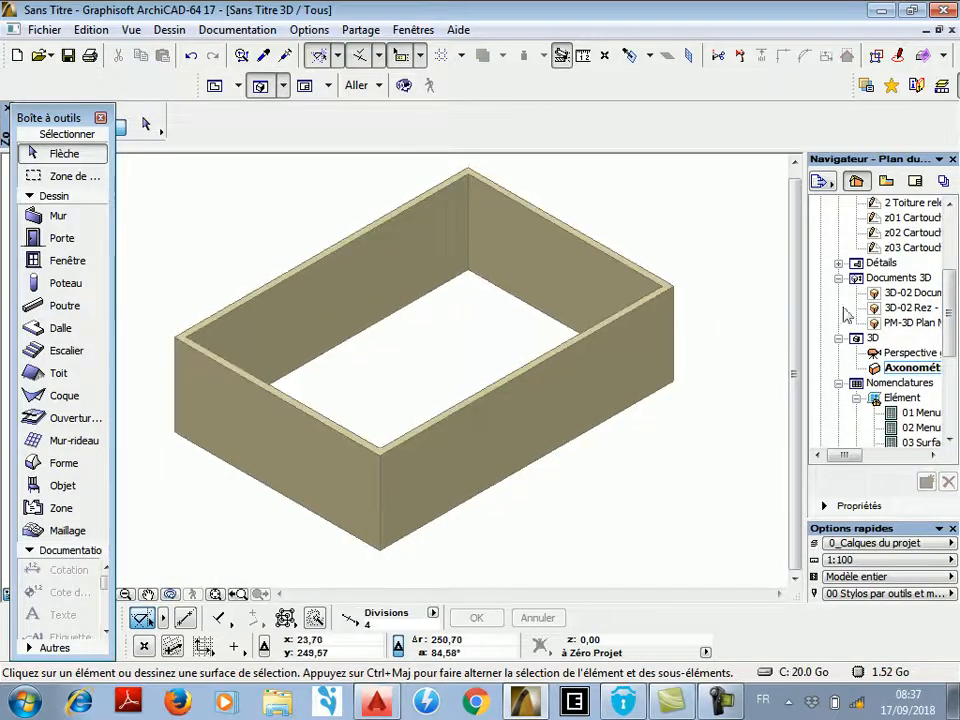
pyautogui.scroll(4, 905, 243)
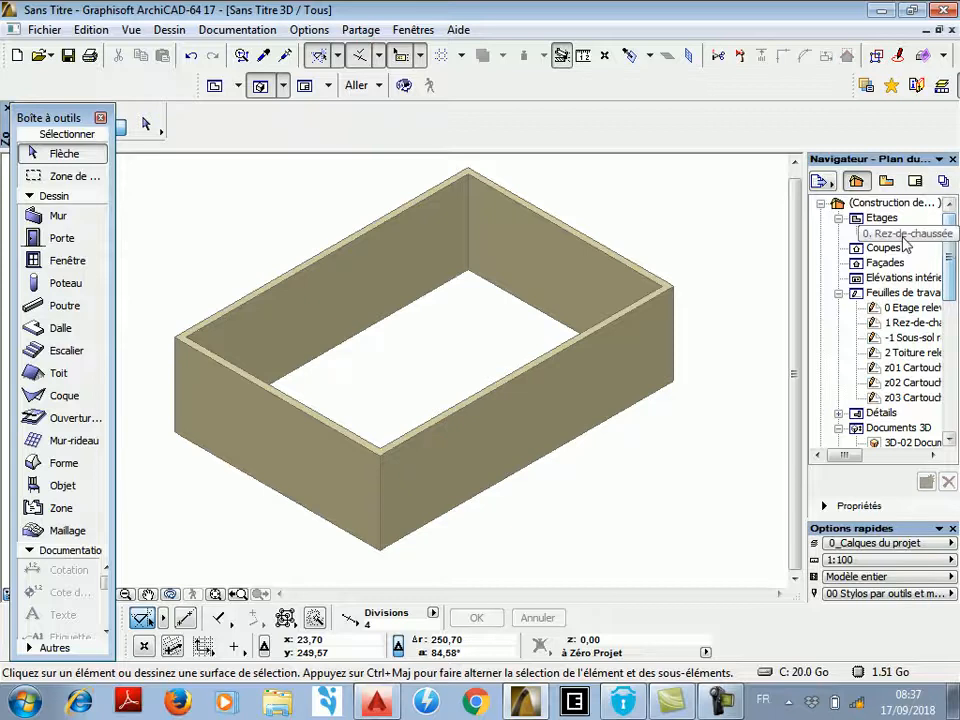
pyautogui.doubleClick(905, 240)
pyautogui.scroll(2, 634, 229)
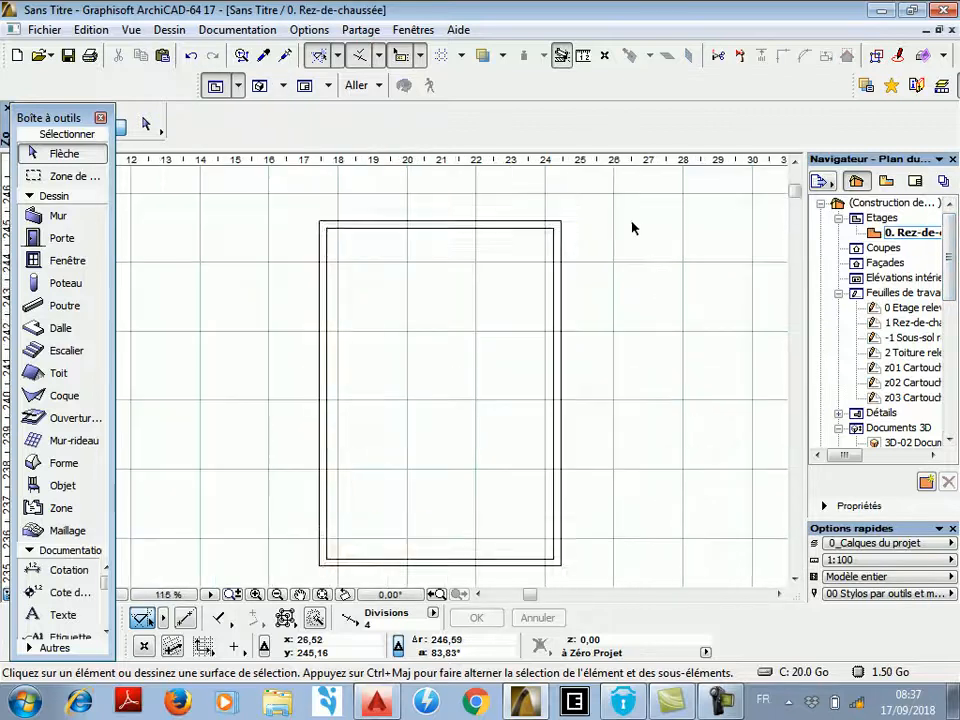
pyautogui.scroll(-2, 577, 223)
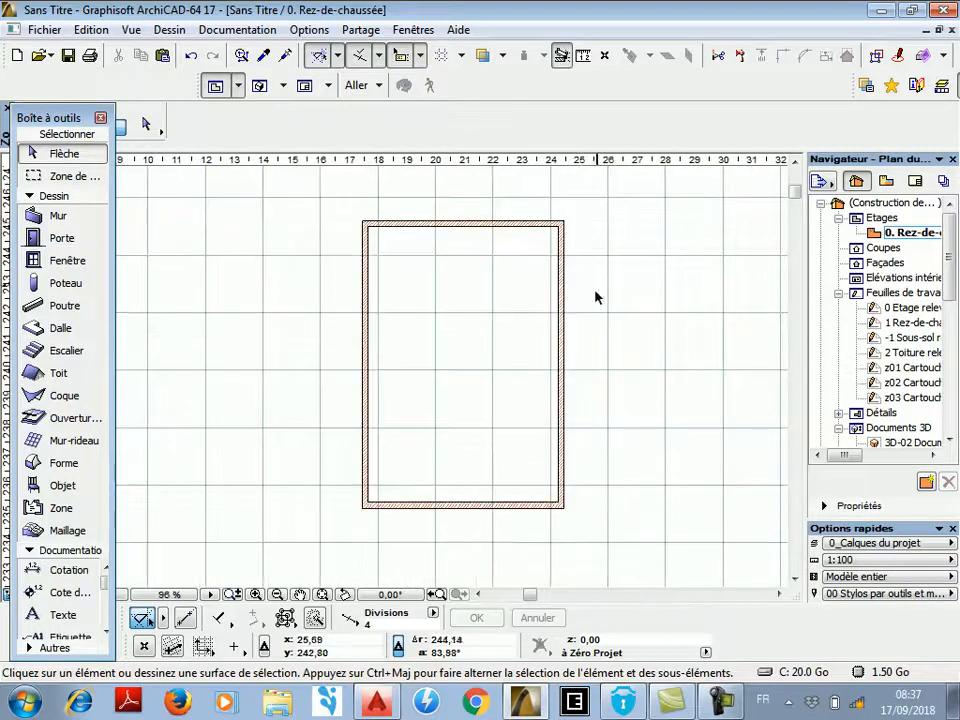
# Examine the interior partitions and their dimensions below the 6.60 wide room in the AutoCAD plan, and return to ArchiCAD.
pyautogui.click(376, 705)
pyautogui.scroll(-2, 500, 290)
pyautogui.scroll(7, 565, 264)
pyautogui.scroll(-4, 565, 264)
pyautogui.scroll(4, 537, 350)
pyautogui.scroll(-4, 545, 340)
pyautogui.scroll(6, 555, 375)
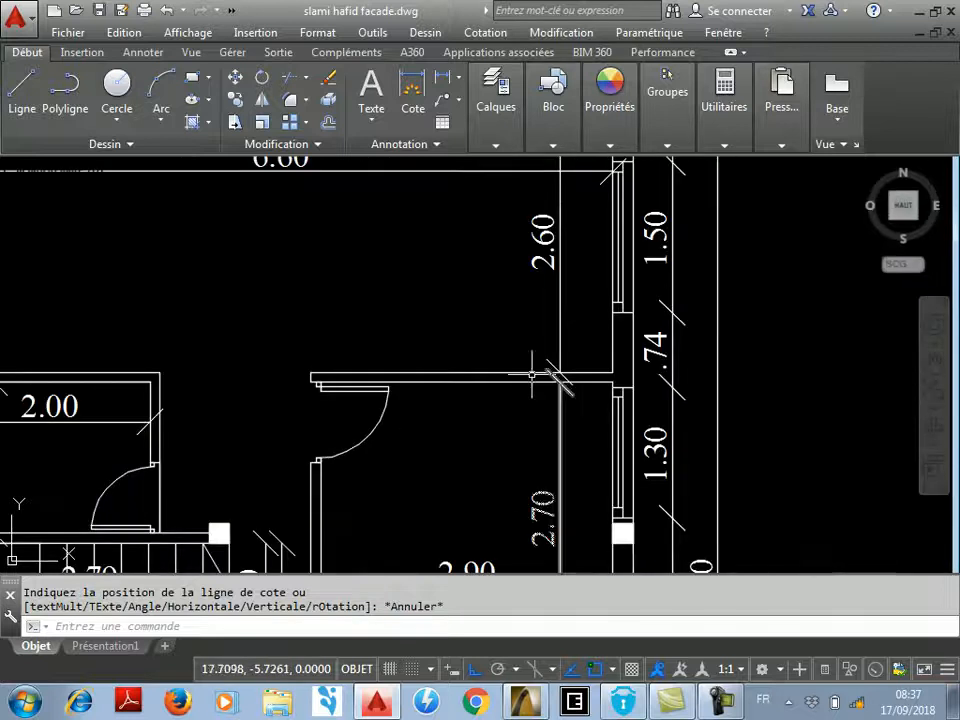
pyautogui.scroll(-4, 506, 302)
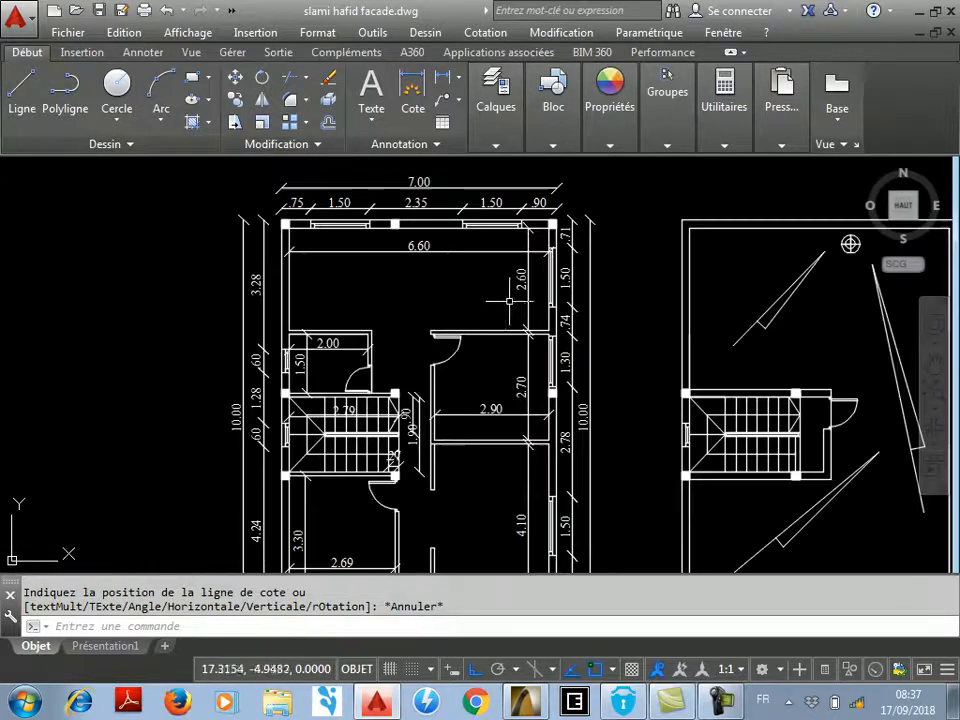
pyautogui.scroll(4, 514, 268)
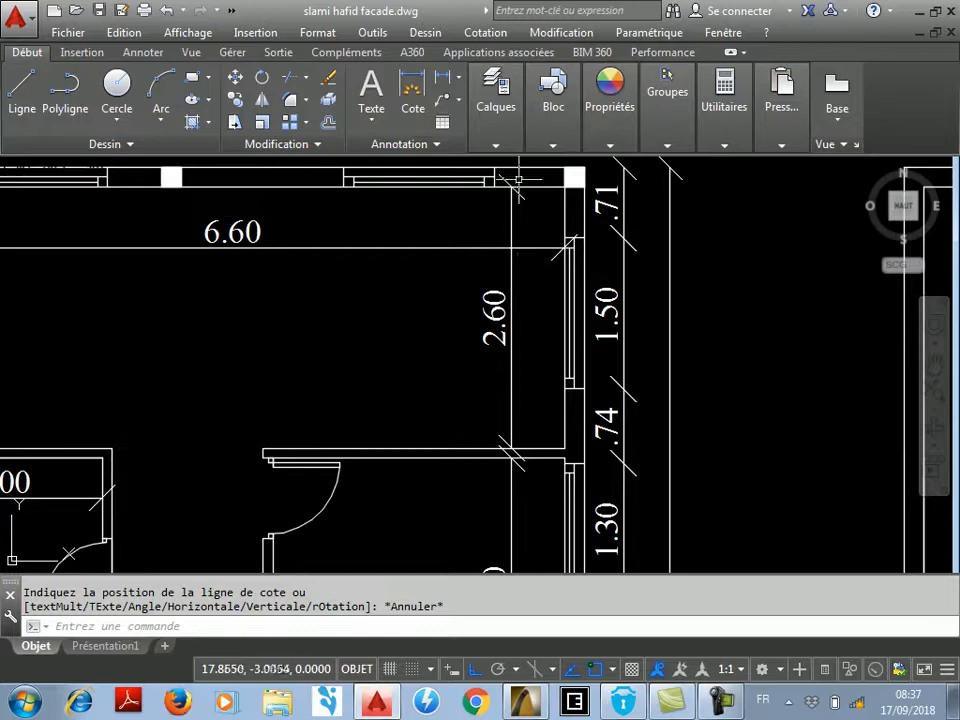
pyautogui.scroll(-2, 510, 289)
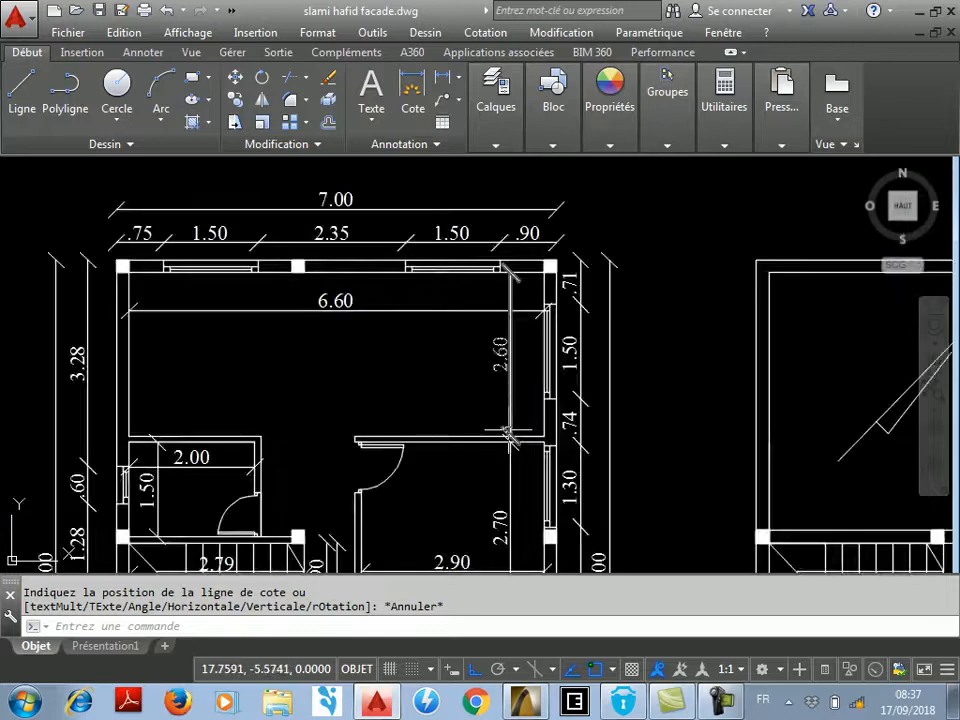
pyautogui.scroll(2, 507, 305)
pyautogui.scroll(-3, 506, 320)
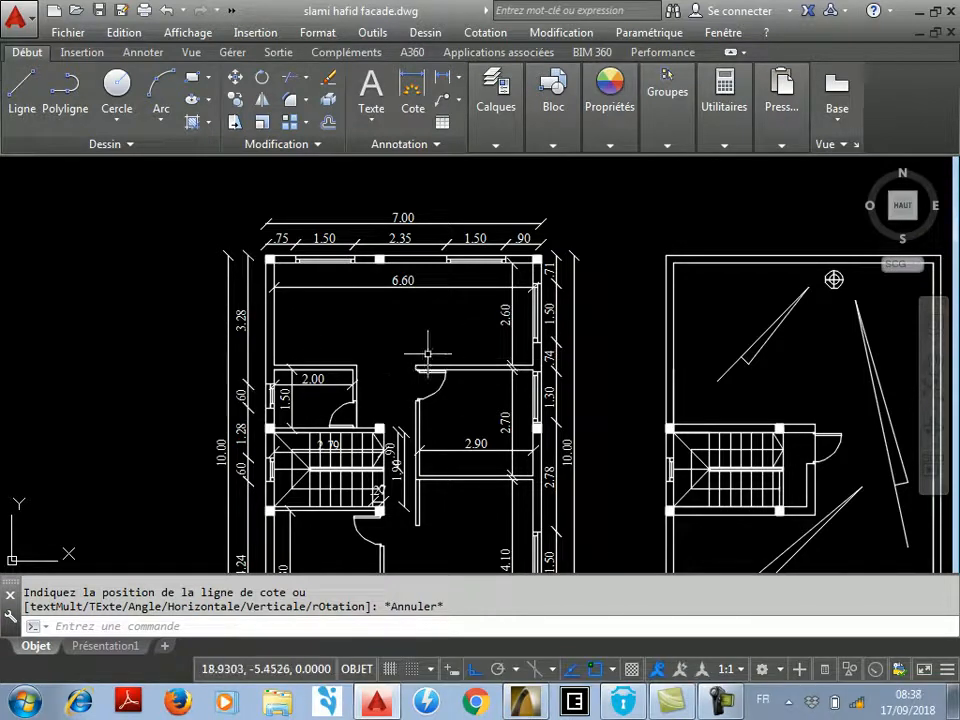
pyautogui.click(528, 701)
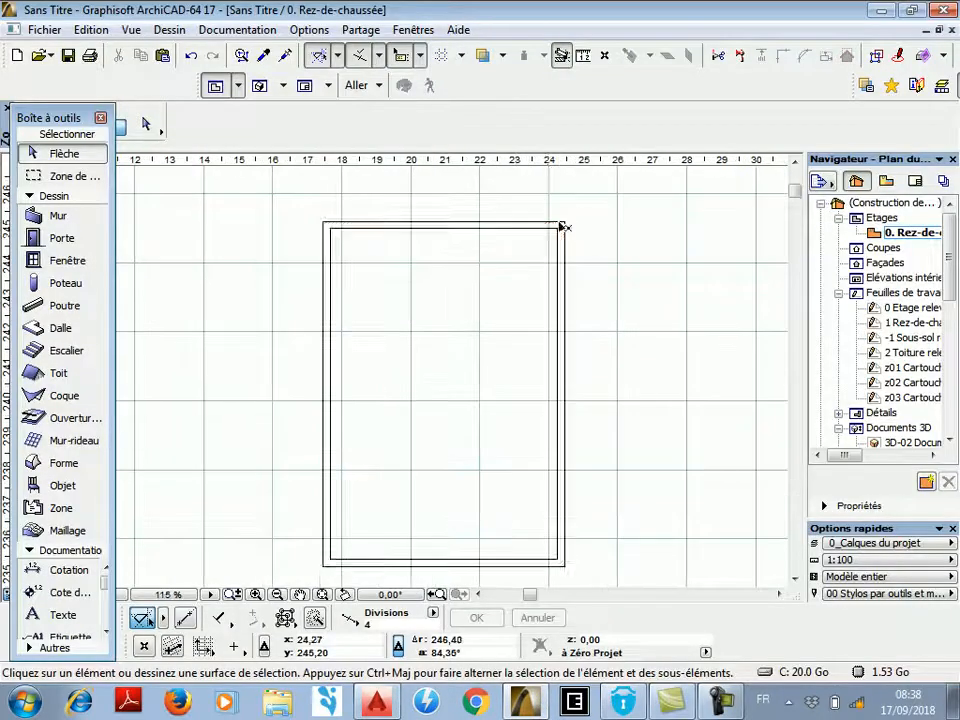
pyautogui.scroll(2, 528, 226)
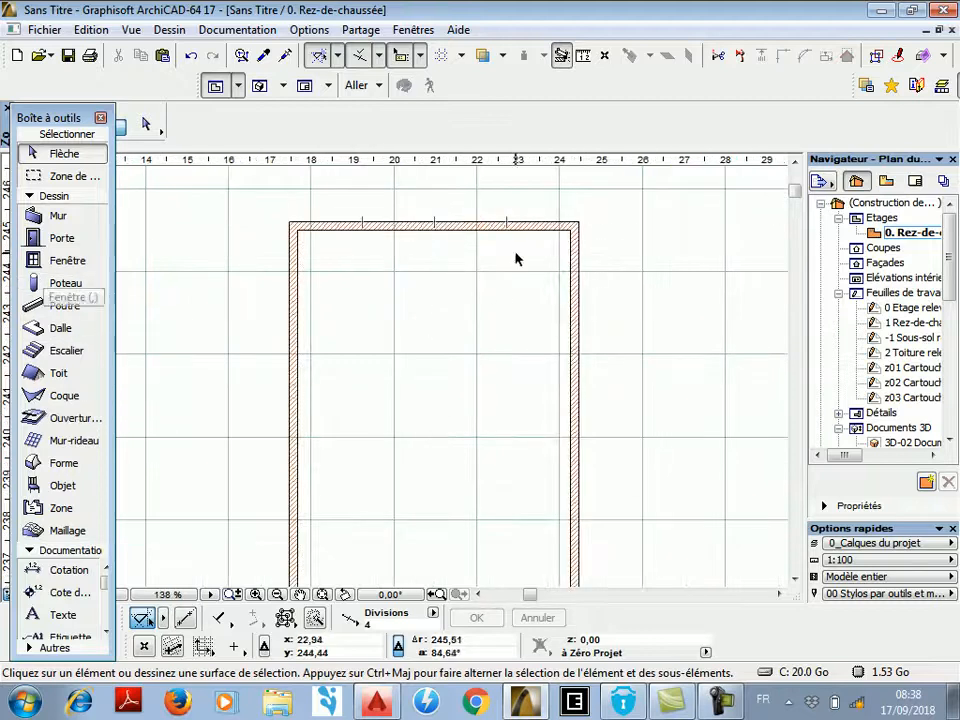
pyautogui.scroll(-1, 429, 206)
pyautogui.scroll(2, 525, 226)
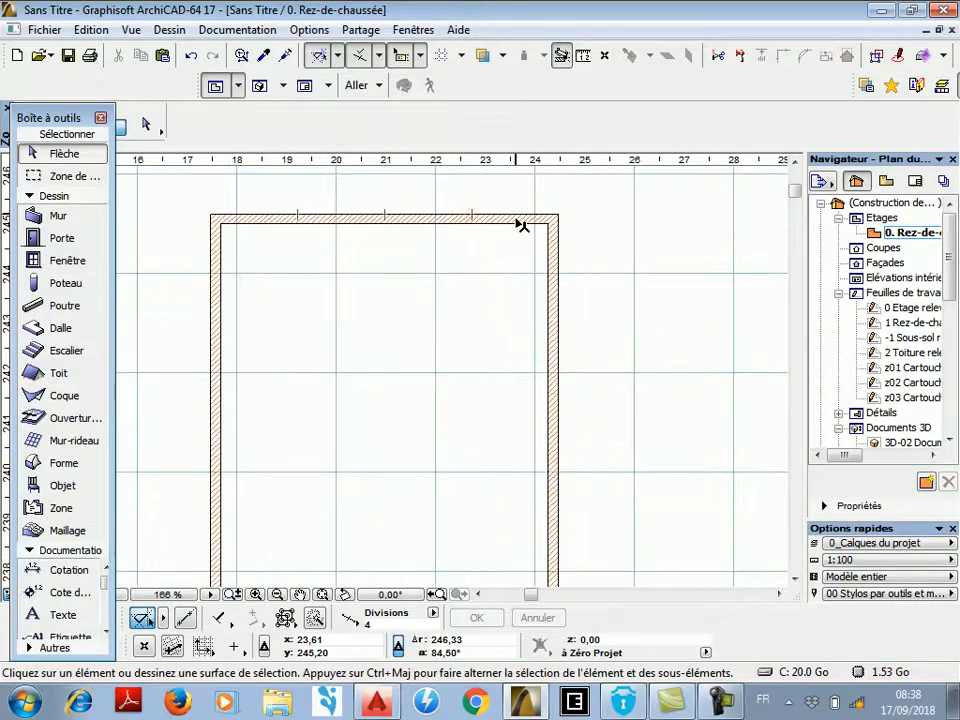
pyautogui.rightClick(522, 224)
pyautogui.click(657, 190)
pyautogui.click(657, 190)
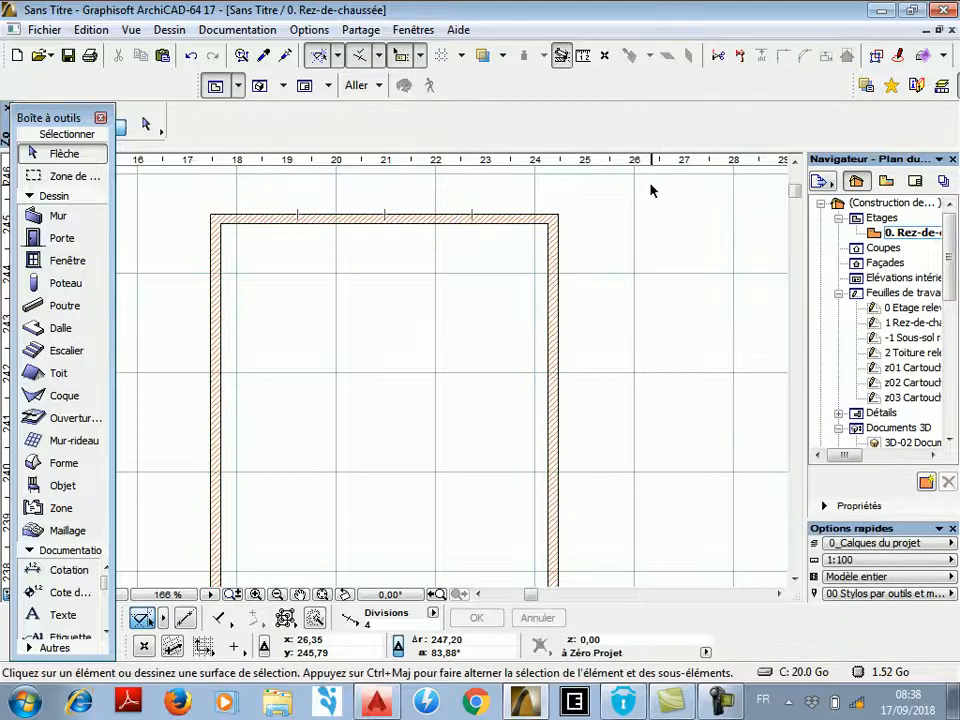
pyautogui.rightClick(470, 226)
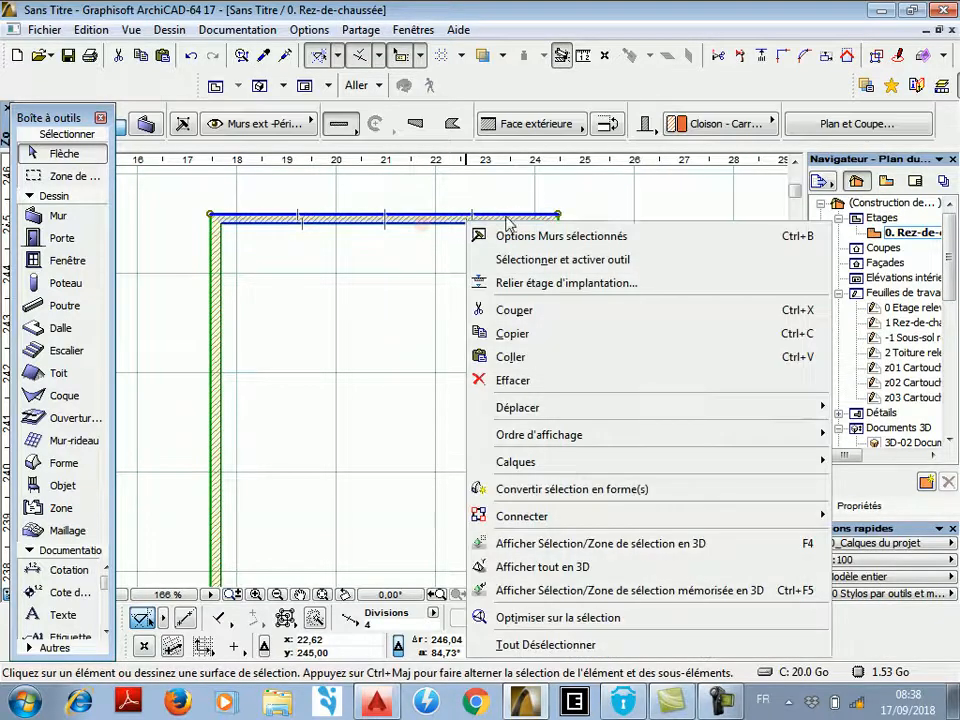
pyautogui.click(612, 205)
pyautogui.click(609, 206)
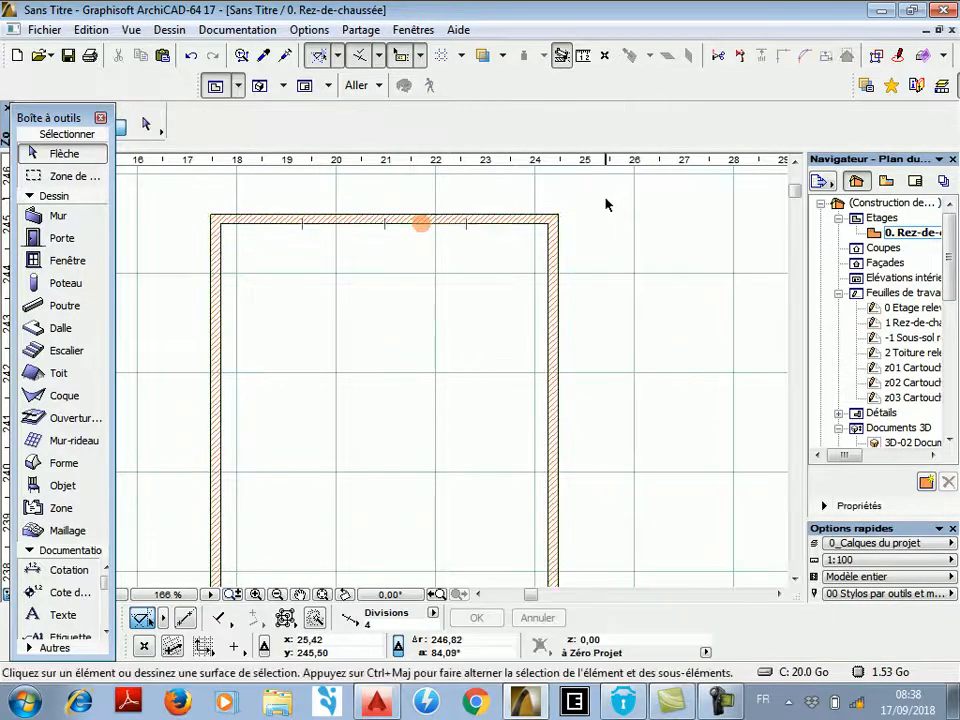
# Review the selected perimeter walls' height, thickness and surface settings, and close them without making changes.
pyautogui.rightClick(506, 222)
pyautogui.click(600, 234)
pyautogui.moveTo(335, 218); pyautogui.dragTo(258, 219)
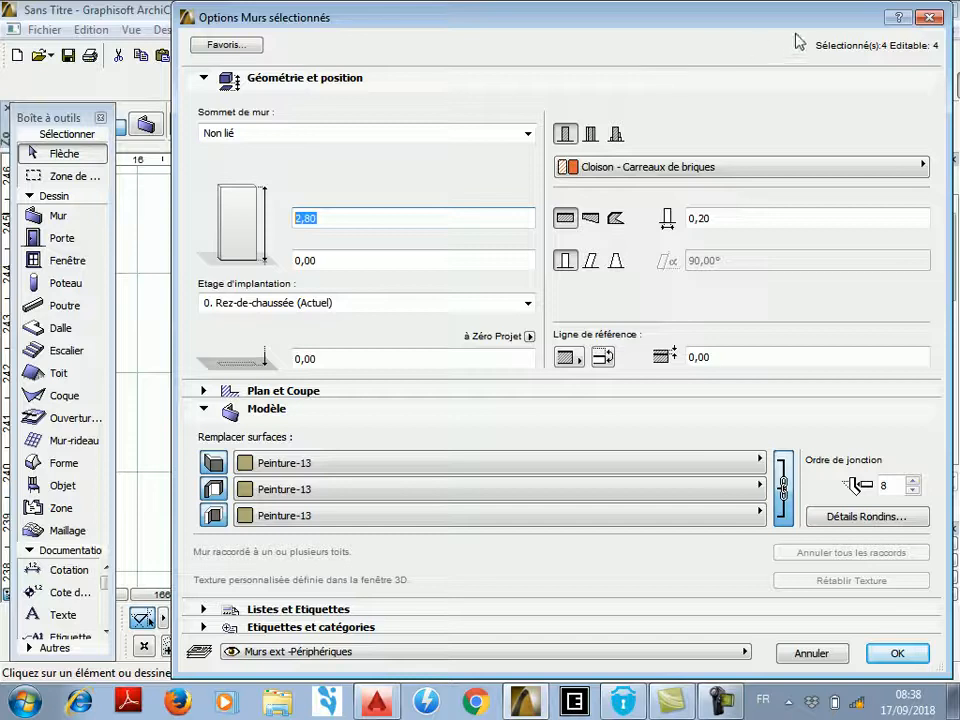
pyautogui.click(929, 19)
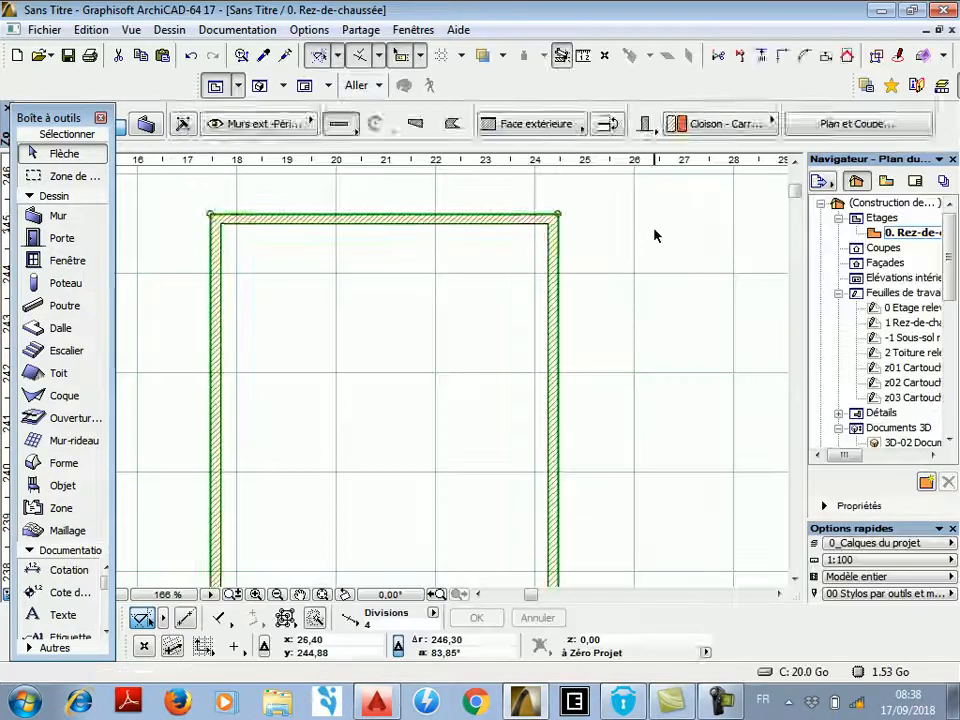
pyautogui.click(478, 227)
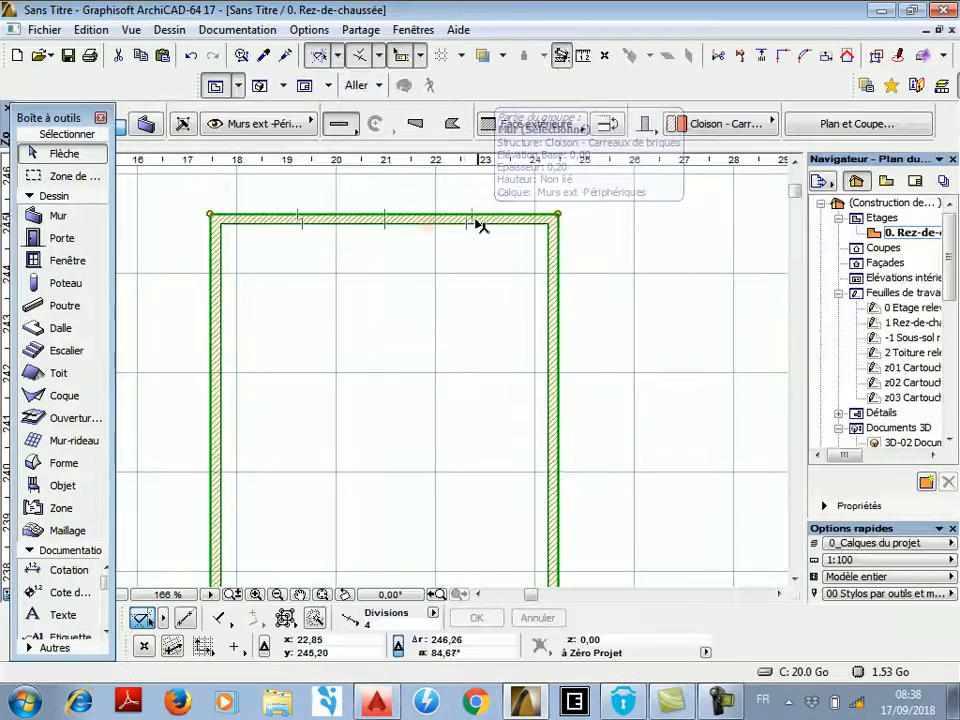
pyautogui.scroll(-2, 476, 229)
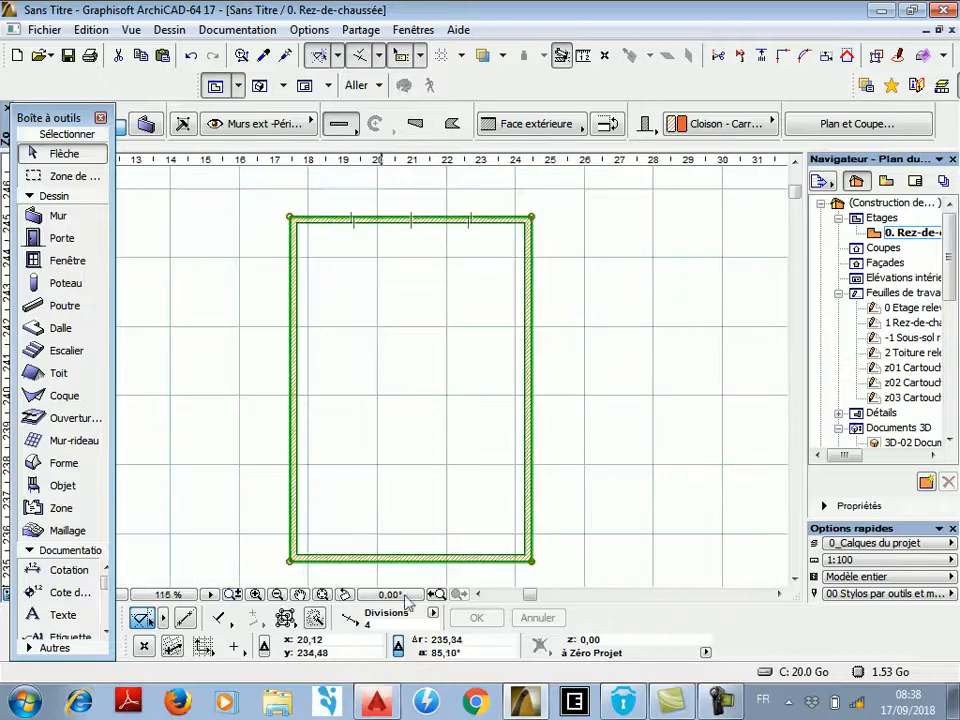
# Recheck the partition's distance from the upper exterior wall in the AutoCAD plan, then return to ArchiCAD and deselect the walls.
pyautogui.click(377, 701)
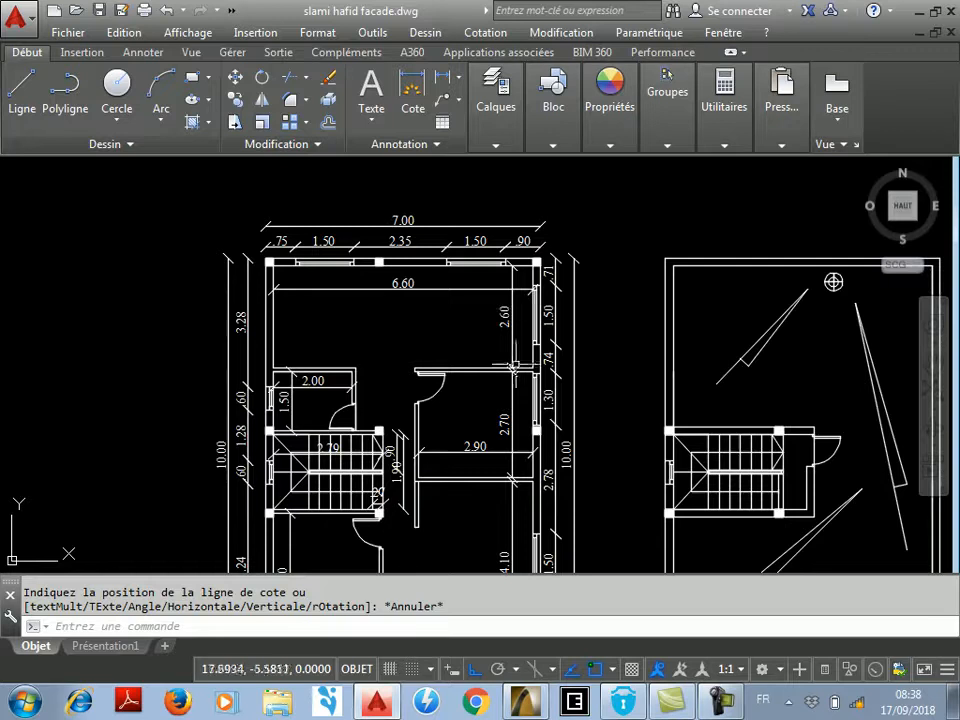
pyautogui.scroll(4, 460, 360)
pyautogui.scroll(-5, 480, 350)
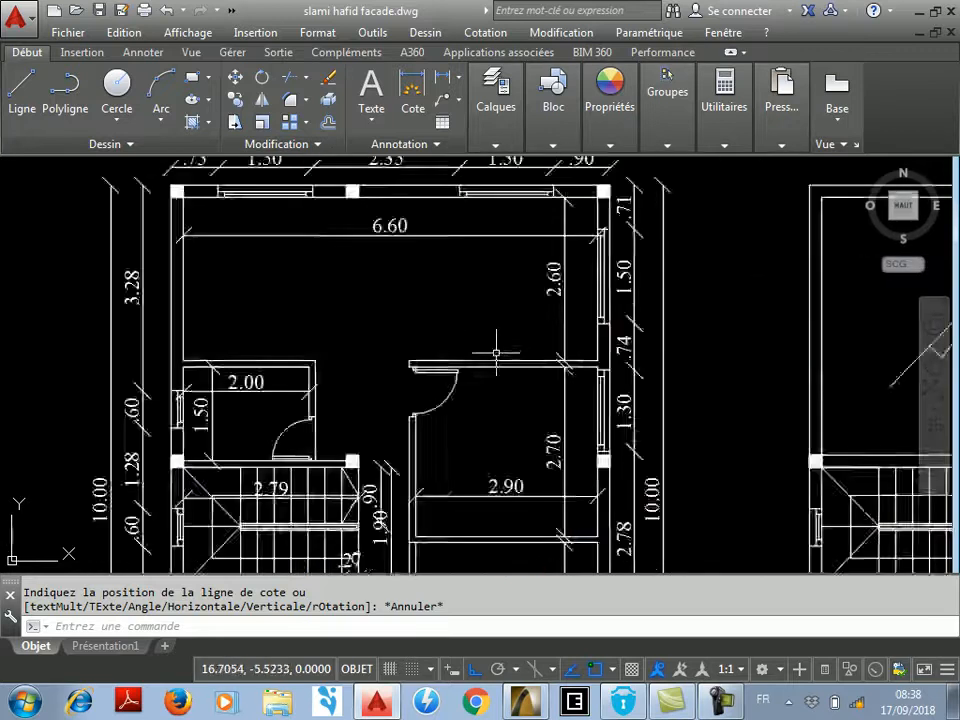
pyautogui.scroll(3, 549, 239)
pyautogui.scroll(2, 549, 239)
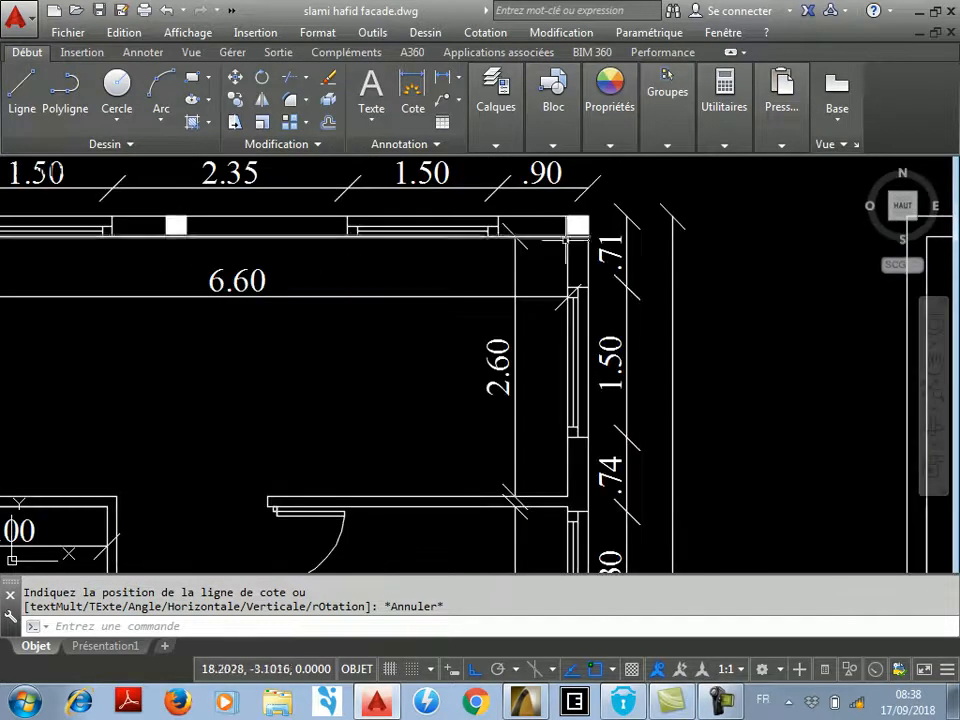
pyautogui.click(524, 701)
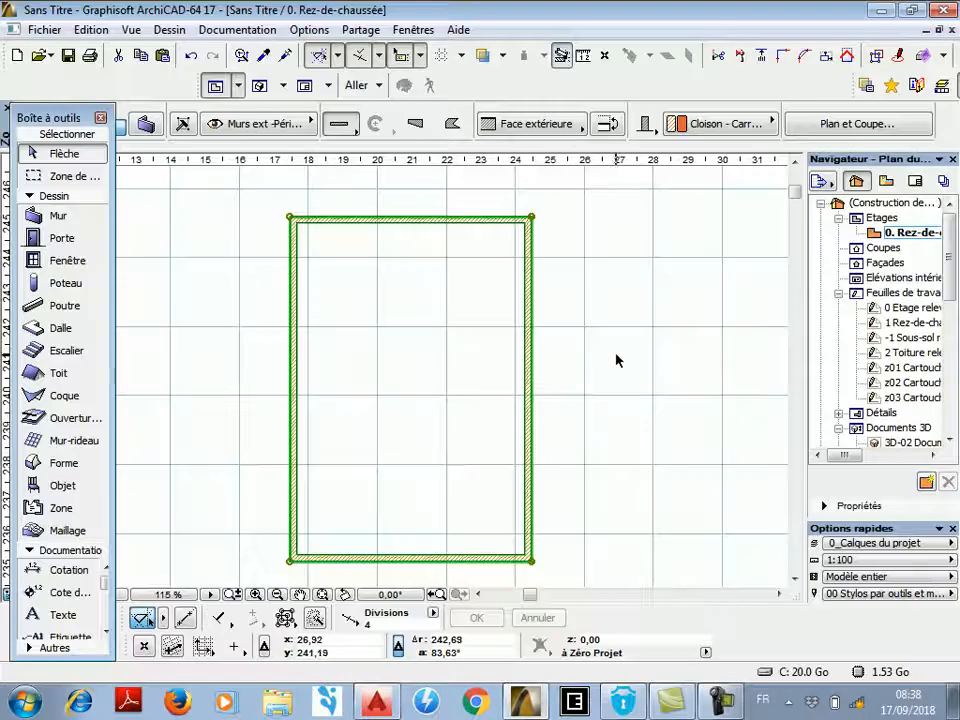
pyautogui.click(587, 332)
pyautogui.scroll(4, 546, 231)
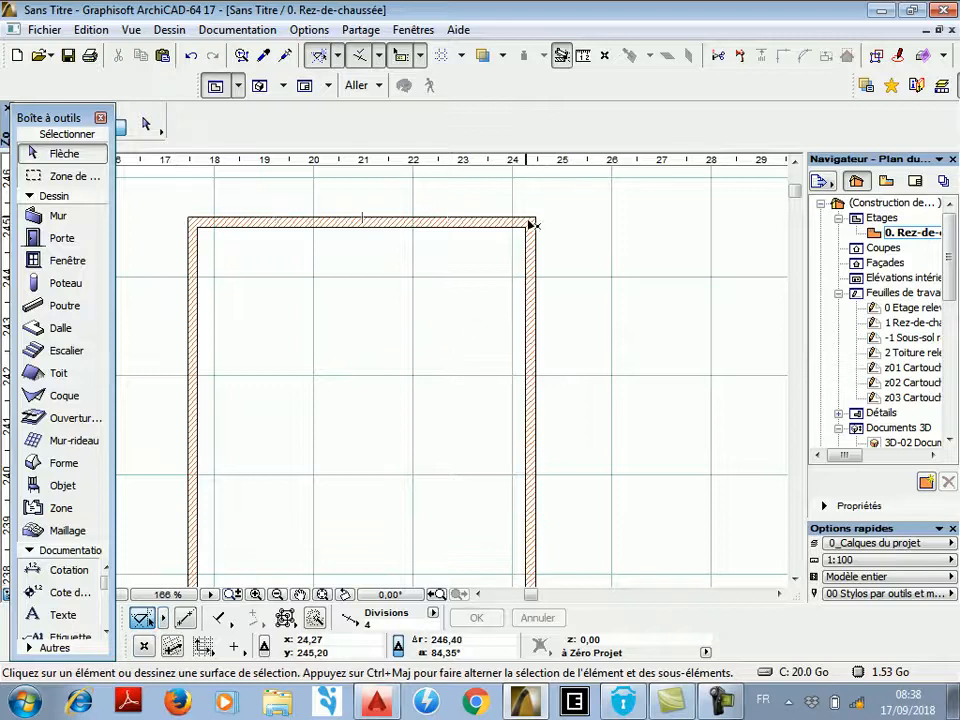
# Set the user origin at the inner corner where the upper and right-hand exterior walls meet.
pyautogui.scroll(5, 533, 225)
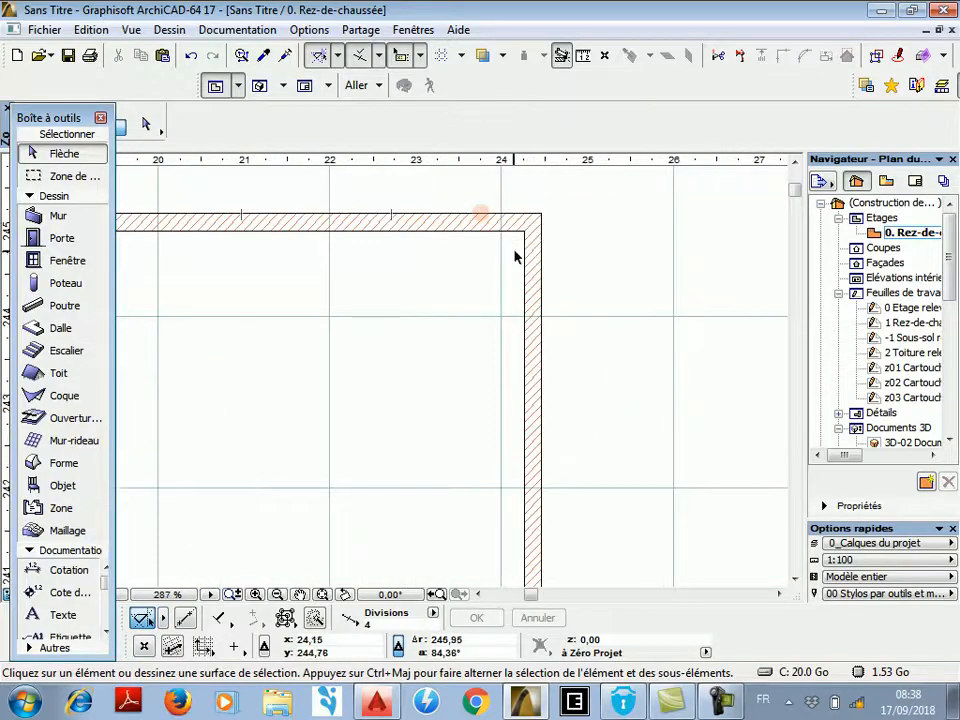
pyautogui.click(144, 645)
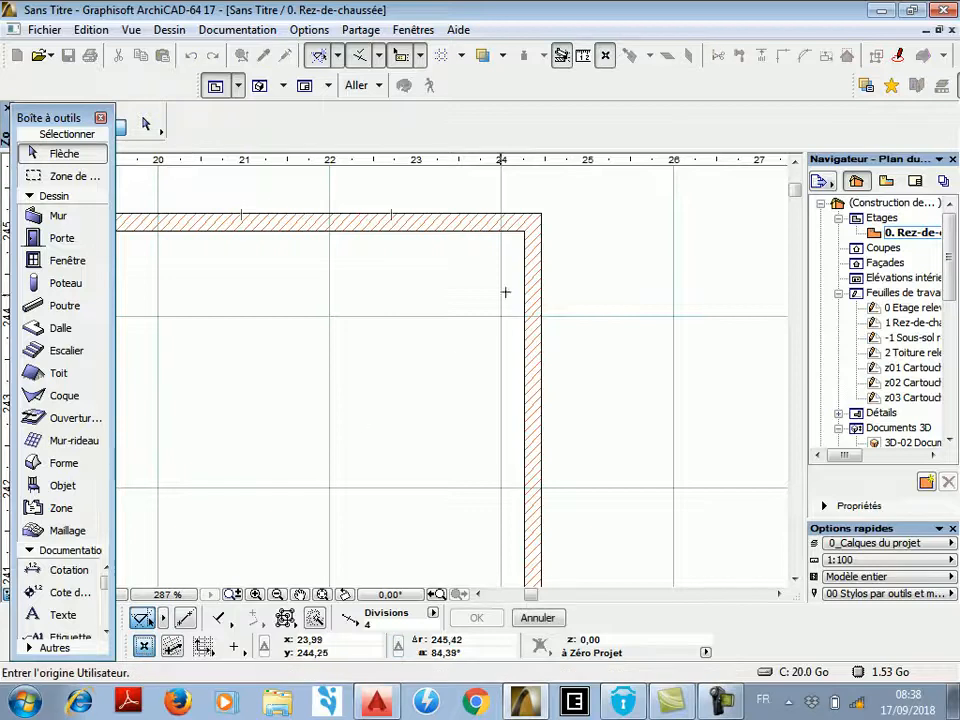
pyautogui.click(524, 230)
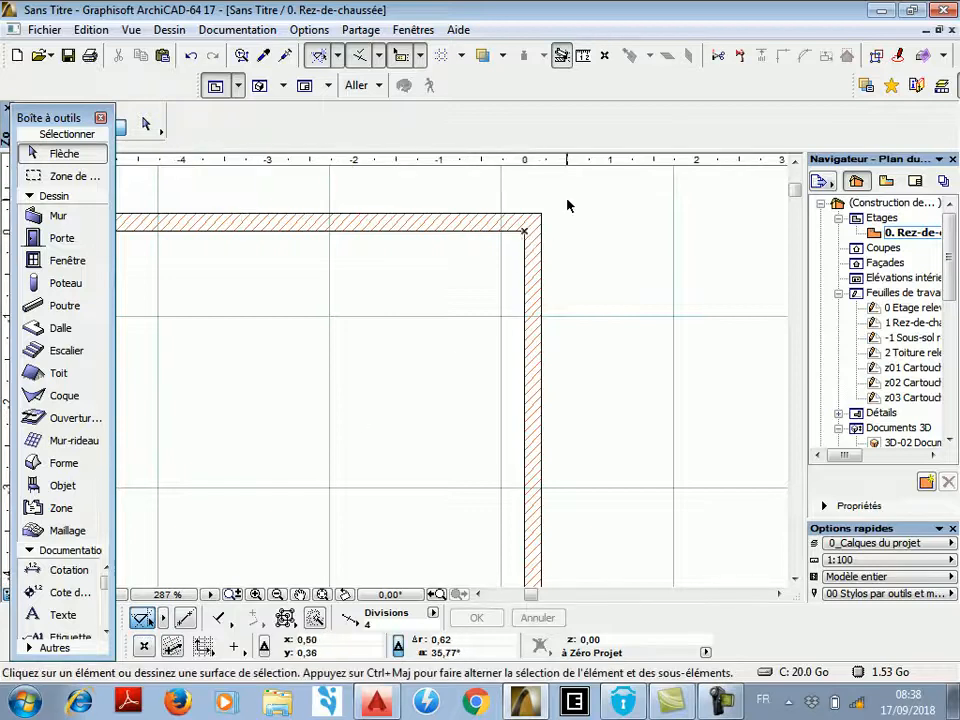
pyautogui.scroll(-1, 567, 205)
pyautogui.scroll(-2, 572, 229)
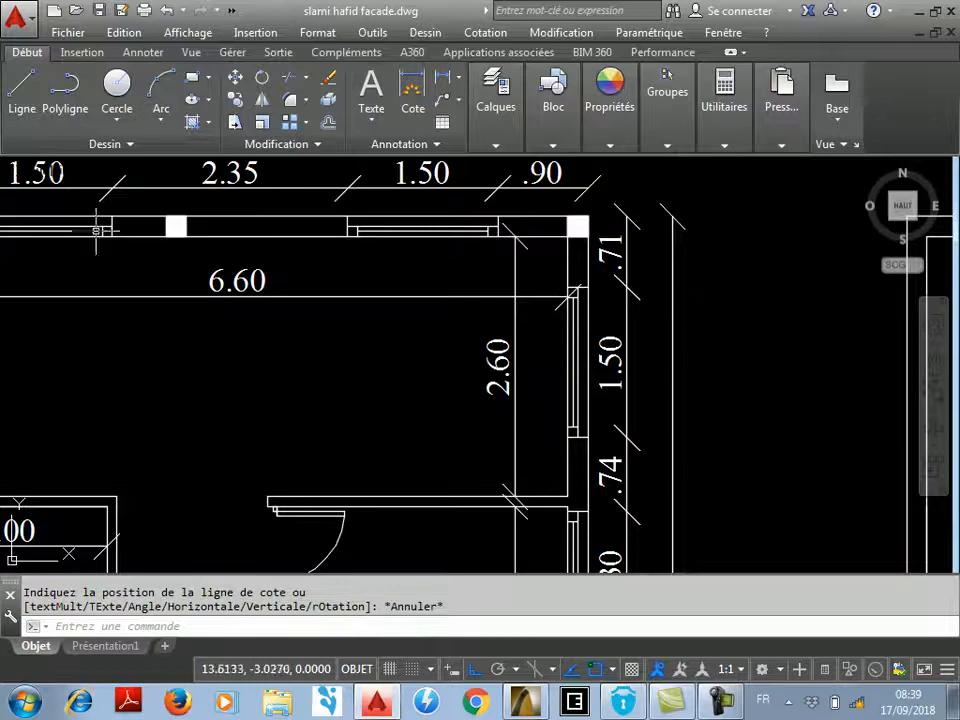
# In the AutoCAD plan, draw a horizontal line from the 6.60 room's upper-right inner corner outward past the right-hand dimensions.
pyautogui.click(22, 90)
pyautogui.click(567, 236)
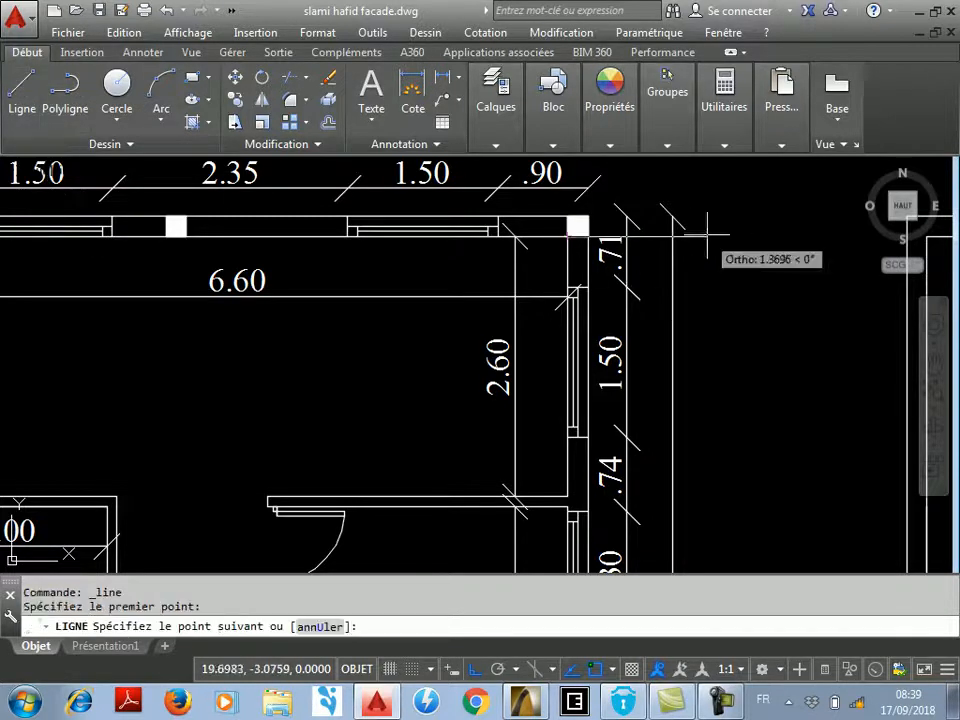
pyautogui.click(756, 236)
pyautogui.rightClick(756, 237)
pyautogui.click(758, 252)
pyautogui.scroll(-1, 708, 351)
pyautogui.scroll(1, 692, 203)
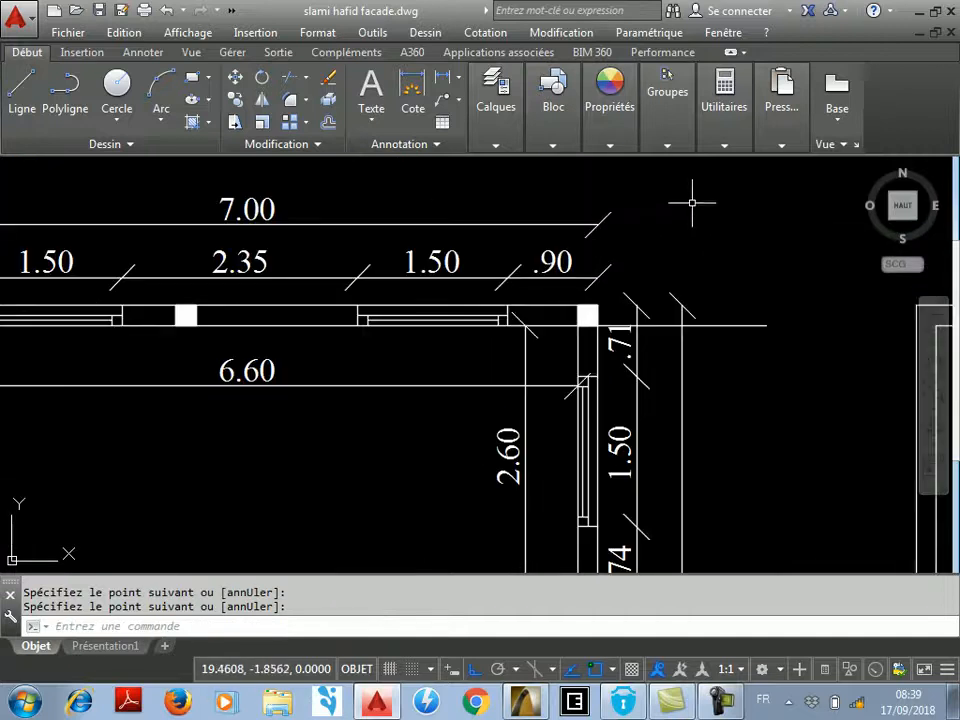
# Draw a vertical line from the same inner corner upward past the 7.00 dimension.
pyautogui.rightClick(666, 229)
pyautogui.click(700, 232)
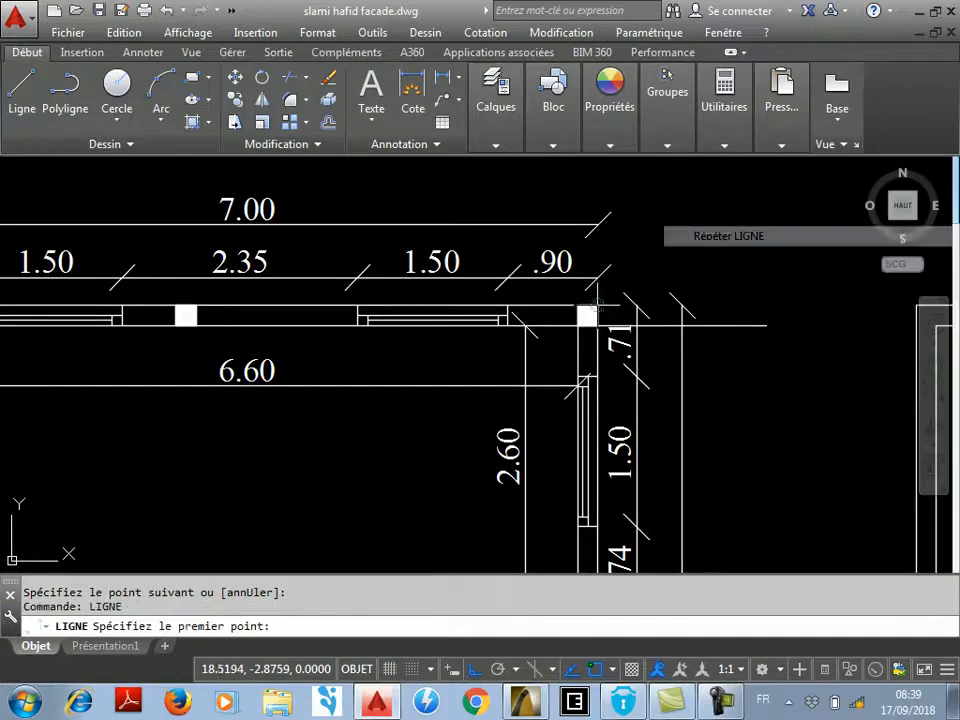
pyautogui.scroll(2, 590, 315)
pyautogui.click(556, 349)
pyautogui.scroll(-6, 560, 330)
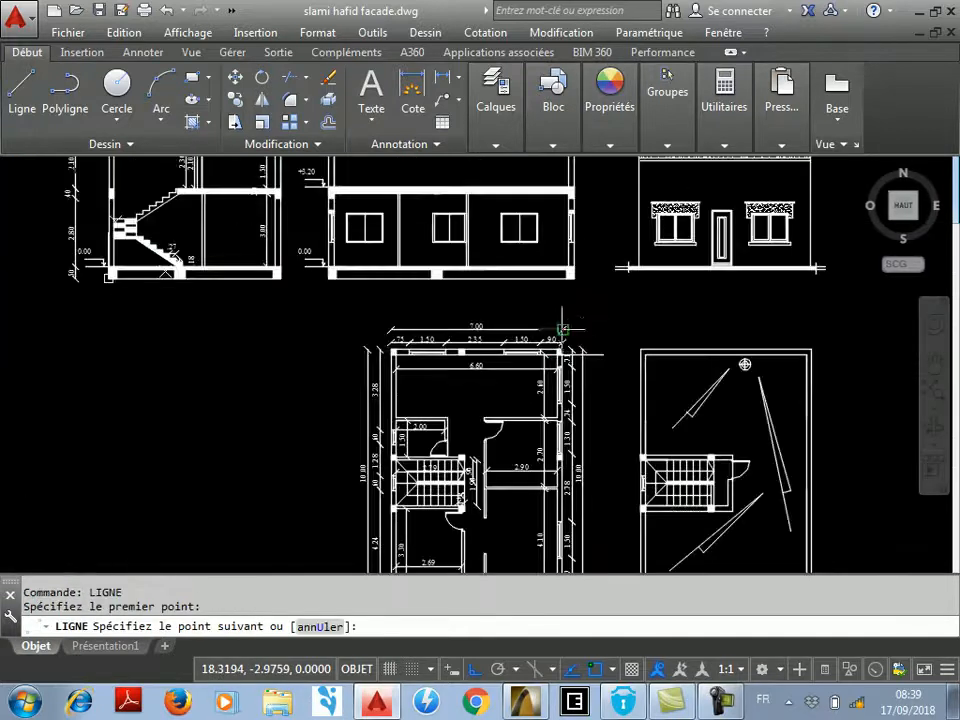
pyautogui.scroll(4, 561, 300)
pyautogui.click(570, 280)
pyautogui.rightClick(568, 279)
pyautogui.click(607, 289)
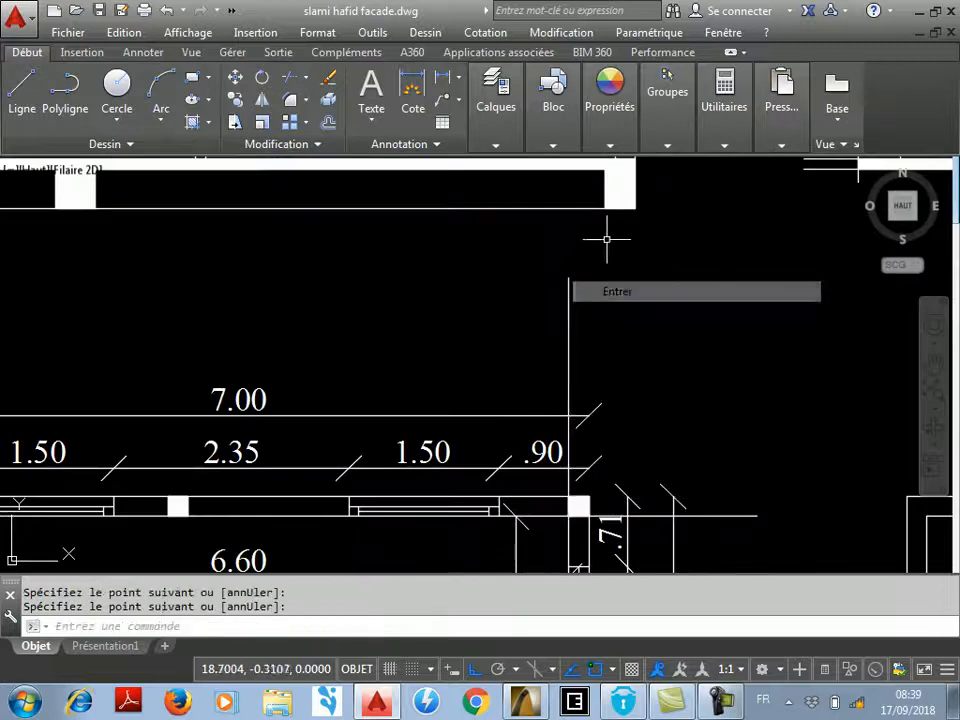
# Examine where the two lines cross at the inner corner and the distance down to the partition, then return to ArchiCAD.
pyautogui.scroll(-3, 606, 251)
pyautogui.scroll(5, 604, 425)
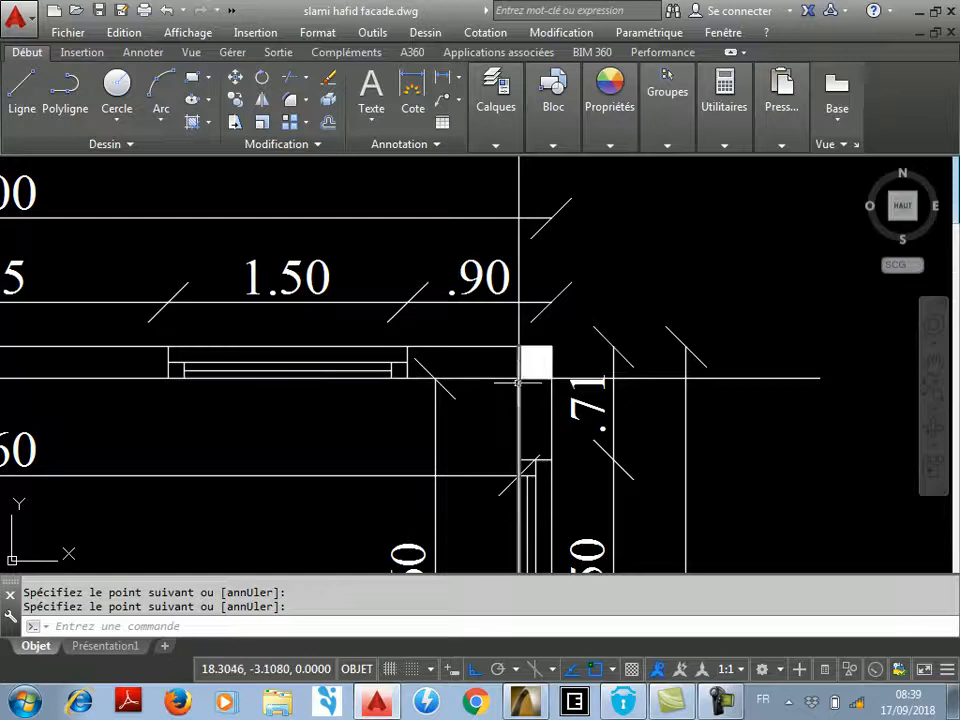
pyautogui.scroll(-4, 548, 284)
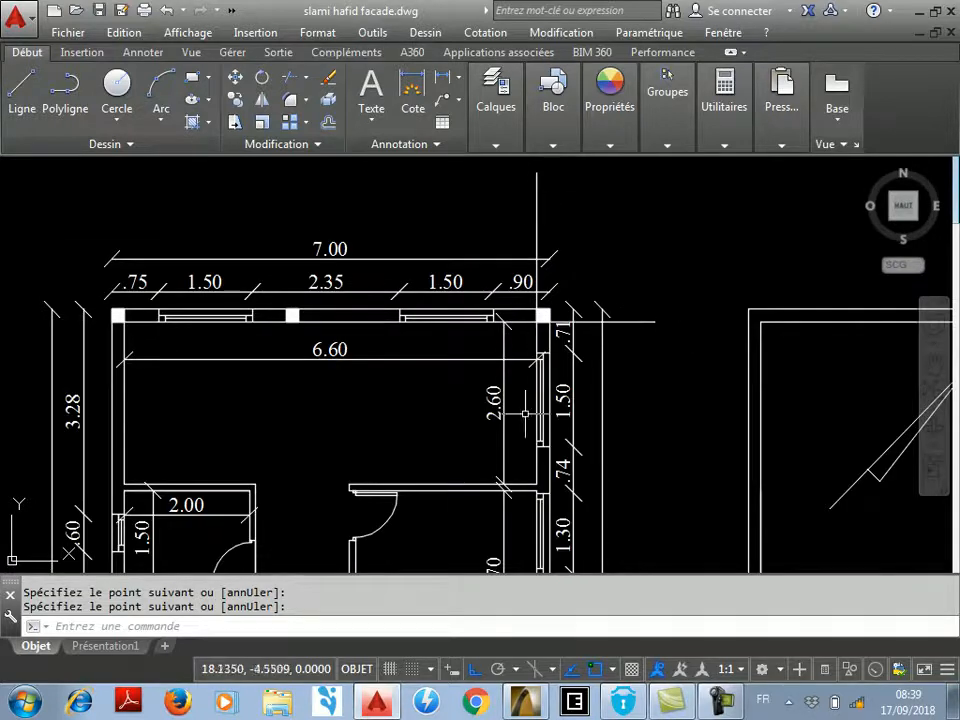
pyautogui.scroll(7, 541, 487)
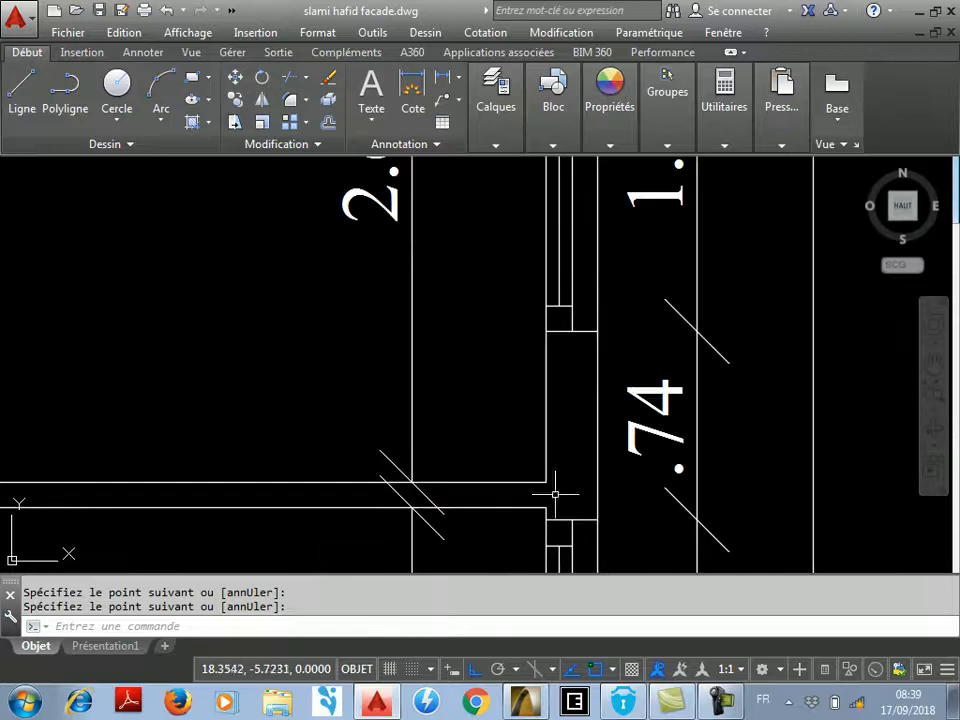
pyautogui.scroll(-3, 548, 485)
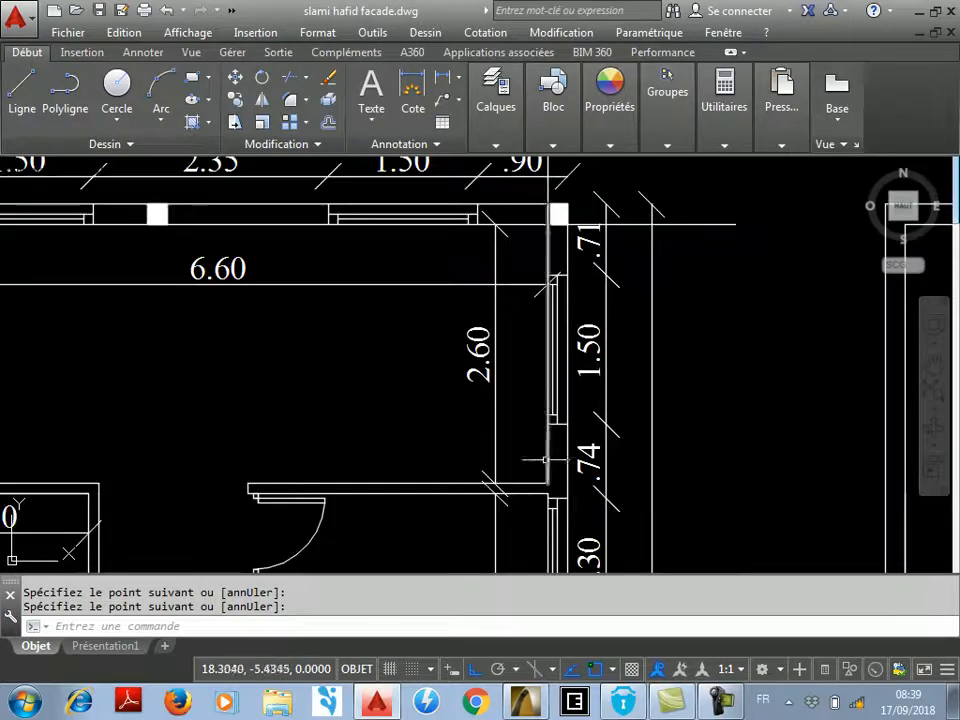
pyautogui.scroll(2, 536, 219)
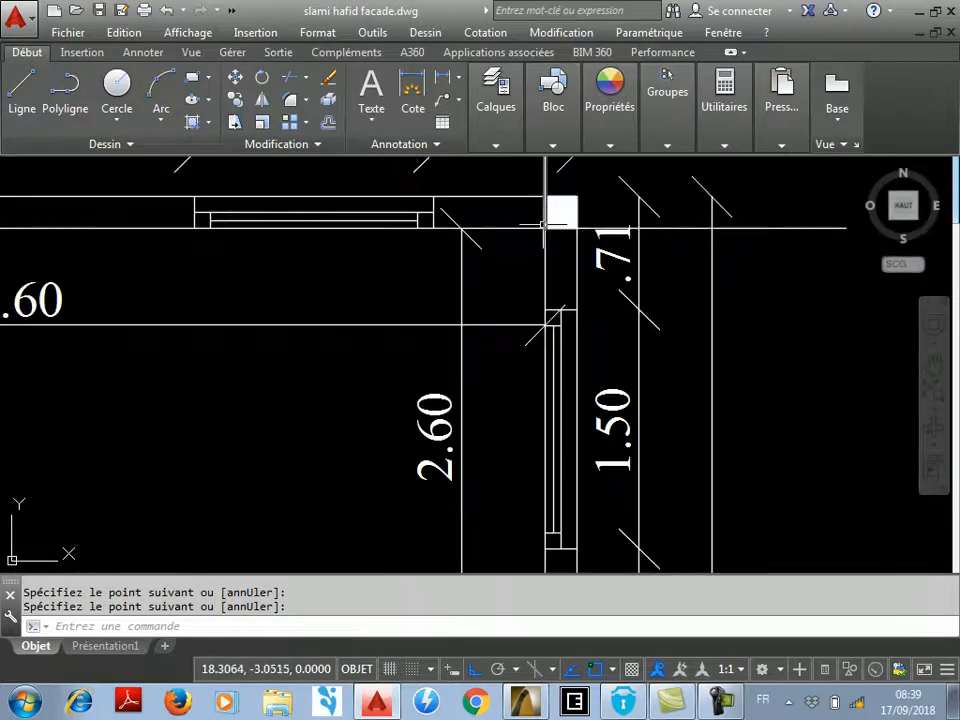
pyautogui.scroll(-2, 541, 225)
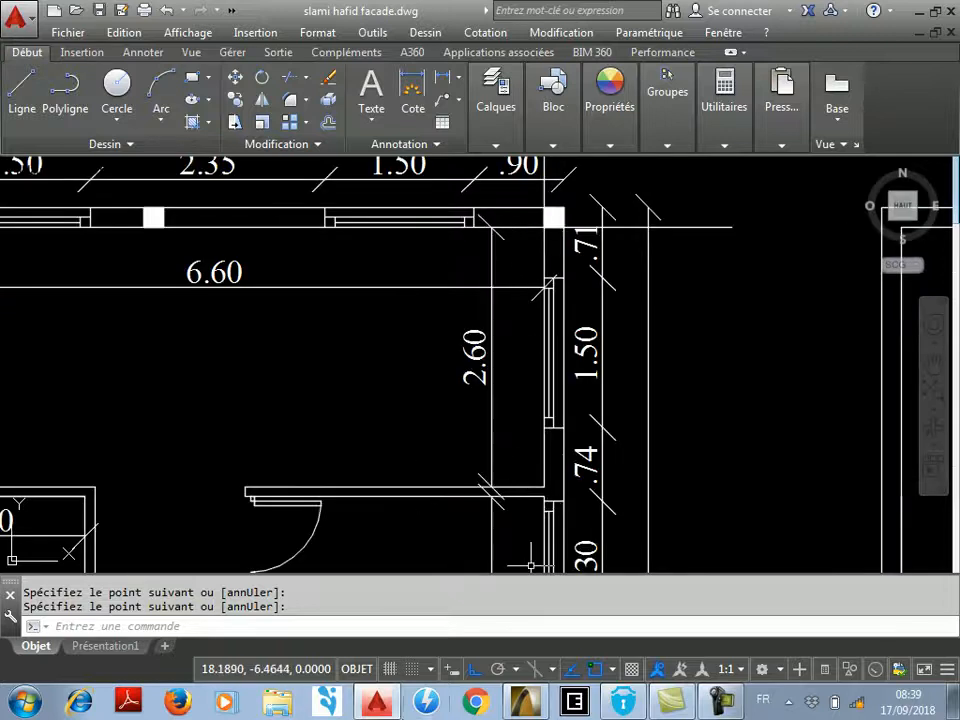
pyautogui.click(544, 703)
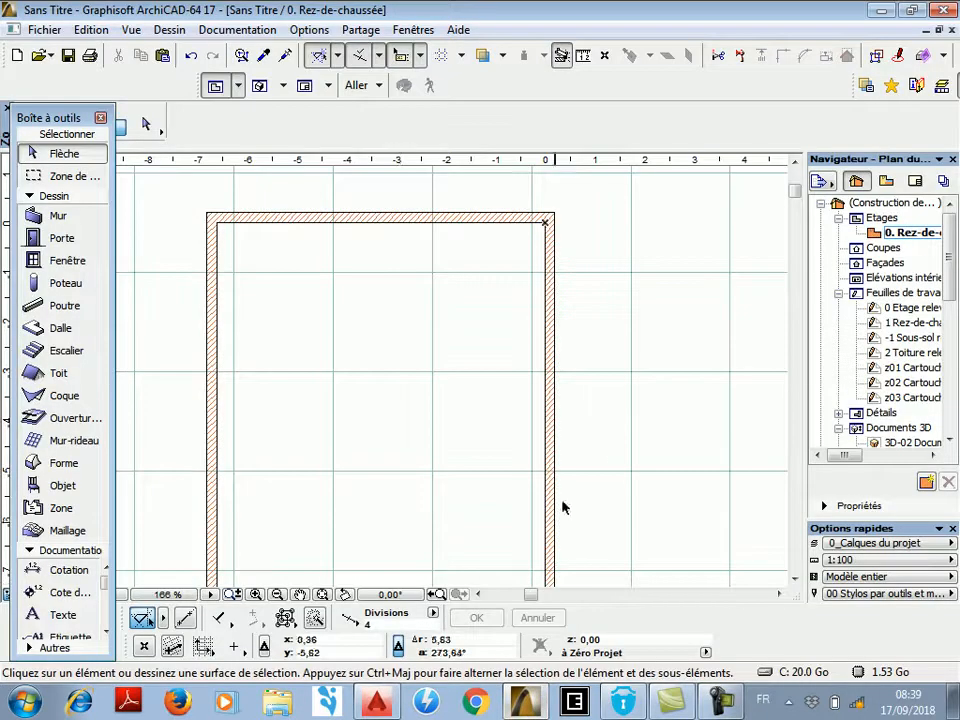
# Set the Wall tool's default thickness to 0,1.
pyautogui.click(58, 218)
pyautogui.click(155, 136)
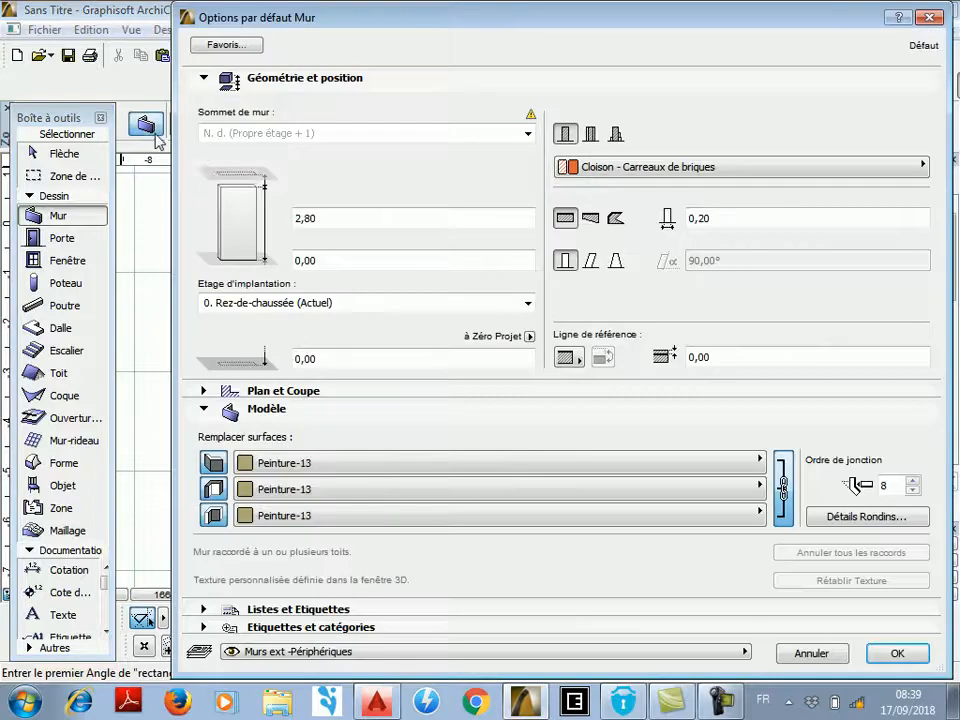
pyautogui.moveTo(714, 217); pyautogui.dragTo(703, 222)
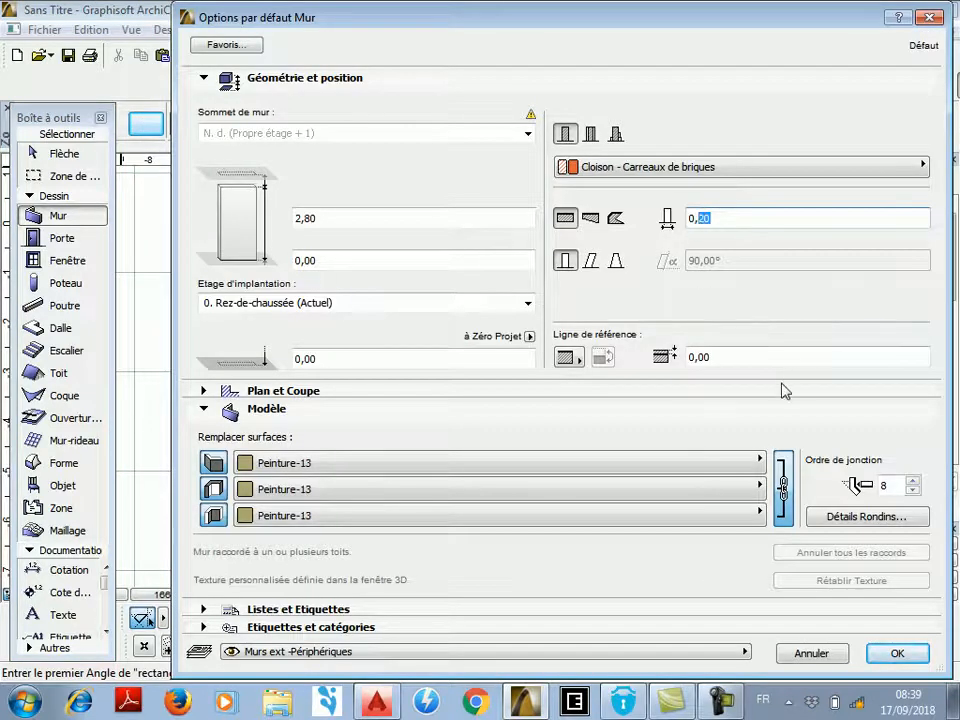
pyautogui.write('1')
pyautogui.click(918, 655)
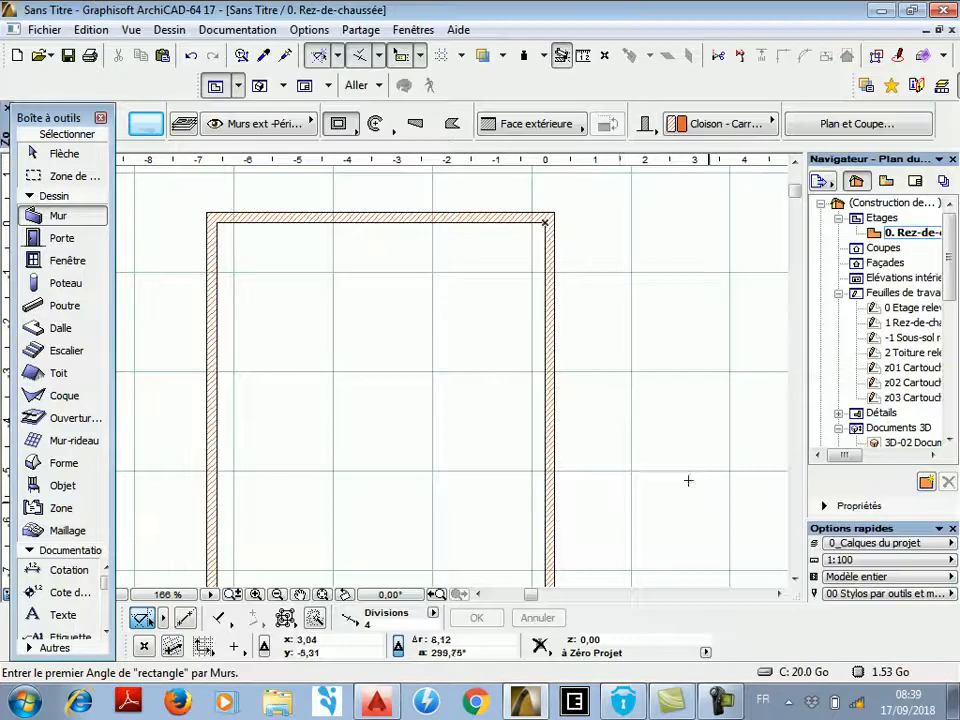
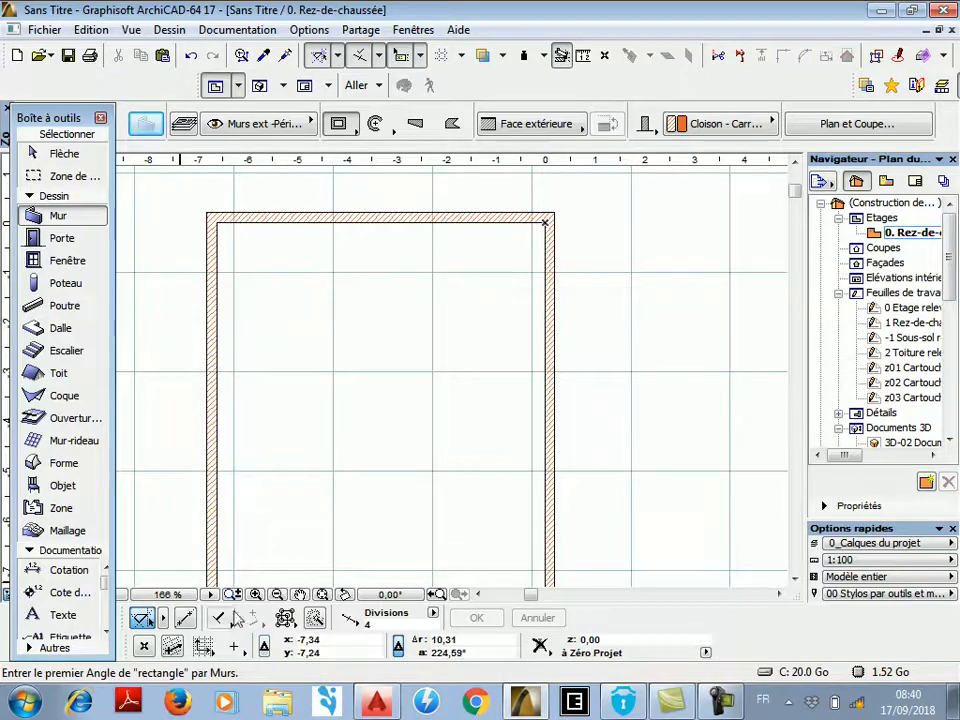
# Start the partition wall on the right wall's inner face, at Δx 0 and Δy -2,60 from the origin corner.
pyautogui.click(262, 650)
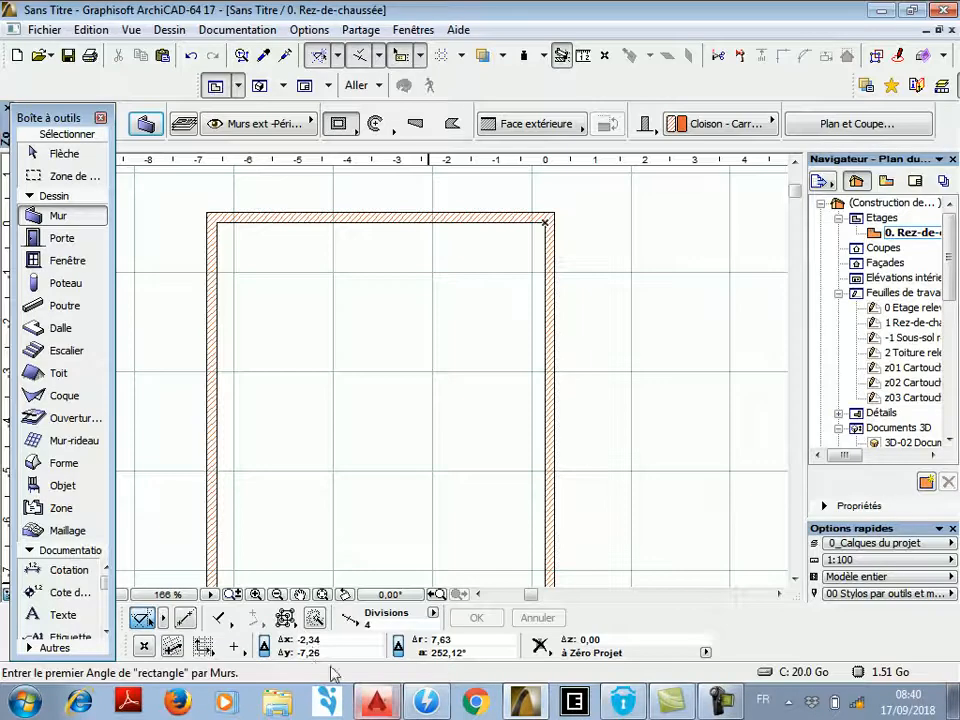
pyautogui.moveTo(305, 653); pyautogui.dragTo(305, 655)
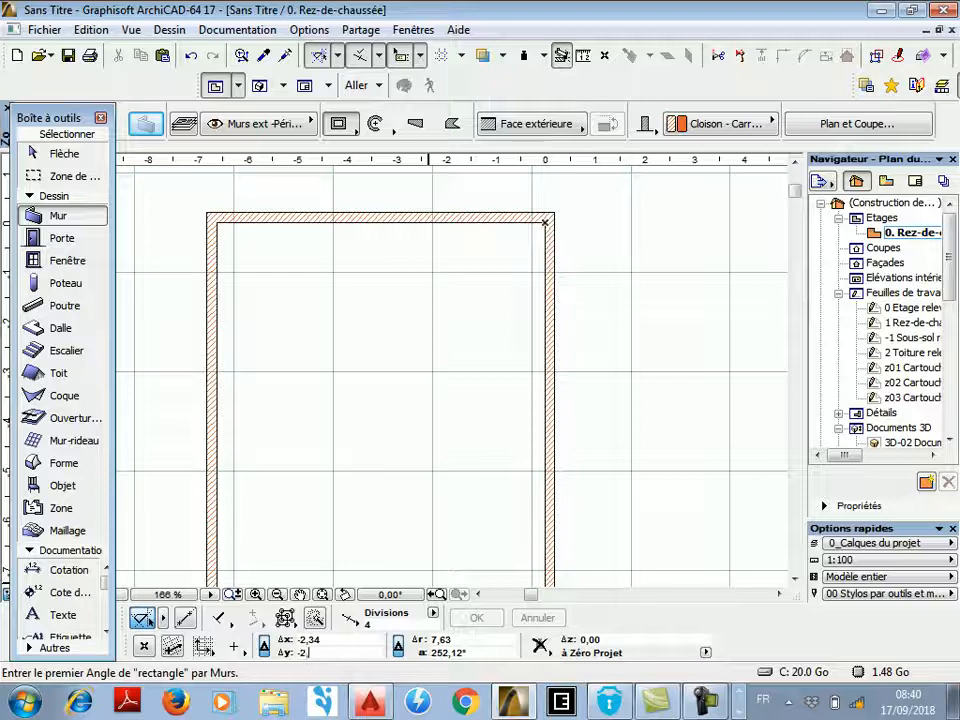
pyautogui.click(335, 639)
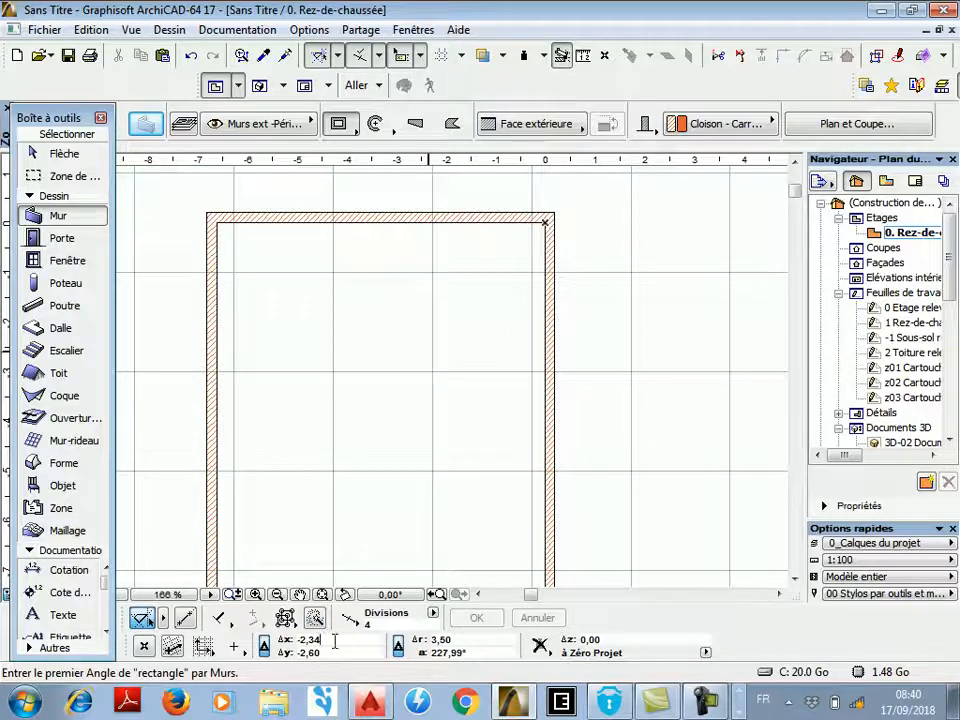
pyautogui.write('0')
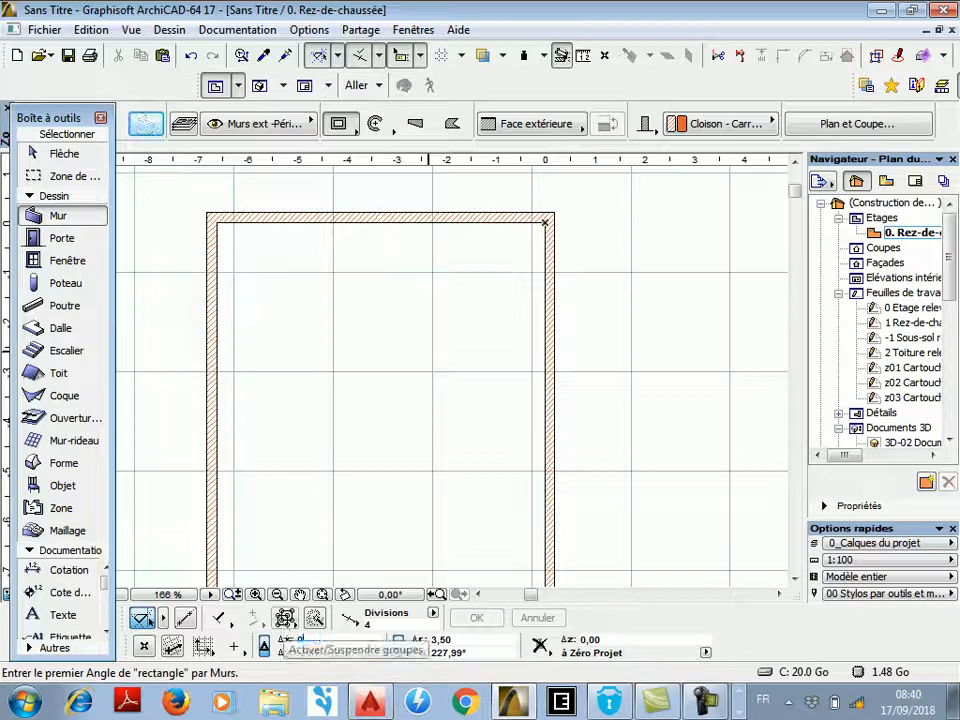
pyautogui.click(544, 351)
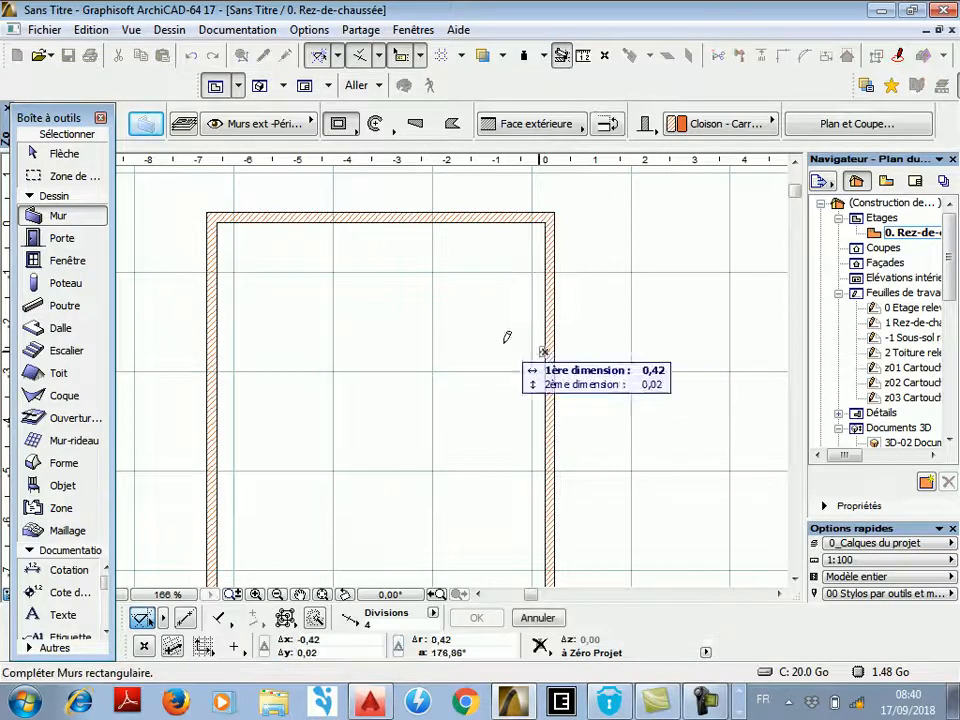
# Switch the wall in progress to the single straight geometry and preview it horizontally leftward at 180° from its start point.
pyautogui.click(340, 123)
pyautogui.click(358, 116)
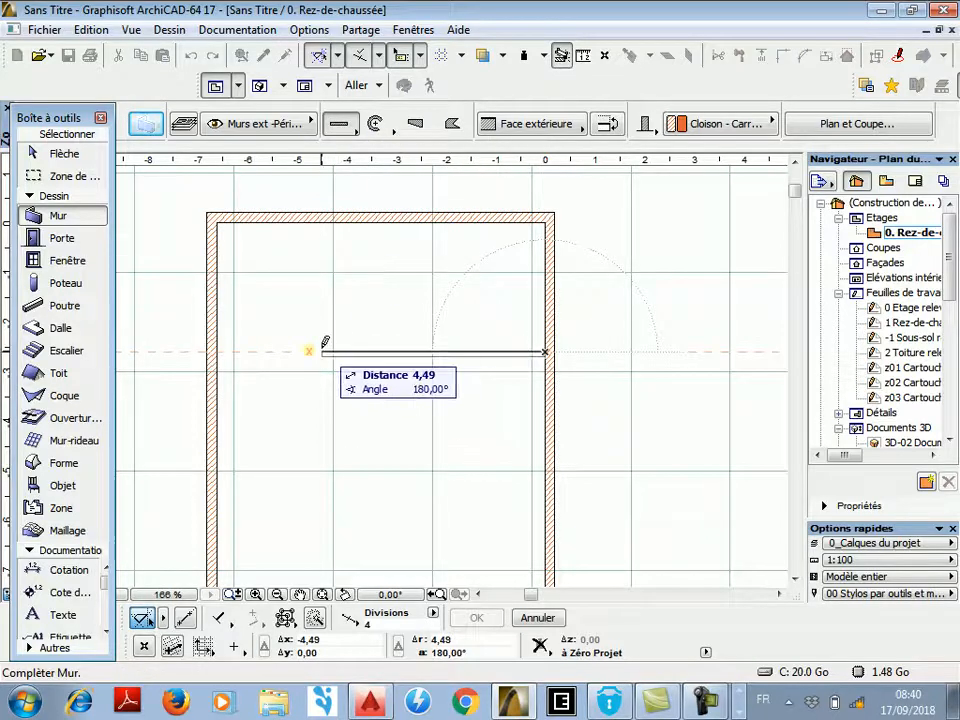
pyautogui.scroll(2, 325, 342)
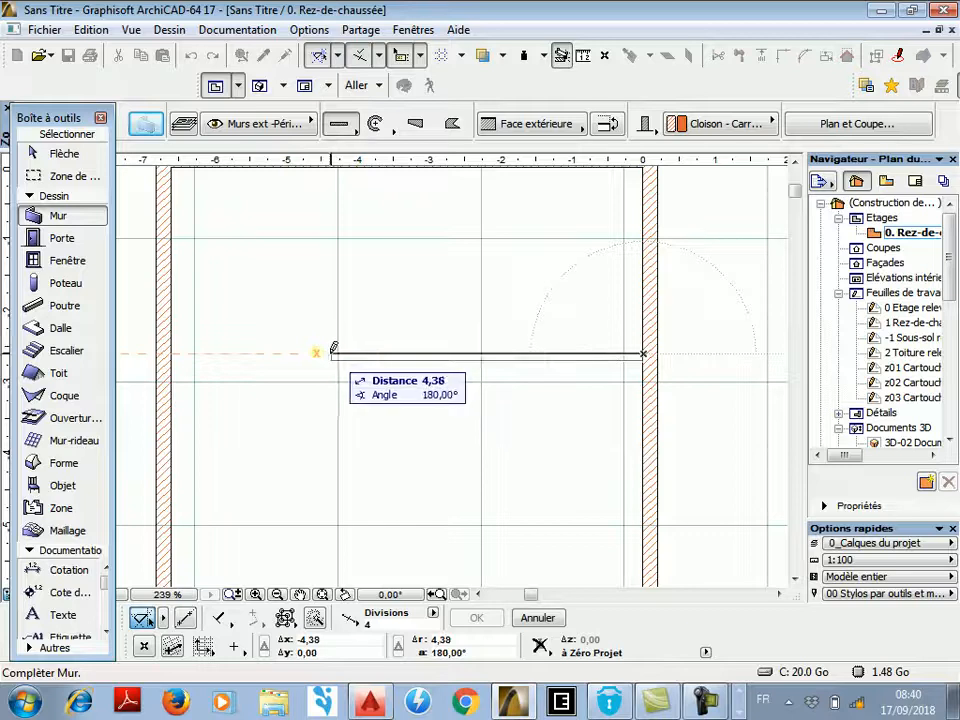
pyautogui.scroll(2, 333, 347)
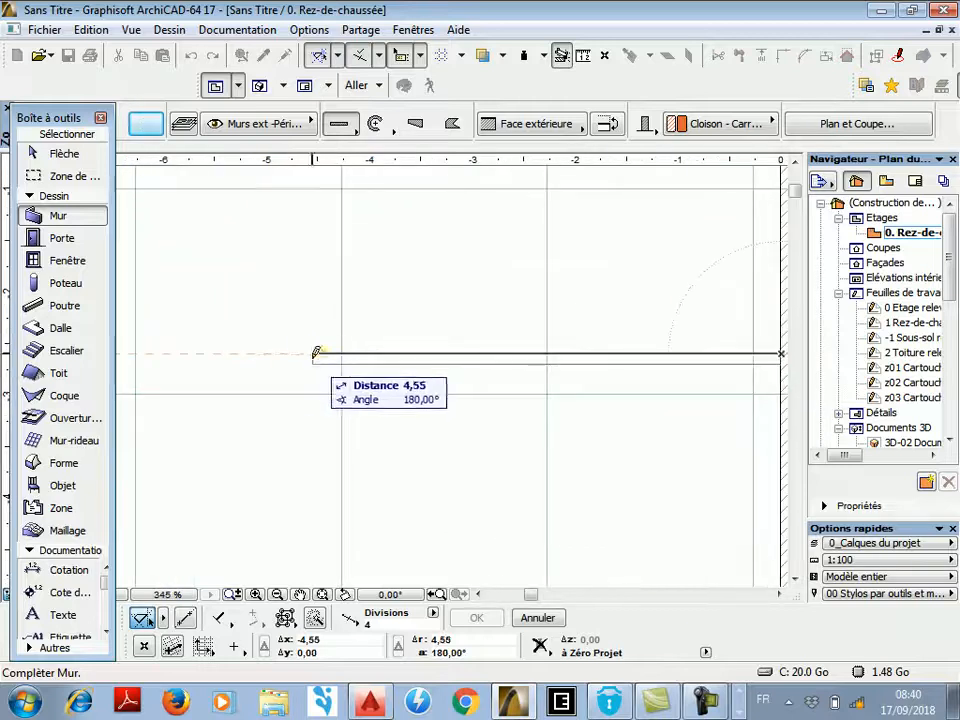
pyautogui.scroll(-1, 288, 350)
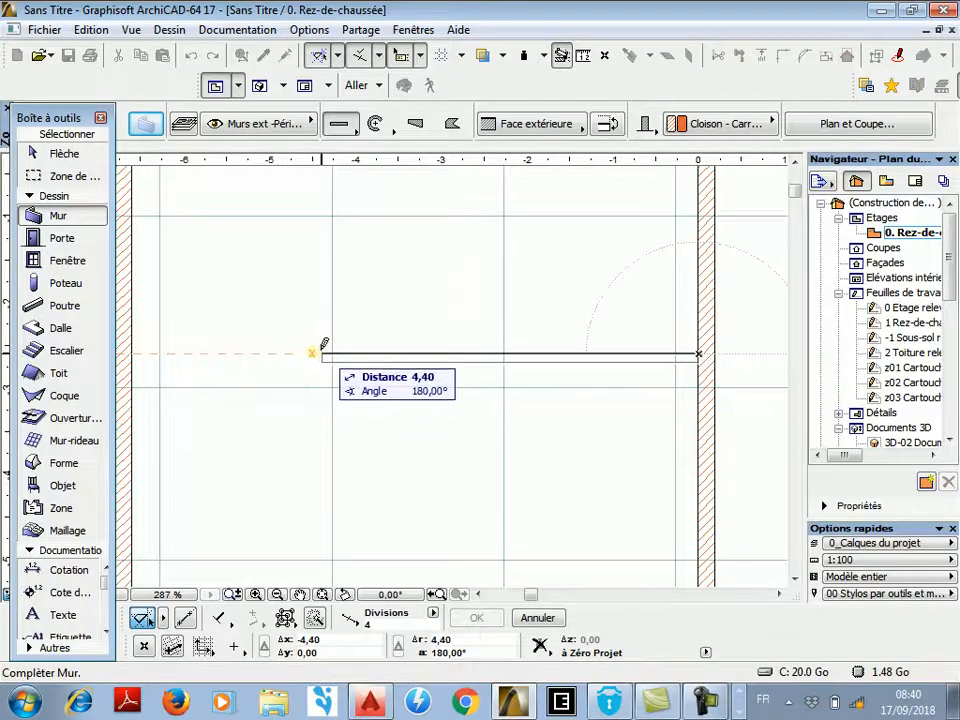
pyautogui.scroll(-1, 320, 352)
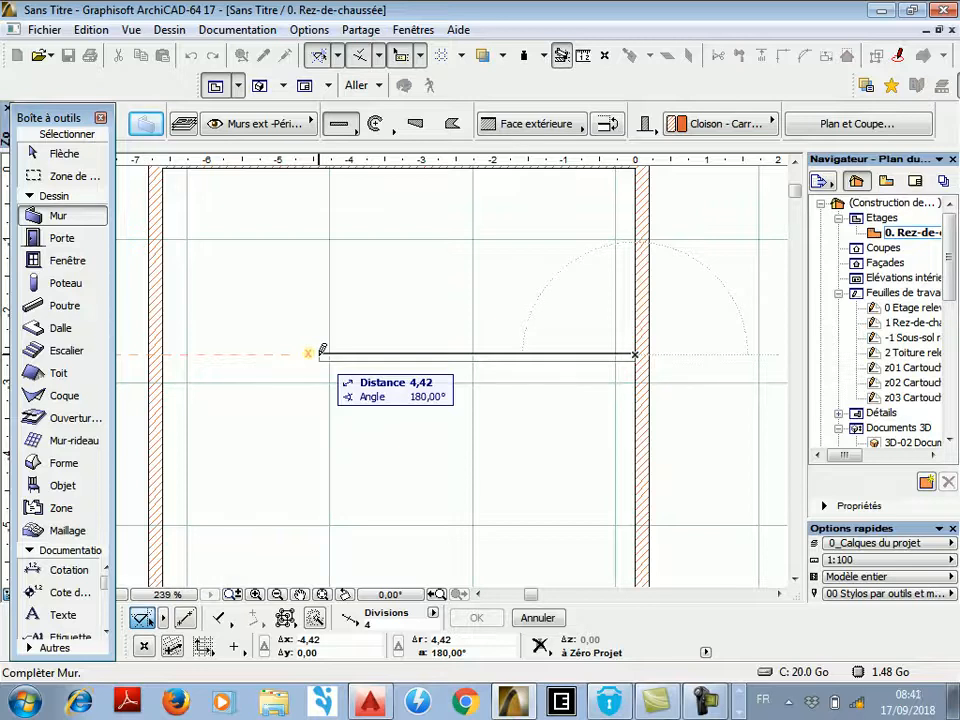
pyautogui.scroll(1, 321, 350)
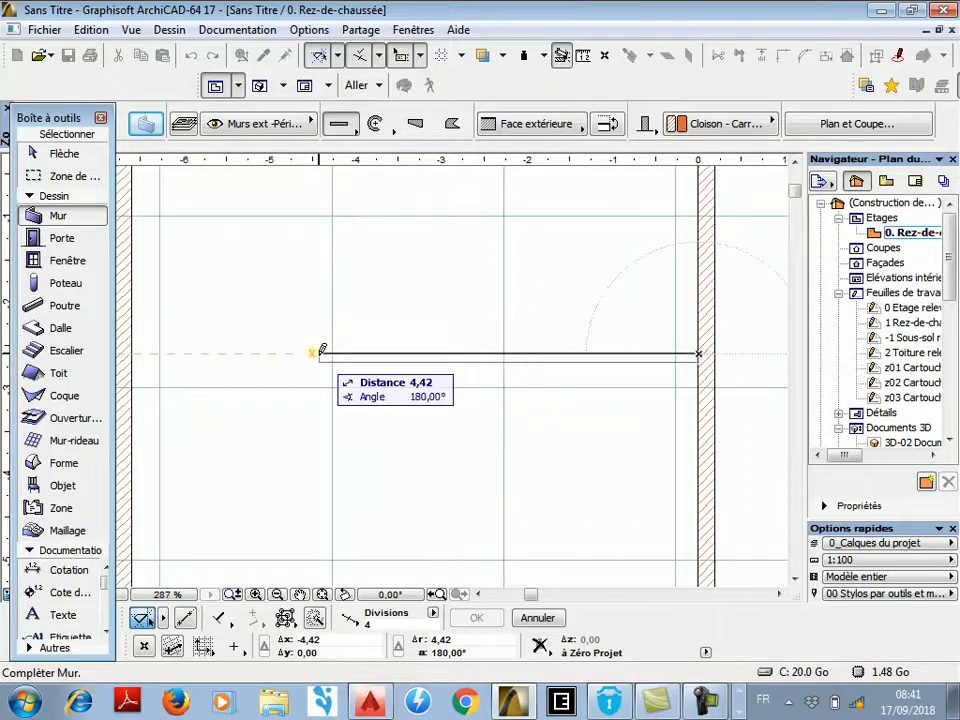
pyautogui.scroll(-1, 525, 349)
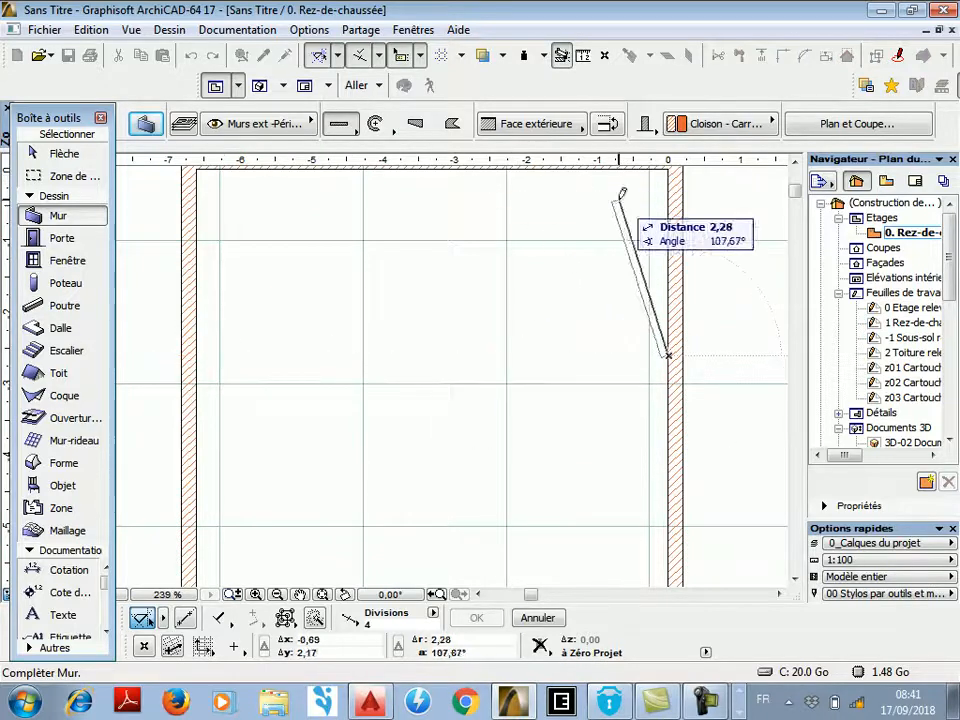
# Try the Face intérieure reference line on the partition in progress, return it to Face extérieure, and end the wall on the left wall's inner face.
pyautogui.click(579, 126)
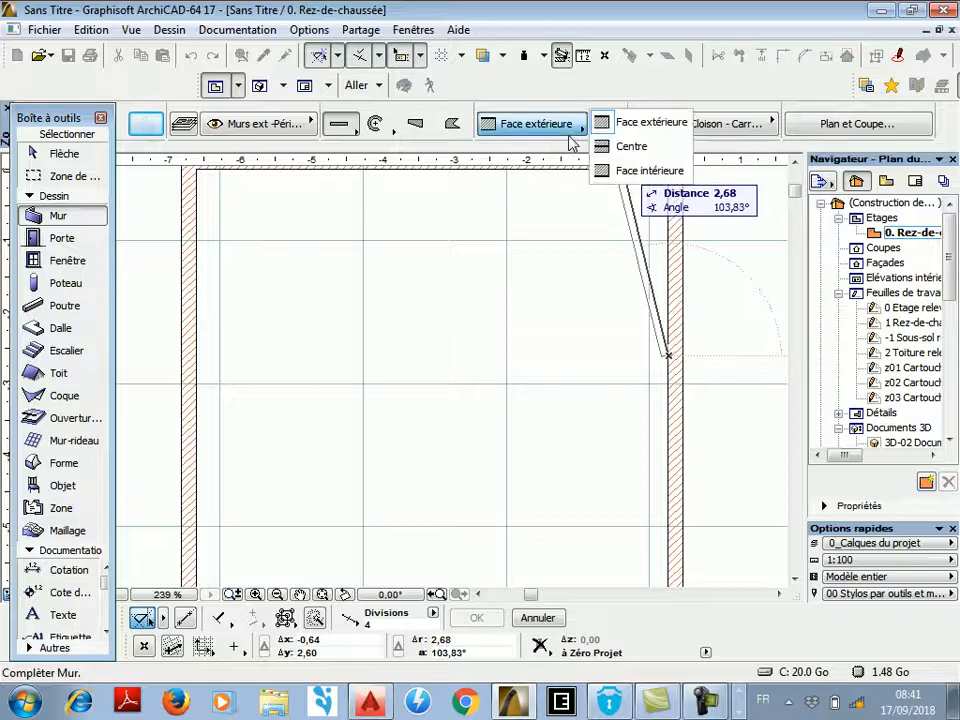
pyautogui.click(606, 181)
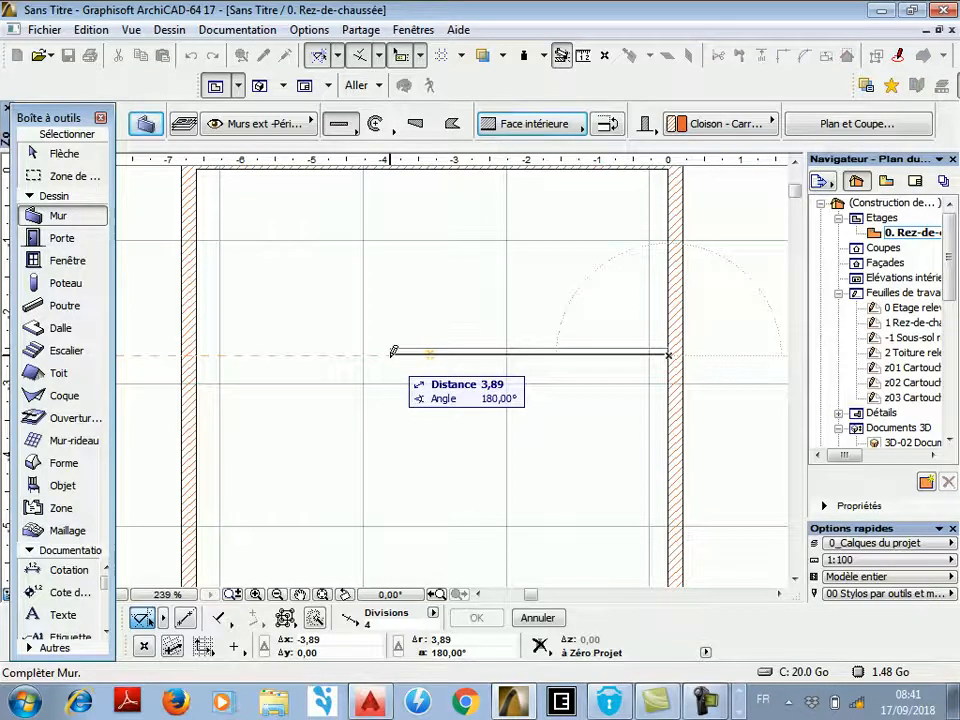
pyautogui.click(530, 128)
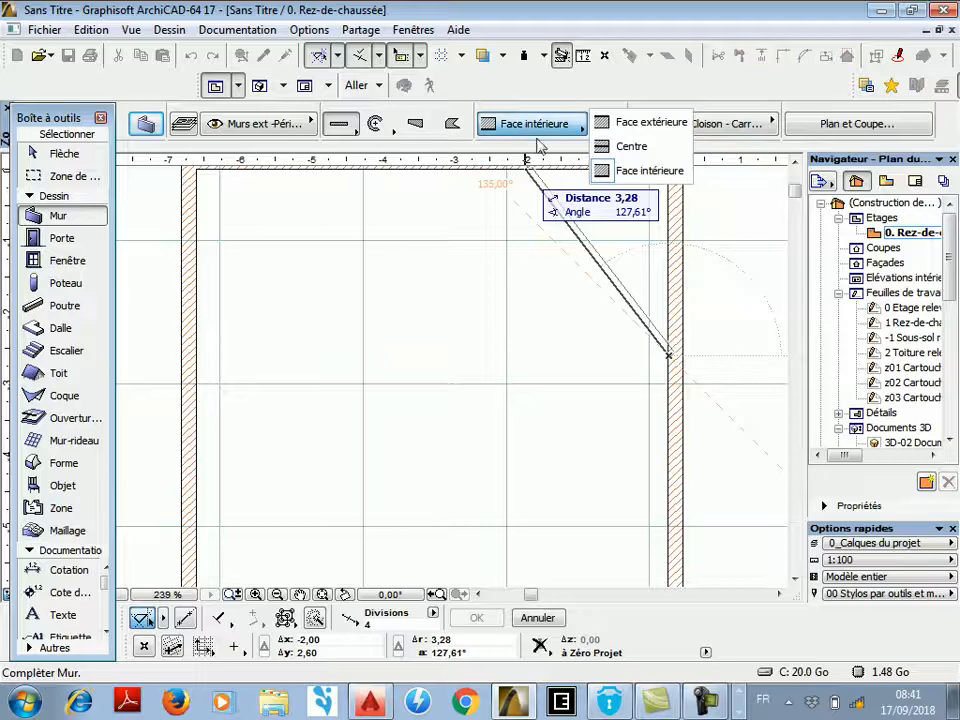
pyautogui.click(630, 122)
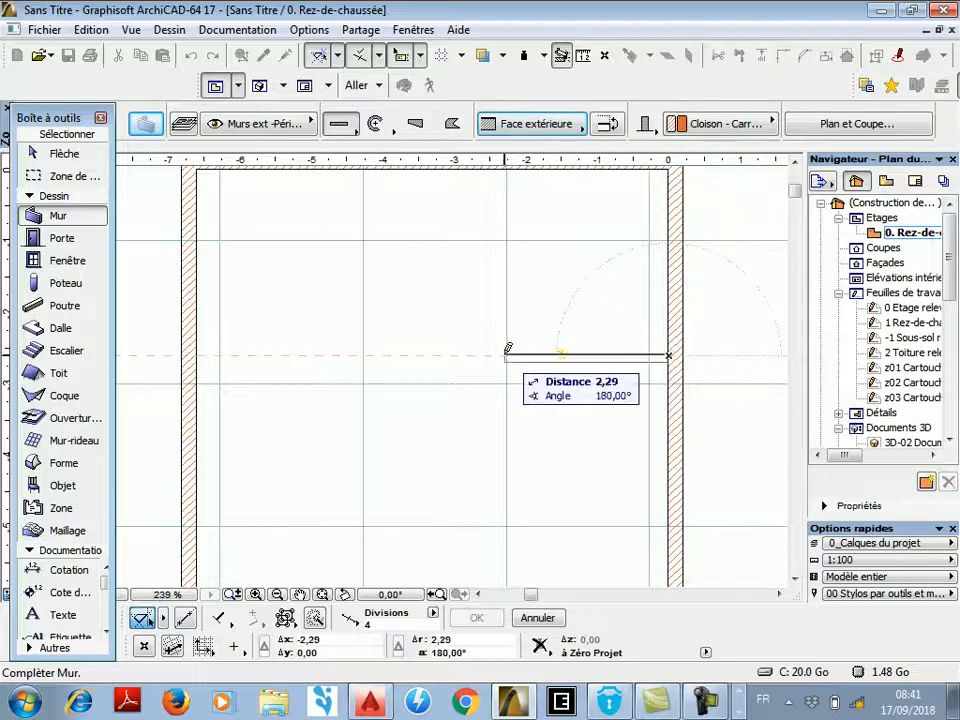
pyautogui.scroll(-2, 536, 358)
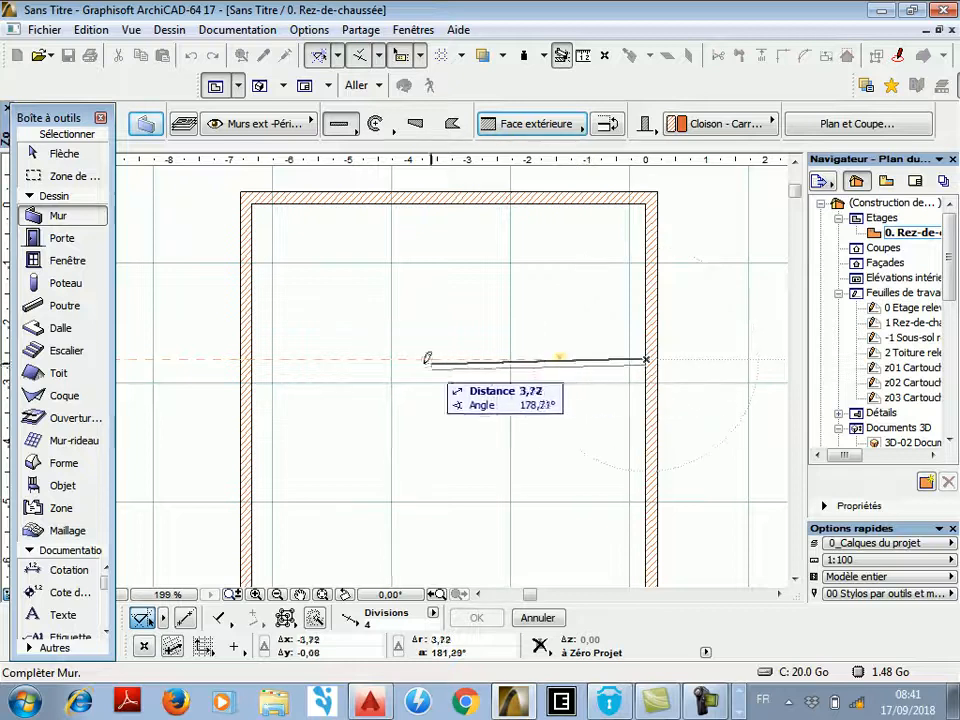
pyautogui.click(253, 357)
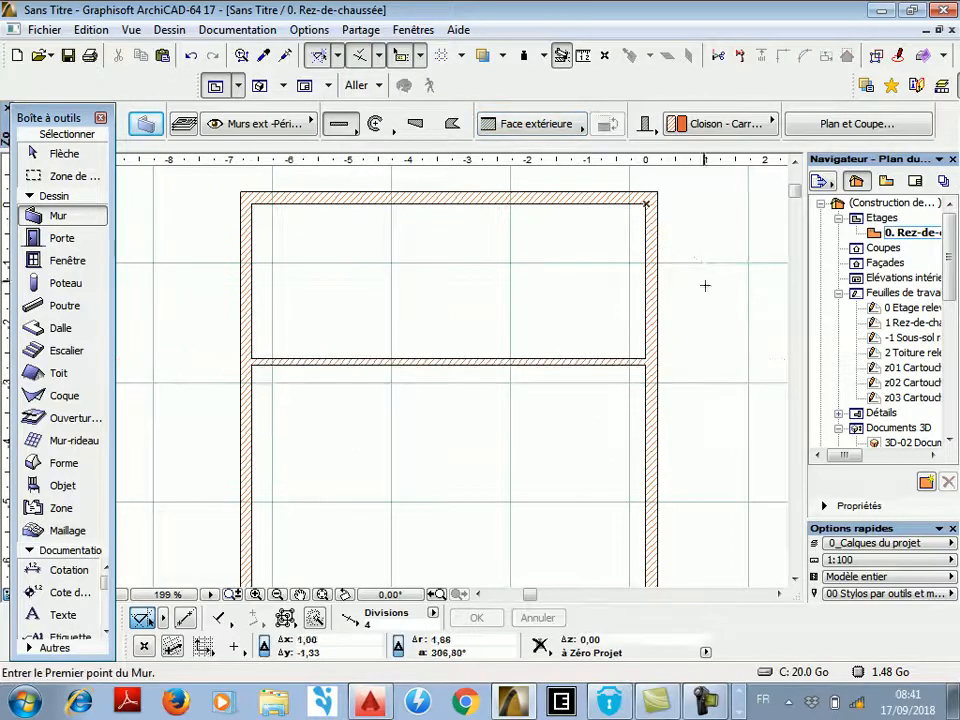
# Delete the partition wall just drawn between the left and right exterior walls.
pyautogui.scroll(-1, 585, 322)
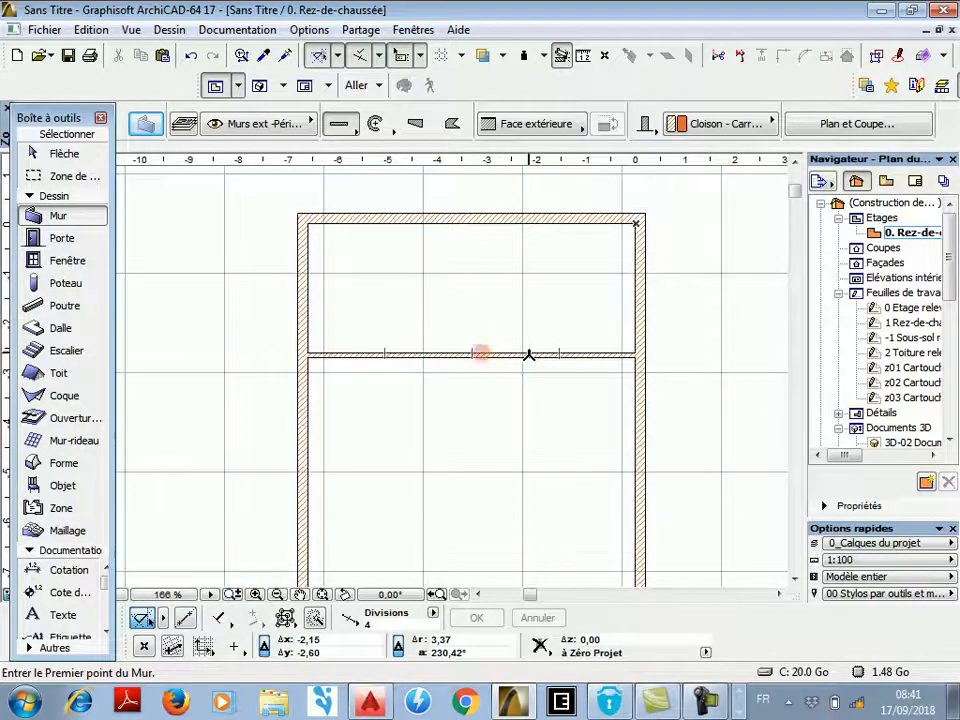
pyautogui.rightClick(533, 355)
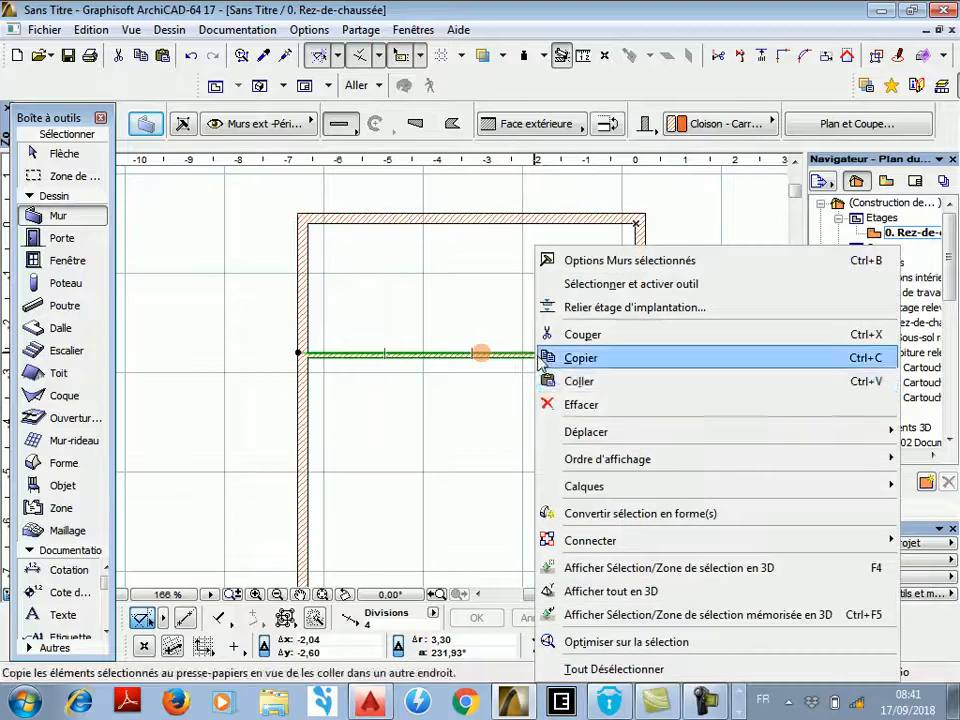
pyautogui.click(552, 404)
pyautogui.scroll(-2, 621, 241)
pyautogui.scroll(1, 692, 201)
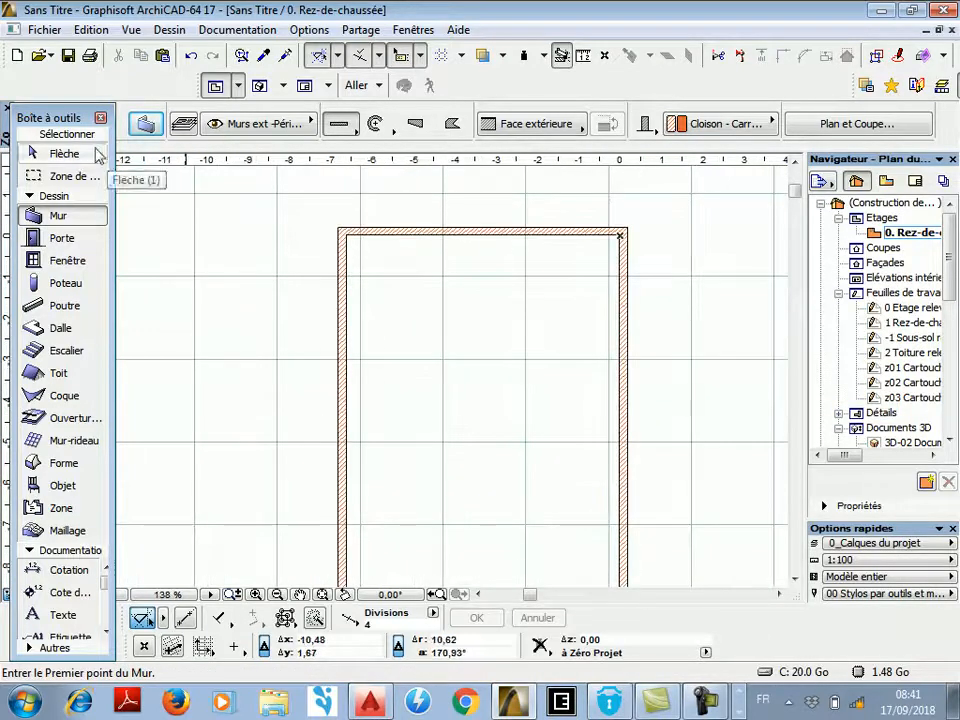
# Suspend the grouping of the exterior walls and select the upper, right and left walls individually to check it.
pyautogui.click(62, 154)
pyautogui.click(426, 241)
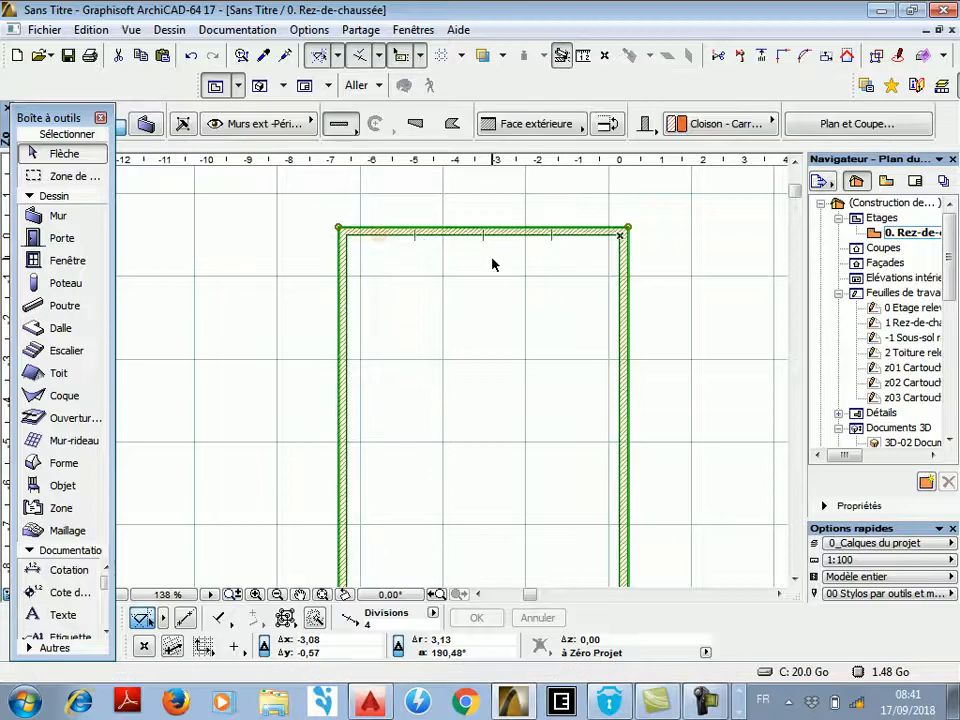
pyautogui.scroll(-2, 492, 264)
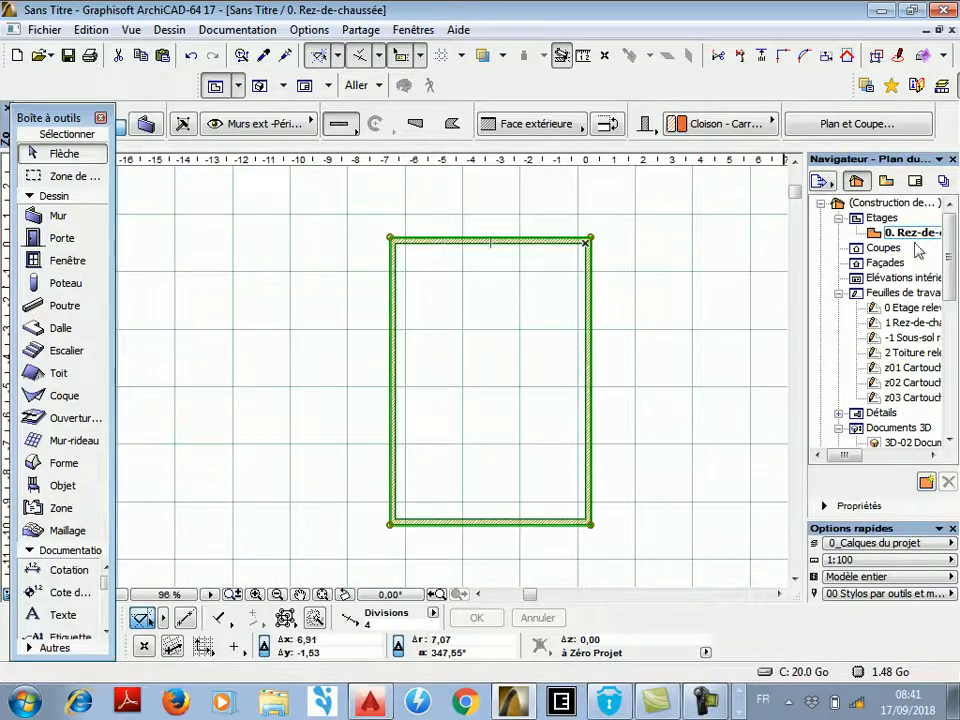
pyautogui.click(875, 58)
pyautogui.click(664, 279)
pyautogui.click(521, 242)
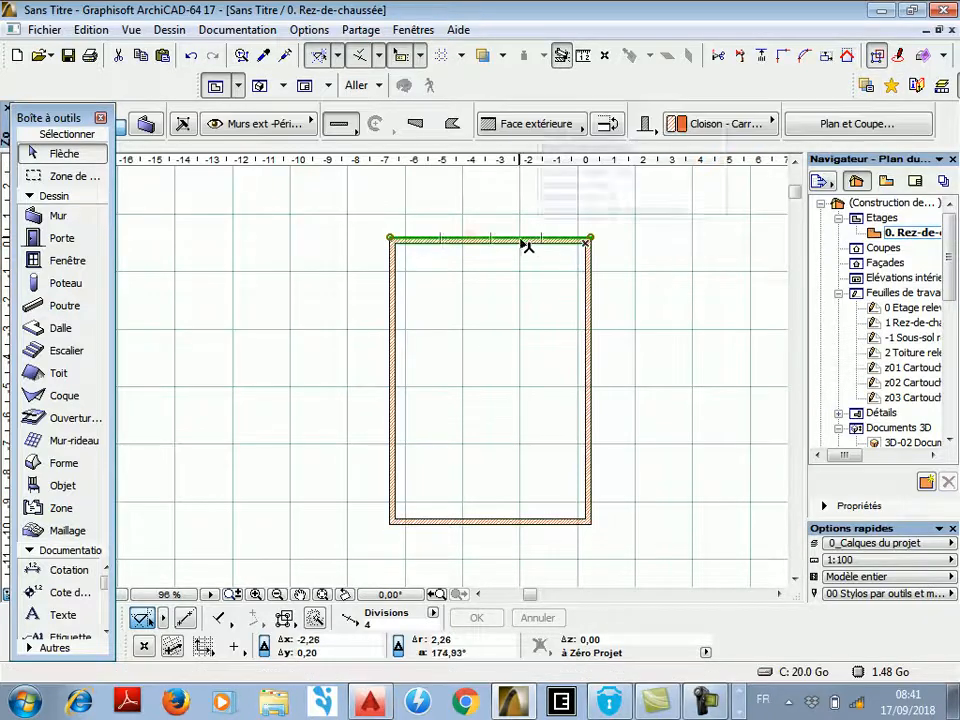
pyautogui.click(592, 311)
pyautogui.click(391, 393)
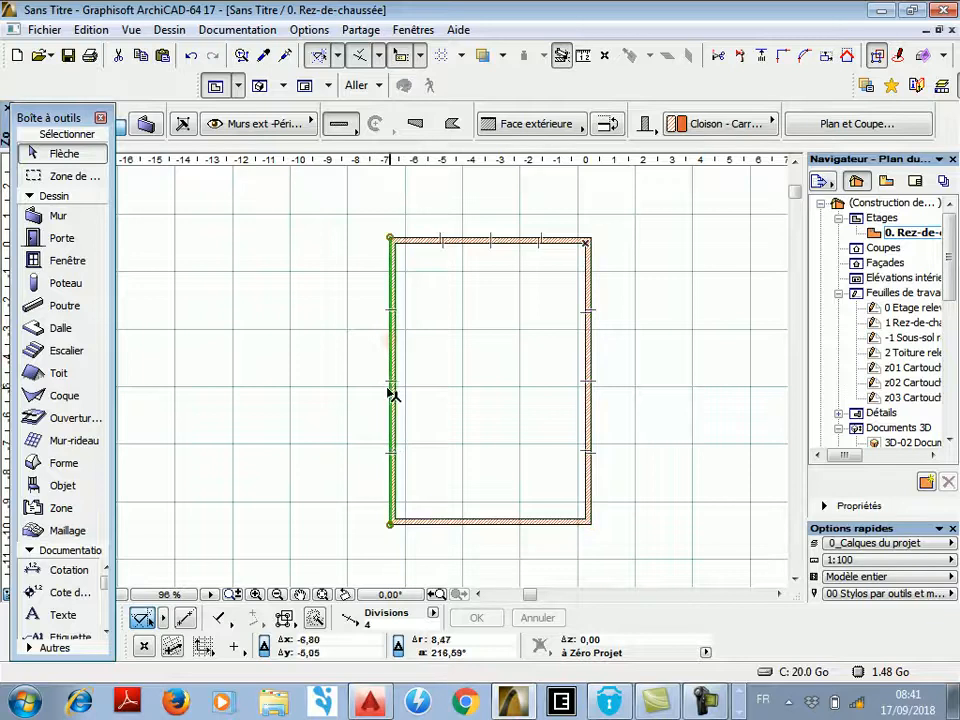
pyautogui.click(480, 358)
pyautogui.scroll(2, 589, 193)
pyautogui.click(506, 268)
pyautogui.rightClick(504, 276)
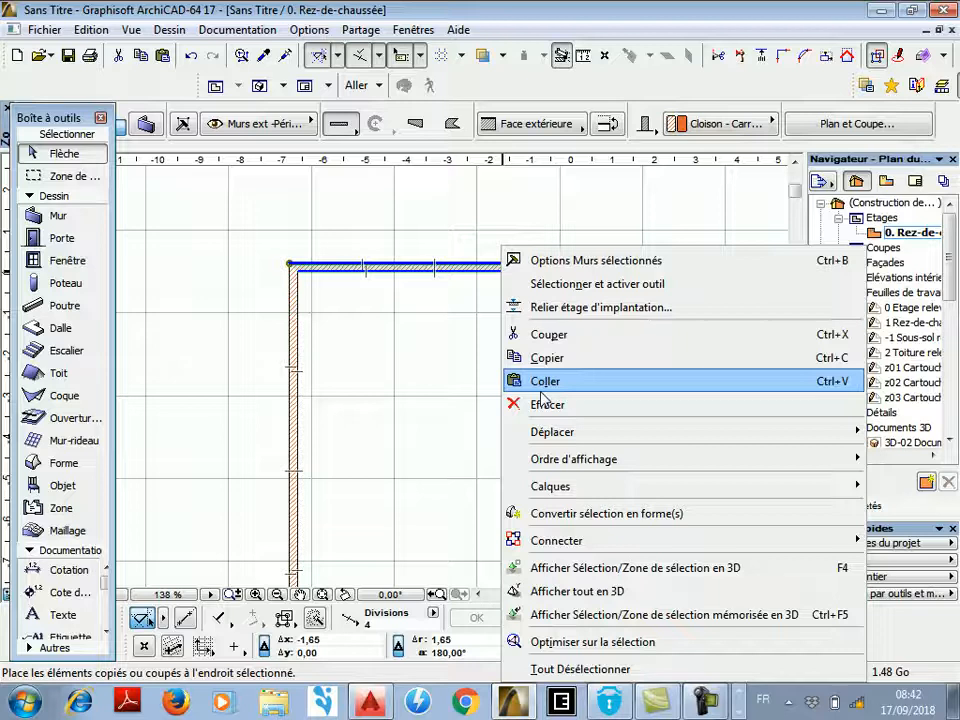
pyautogui.moveTo(508, 431)
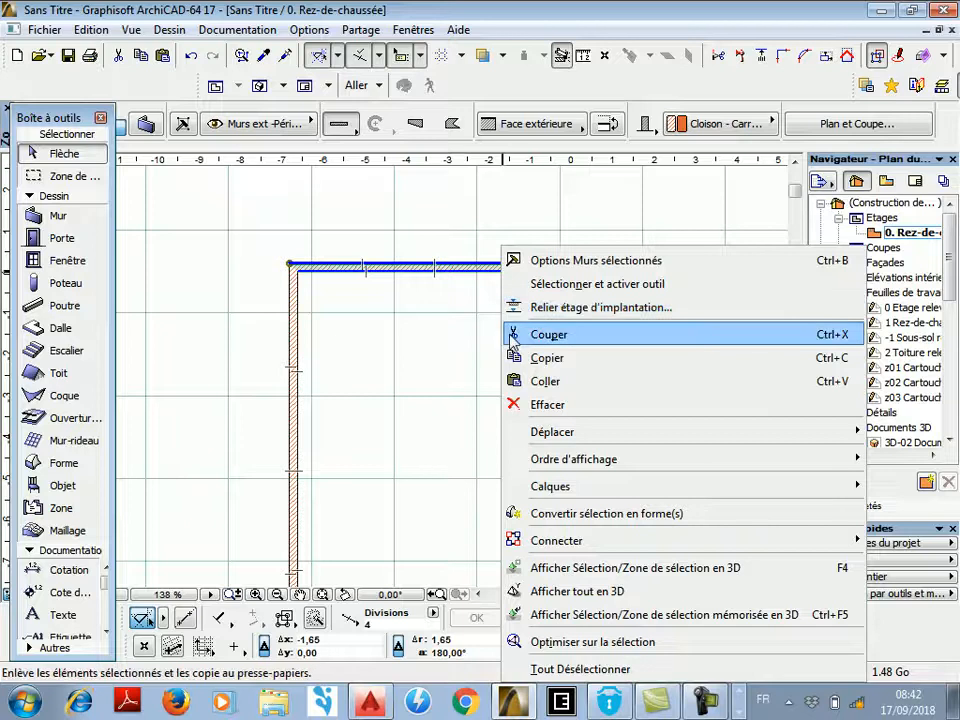
pyautogui.click(432, 194)
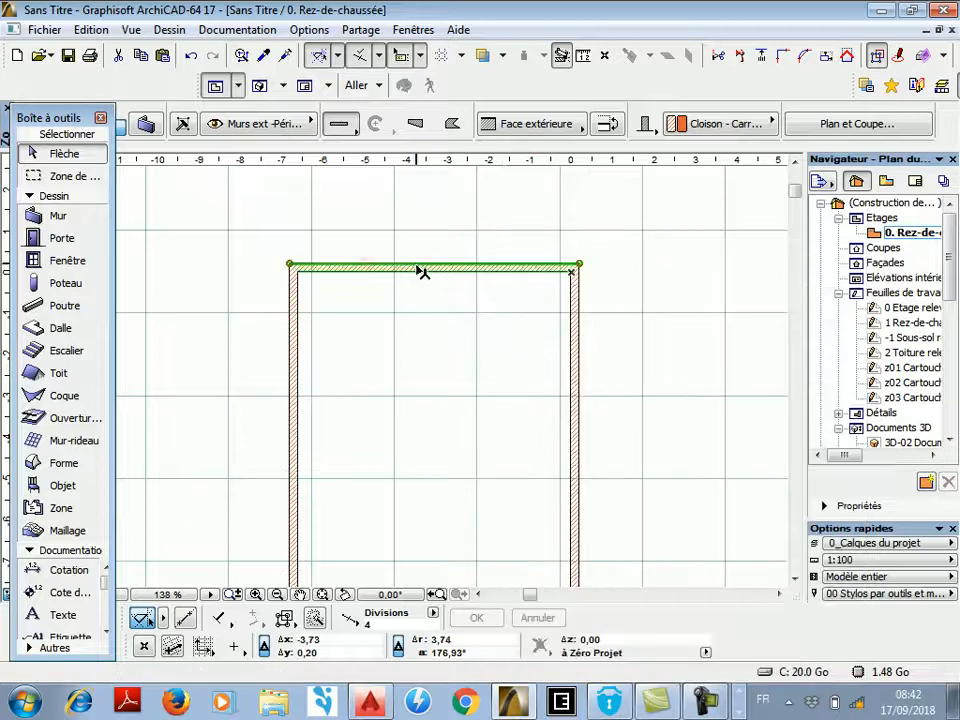
# Copy the upper exterior wall straight down by 2,8 with Translation & copie, using its outer right corner as reference point.
pyautogui.rightClick(432, 272)
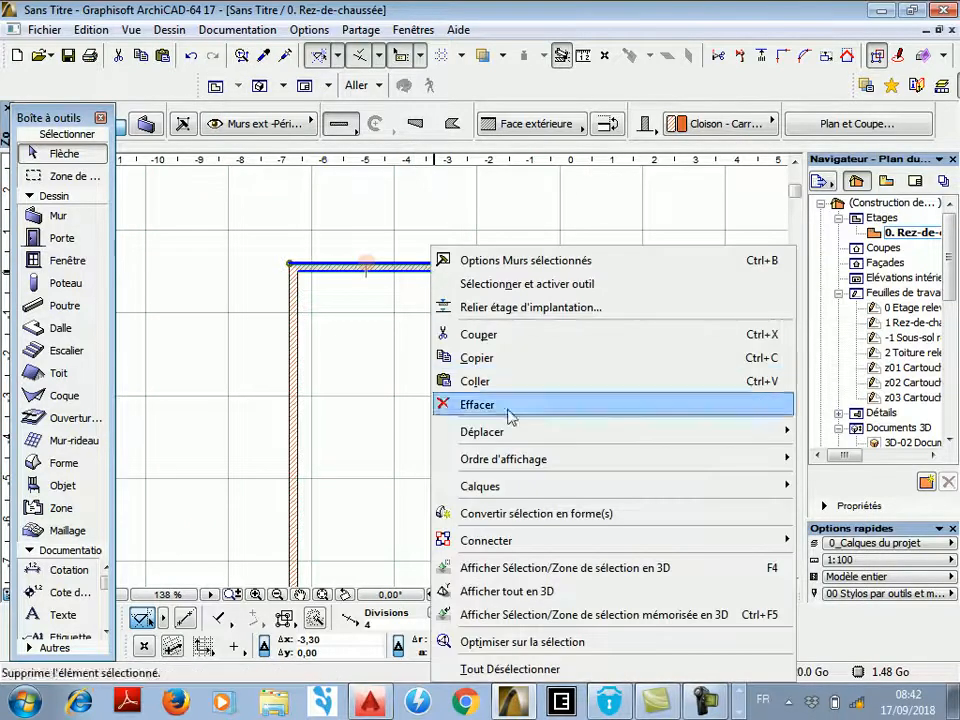
pyautogui.moveTo(531, 445)
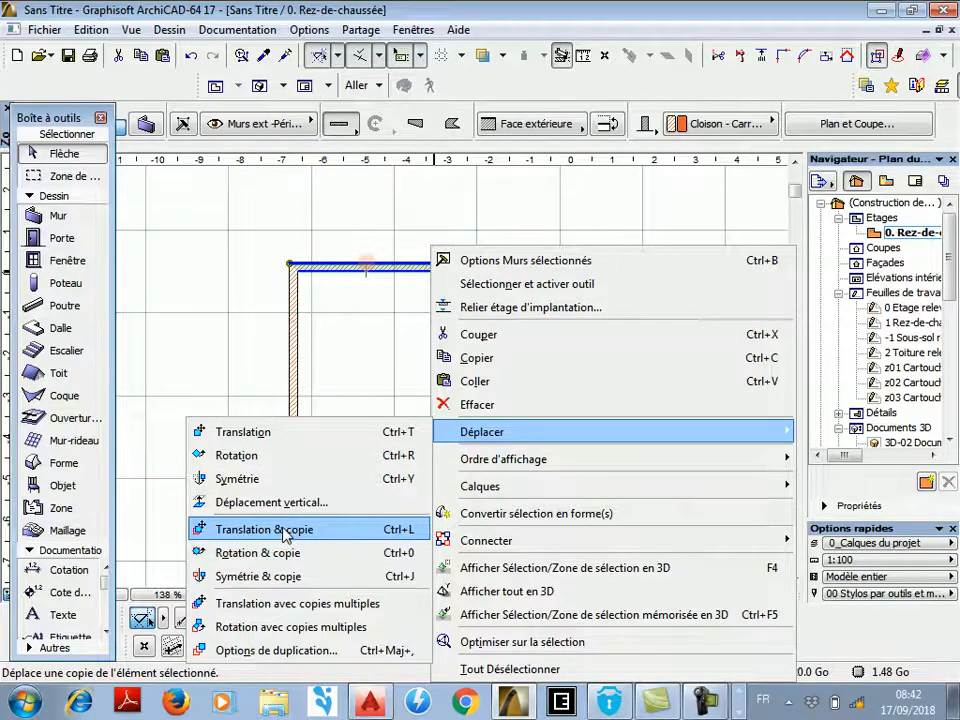
pyautogui.click(284, 537)
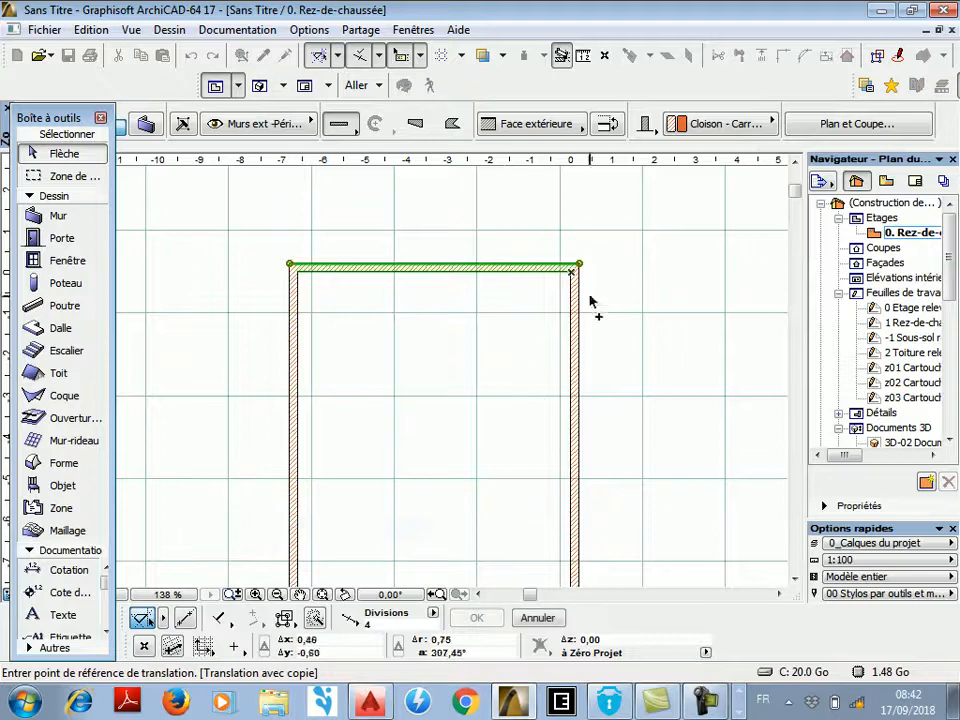
pyautogui.scroll(2, 585, 272)
pyautogui.click(579, 262)
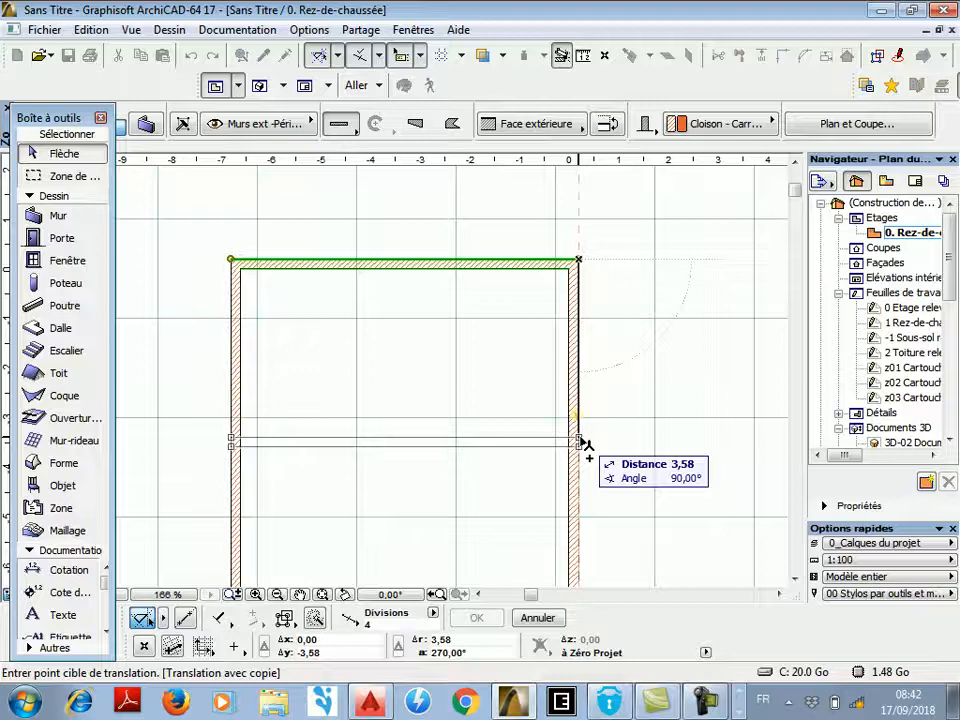
pyautogui.write('2,')
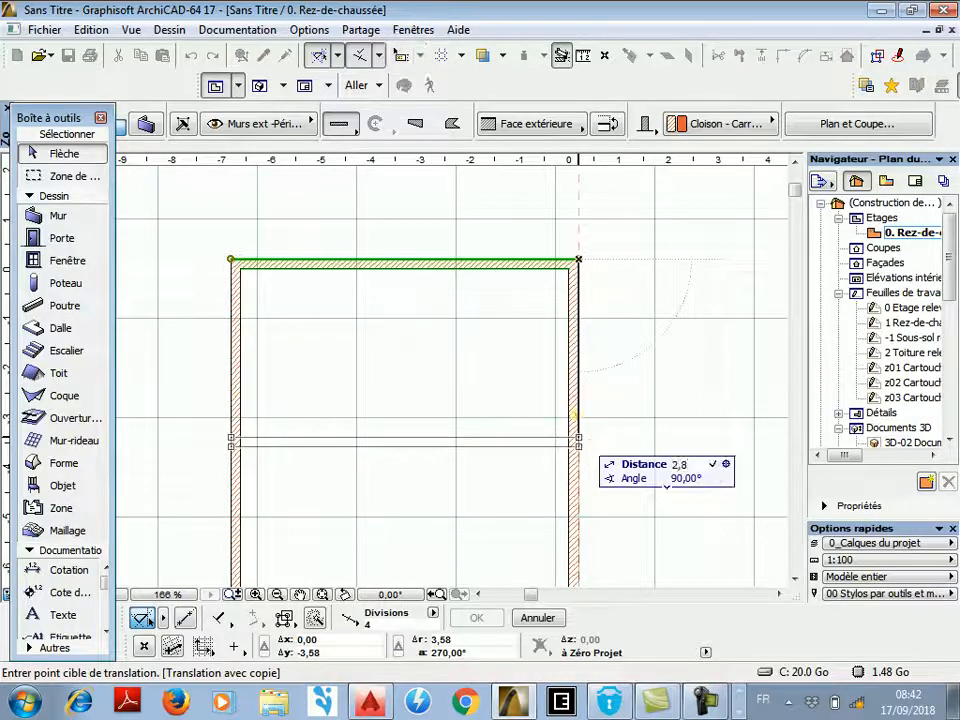
pyautogui.write('8')
pyautogui.press('Return')
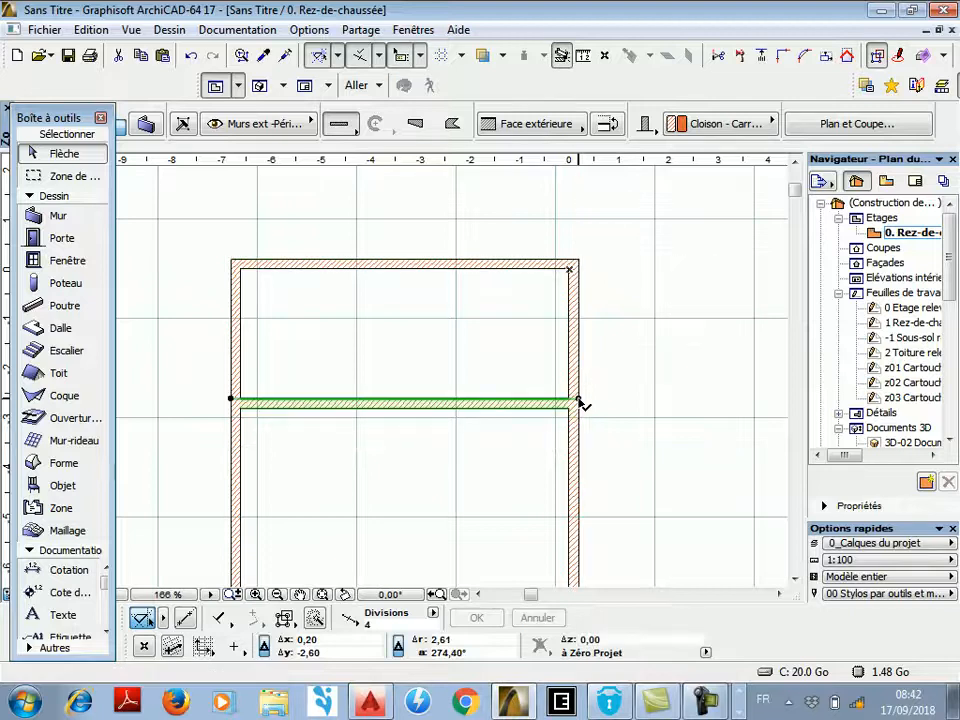
pyautogui.click(655, 435)
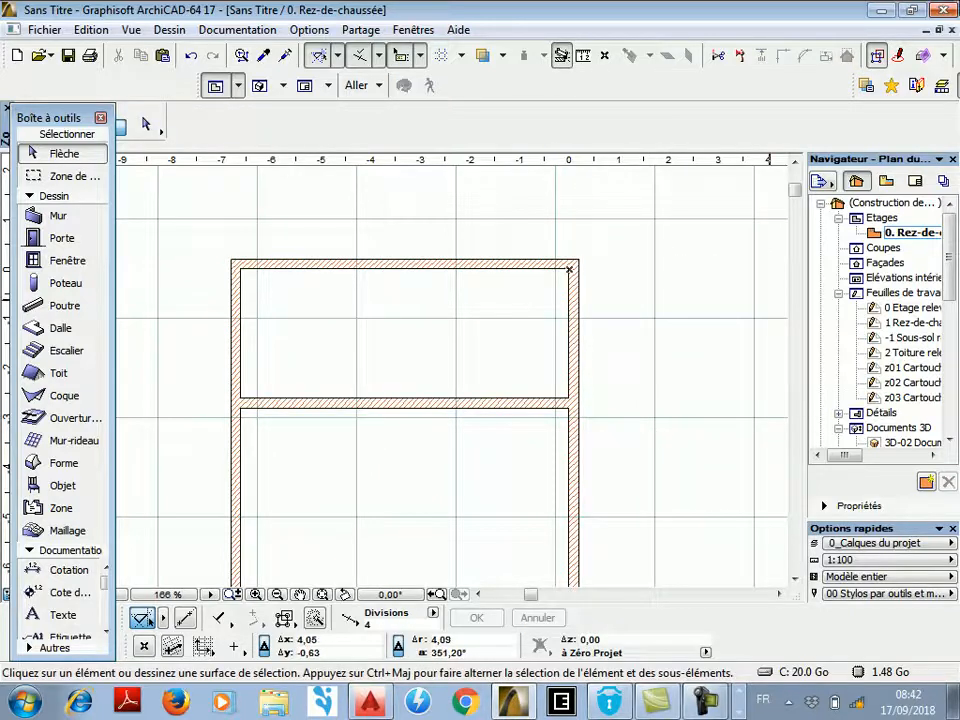
# Dimension the clear distance between the upper wall's inner face and the copied wall at the right wall, then undo the dimension.
pyautogui.click(66, 569)
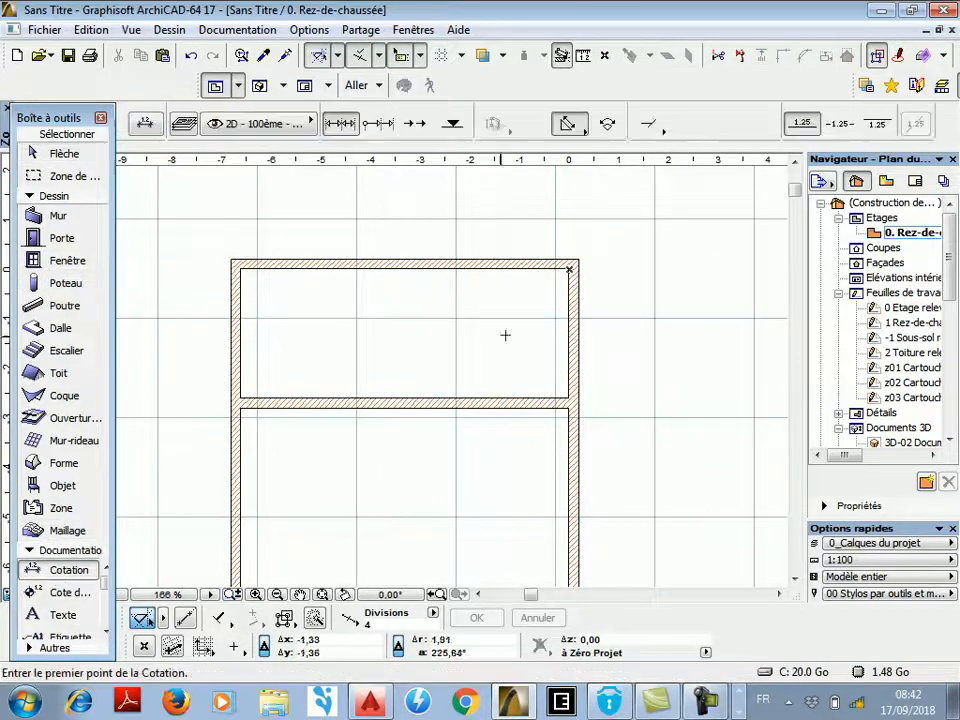
pyautogui.scroll(2, 575, 366)
pyautogui.click(567, 418)
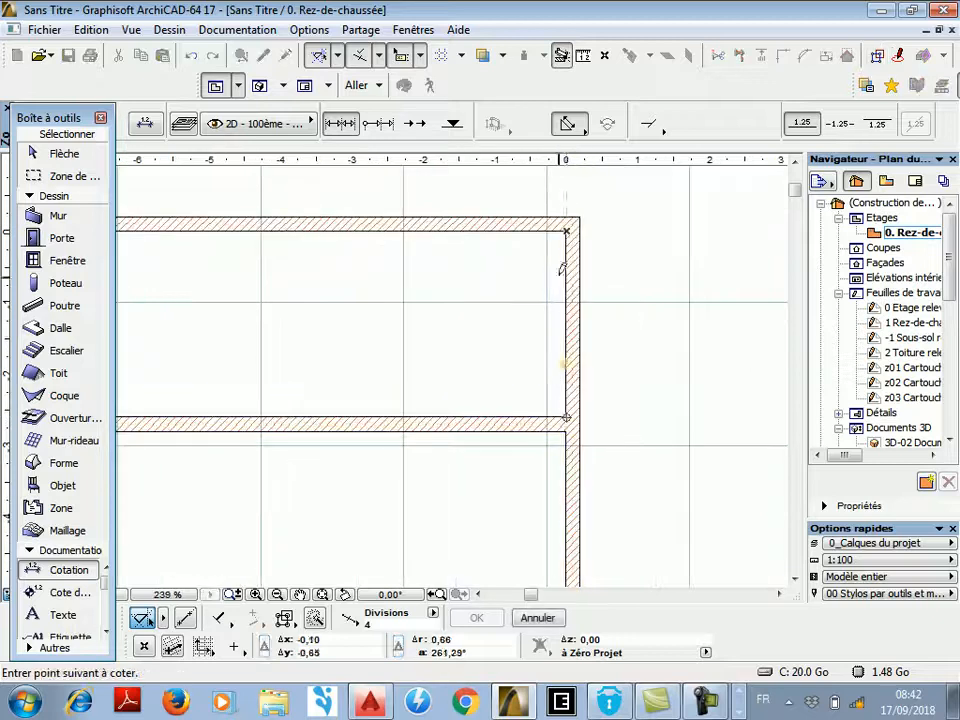
pyautogui.click(568, 224)
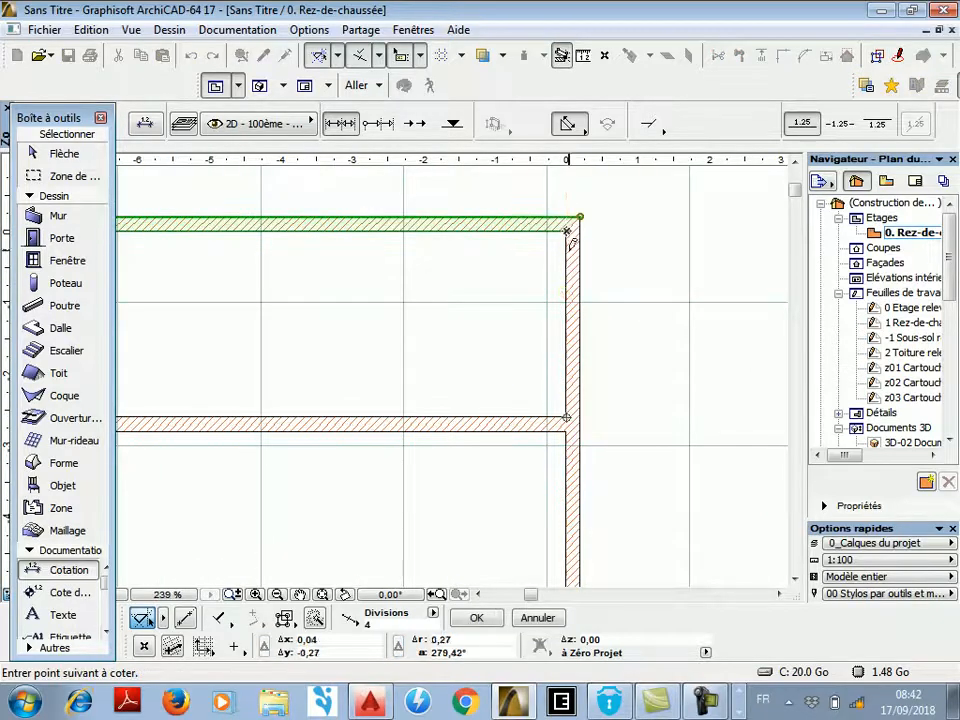
pyautogui.doubleClick(523, 368)
pyautogui.click(516, 380)
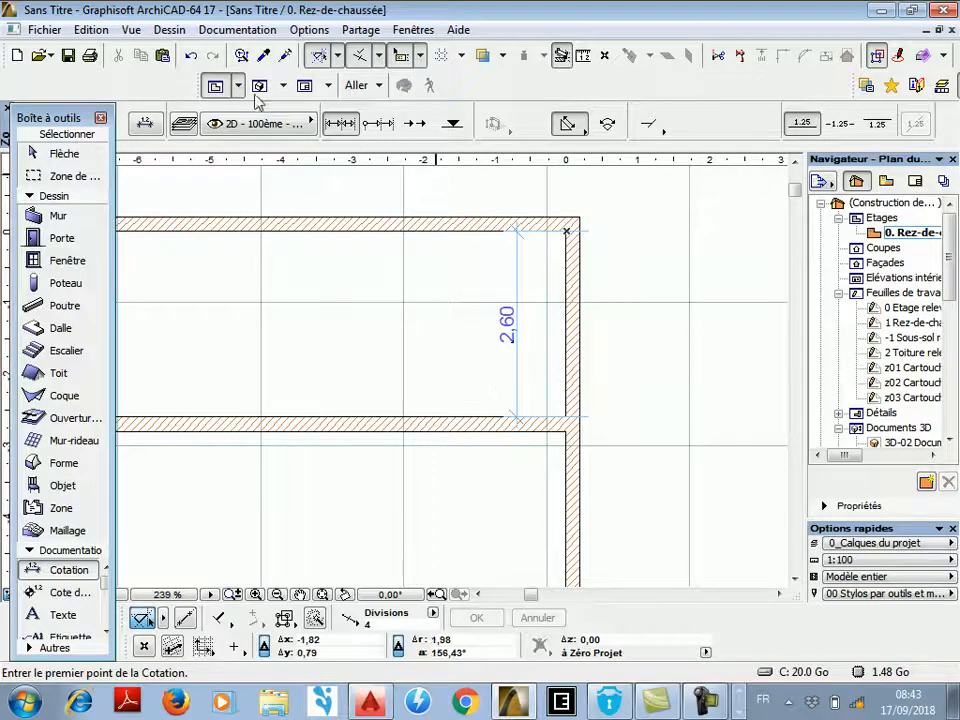
pyautogui.click(190, 55)
pyautogui.scroll(-2, 750, 331)
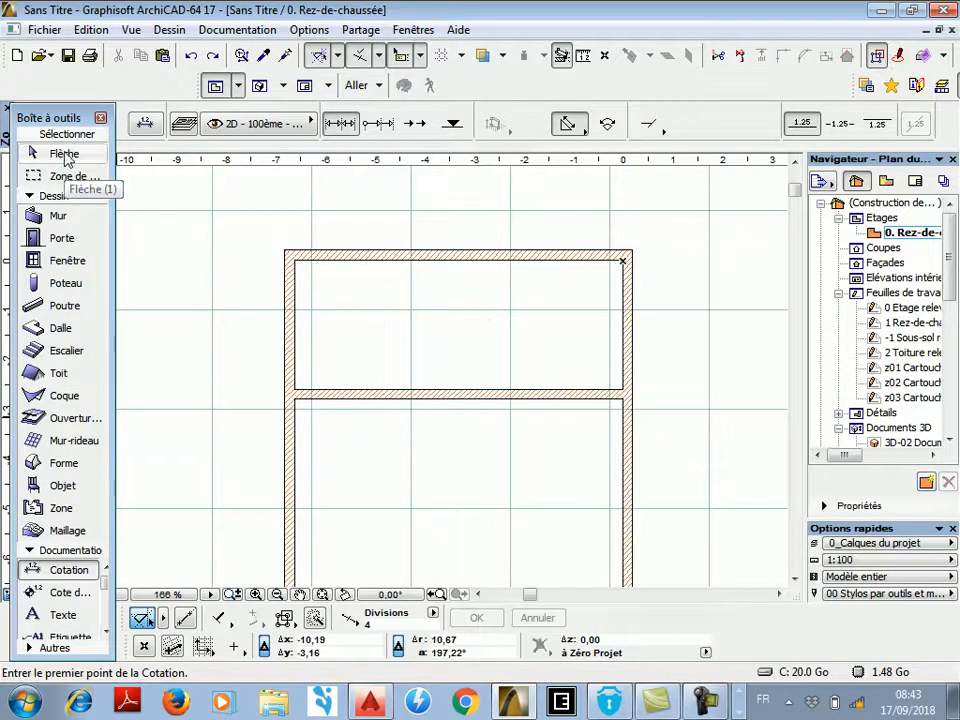
# Reduce the thickness of the copied interior wall in its settings so that it is thinner than the exterior walls.
pyautogui.click(68, 156)
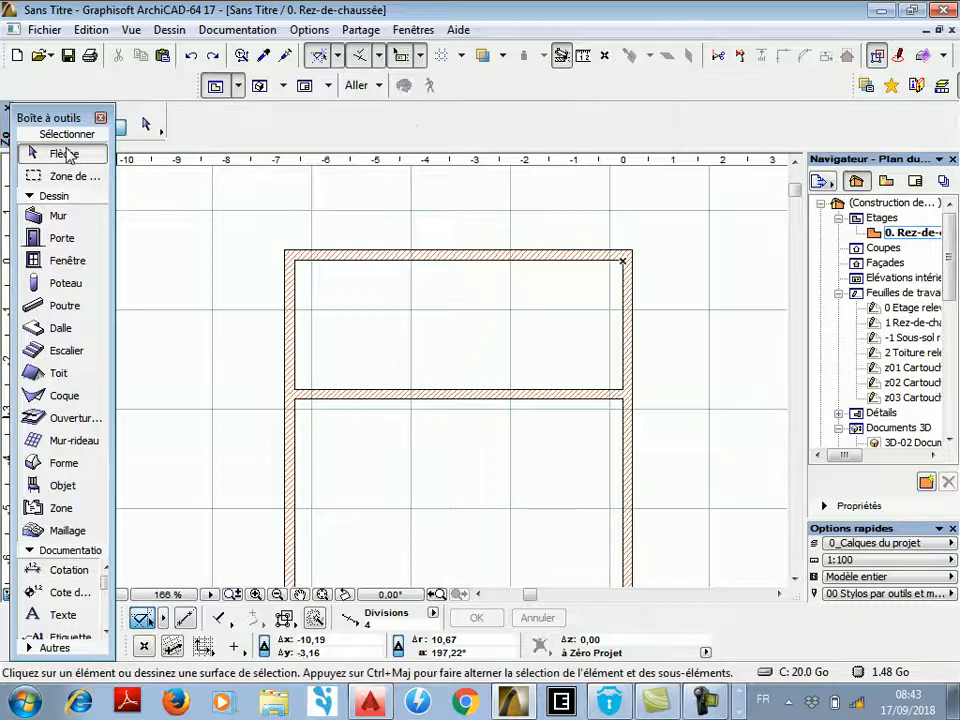
pyautogui.click(408, 399)
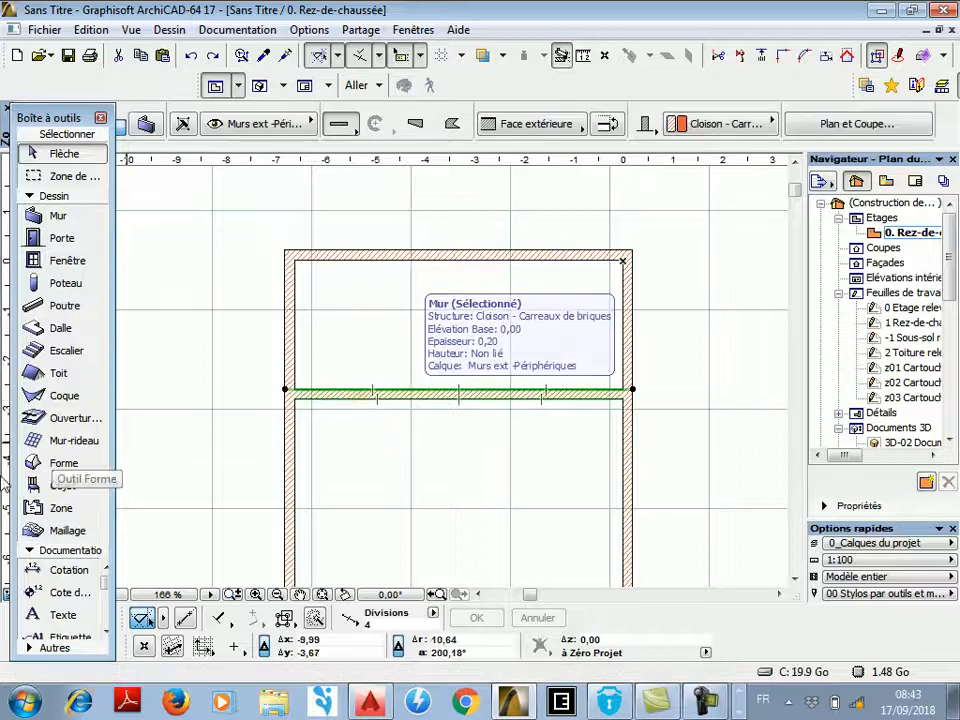
pyautogui.click(146, 124)
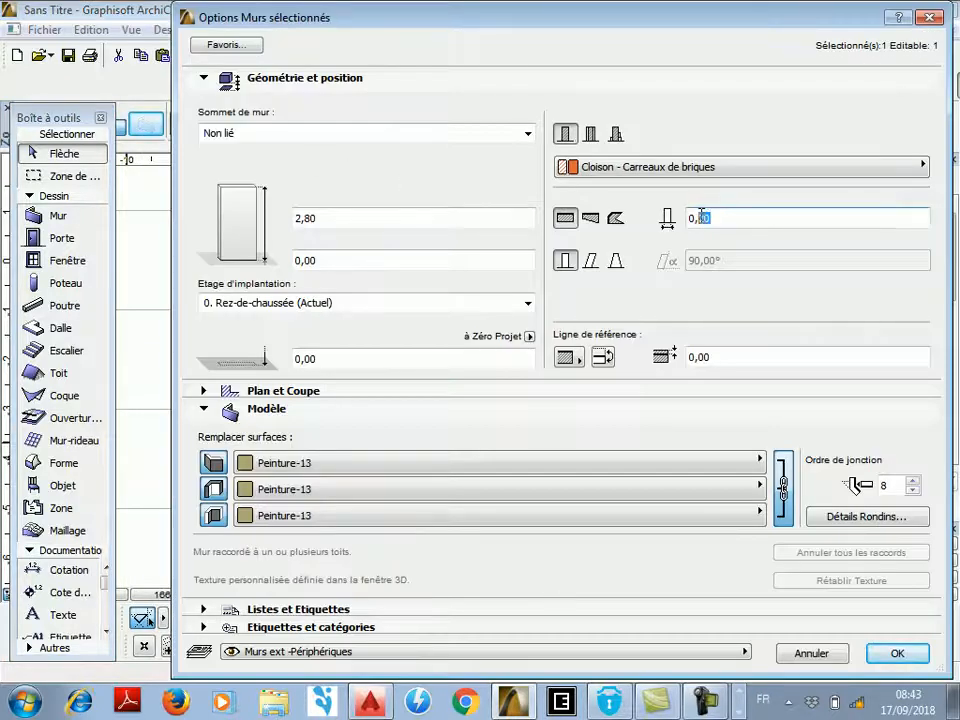
pyautogui.click(896, 654)
pyautogui.click(650, 468)
pyautogui.scroll(-2, 572, 349)
pyautogui.scroll(-3, 572, 349)
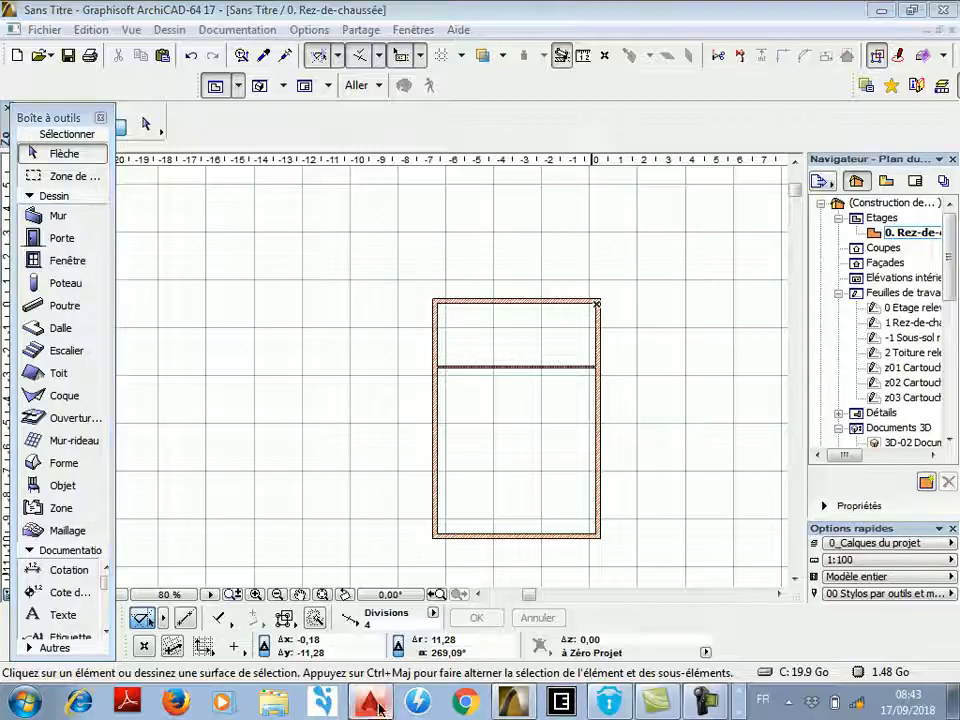
# Switch to AutoCAD and examine the floor plan's interior partitions and their dimensions below the upper room.
pyautogui.click(370, 705)
pyautogui.scroll(-5, 558, 312)
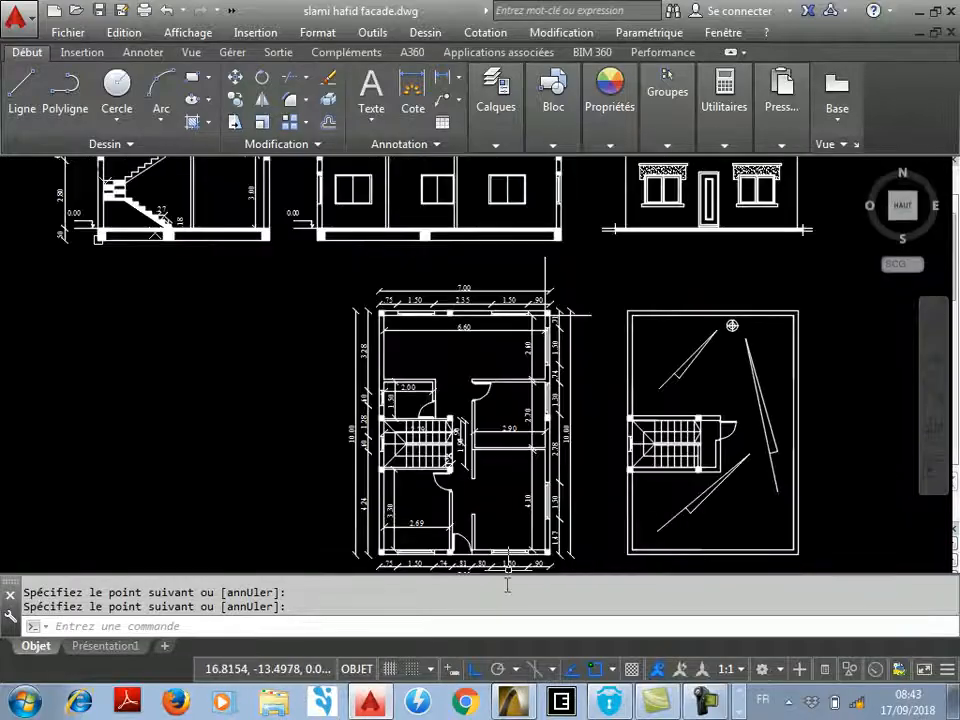
pyautogui.scroll(2, 506, 565)
pyautogui.scroll(-2, 548, 434)
pyautogui.scroll(2, 525, 500)
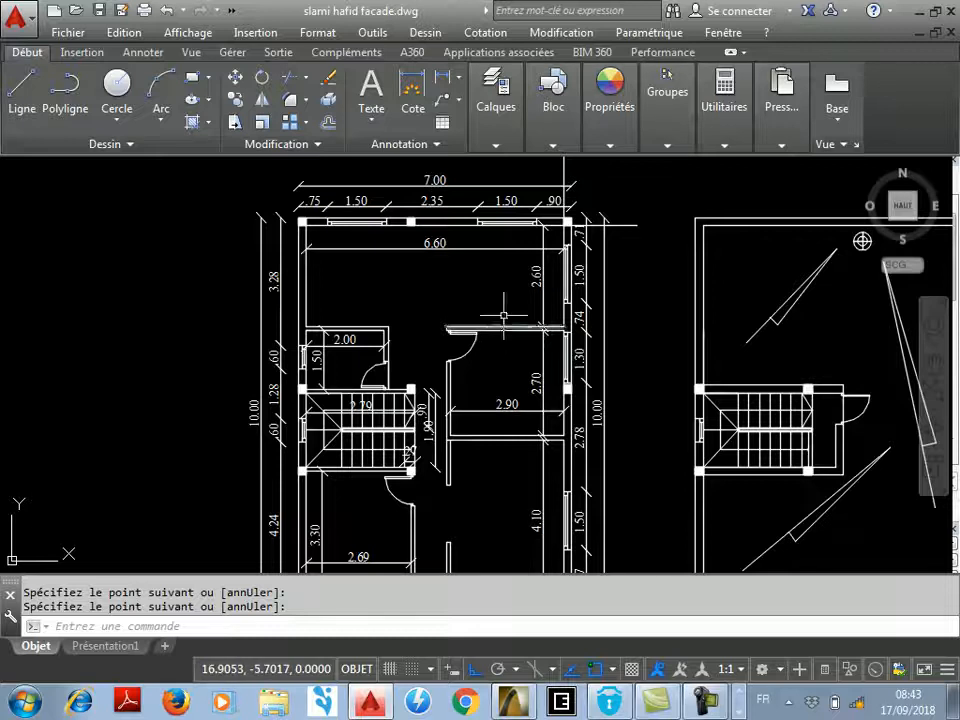
pyautogui.scroll(-2, 437, 222)
pyautogui.scroll(2, 441, 296)
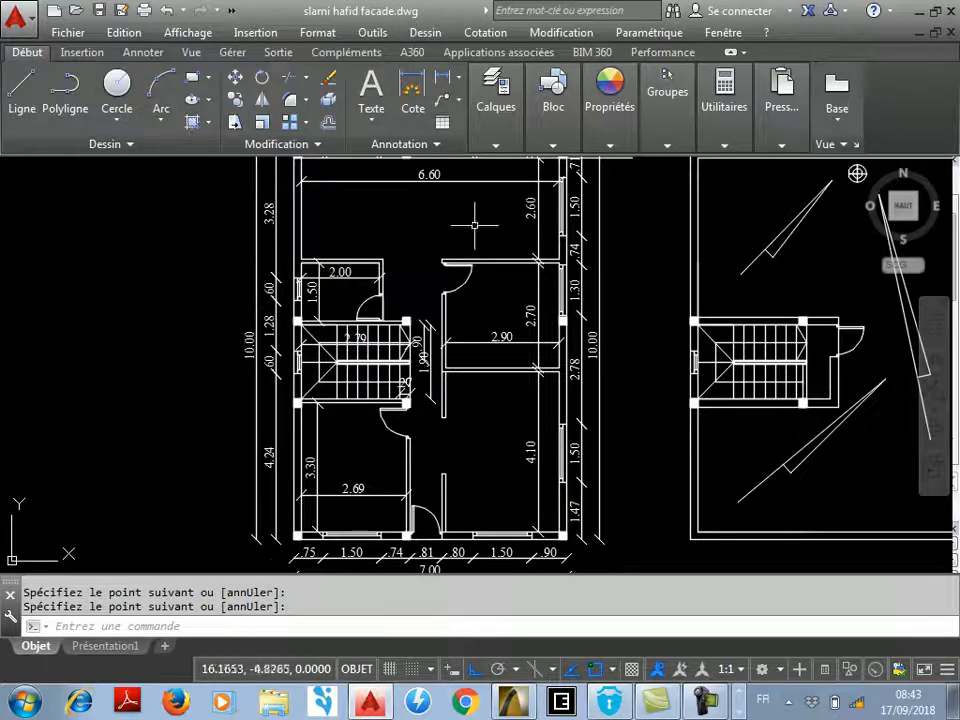
# Check the depth of the 2.90-wide room in the AutoCAD floor plan and switch back to ArchiCAD.
pyautogui.scroll(-2, 495, 335)
pyautogui.scroll(2, 504, 340)
pyautogui.scroll(3, 516, 419)
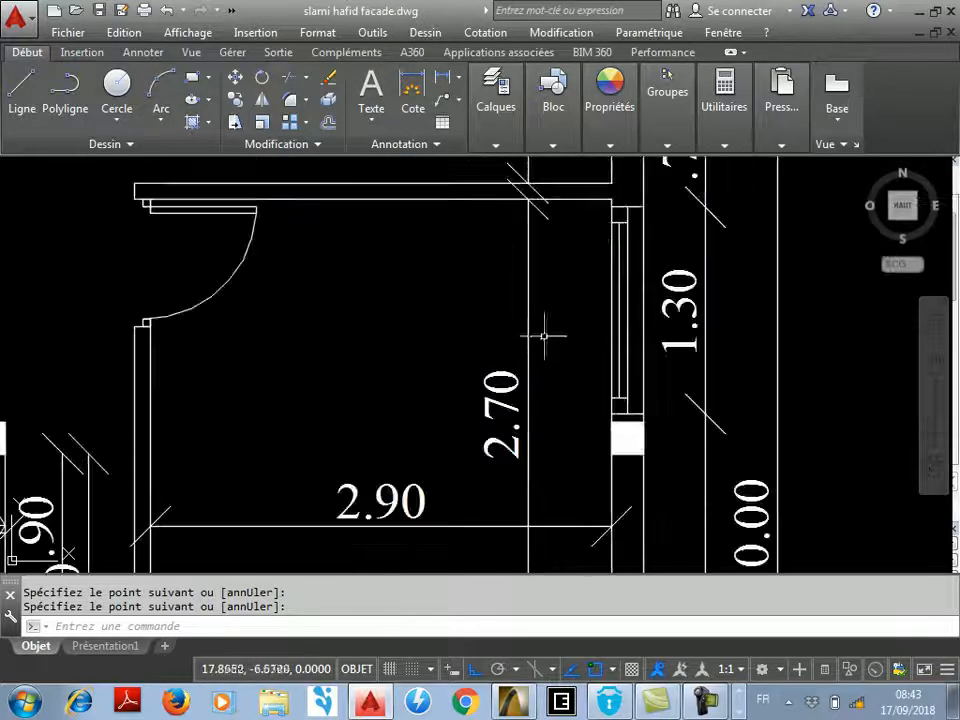
pyautogui.scroll(-1, 529, 274)
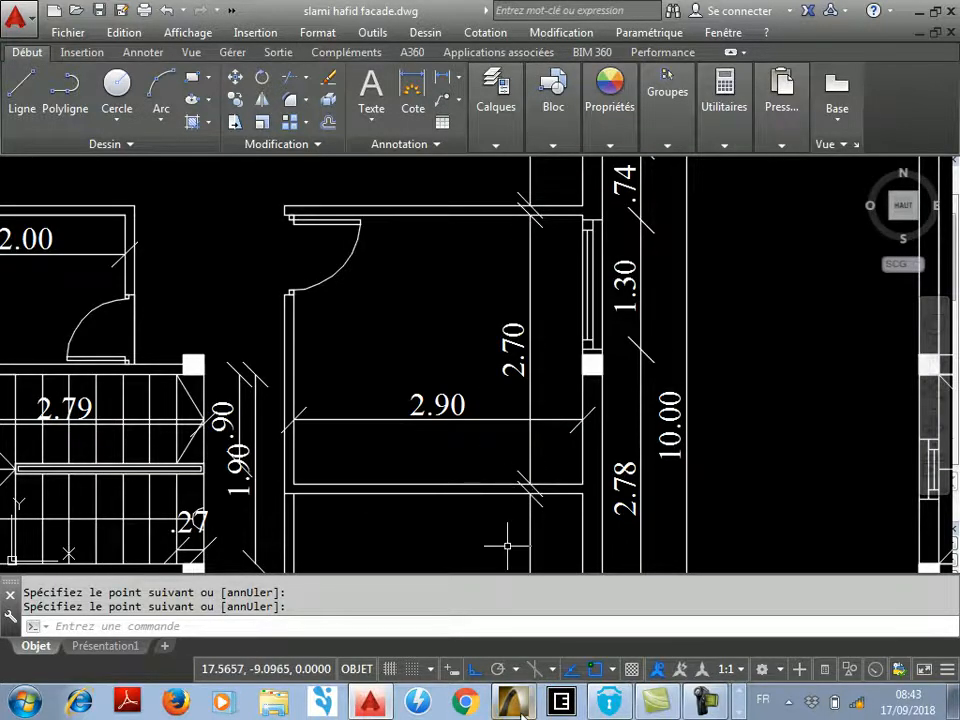
pyautogui.click(515, 705)
pyautogui.scroll(3, 530, 378)
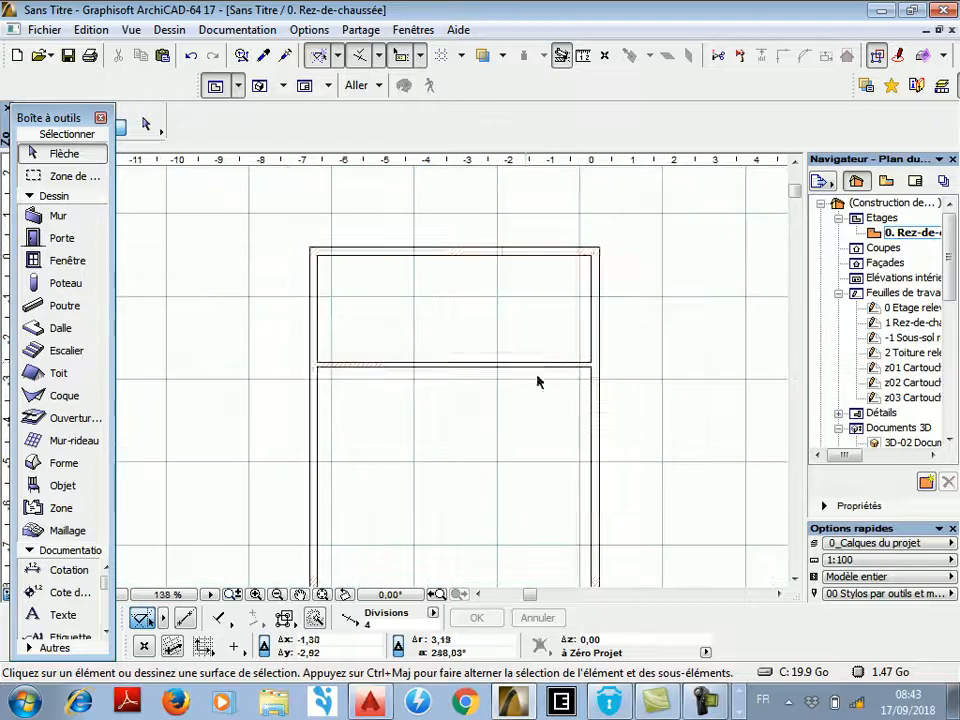
# Copy the interior wall straight down by 2,8 with Translation & copie, using its right end as reference point.
pyautogui.rightClick(528, 367)
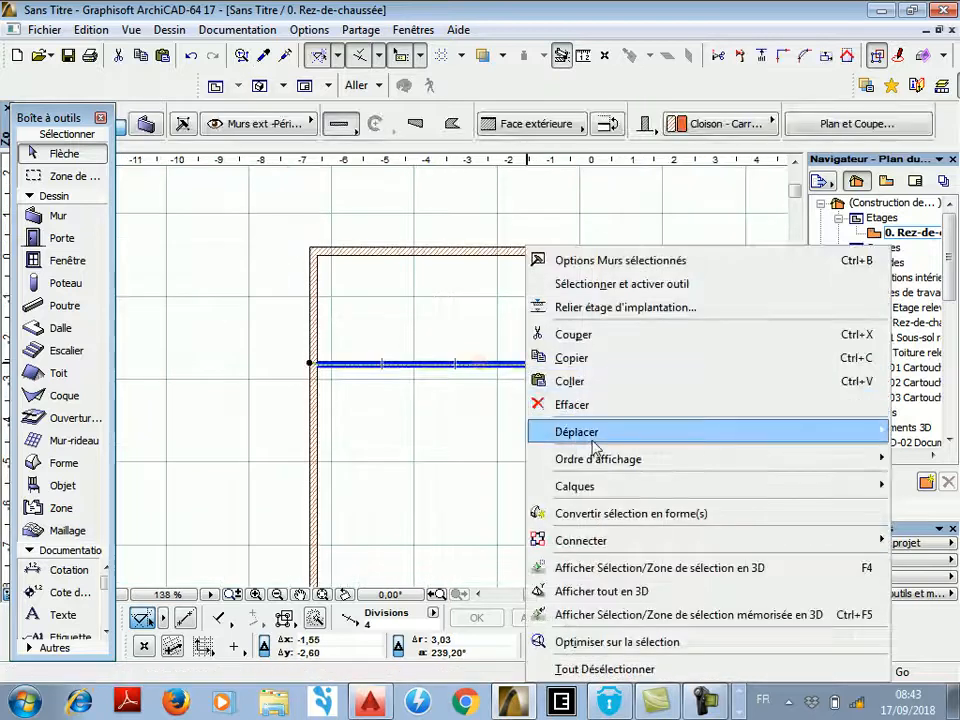
pyautogui.moveTo(593, 447)
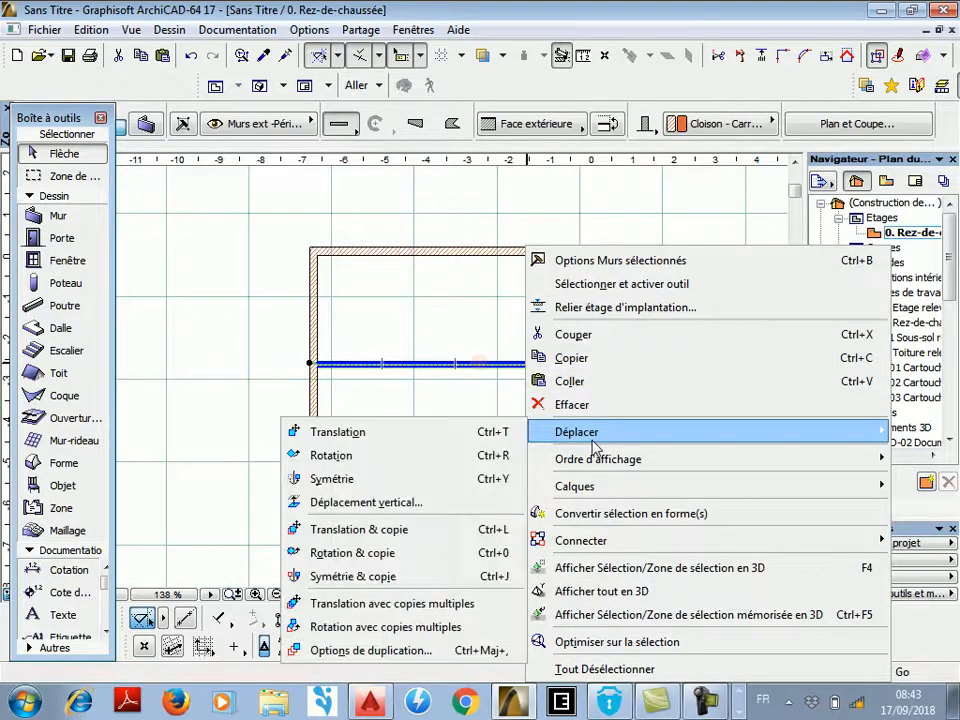
pyautogui.click(437, 530)
pyautogui.scroll(2, 600, 390)
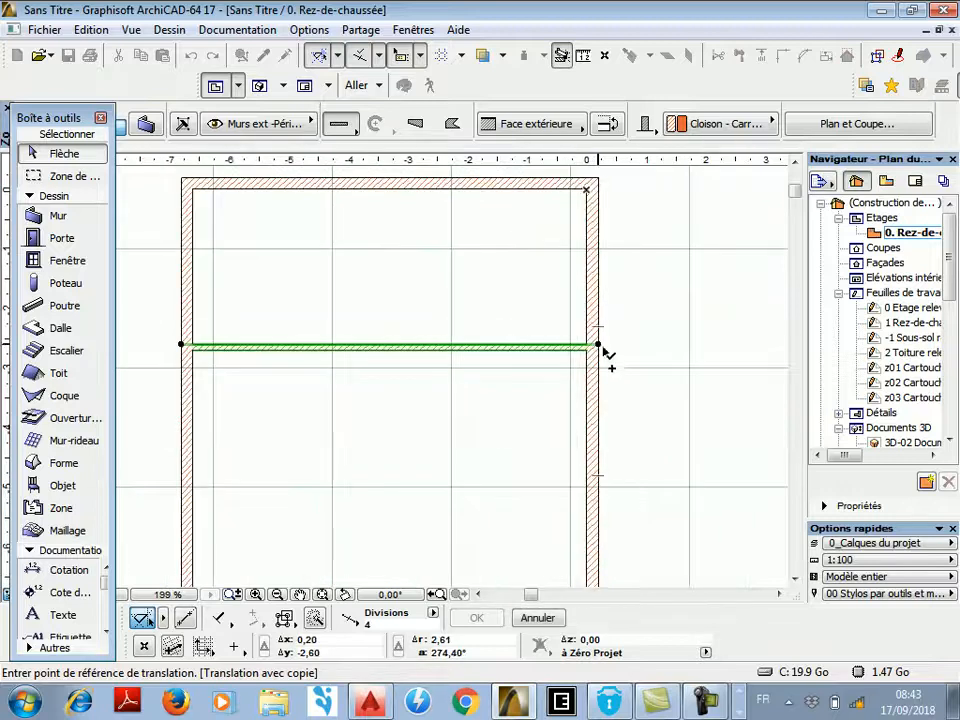
pyautogui.click(599, 346)
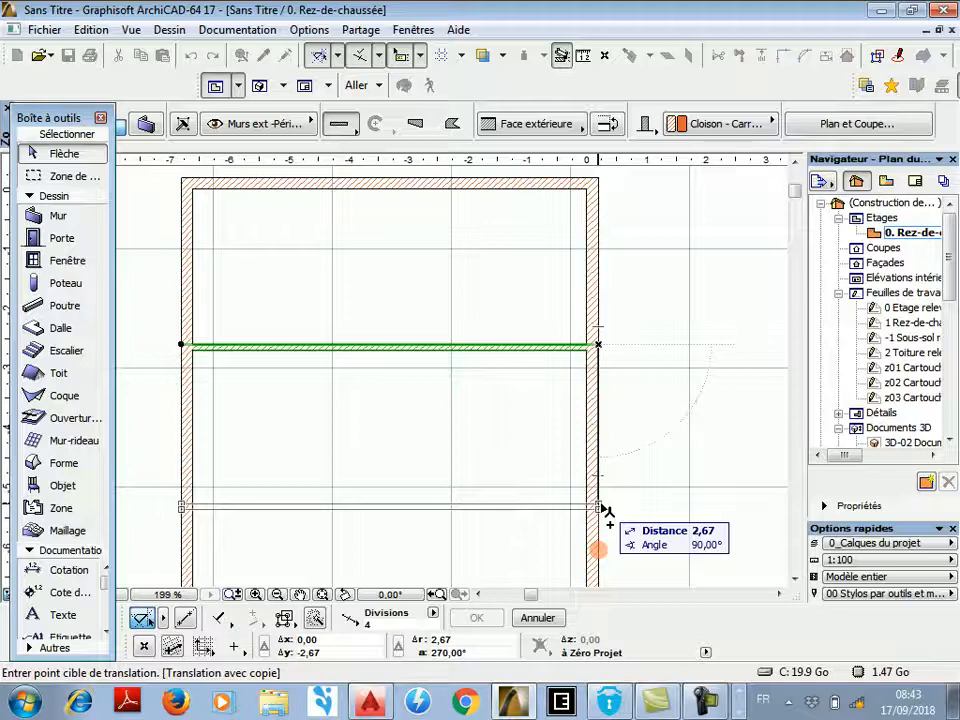
pyautogui.write('261,')
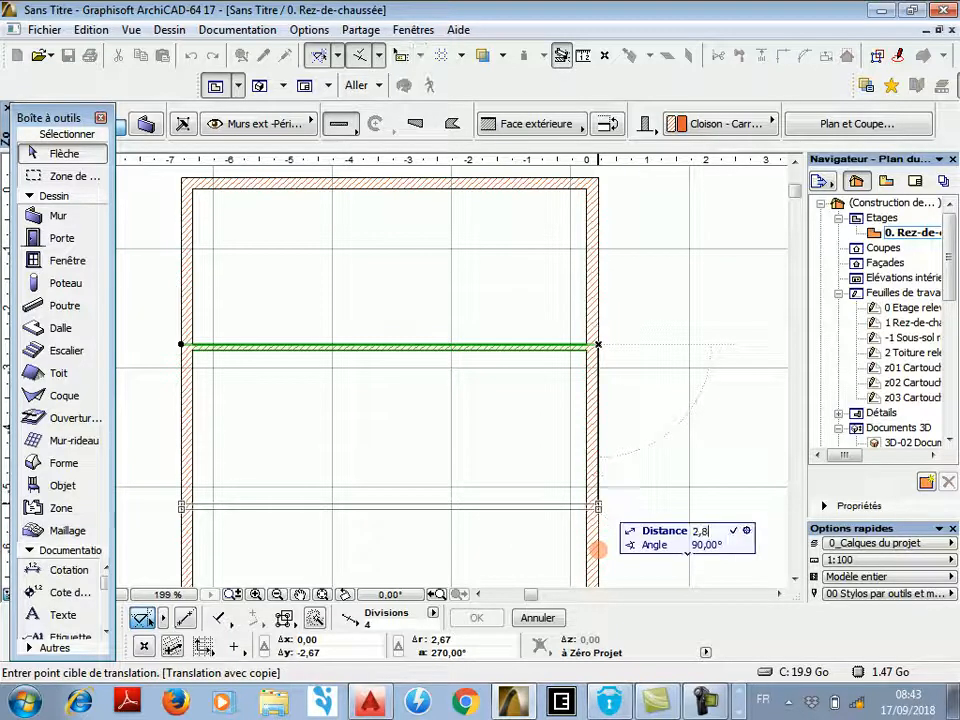
pyautogui.write('8')
pyautogui.press('Return')
pyautogui.press('Escape')
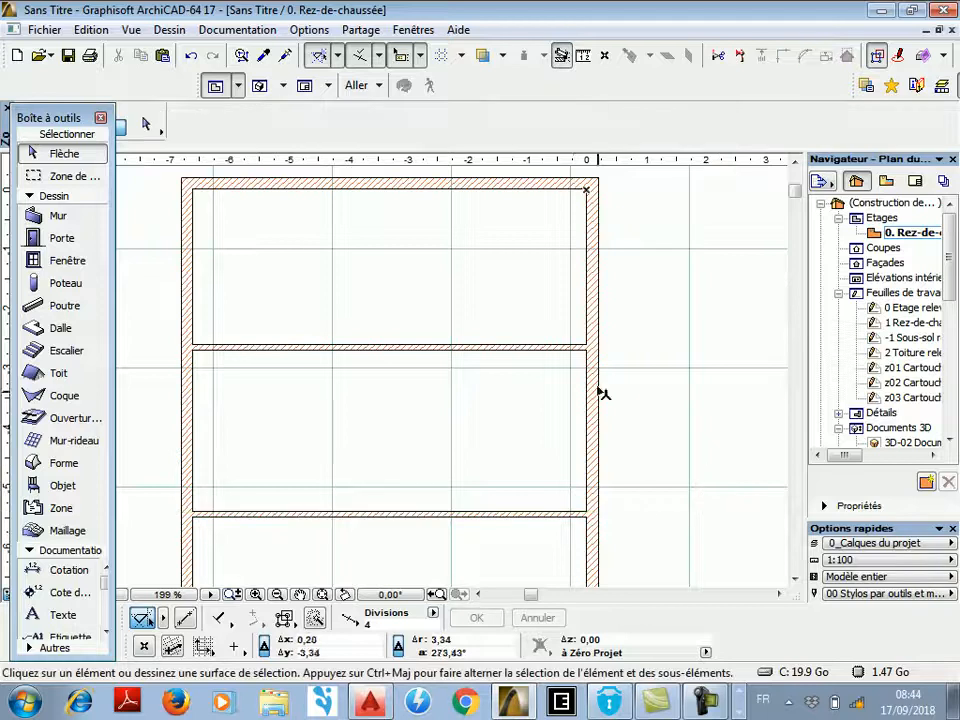
# Switch to AutoCAD and examine the chain of room depths along the plan's right exterior wall.
pyautogui.scroll(-2, 573, 305)
pyautogui.scroll(-1, 573, 305)
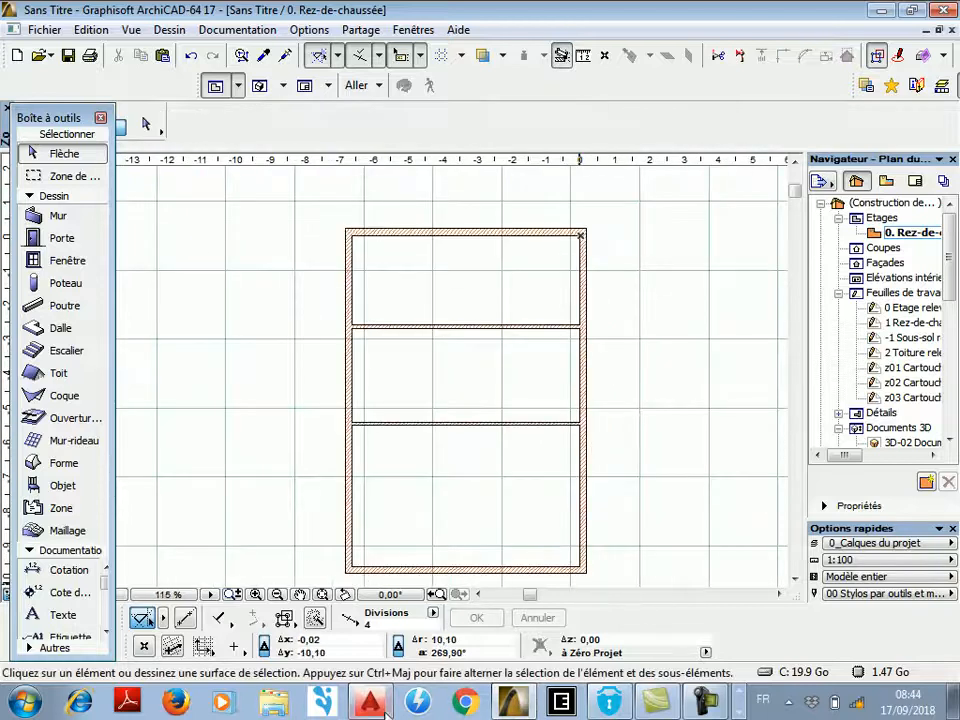
pyautogui.click(372, 705)
pyautogui.scroll(-3, 525, 340)
pyautogui.scroll(2, 524, 450)
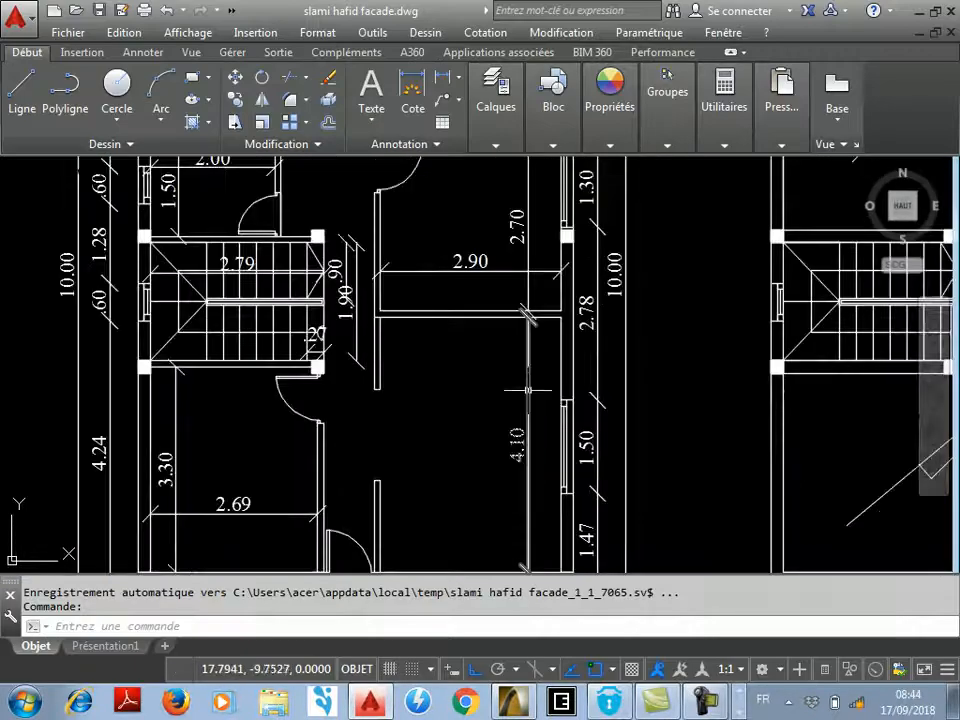
pyautogui.scroll(-3, 518, 448)
pyautogui.scroll(3, 513, 397)
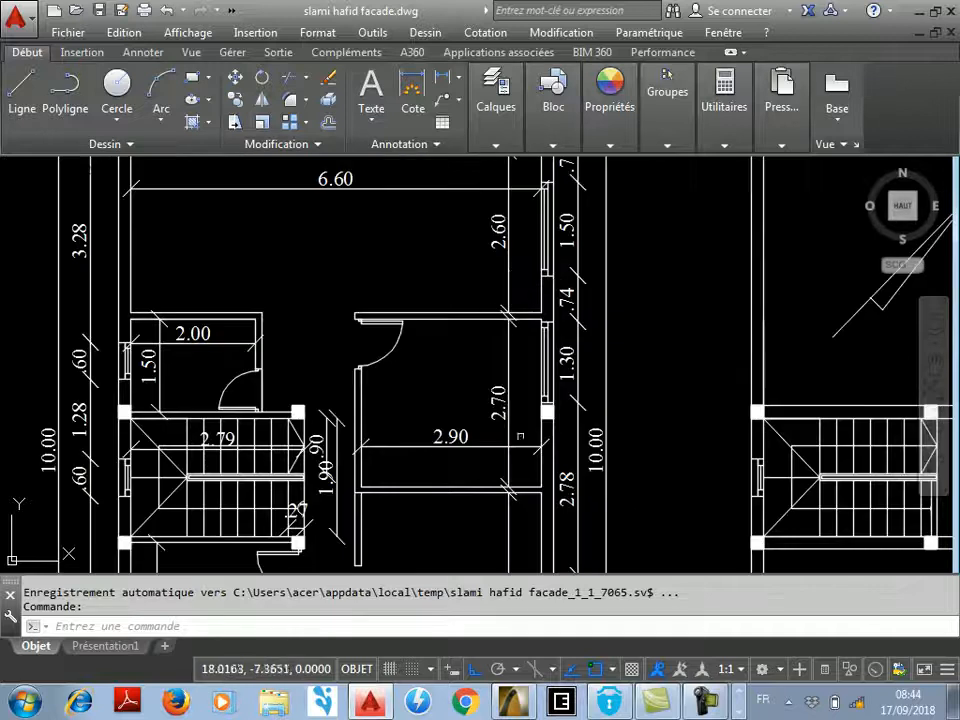
pyautogui.scroll(-5, 821, 253)
pyautogui.scroll(4, 821, 146)
pyautogui.scroll(1, 396, 297)
pyautogui.scroll(-2, 398, 222)
pyautogui.scroll(5, 396, 180)
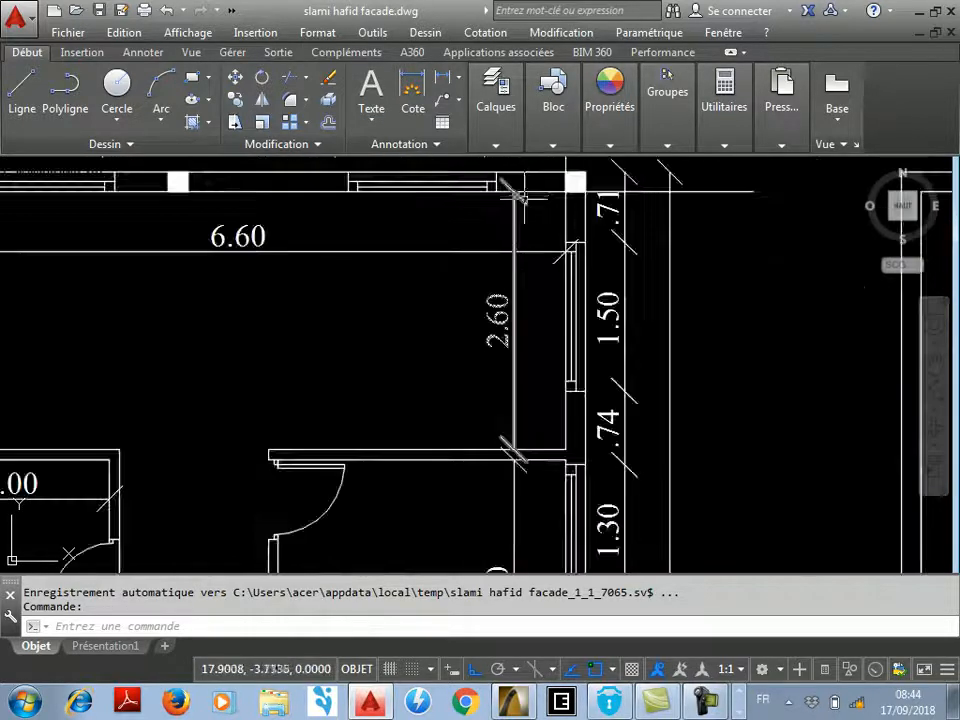
pyautogui.scroll(-1, 520, 200)
pyautogui.scroll(-2, 515, 250)
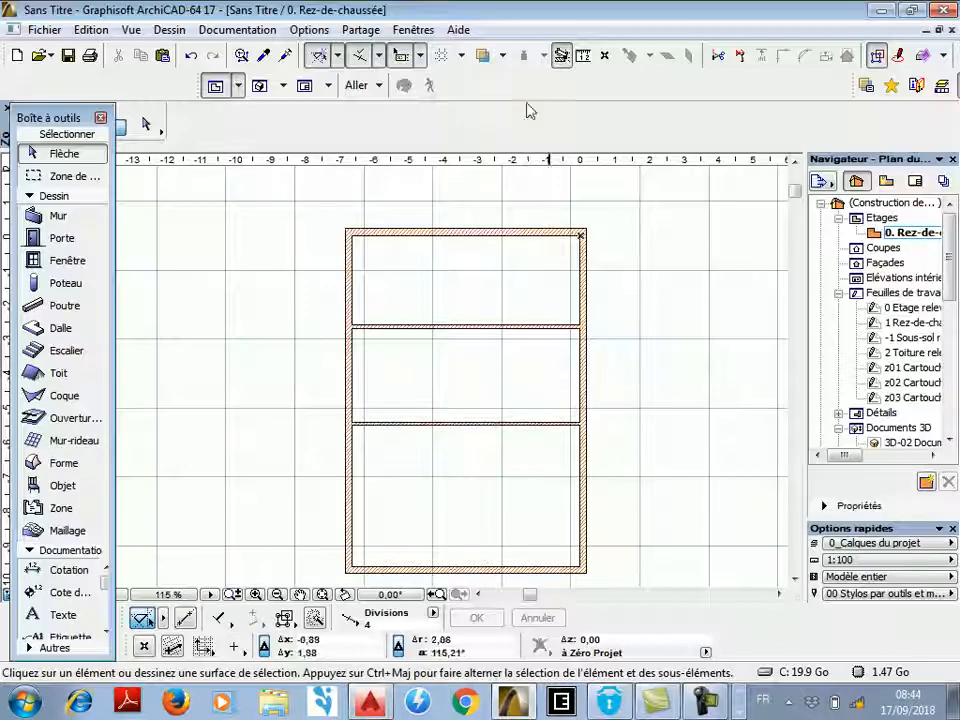
# In ArchiCAD, place a vertical chain dimension along the right wall's inner face, from upper to lower exterior wall, including both partitions' faces.
pyautogui.click(69, 570)
pyautogui.scroll(2, 578, 240)
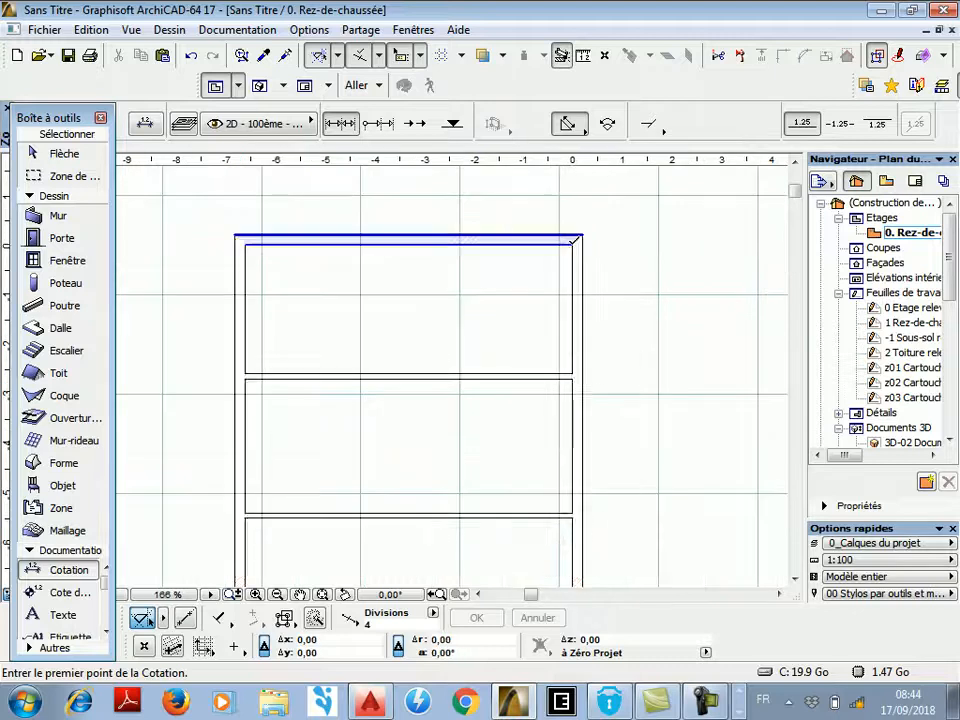
pyautogui.click(573, 243)
pyautogui.scroll(3, 578, 355)
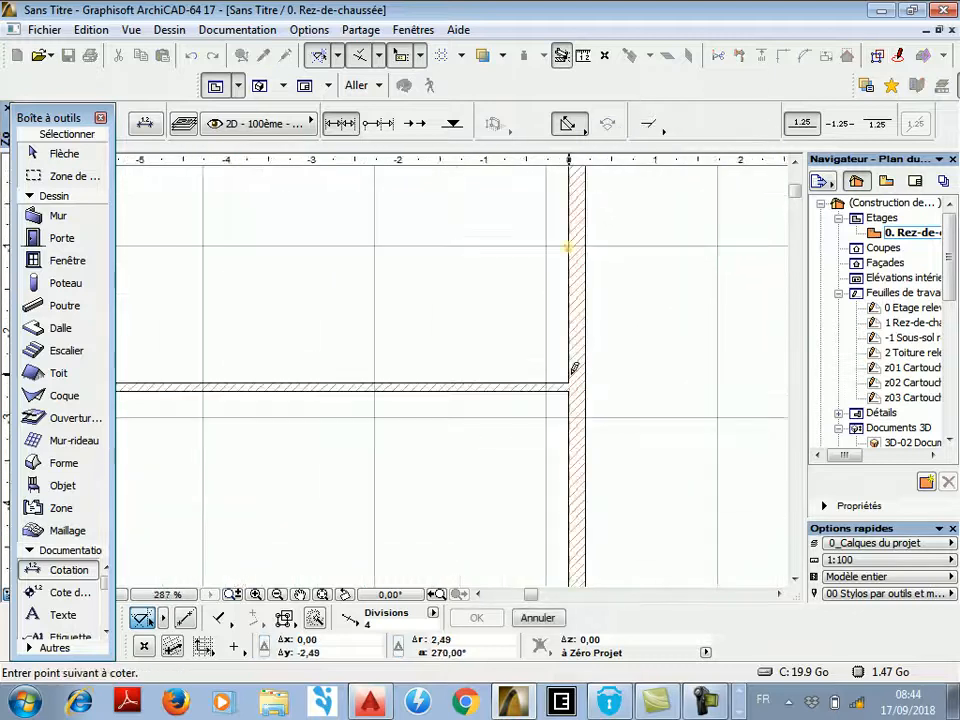
pyautogui.scroll(3, 561, 386)
pyautogui.scroll(-4, 570, 264)
pyautogui.scroll(3, 561, 499)
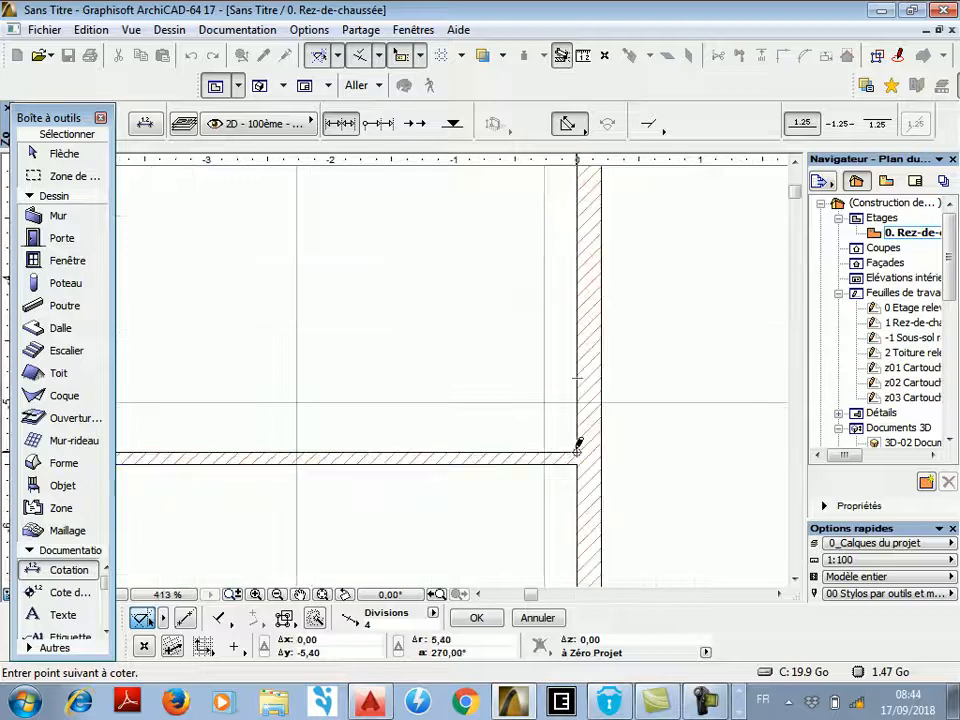
pyautogui.scroll(-2, 580, 350)
pyautogui.scroll(3, 605, 405)
pyautogui.scroll(-3, 603, 292)
pyautogui.scroll(-4, 603, 292)
pyautogui.scroll(3, 611, 461)
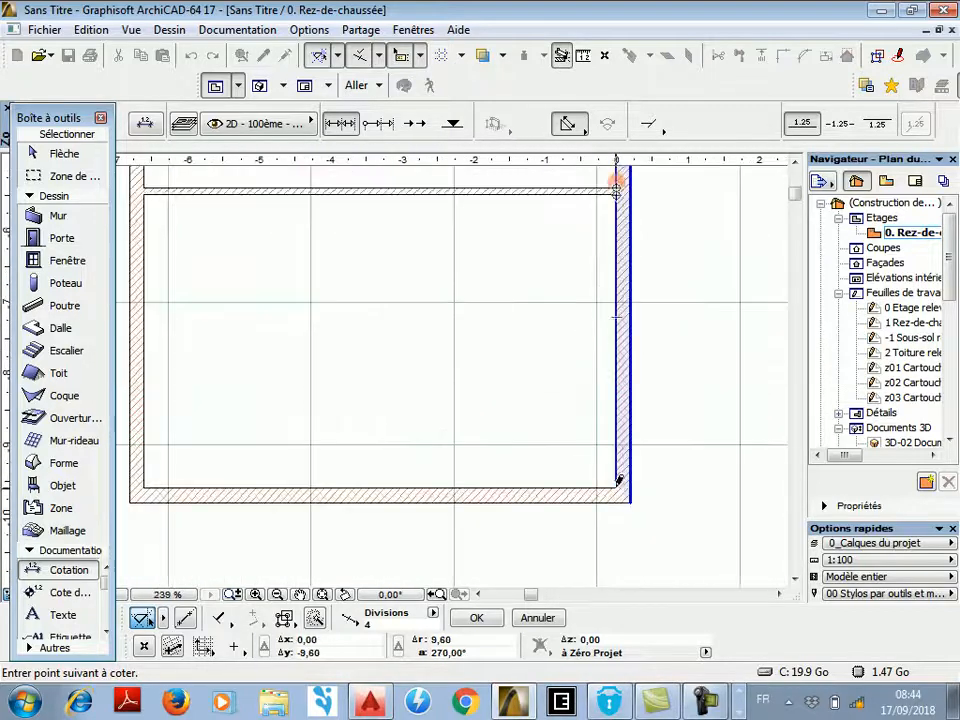
pyautogui.scroll(-3, 617, 485)
pyautogui.scroll(4, 609, 289)
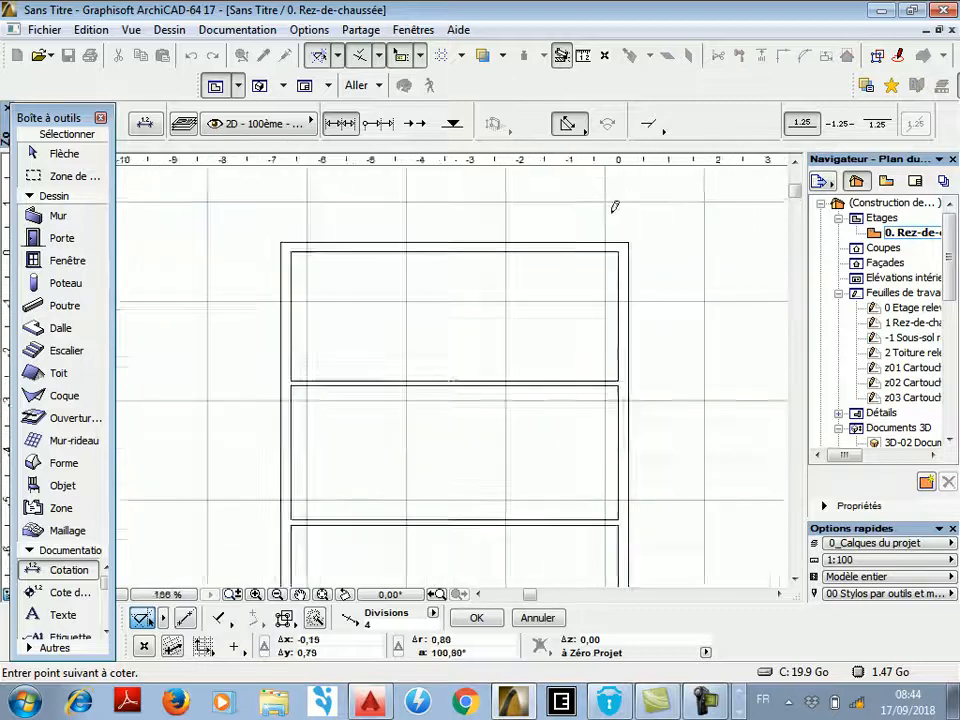
pyautogui.doubleClick(623, 270)
pyautogui.click(527, 302)
# Examine the chain dimension on the ArchiCAD plan and compare it with the room depths in the AutoCAD drawing.
pyautogui.scroll(-3, 502, 262)
pyautogui.scroll(-1, 516, 264)
pyautogui.scroll(3, 516, 506)
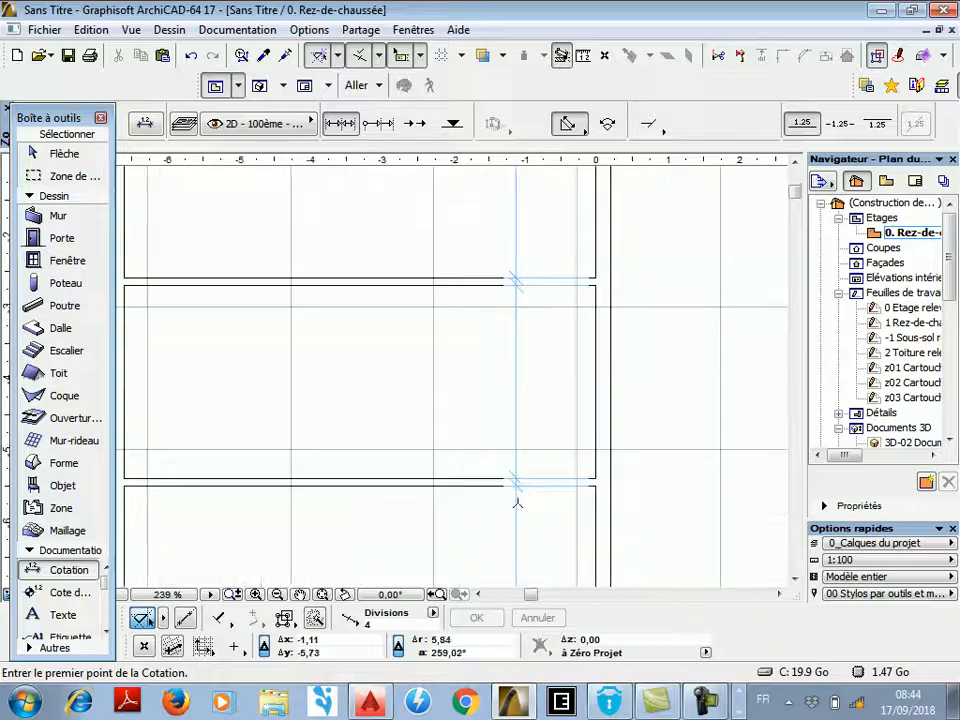
pyautogui.scroll(-2, 534, 285)
pyautogui.scroll(2, 531, 562)
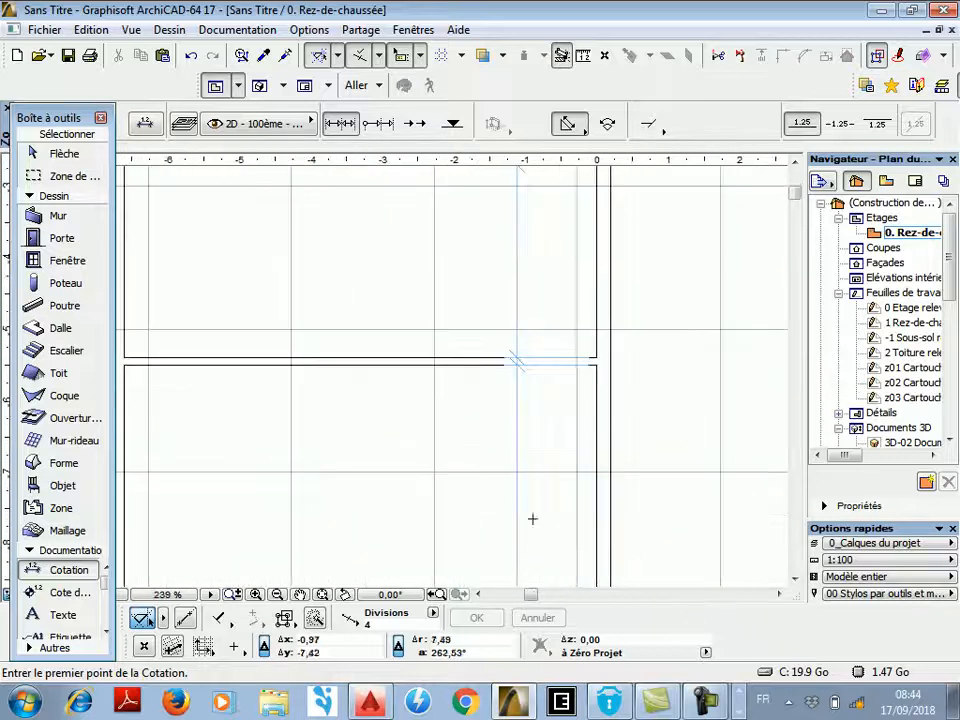
pyautogui.hotkey('alt', 'Tab')
pyautogui.scroll(4, 520, 370)
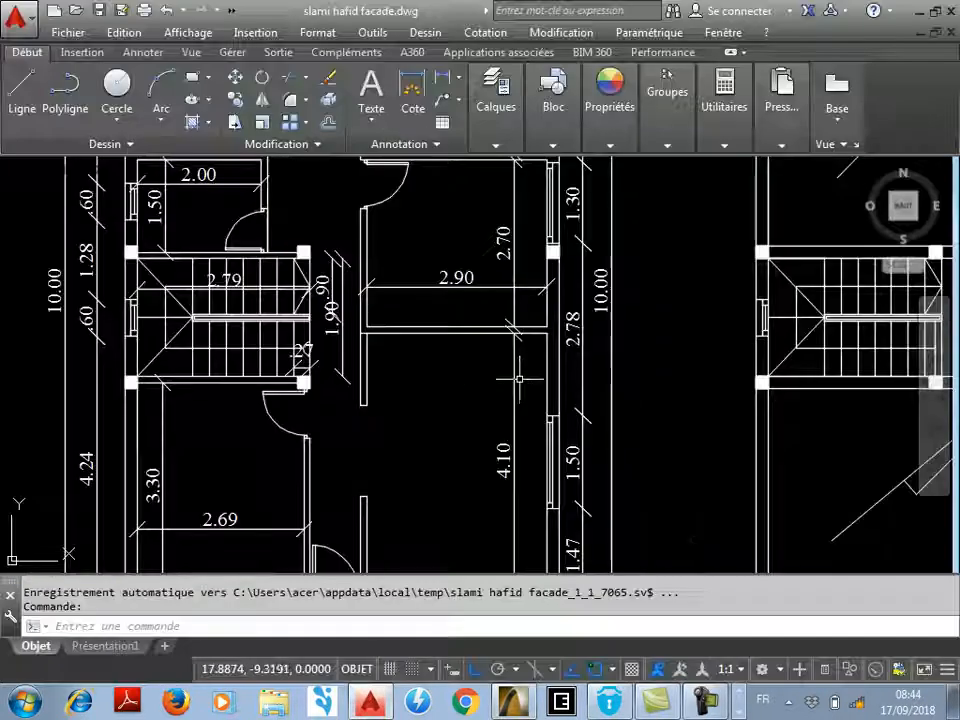
pyautogui.scroll(-4, 400, 340)
pyautogui.scroll(2, 300, 320)
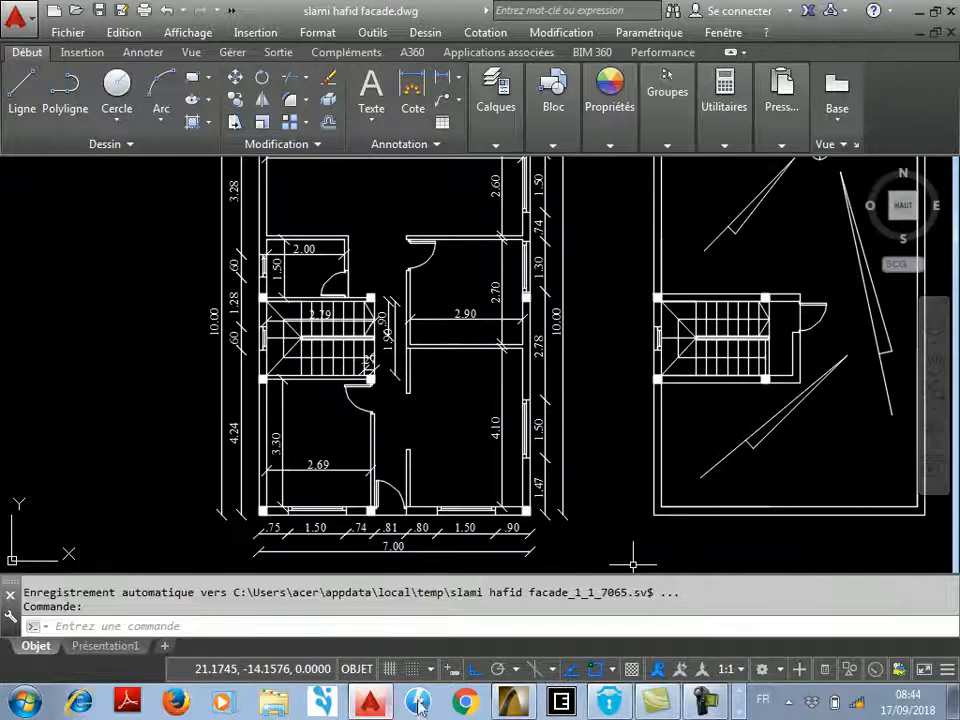
# Switch back to ArchiCAD and undo the vertical chain dimension.
pyautogui.click(512, 703)
pyautogui.scroll(-2, 560, 420)
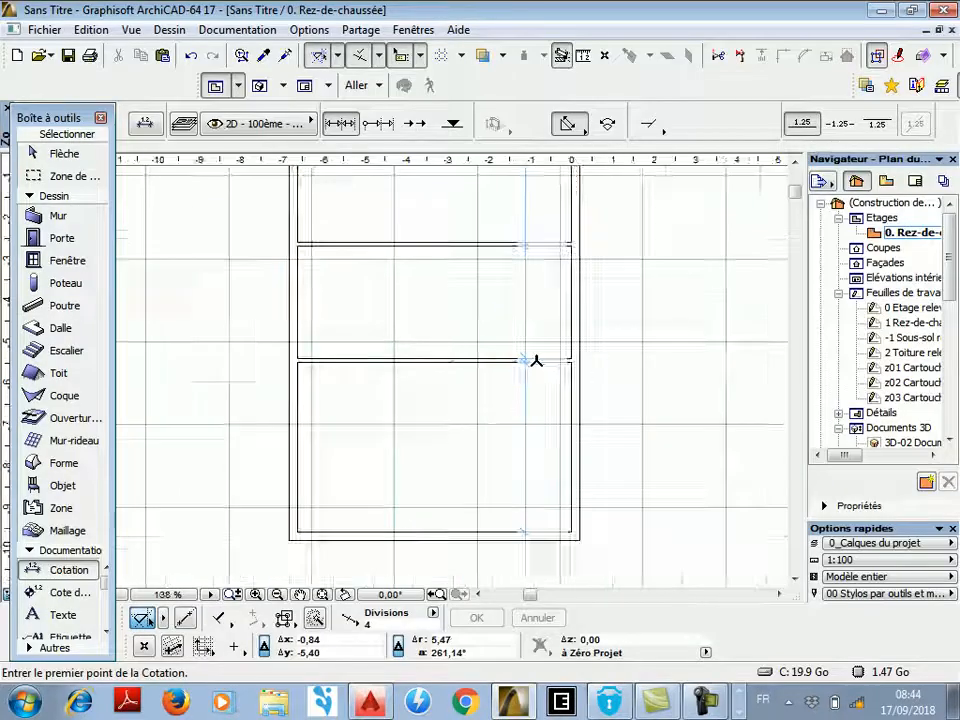
pyautogui.scroll(-2, 582, 310)
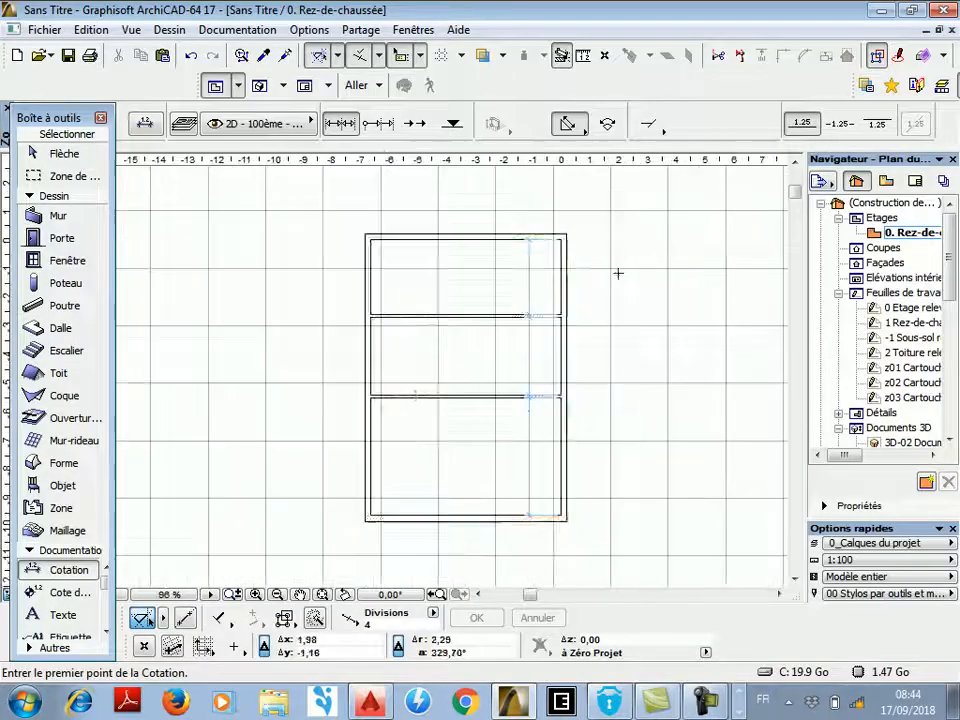
pyautogui.click(191, 58)
pyautogui.click(705, 703)
pyautogui.moveTo(727, 576); pyautogui.dragTo(537, 383)
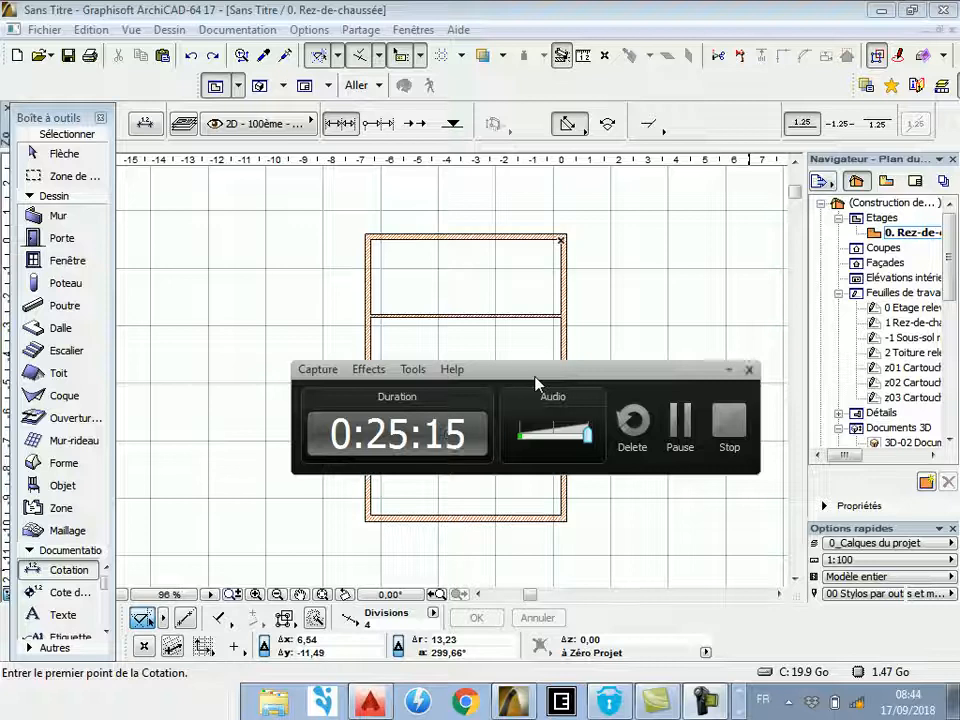